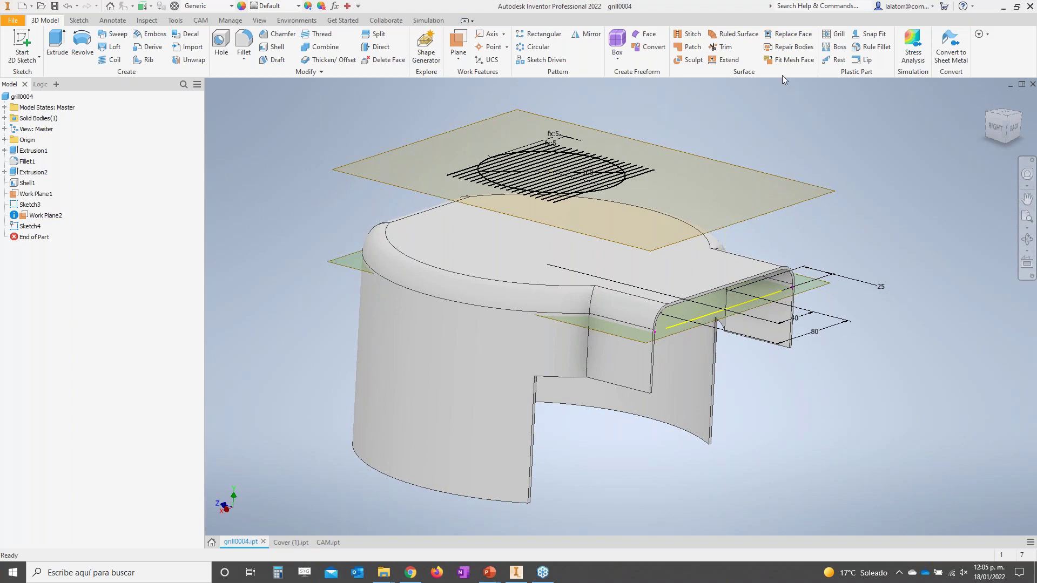
# Hide the Plastic Part tool group, then display it again.
pyautogui.rightClick(750, 49)
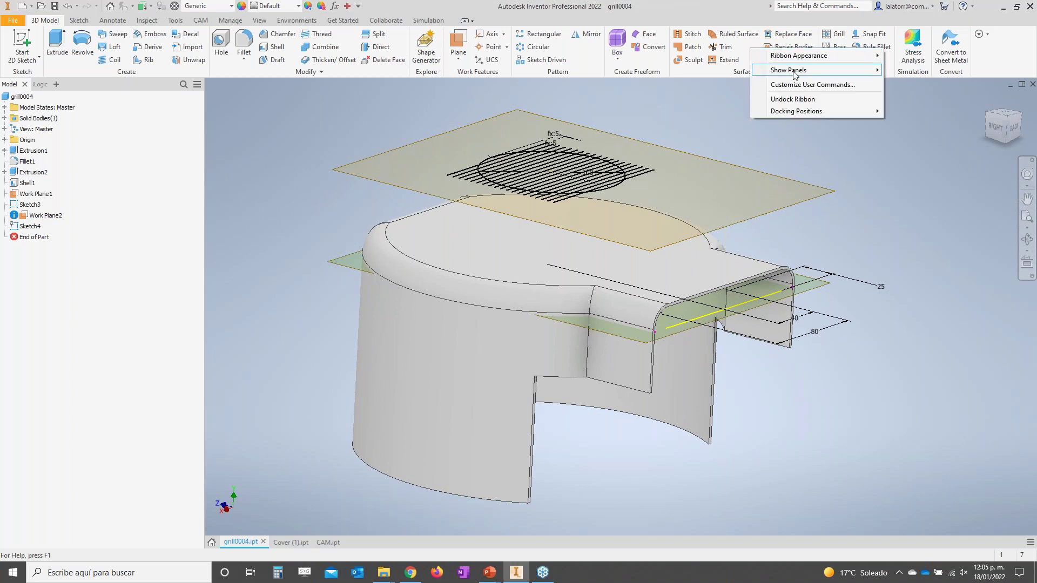
pyautogui.moveTo(793, 74)
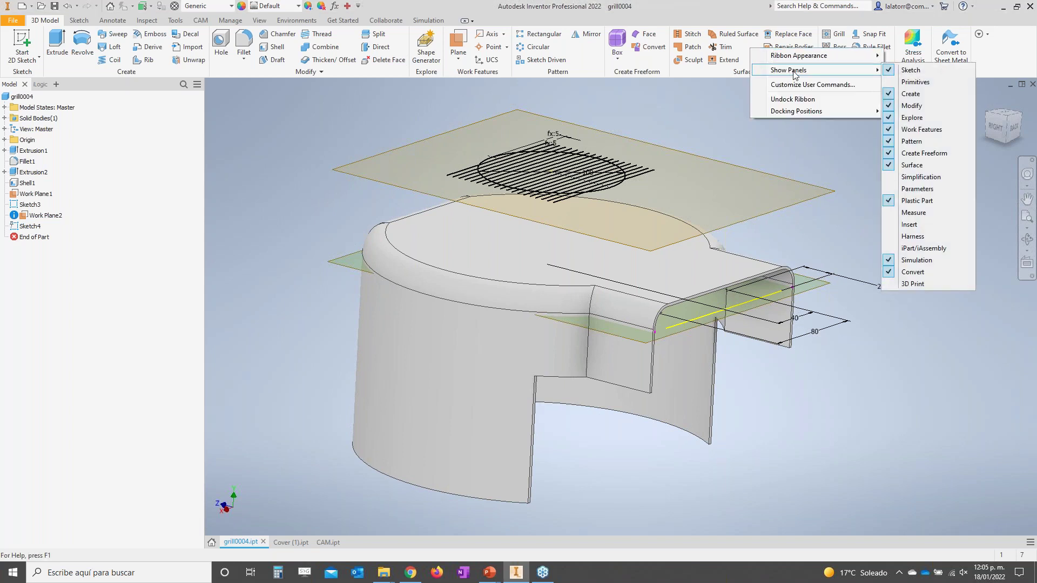
pyautogui.click(926, 202)
pyautogui.rightClick(753, 50)
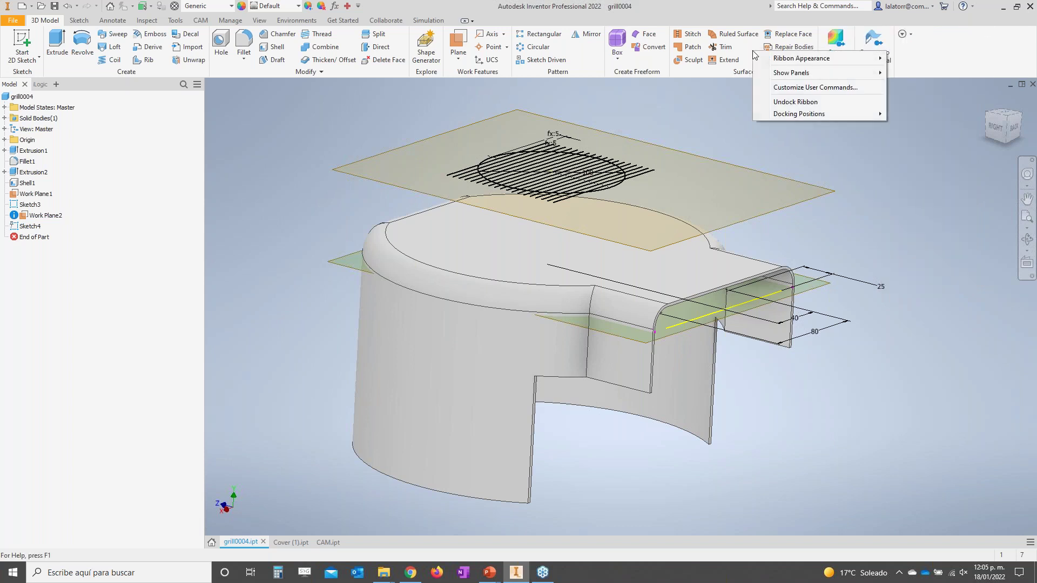
pyautogui.moveTo(792, 79)
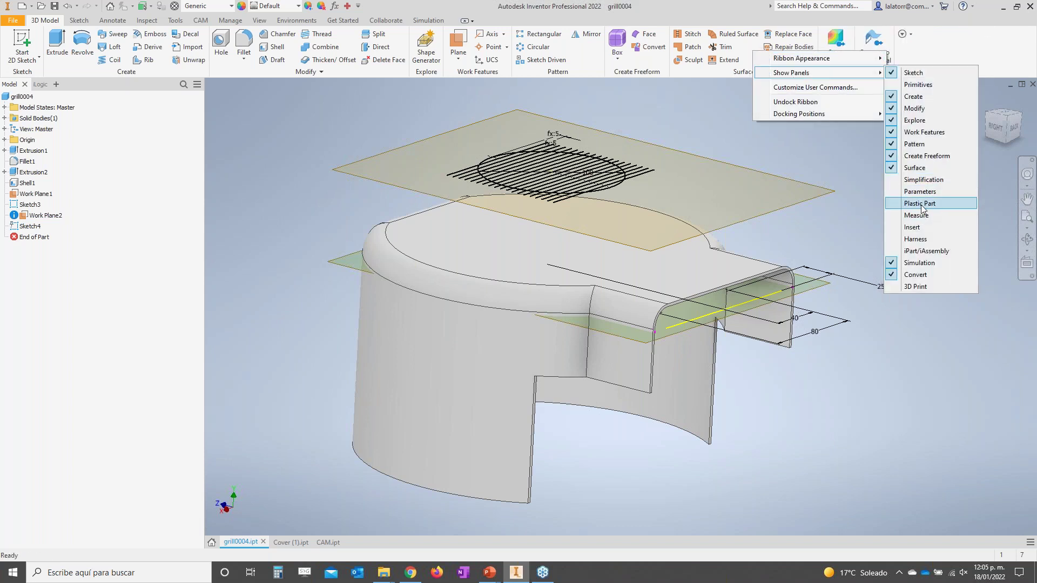
pyautogui.click(922, 204)
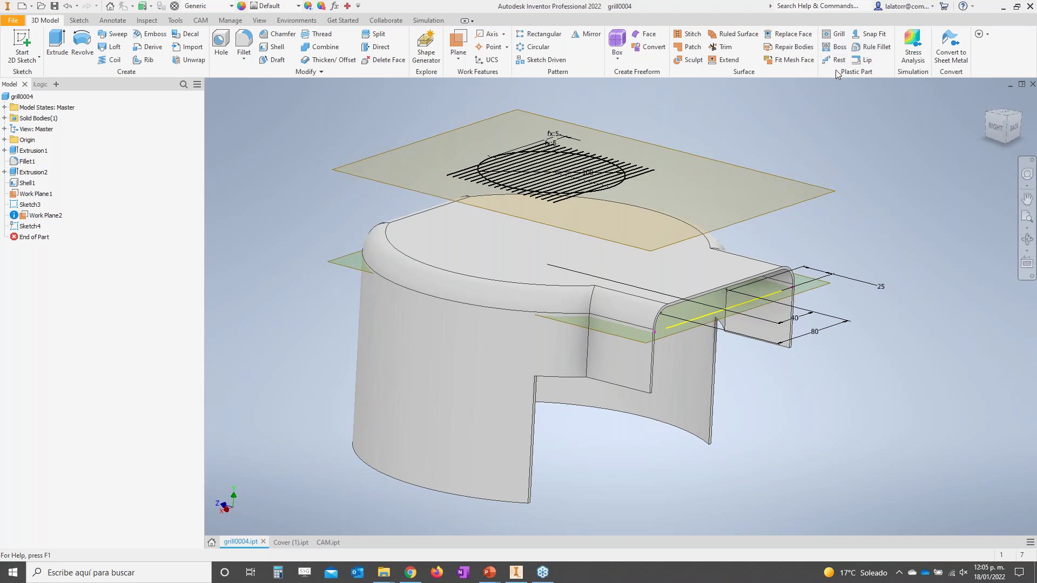
# Start a Grill using the 100 mm sketch circle above the cover as boundary profile, with an outside height of 1.5 mm.
pyautogui.click(837, 35)
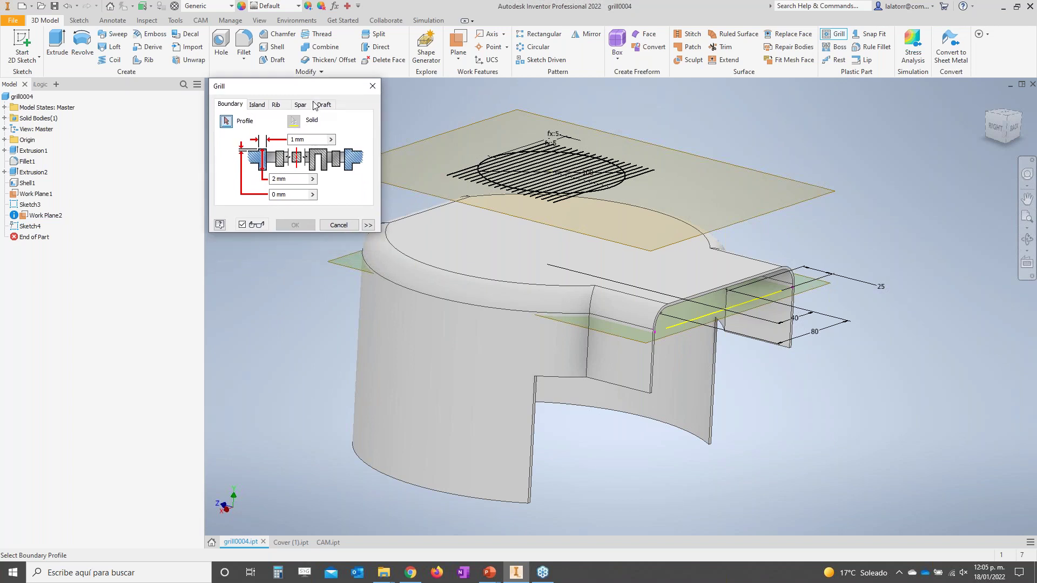
pyautogui.moveTo(306, 137); pyautogui.dragTo(359, 171, button='middle')
pyautogui.scroll(3, 358, 171)
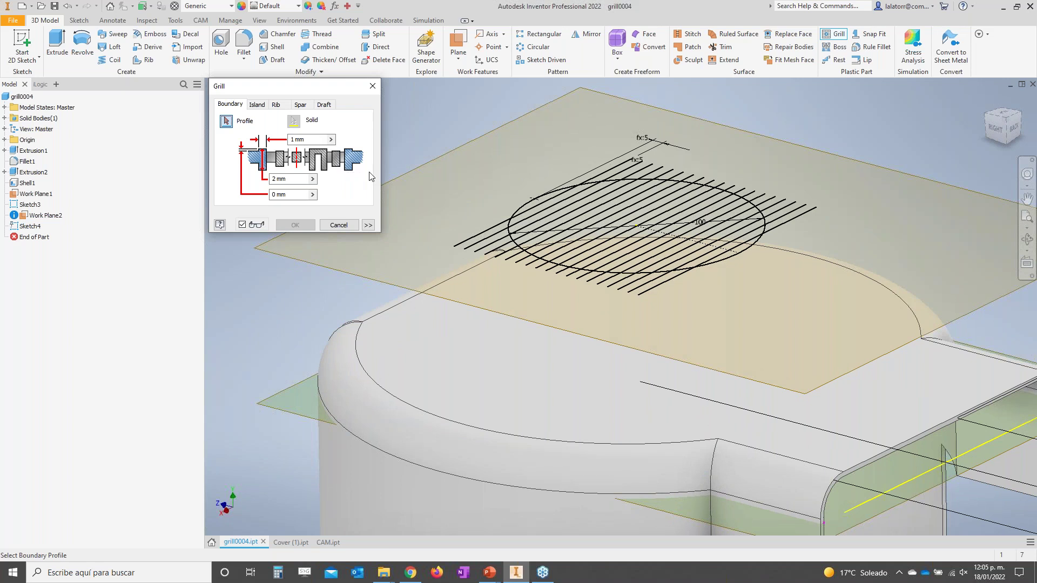
pyautogui.click(524, 210)
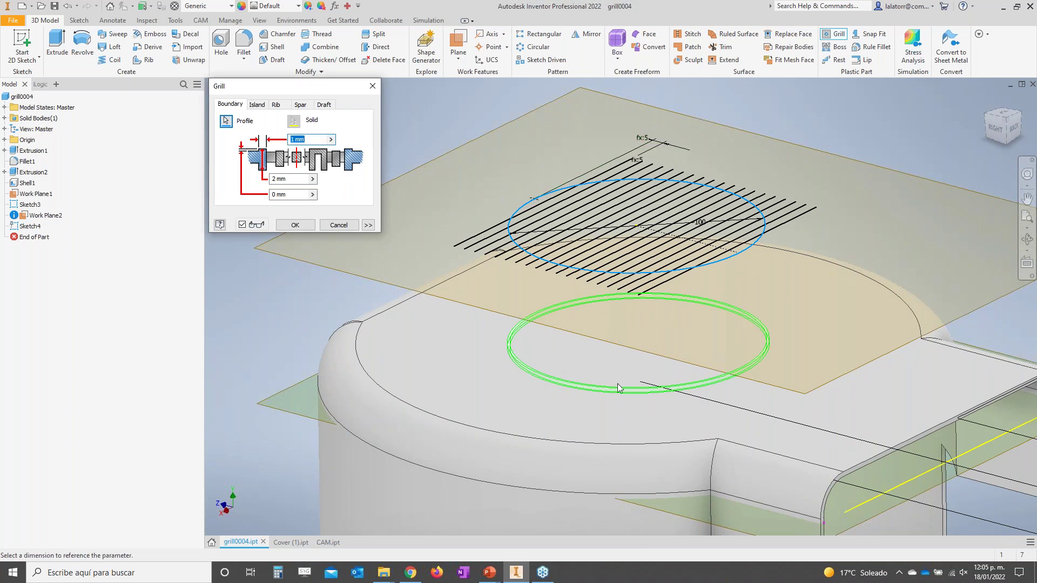
pyautogui.scroll(-3, 627, 396)
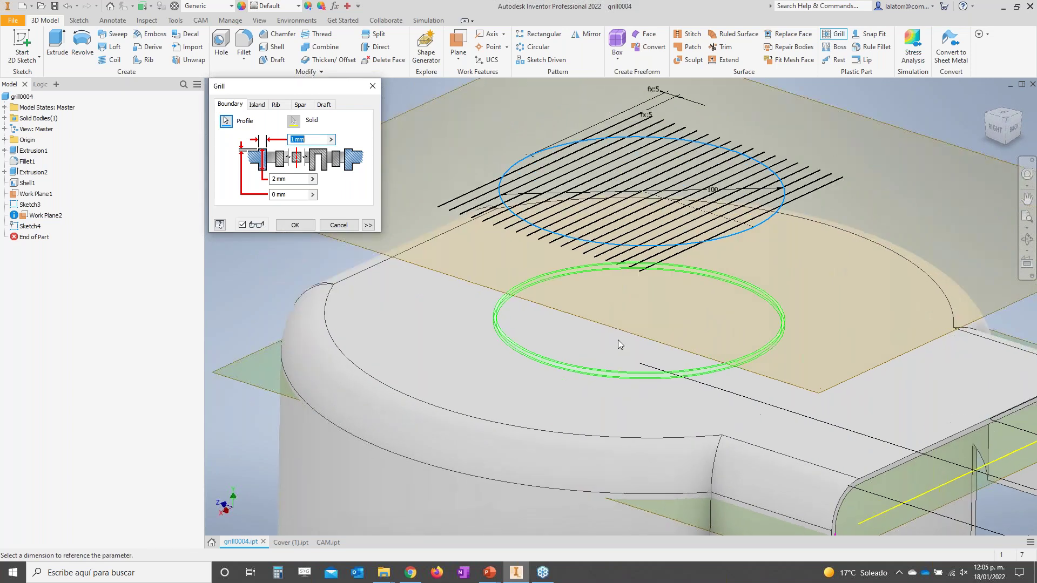
pyautogui.scroll(-4, 623, 345)
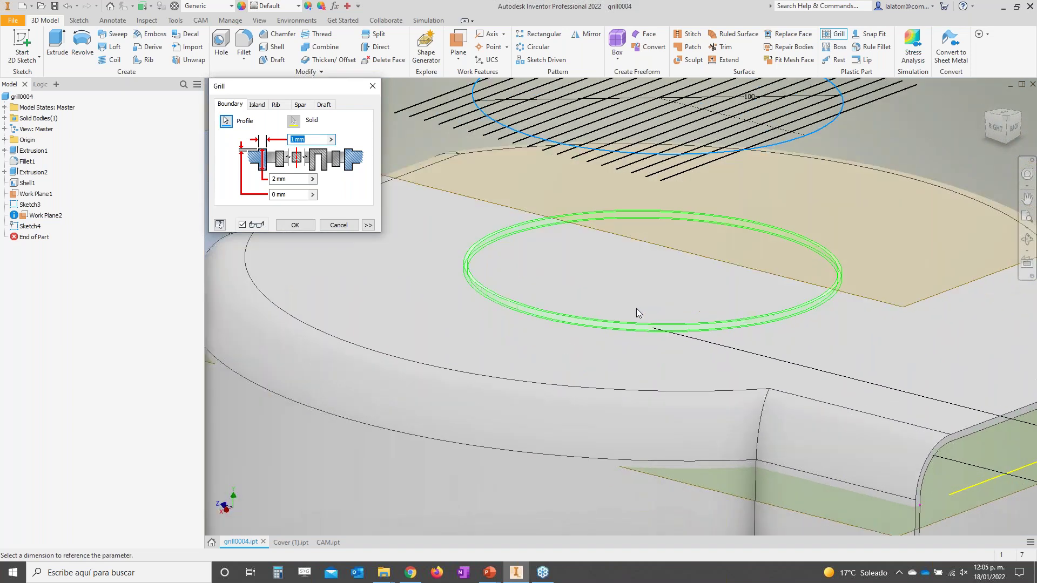
pyautogui.scroll(-2, 631, 299)
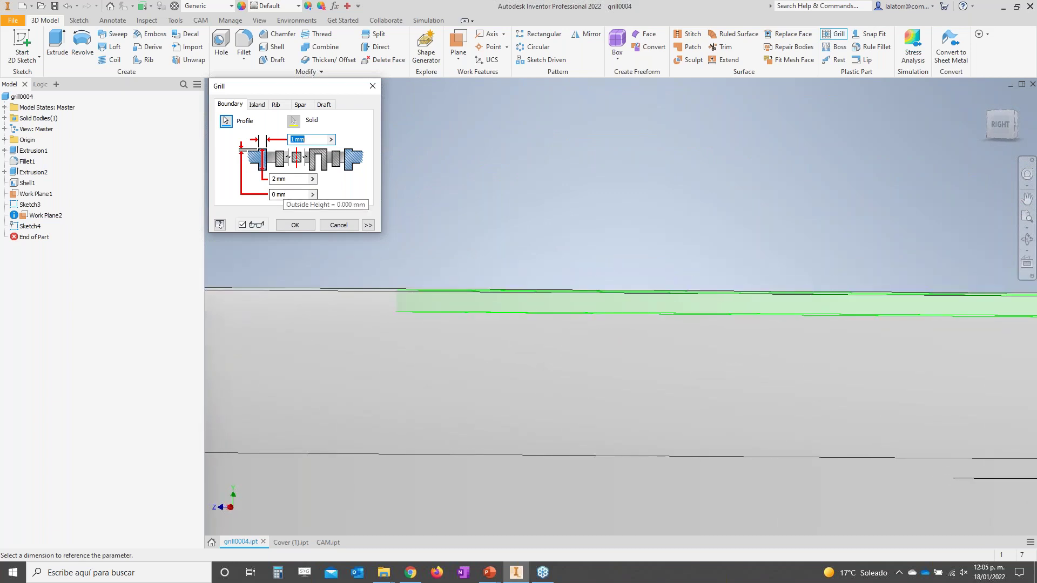
pyautogui.moveTo(296, 195); pyautogui.dragTo(274, 194)
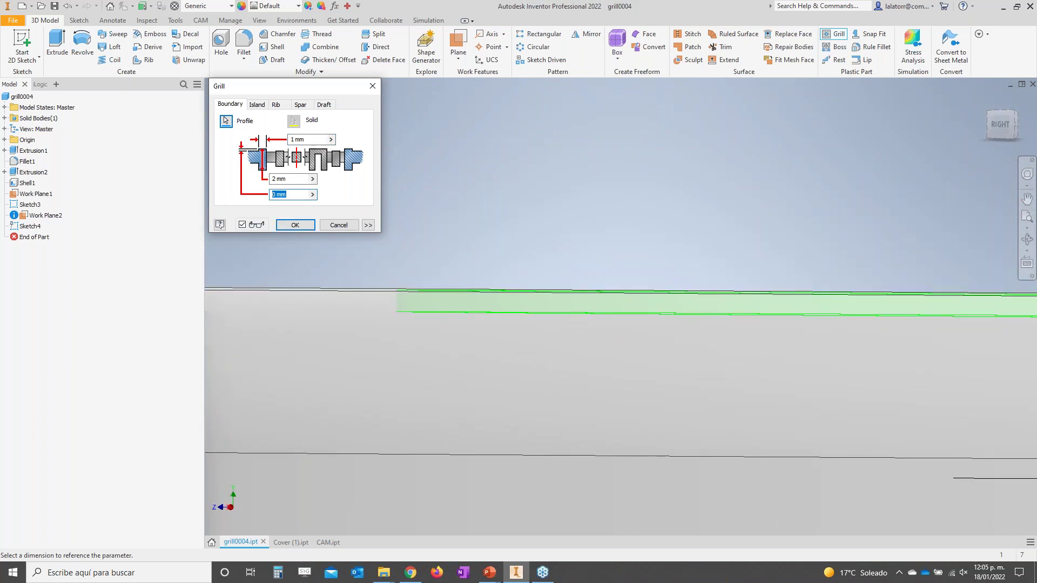
pyautogui.write('1.5')
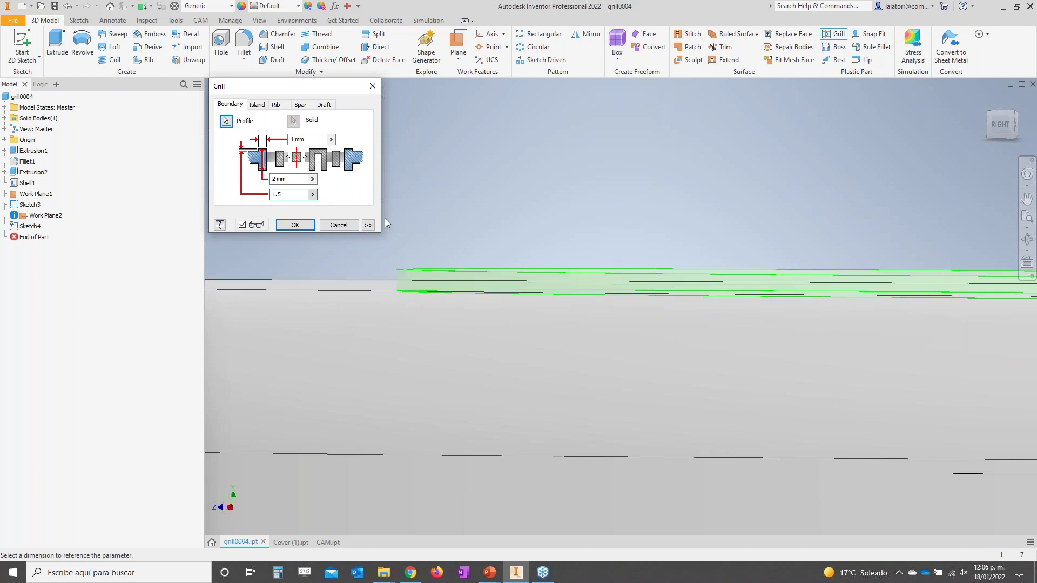
# Select all the parallel sketch lines crossing the circle as the grill's rib profiles.
pyautogui.click(257, 105)
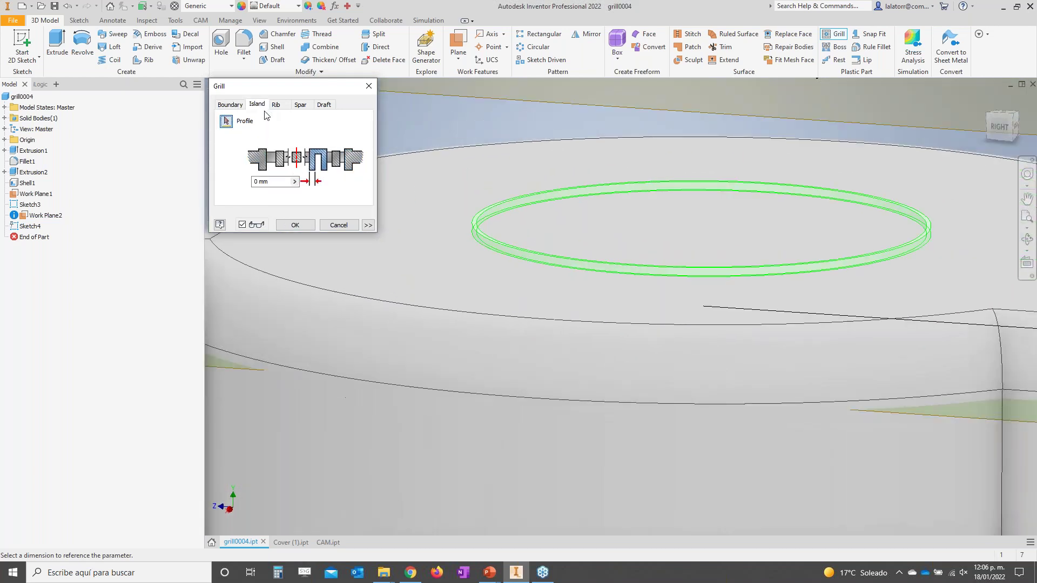
pyautogui.click(276, 105)
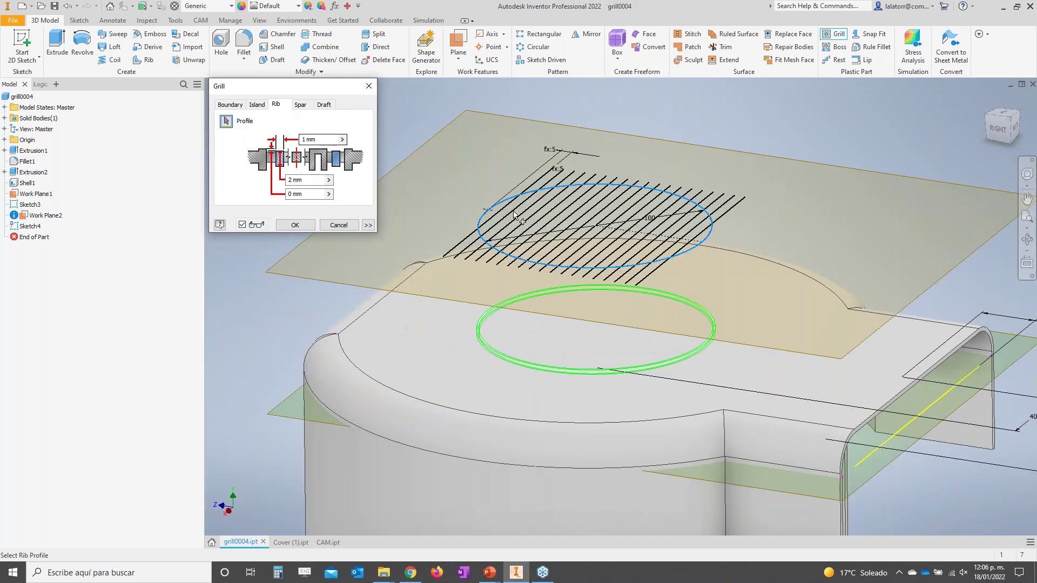
pyautogui.moveTo(424, 124); pyautogui.dragTo(779, 340)
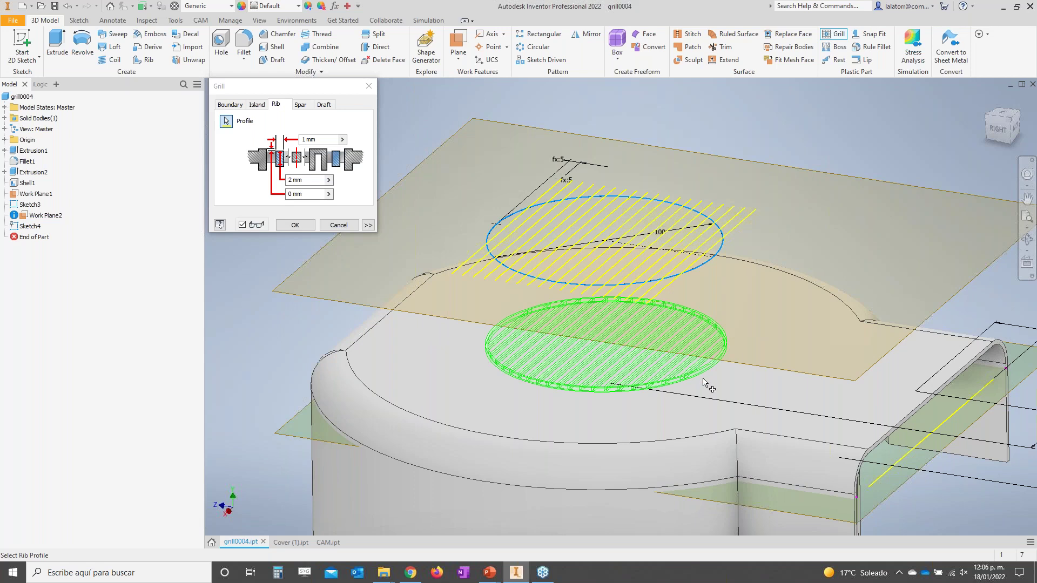
# Set the grill's rib thickness to 2 mm.
pyautogui.scroll(5, 702, 385)
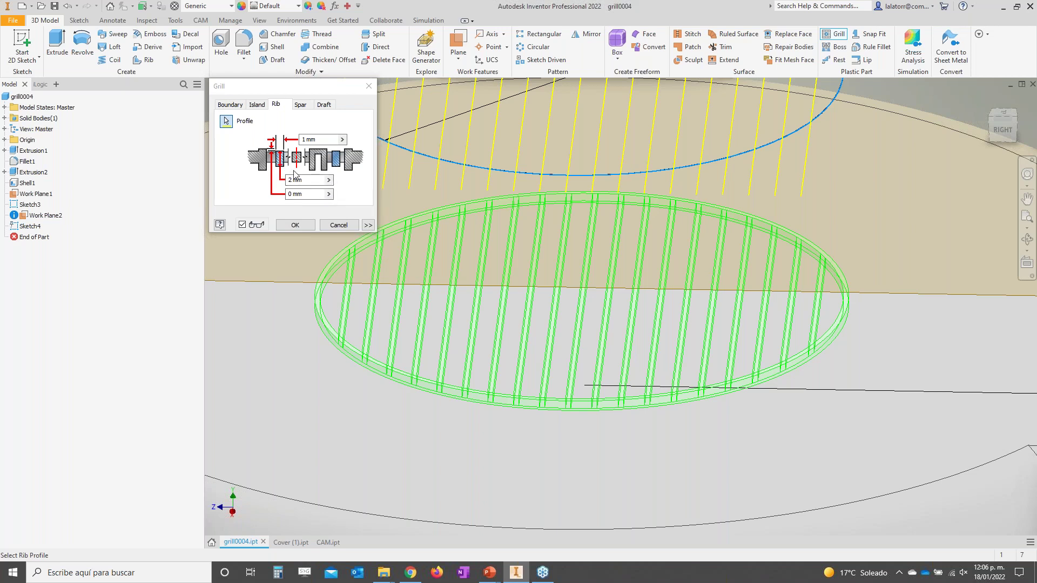
pyautogui.click(314, 139)
pyautogui.write('2')
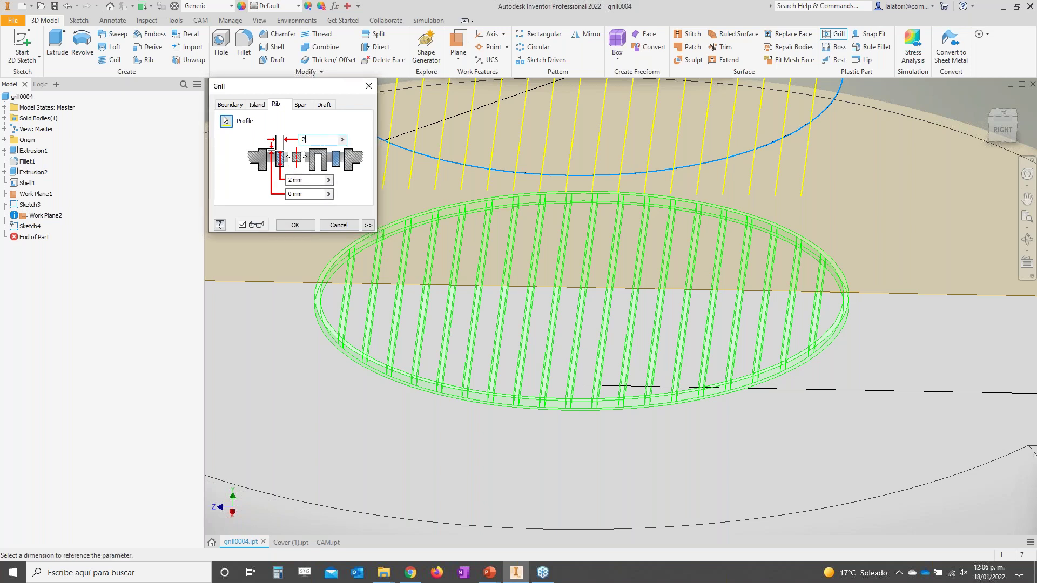
pyautogui.press('Tab')
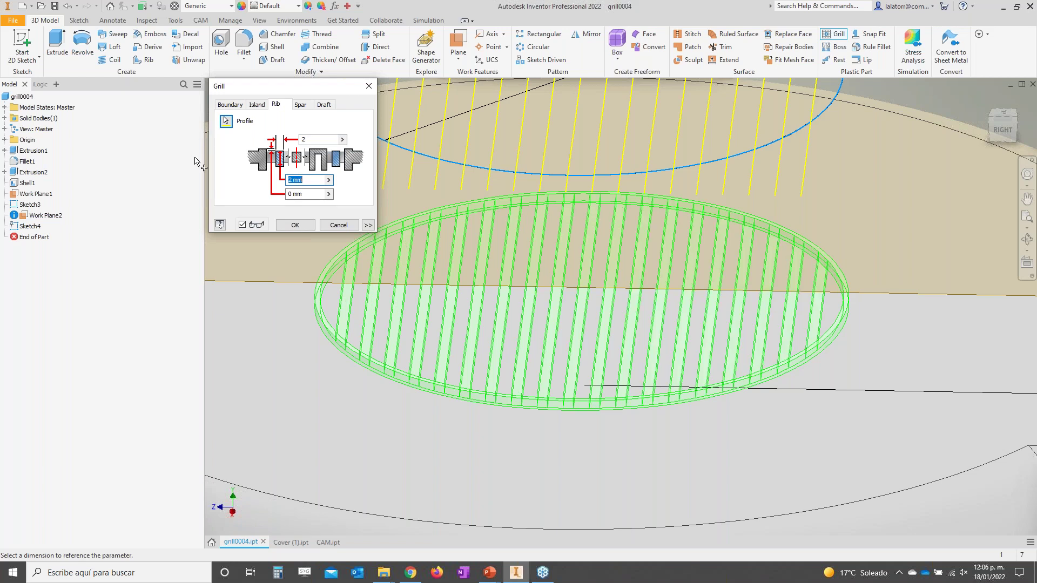
# Review the grill's Spar and Draft settings and create the feature.
pyautogui.click(300, 105)
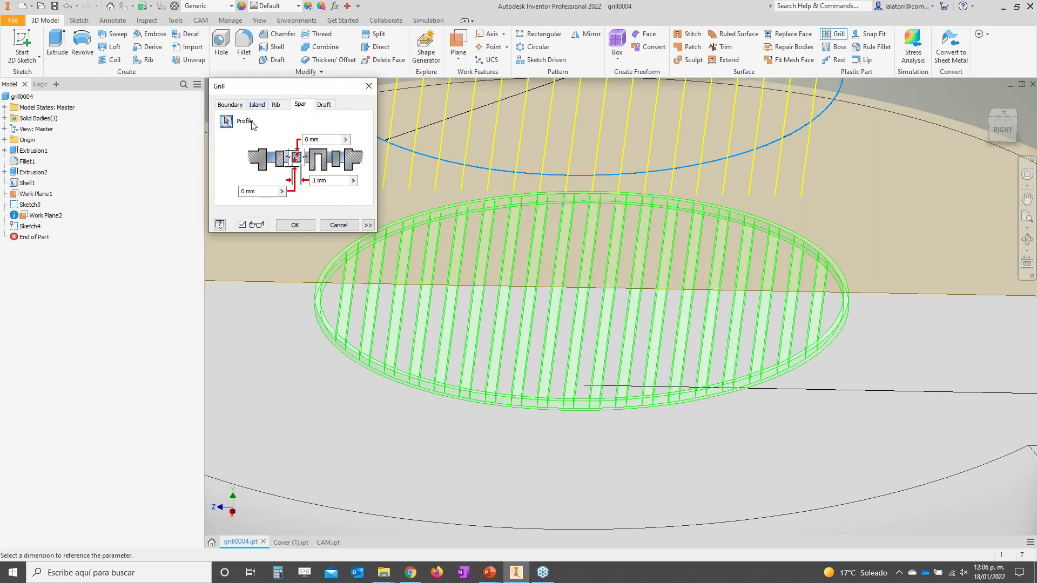
pyautogui.click(324, 105)
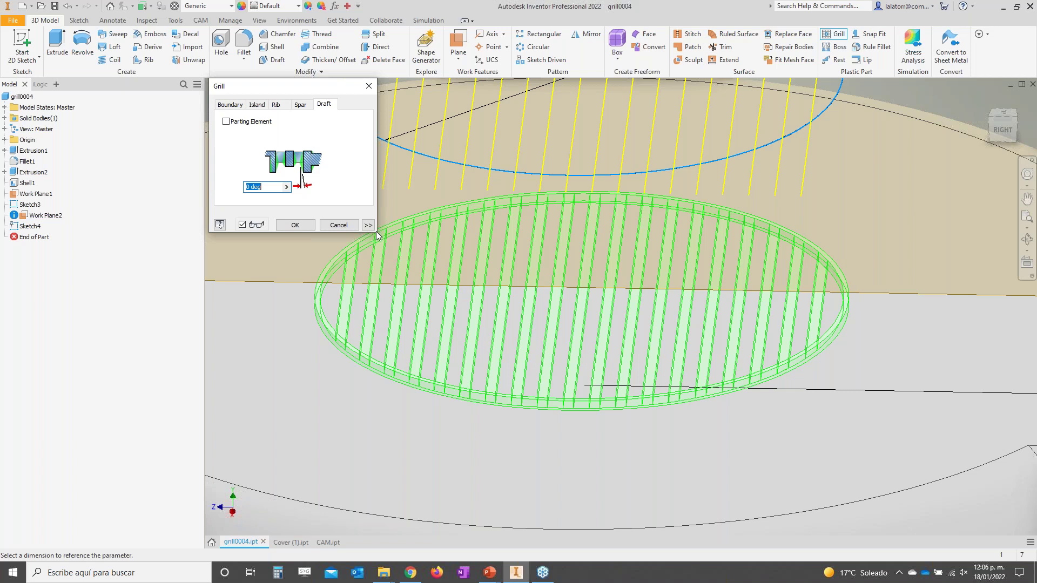
pyautogui.keyDown('shift'); pyautogui.moveTo(377, 232); pyautogui.dragTo(373, 234, button='middle'); pyautogui.keyUp('shift')
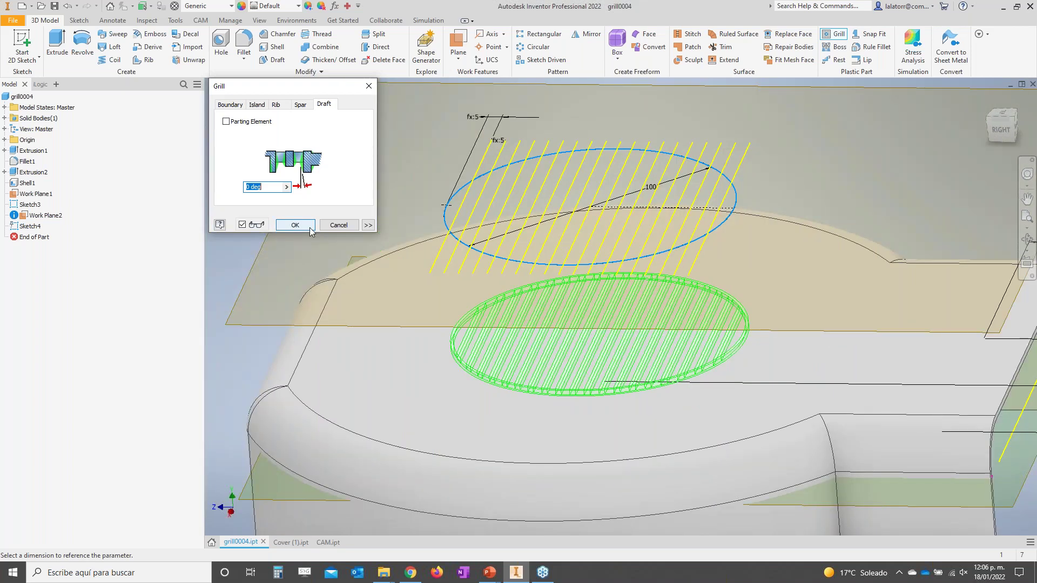
pyautogui.click(295, 225)
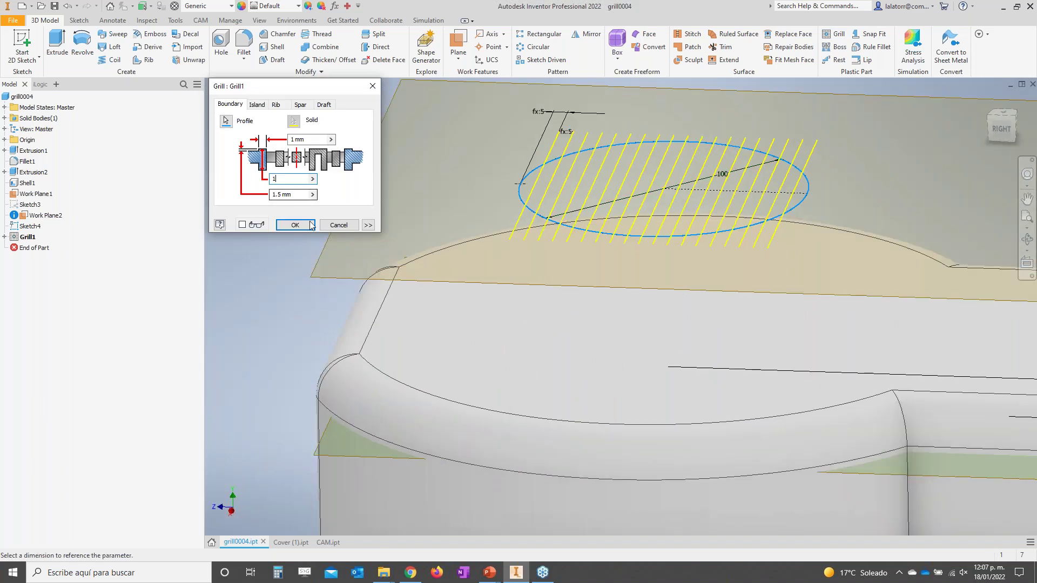
# Change the existing grill's boundary height to 1 mm.
pyautogui.click(311, 225)
pyautogui.click(147, 102)
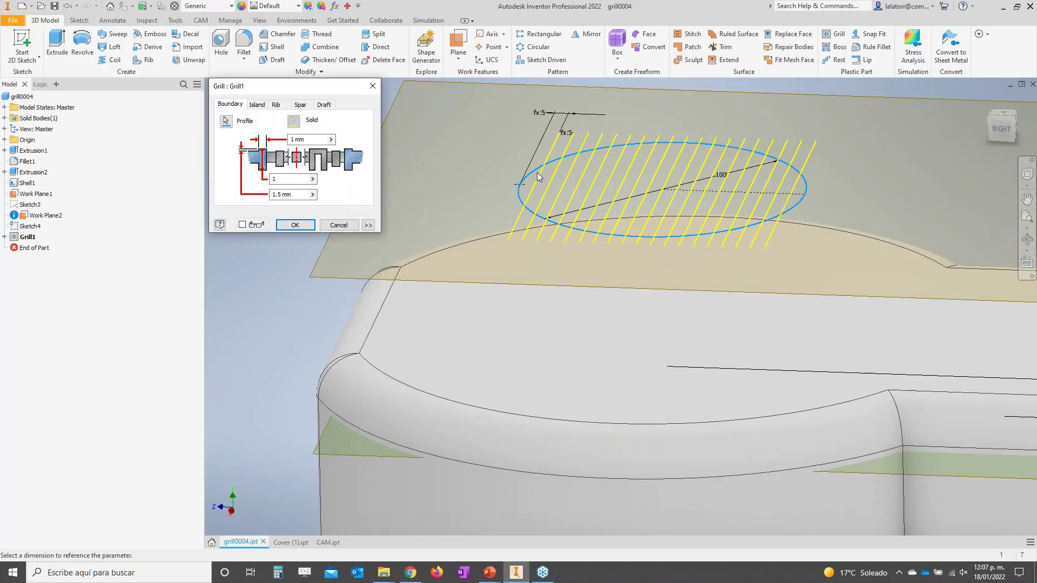
pyautogui.click(294, 225)
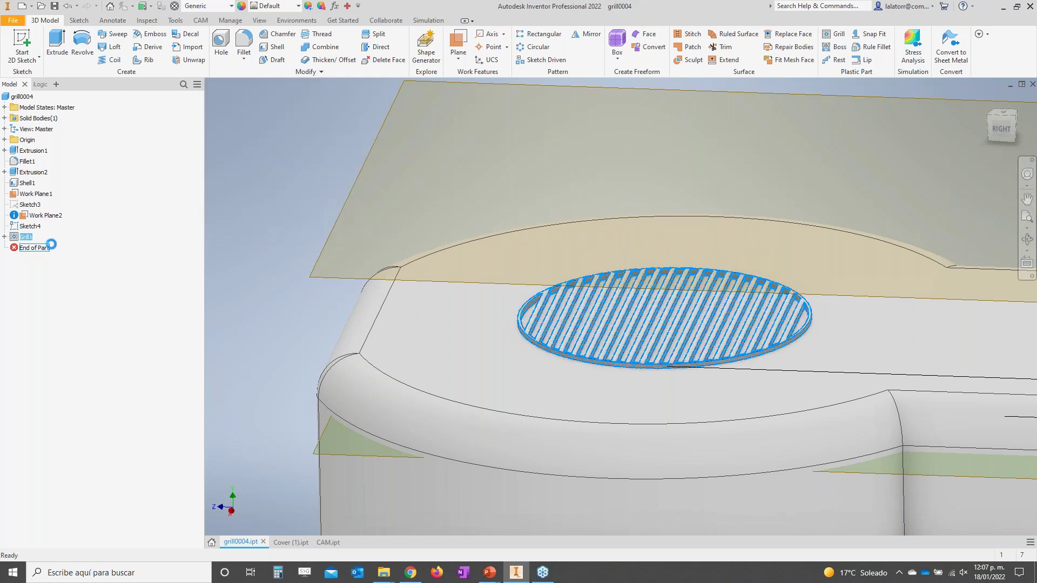
# Start a new Grill with the 100 mm circle as its boundary profile and an outside height of 1 mm.
pyautogui.click(835, 33)
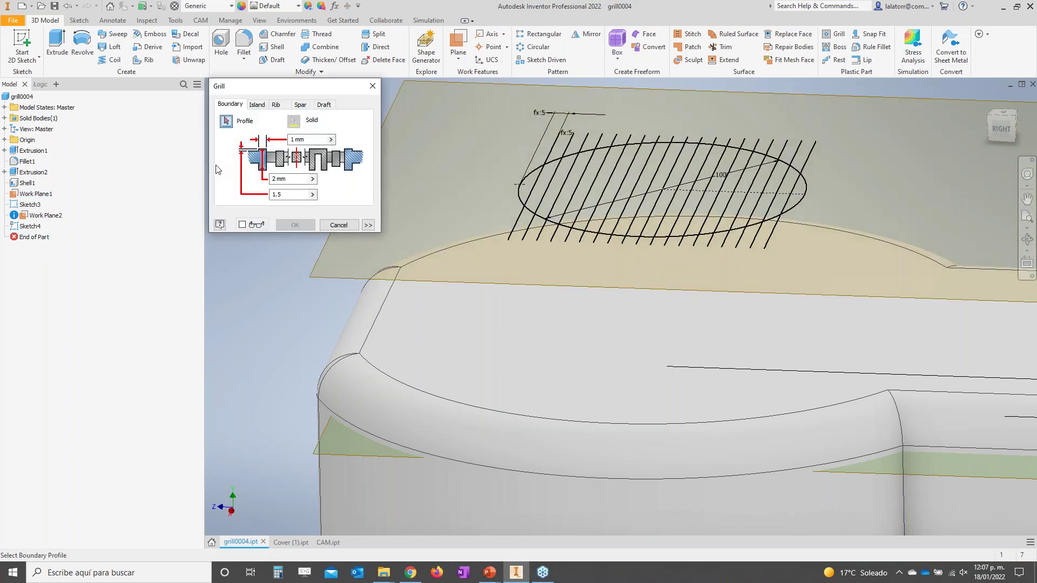
pyautogui.click(536, 182)
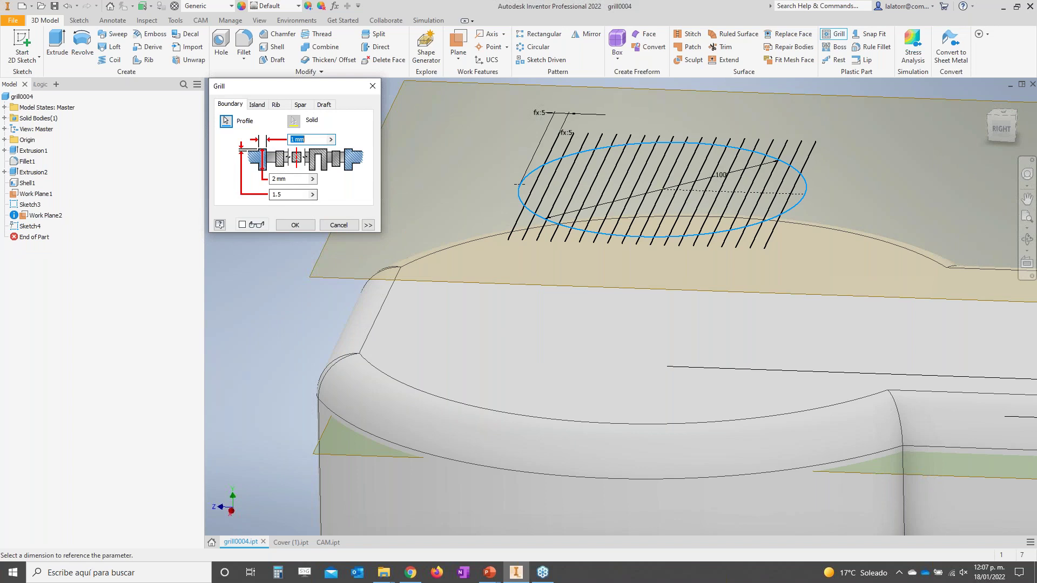
pyautogui.press('Tab')
pyautogui.press('Tab')
pyautogui.write('1')
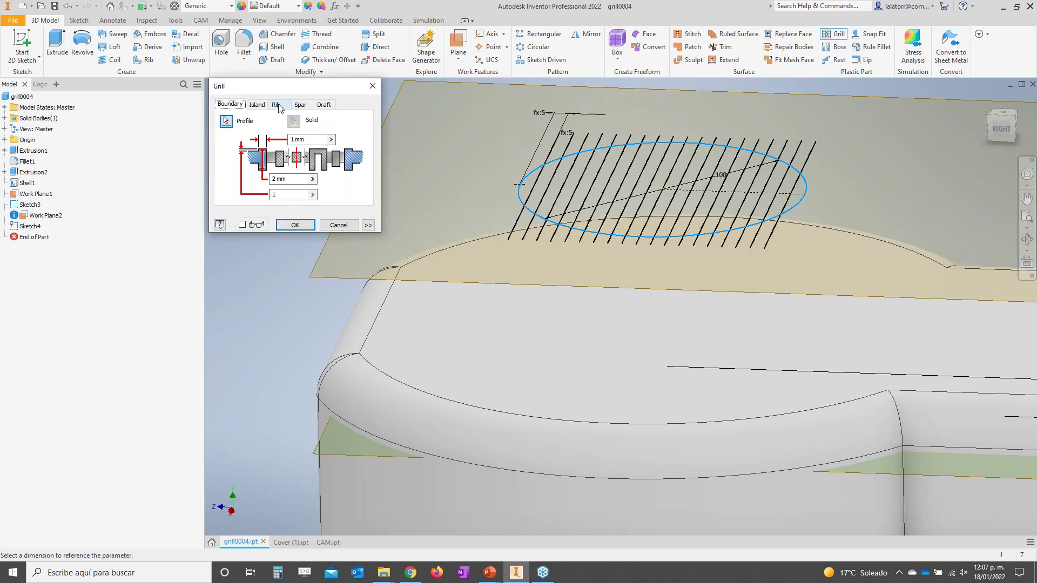
# Add the parallel sketch lines as ribs, enable the preview, and create the grill, accepting it despite problems.
pyautogui.click(276, 105)
pyautogui.click(861, 312)
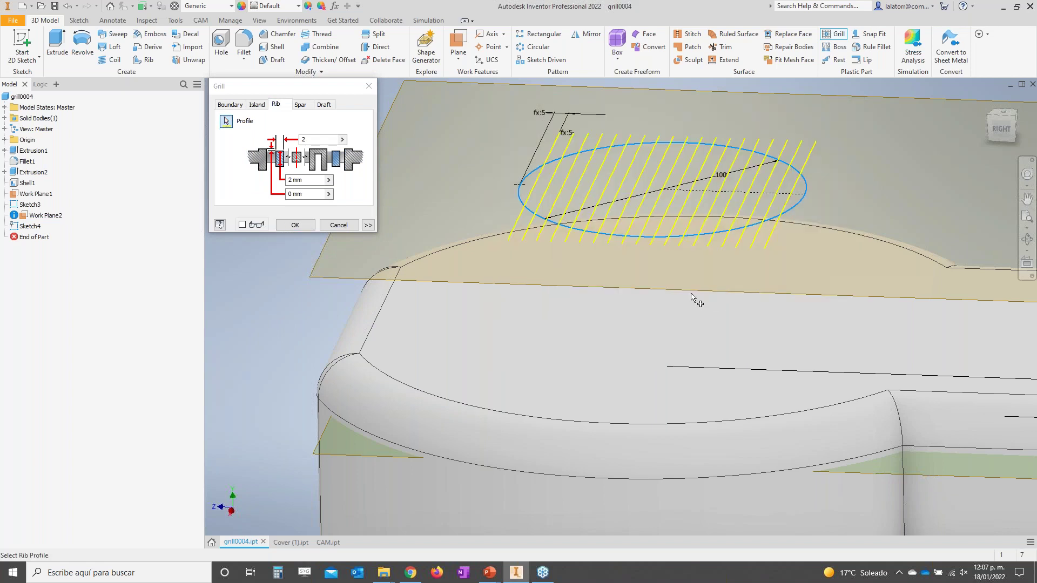
pyautogui.scroll(-2, 589, 286)
pyautogui.click(242, 225)
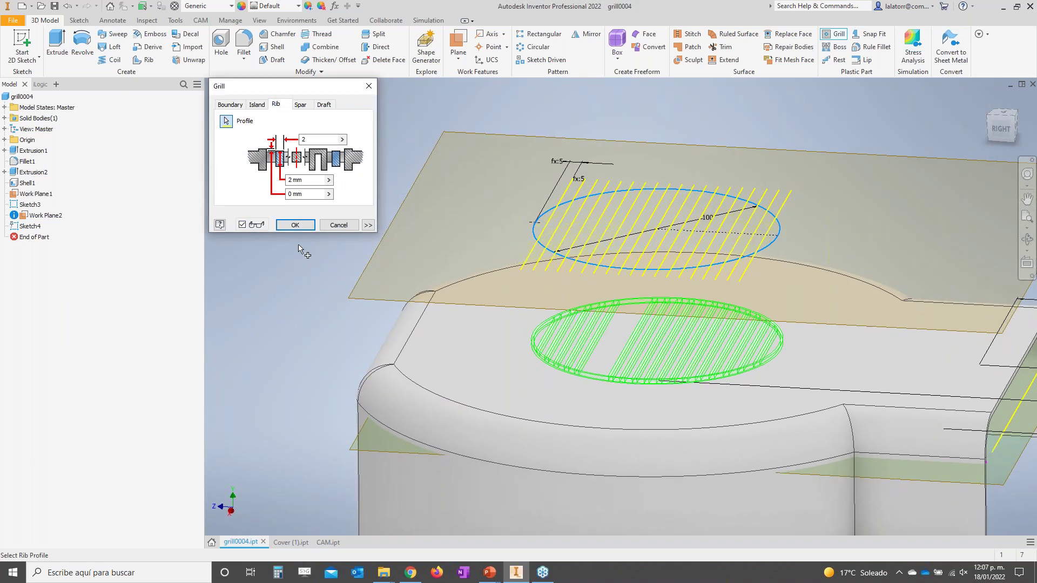
pyautogui.scroll(1, 470, 378)
pyautogui.click(291, 225)
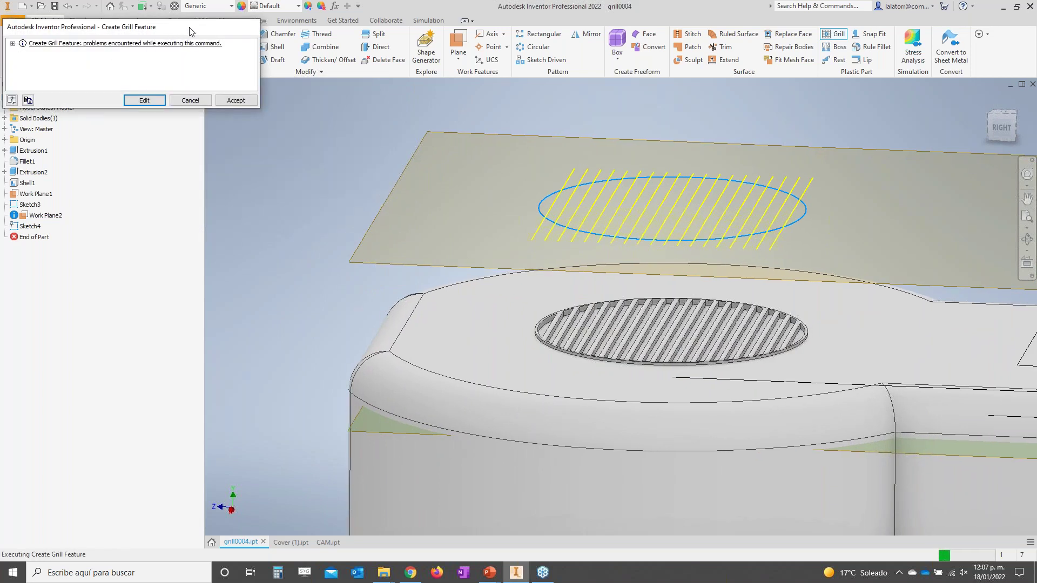
pyautogui.moveTo(190, 32); pyautogui.dragTo(246, 60)
pyautogui.click(287, 128)
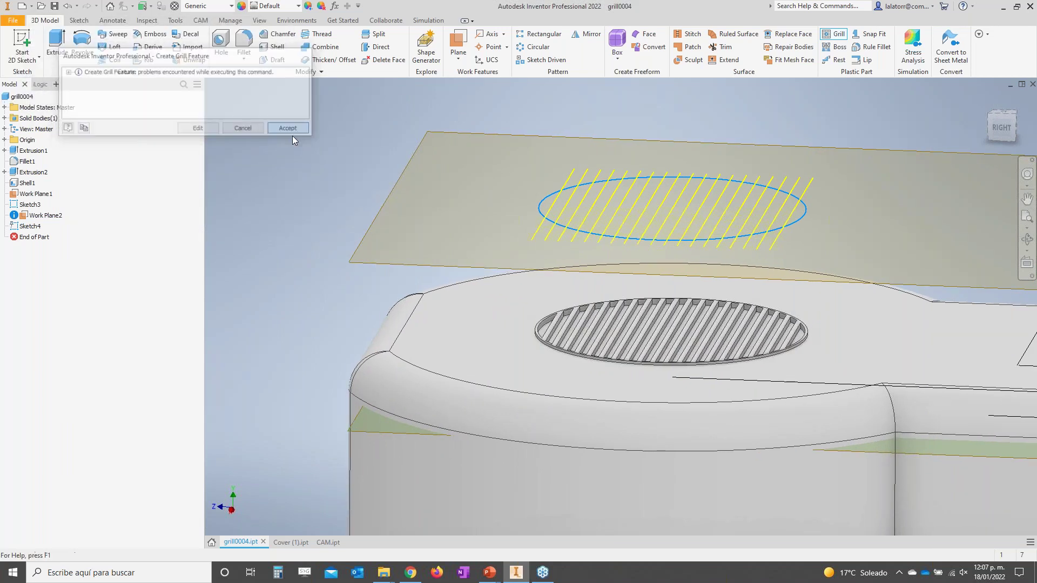
# Replace the grill with a new one that uses the 100 mm circle as boundary profile and an outside height of 0.
pyautogui.click(16, 237)
pyautogui.doubleClick(16, 236)
pyautogui.click(292, 193)
pyautogui.write('0')
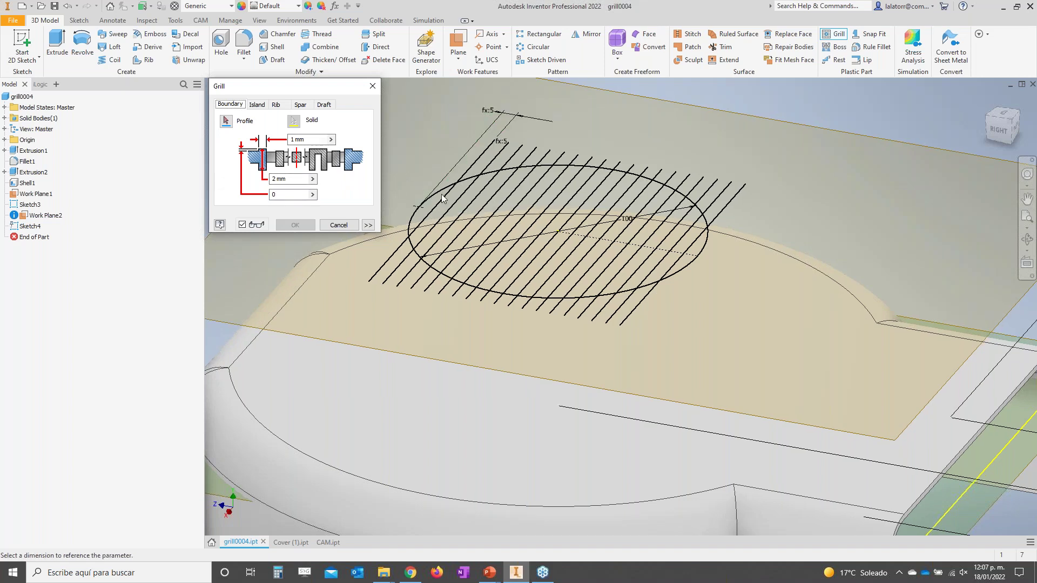
pyautogui.scroll(2, 643, 305)
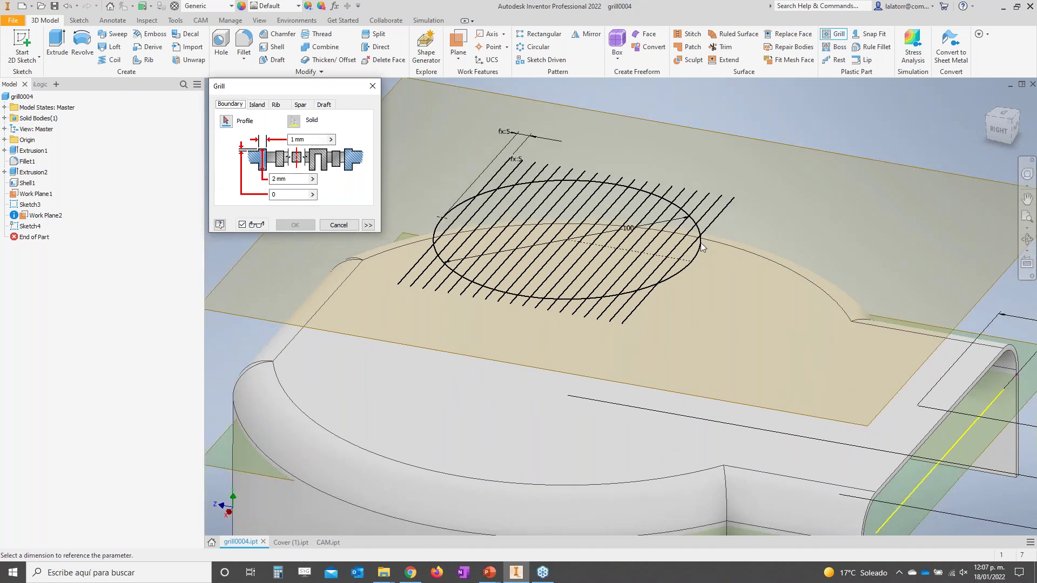
pyautogui.click(226, 120)
pyautogui.click(567, 218)
# Add the parallel sketch lines crossing the circle as ribs of the grill.
pyautogui.click(275, 104)
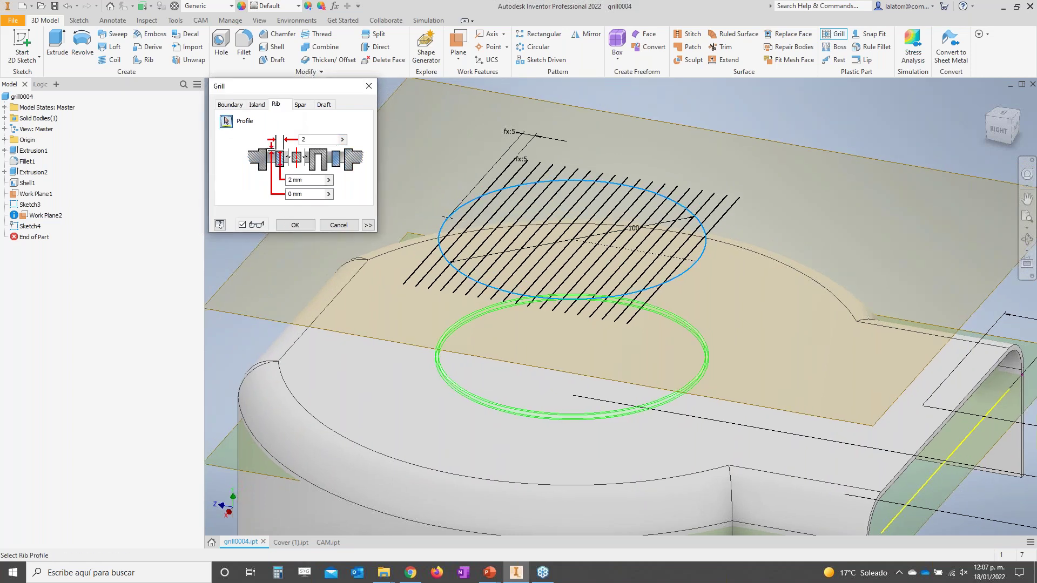
pyautogui.click(479, 210)
pyautogui.click(484, 215)
pyautogui.click(491, 220)
pyautogui.click(497, 226)
pyautogui.click(504, 233)
pyautogui.keyDown('shift'); pyautogui.moveTo(510, 237); pyautogui.dragTo(789, 241, button='middle'); pyautogui.keyUp('shift')
pyautogui.moveTo(760, 228); pyautogui.dragTo(564, 239)
pyautogui.moveTo(780, 248); pyautogui.dragTo(667, 244)
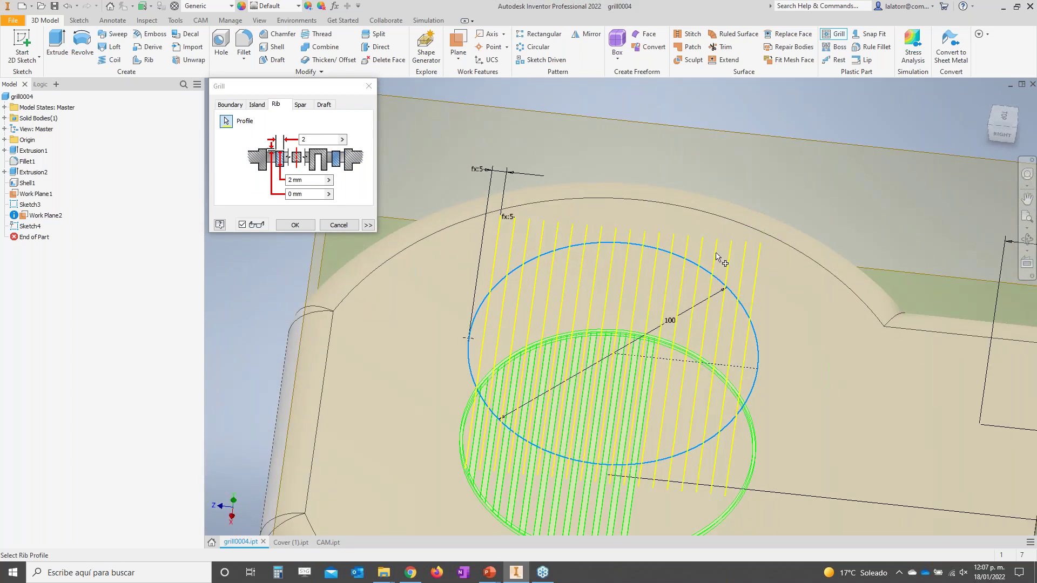
pyautogui.keyDown('shift'); pyautogui.moveTo(757, 270); pyautogui.dragTo(752, 296, button='middle'); pyautogui.keyUp('shift')
# Set the grill's boundary height to 3 mm and examine the preview from the back.
pyautogui.click(230, 104)
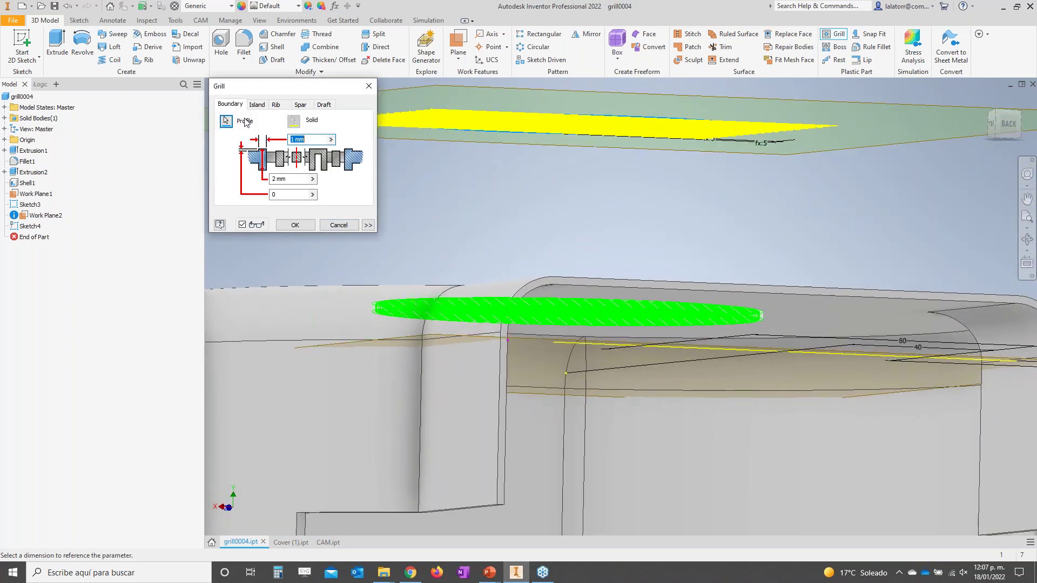
pyautogui.tripleClick(302, 181)
pyautogui.write('3')
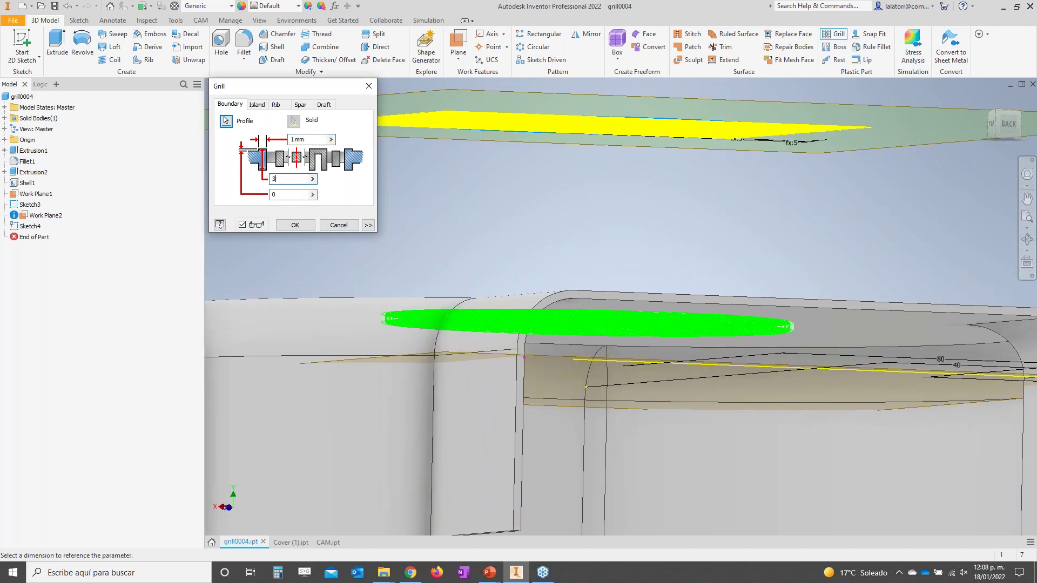
pyautogui.moveTo(1007, 127); pyautogui.dragTo(998, 134)
pyautogui.click(998, 134)
pyautogui.scroll(5, 530, 252)
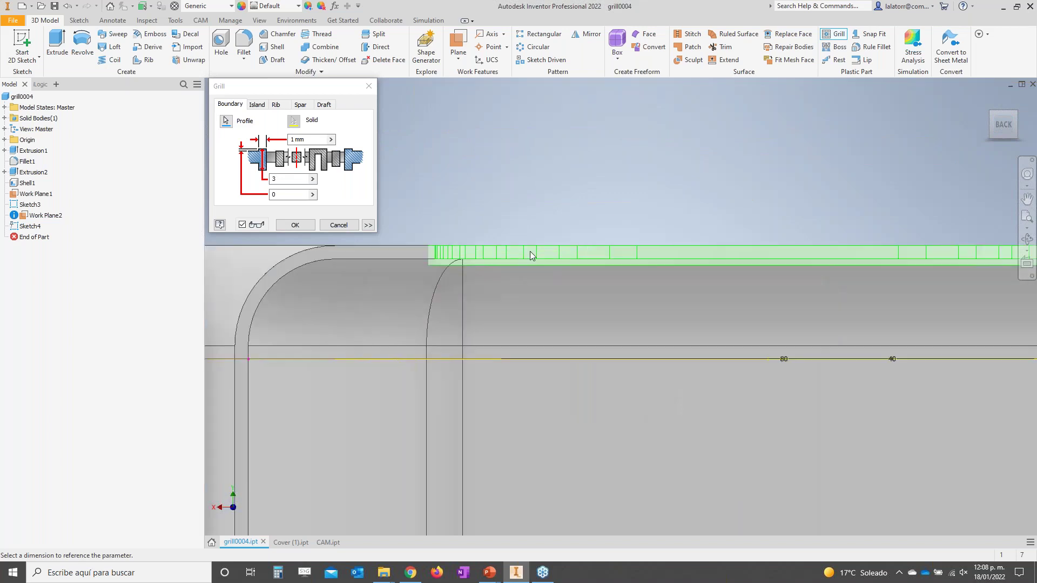
pyautogui.moveTo(455, 249); pyautogui.dragTo(491, 255, button='middle')
# Try an outside height of 0.5 mm for the grill's boundary and reset it to 0.
pyautogui.moveTo(285, 194); pyautogui.dragTo(226, 193)
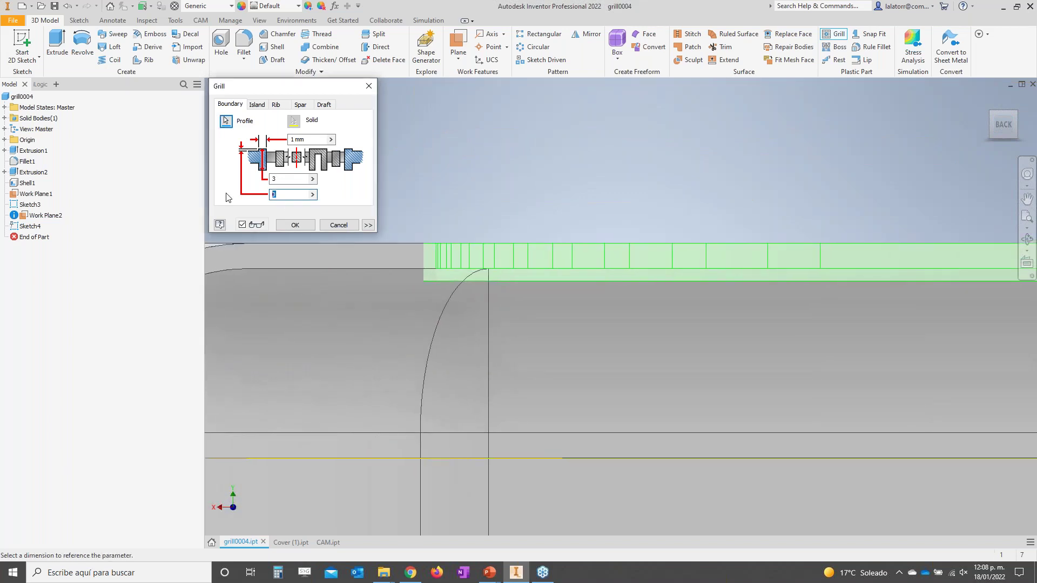
pyautogui.press('Tab')
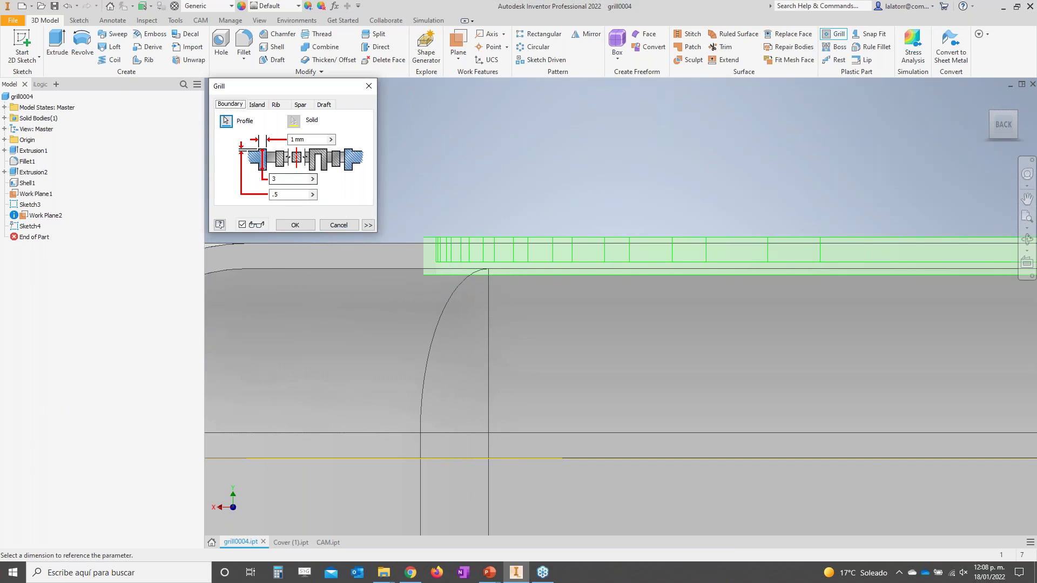
pyautogui.moveTo(287, 195); pyautogui.dragTo(152, 176)
pyautogui.write('0')
pyautogui.press('Tab')
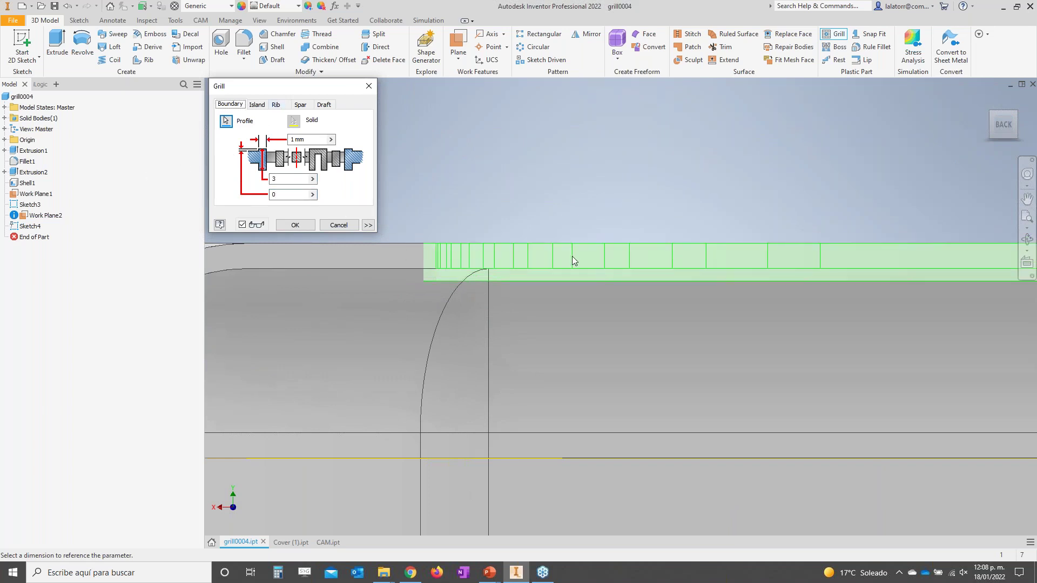
# Try to create the grill, expand the details of the reported problems, and cancel the feature.
pyautogui.press('F6')
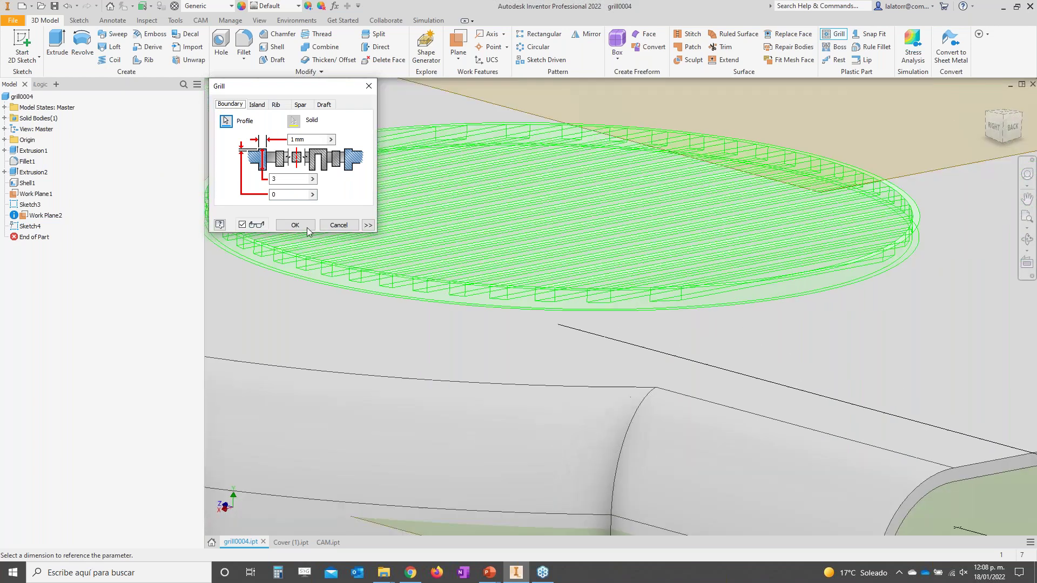
pyautogui.click(305, 226)
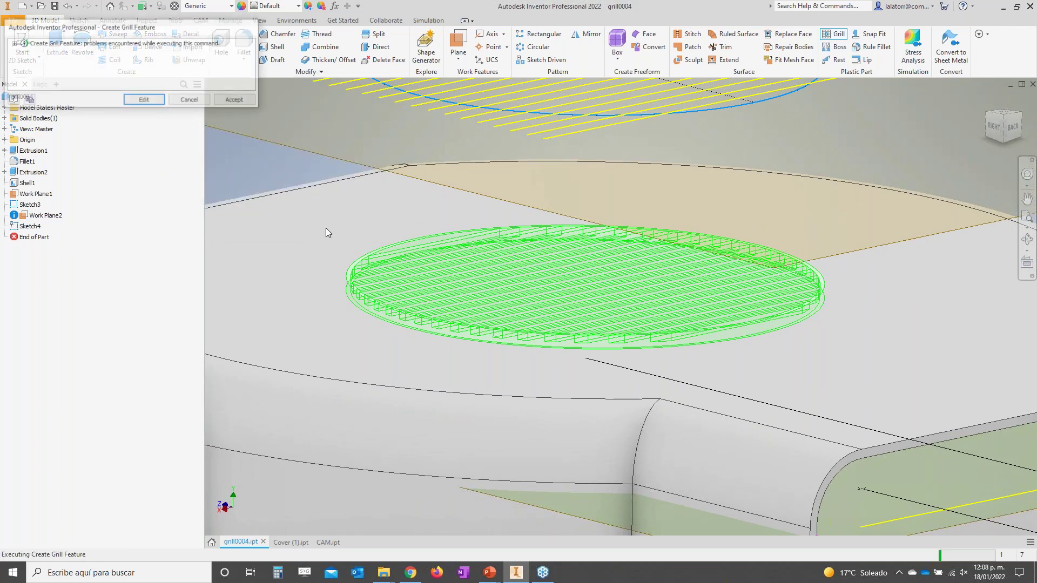
pyautogui.click(13, 43)
pyautogui.click(23, 52)
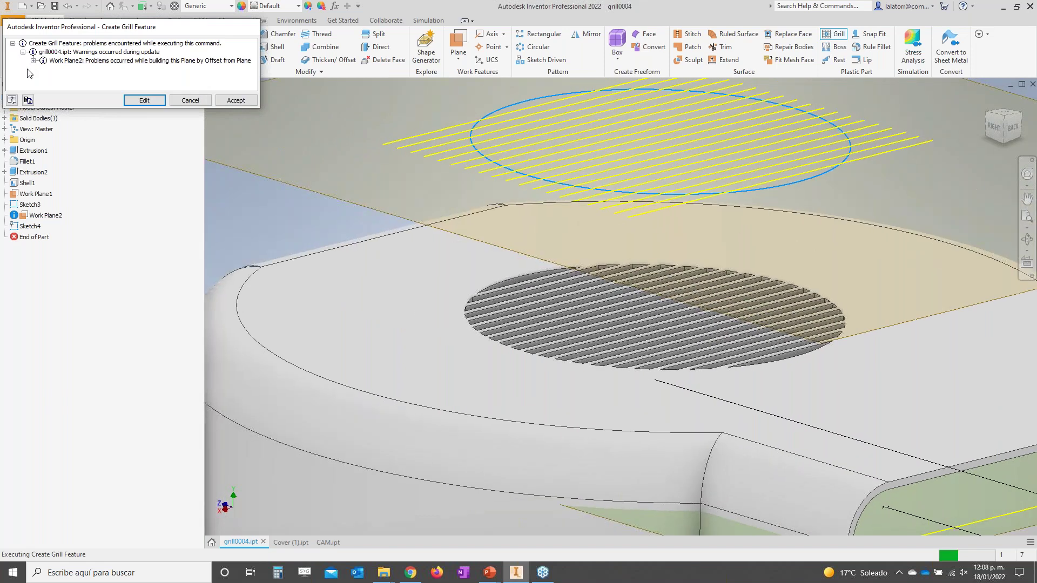
pyautogui.click(33, 61)
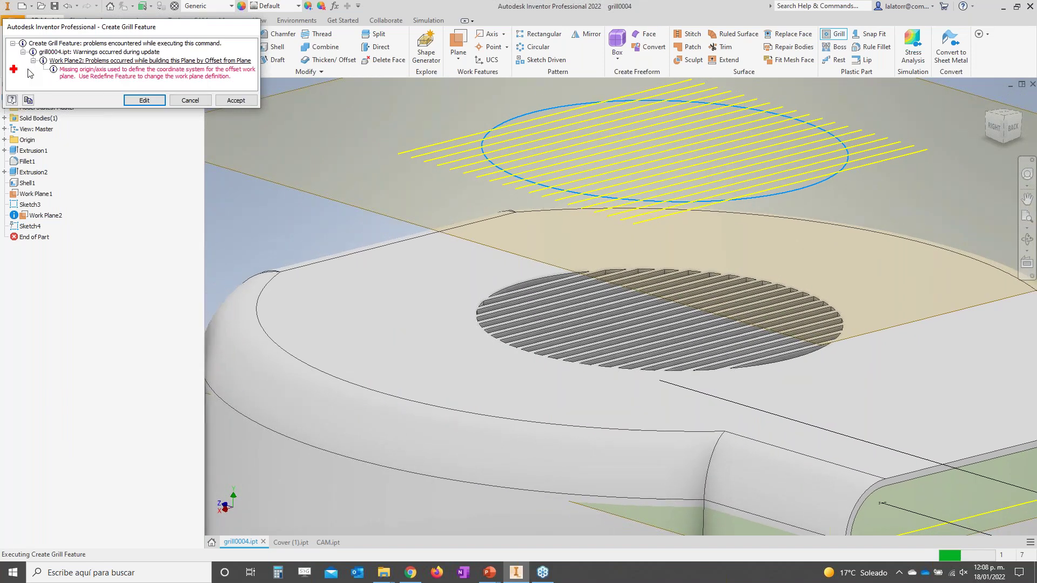
pyautogui.click(190, 100)
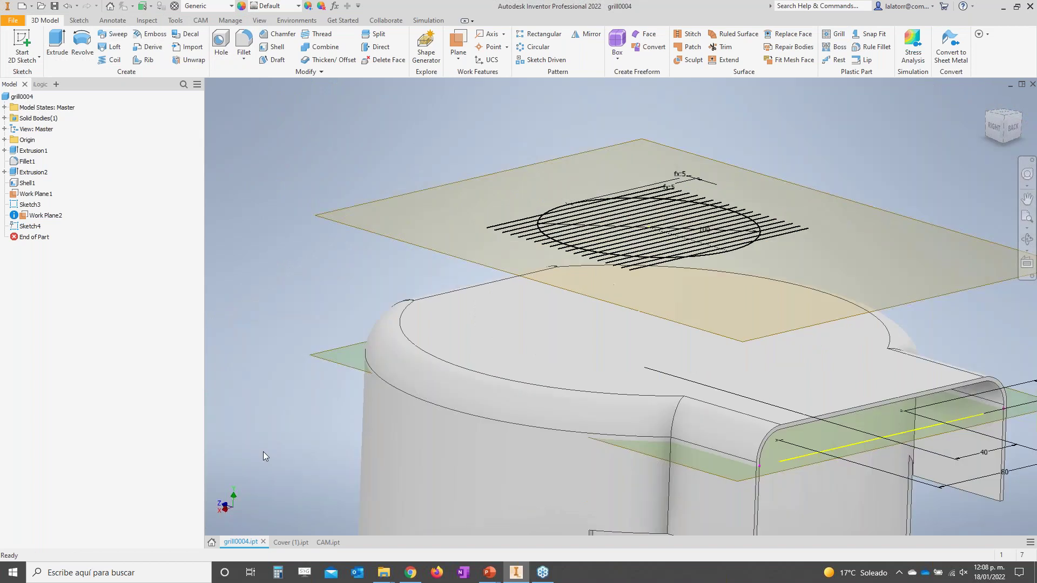
# Close grill0004.ipt without saving and reopen it from the recent documents.
pyautogui.click(262, 542)
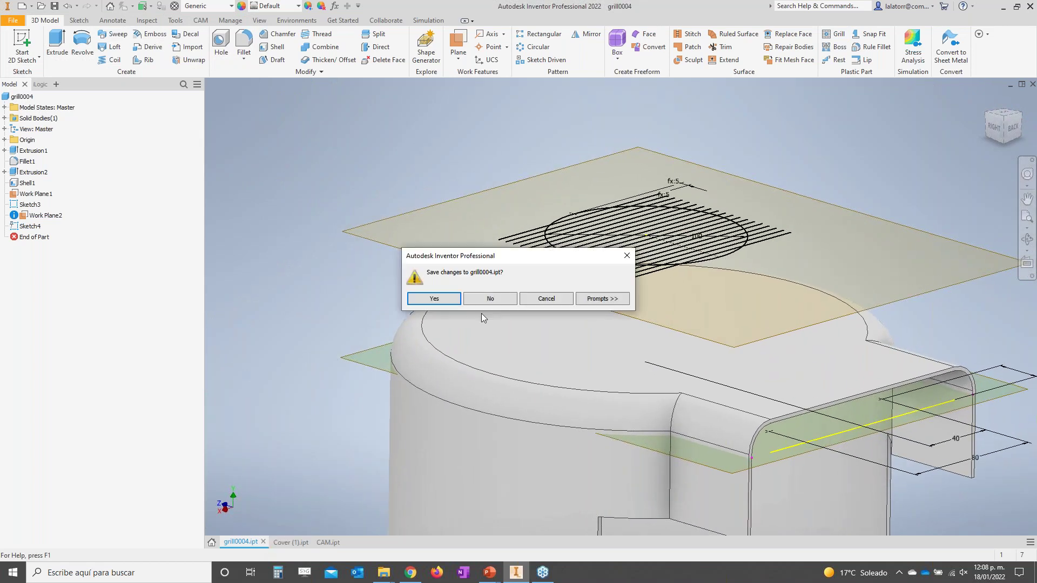
pyautogui.click(494, 299)
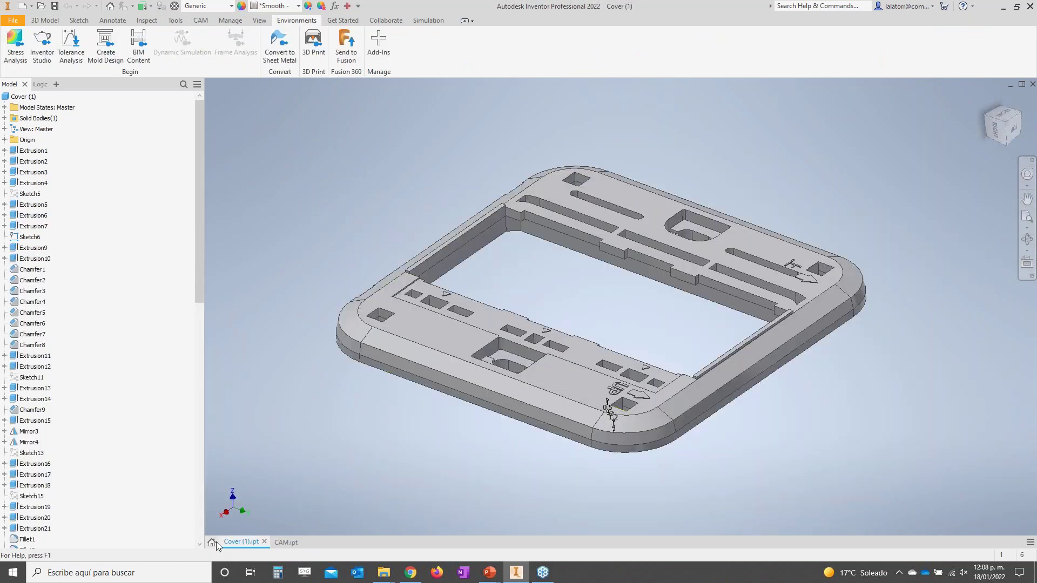
pyautogui.click(212, 542)
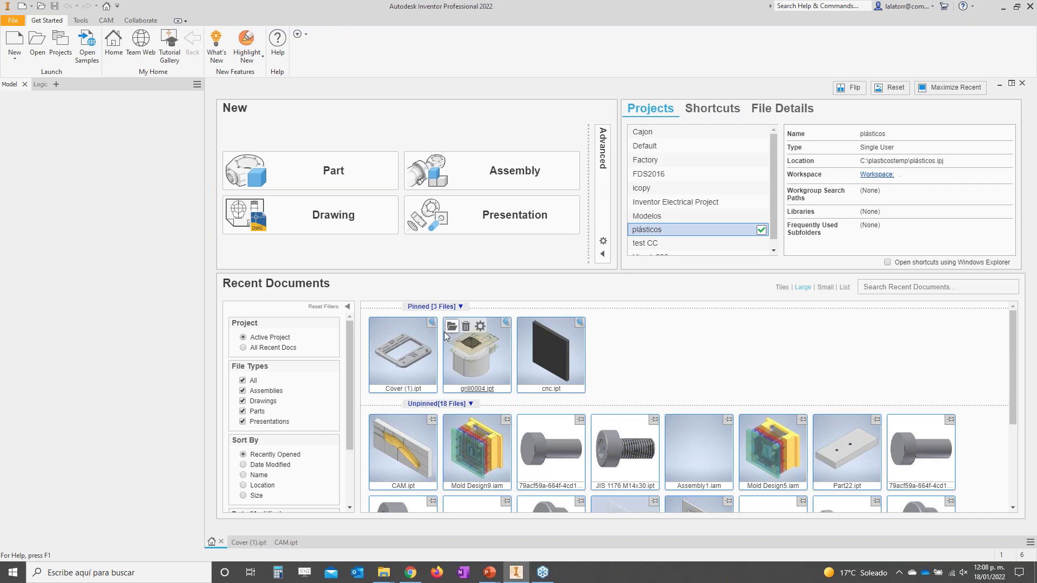
pyautogui.click(460, 342)
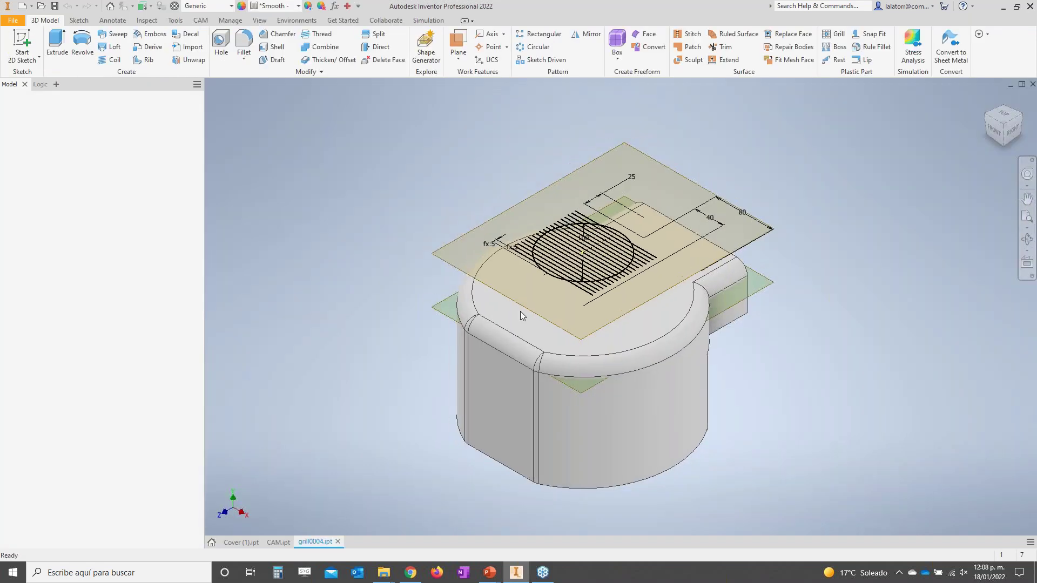
# Create a grill with the 100 mm circle as its boundary profile and the parallel lines as 1 mm thick ribs.
pyautogui.click(835, 36)
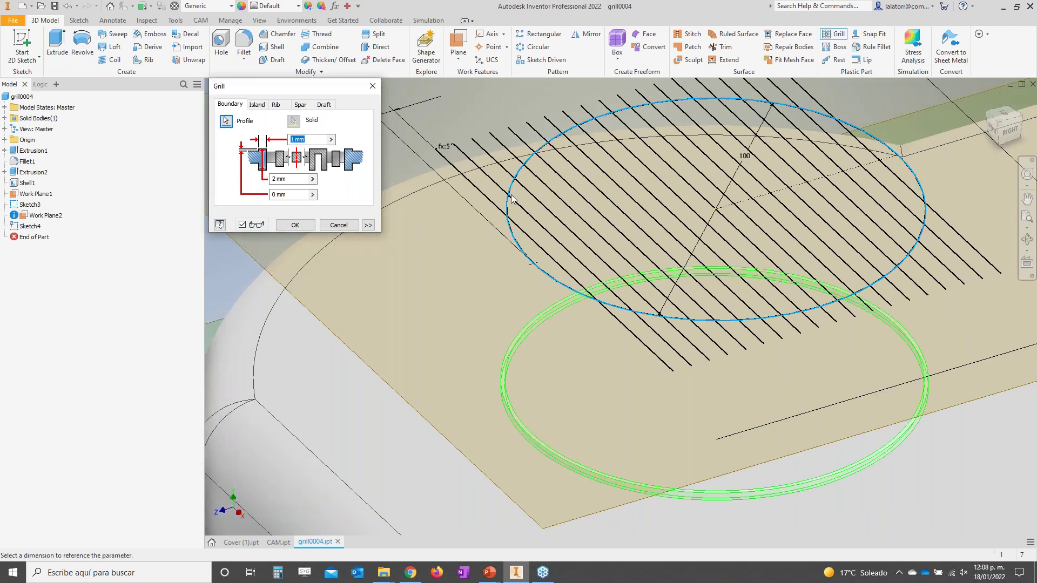
pyautogui.click(276, 104)
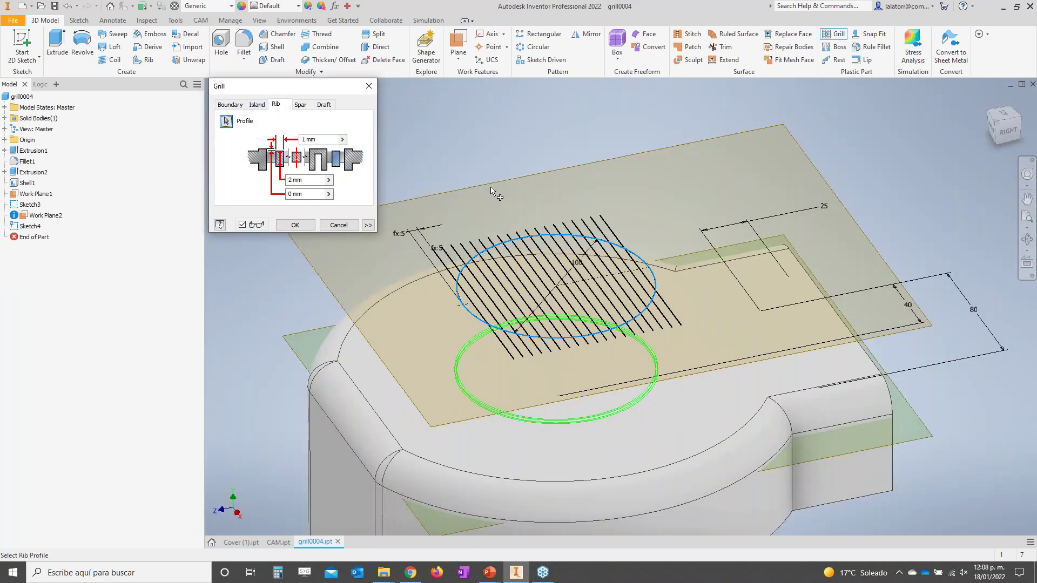
pyautogui.click(637, 303)
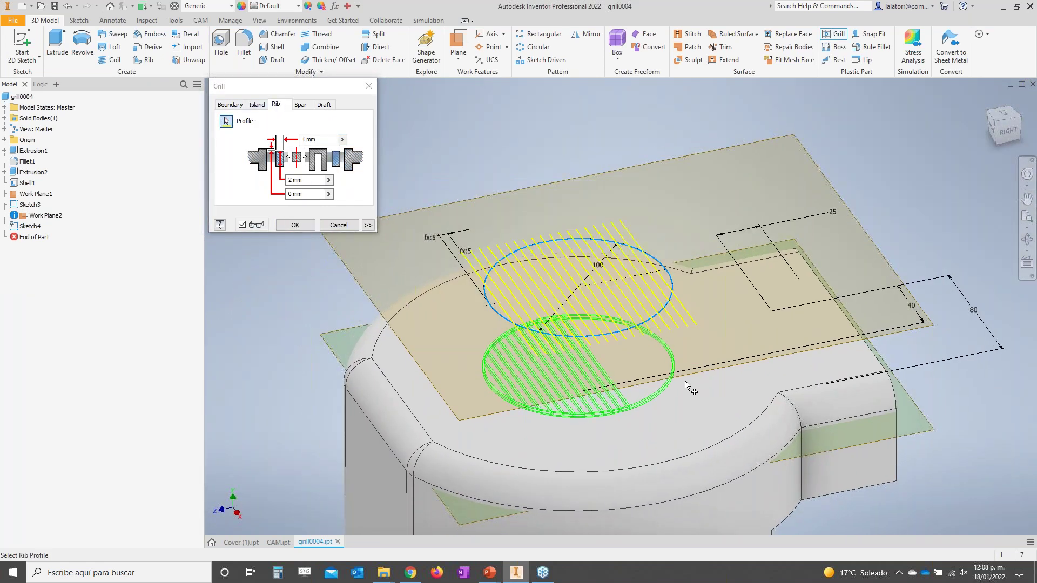
pyautogui.keyDown('shift'); pyautogui.moveTo(687, 386); pyautogui.dragTo(558, 377, button='middle'); pyautogui.keyUp('shift')
pyautogui.scroll(3, 557, 377)
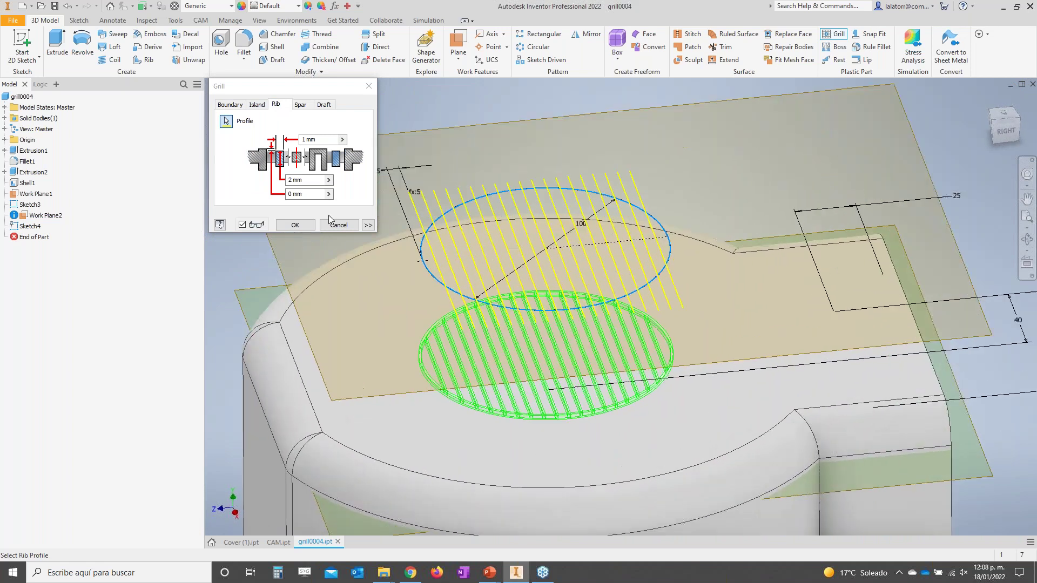
pyautogui.click(296, 225)
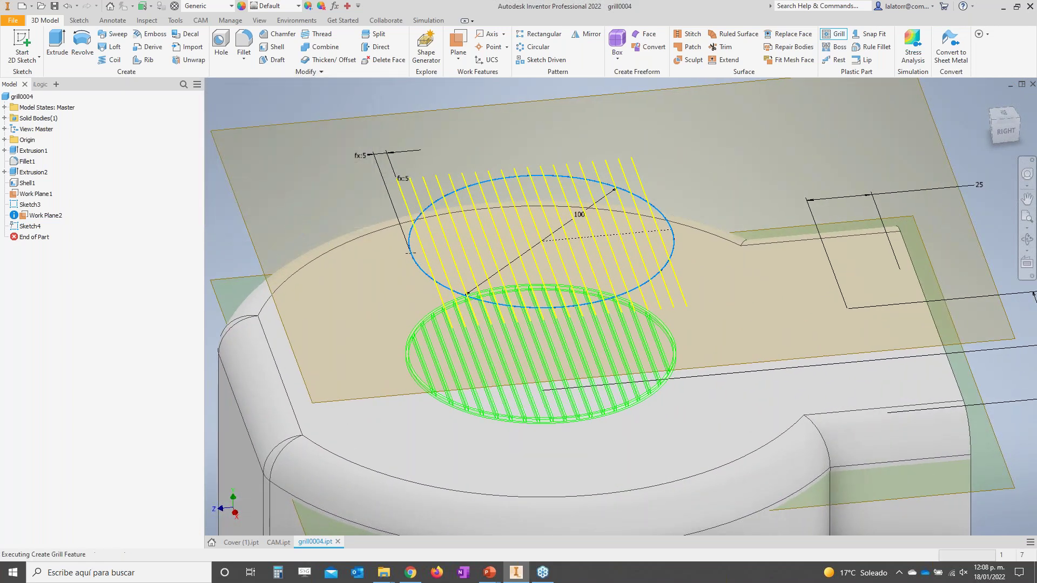
pyautogui.keyDown('shift'); pyautogui.moveTo(511, 363); pyautogui.dragTo(666, 429, button='middle'); pyautogui.keyUp('shift')
pyautogui.scroll(3, 591, 396)
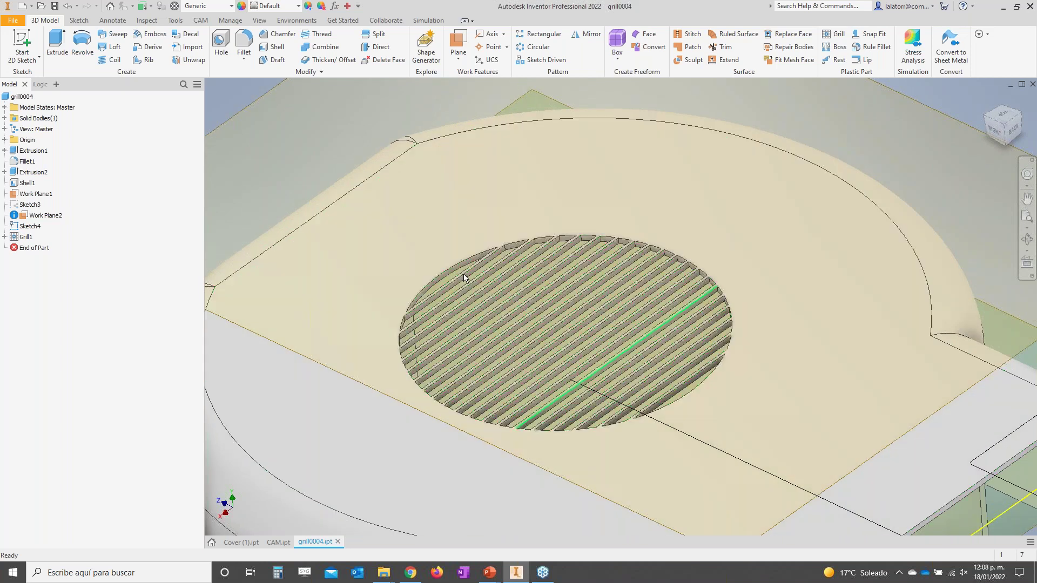
# Hide Work Plane1 above the cover's top face.
pyautogui.click(252, 105)
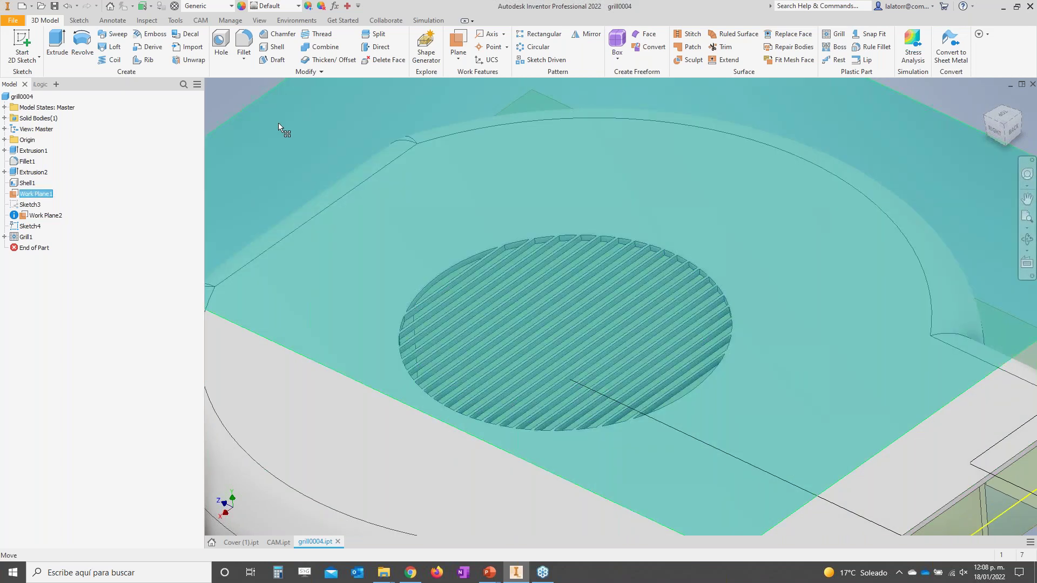
pyautogui.rightClick(277, 122)
pyautogui.press('Escape')
pyautogui.click(241, 134)
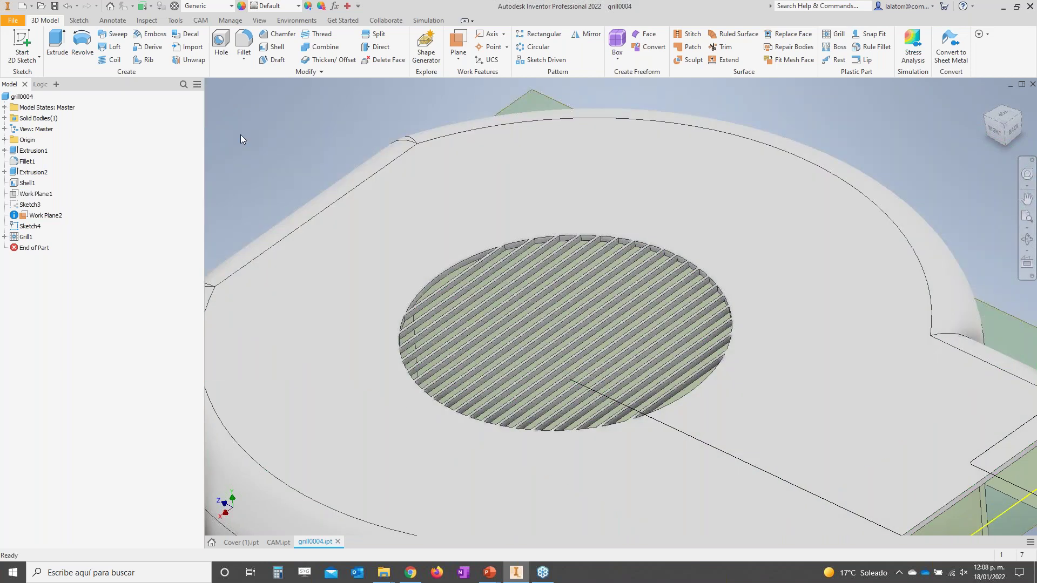
pyautogui.scroll(-3, 239, 135)
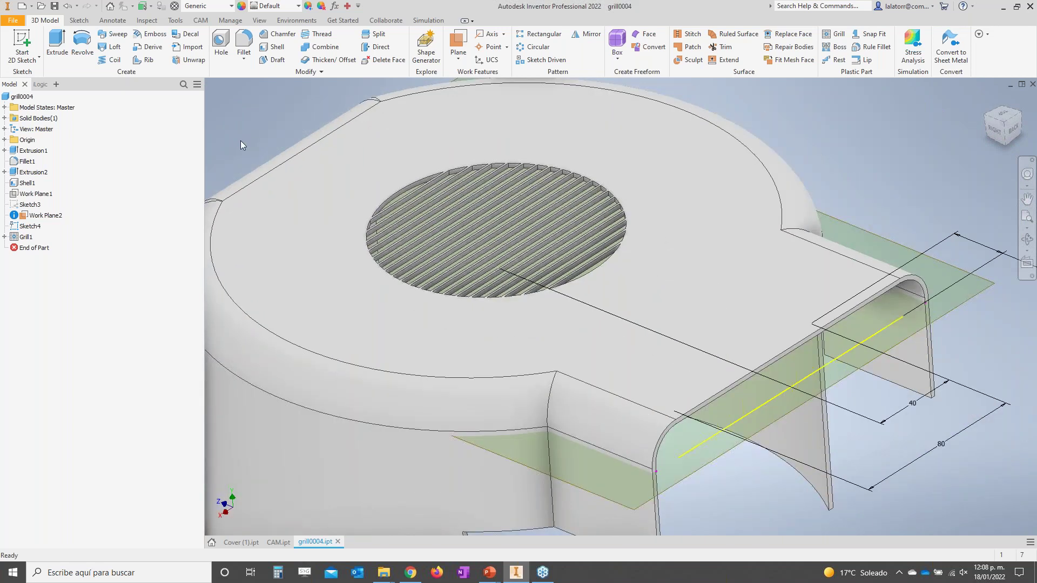
# Start a Boss placed from the sketch on the two points inside the cover and check its preview.
pyautogui.keyDown('shift'); pyautogui.moveTo(241, 140); pyautogui.dragTo(236, 116, button='middle'); pyautogui.keyUp('shift')
pyautogui.keyDown('shift'); pyautogui.moveTo(674, 339); pyautogui.dragTo(729, 394, button='middle'); pyautogui.keyUp('shift')
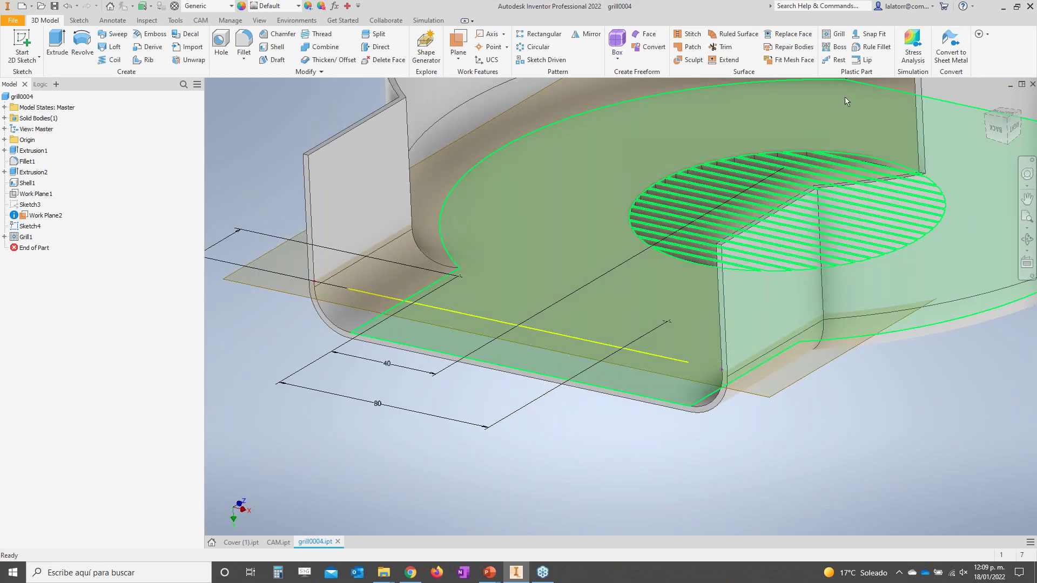
pyautogui.click(836, 49)
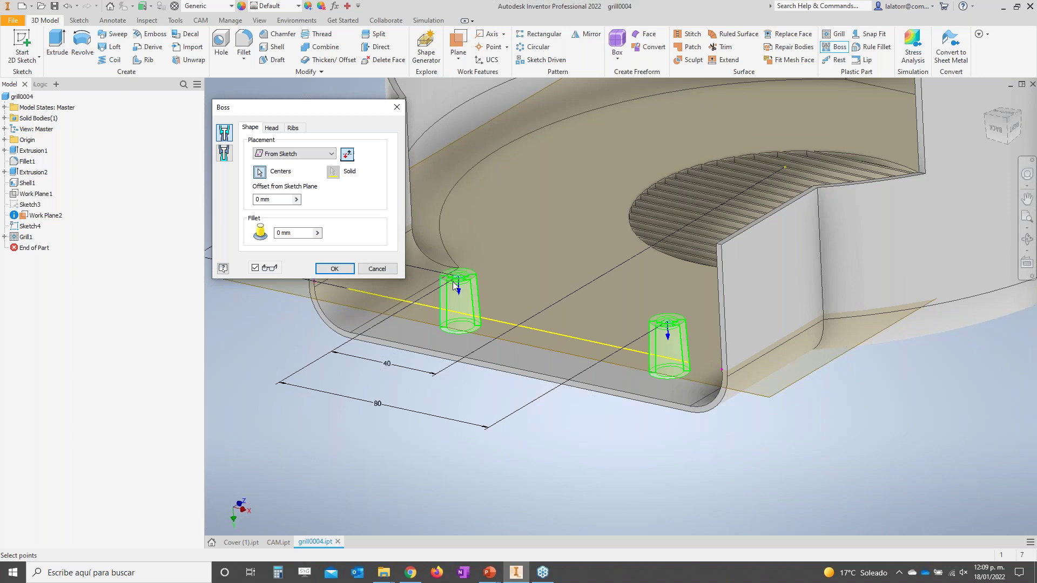
pyautogui.scroll(5, 451, 284)
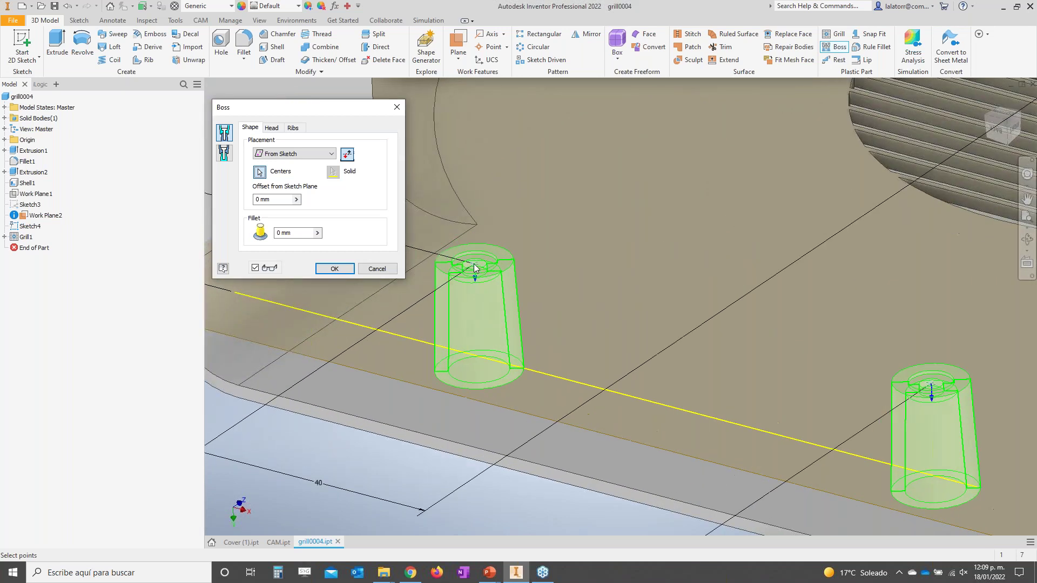
pyautogui.scroll(-8, 478, 270)
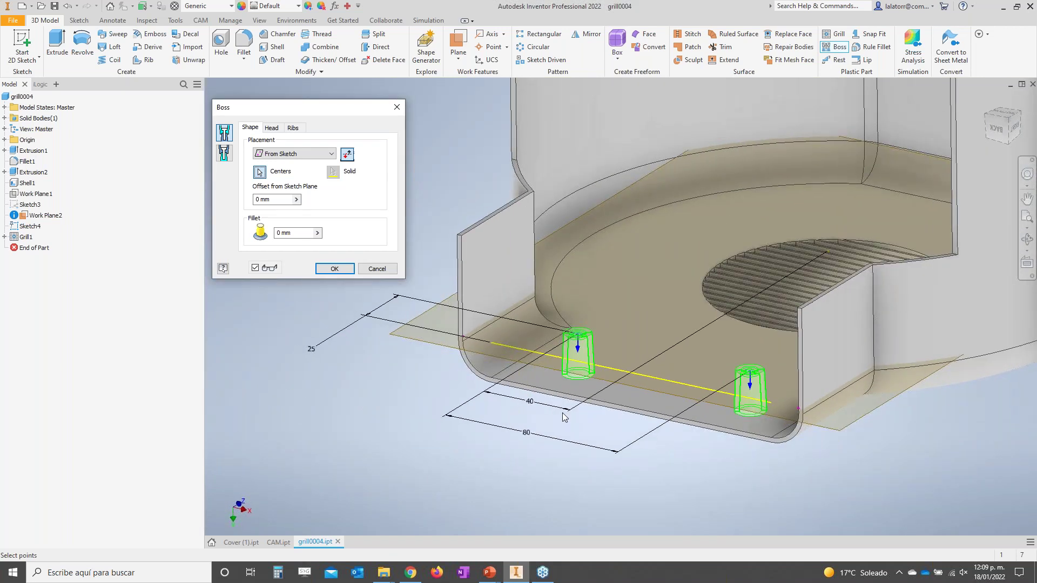
pyautogui.keyDown('shift'); pyautogui.moveTo(563, 417); pyautogui.dragTo(444, 325, button='middle'); pyautogui.keyUp('shift')
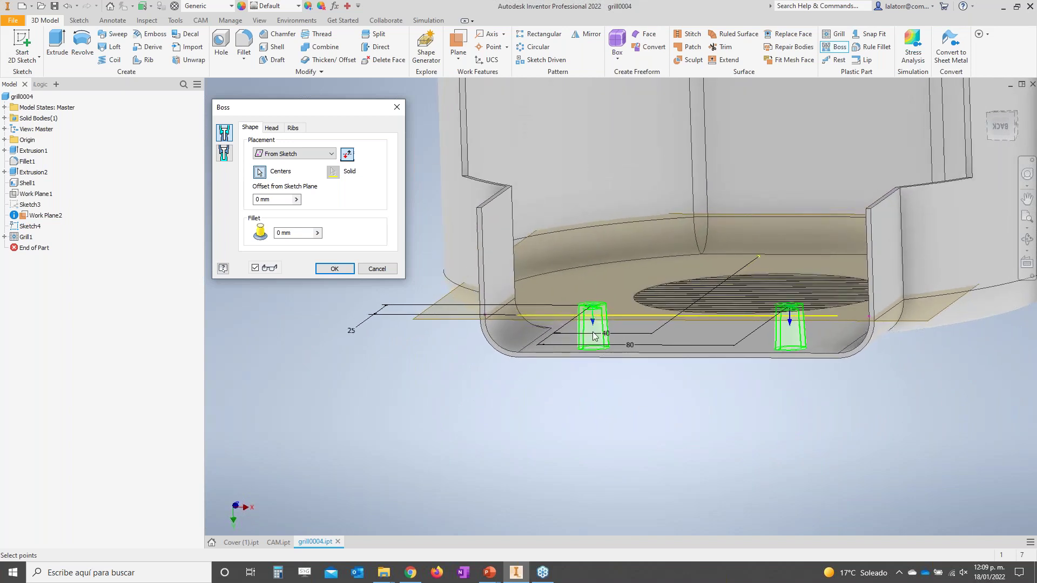
pyautogui.keyDown('shift'); pyautogui.moveTo(593, 352); pyautogui.dragTo(732, 407, button='middle'); pyautogui.keyUp('shift')
pyautogui.scroll(3, 764, 400)
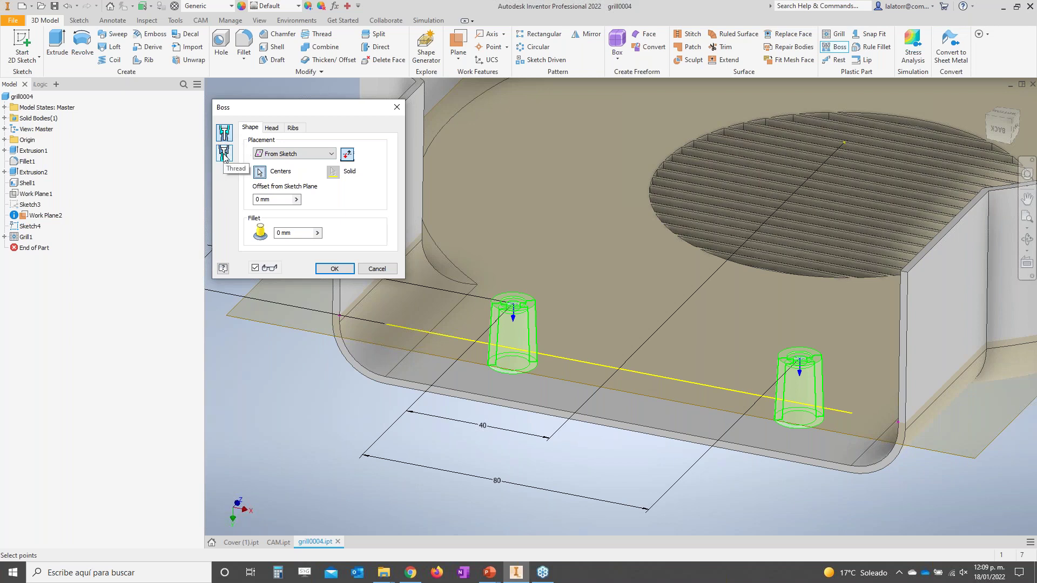
# Add two stiffening ribs with a 90-degree start angle to each boss, keeping the head and draft settings, and create the bosses.
pyautogui.click(272, 128)
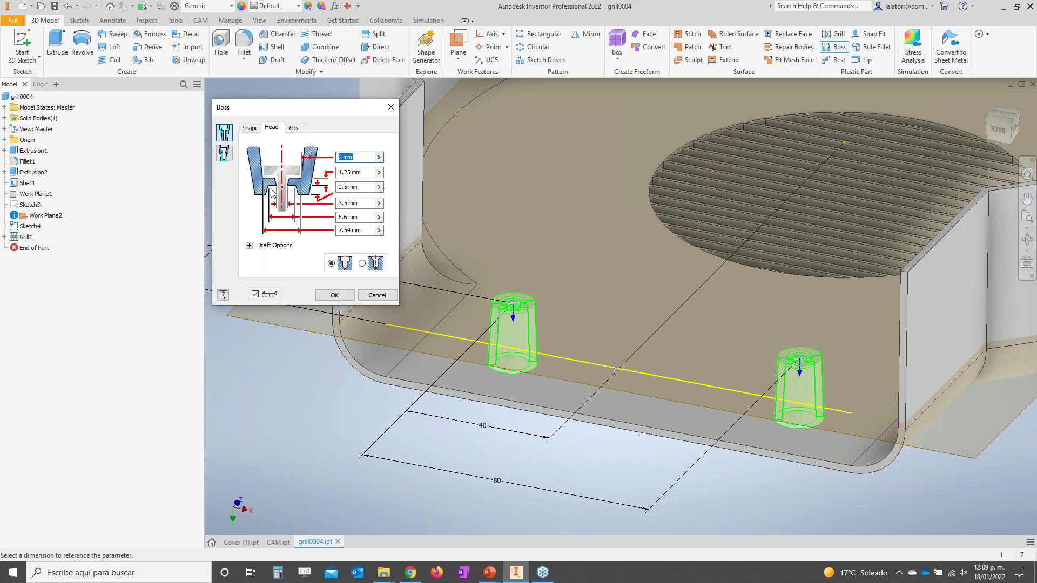
pyautogui.click(249, 245)
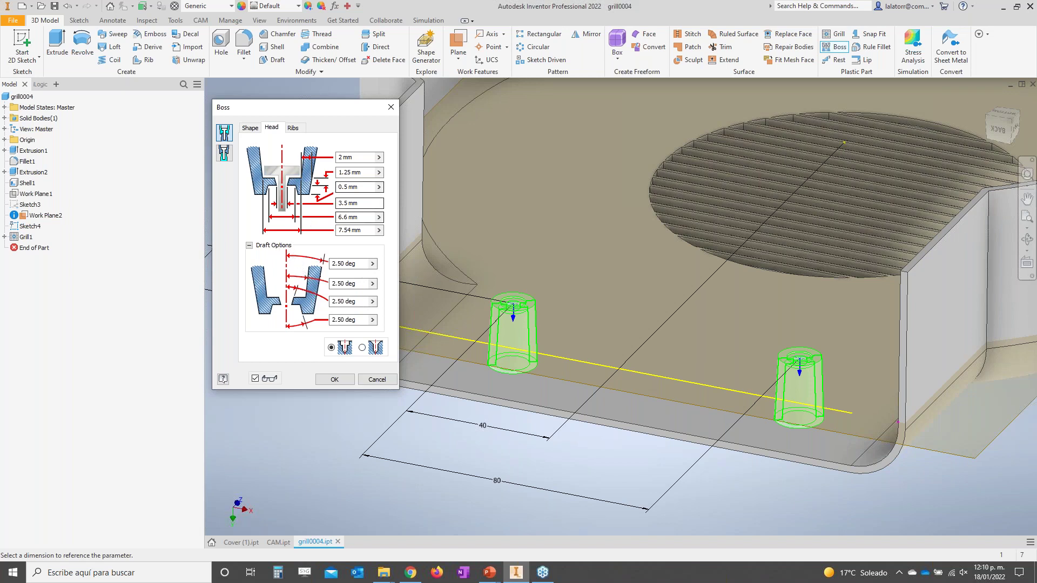
pyautogui.click(294, 130)
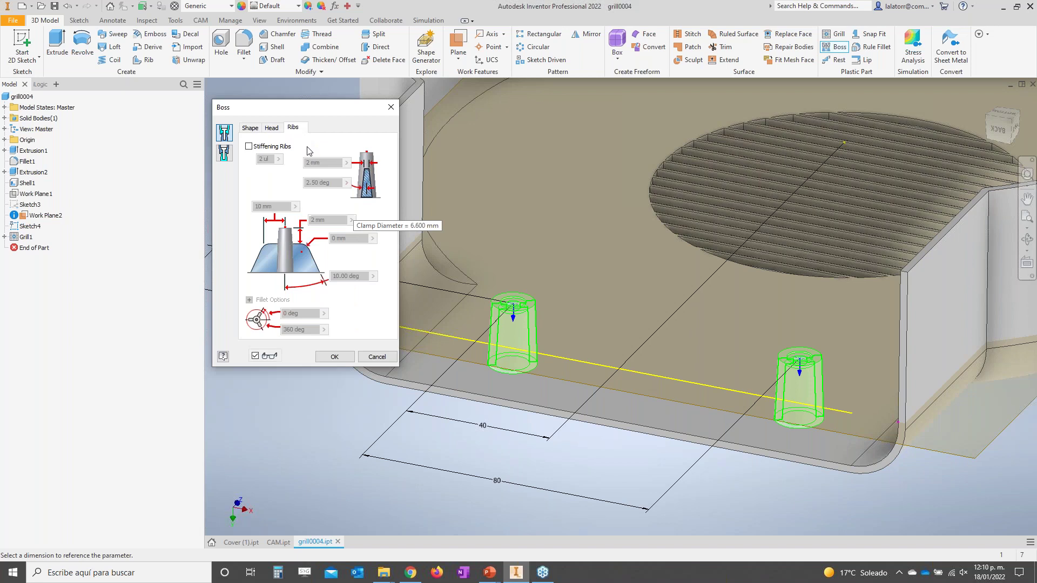
pyautogui.click(249, 146)
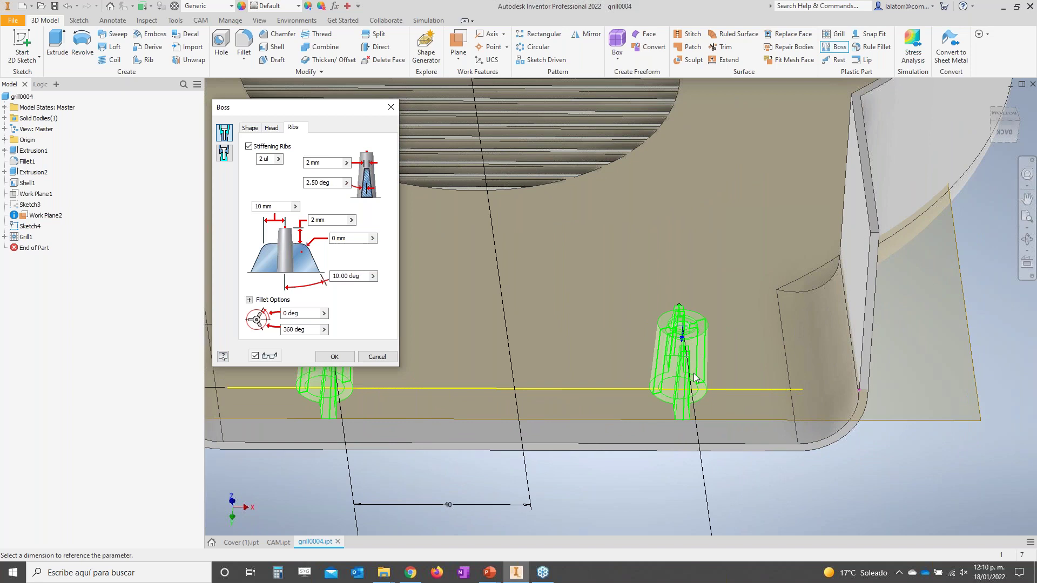
pyautogui.moveTo(301, 314); pyautogui.dragTo(170, 301)
pyautogui.keyDown('shift'); pyautogui.moveTo(657, 345); pyautogui.dragTo(659, 341, button='middle'); pyautogui.keyUp('shift')
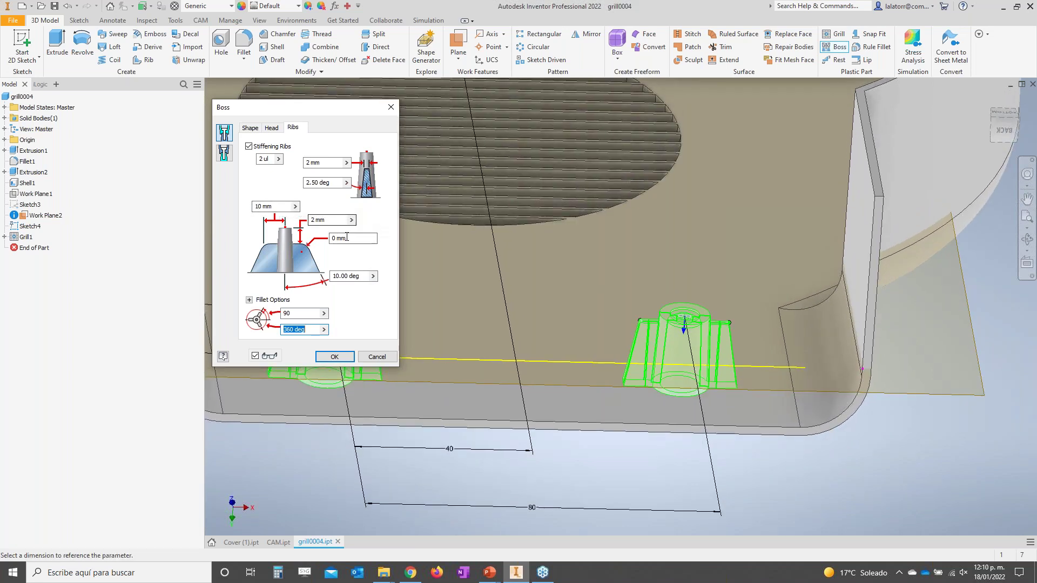
pyautogui.click(348, 361)
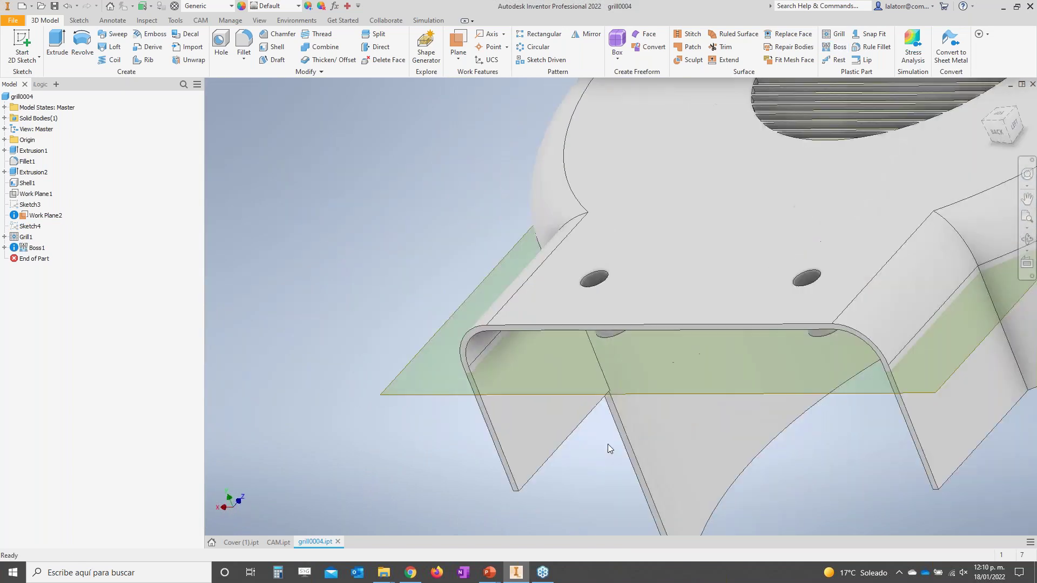
pyautogui.click(608, 442)
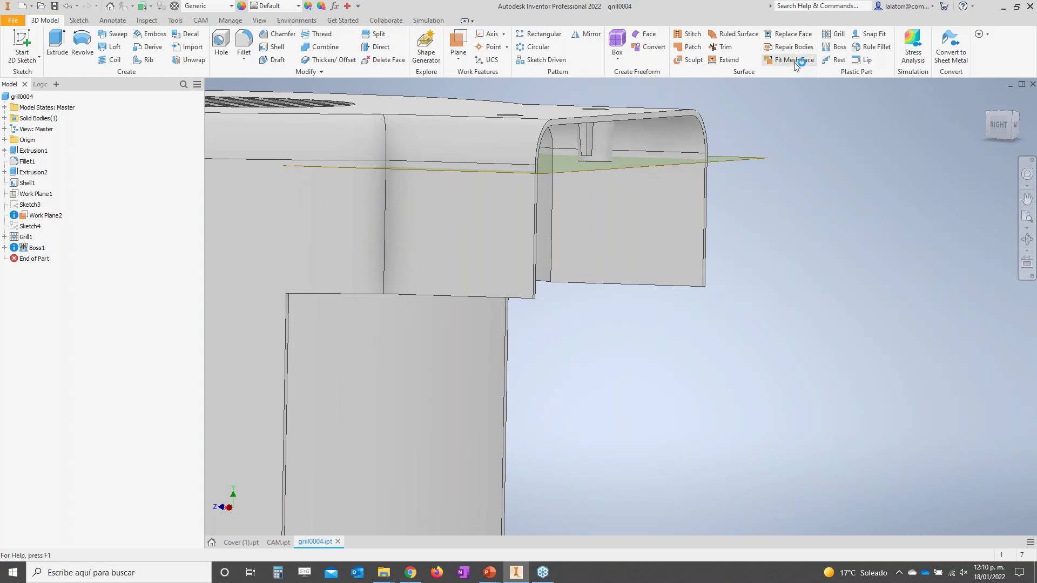
# Create a lip along the bottom edge of the short side wall next to the cover's rear opening.
pyautogui.click(862, 61)
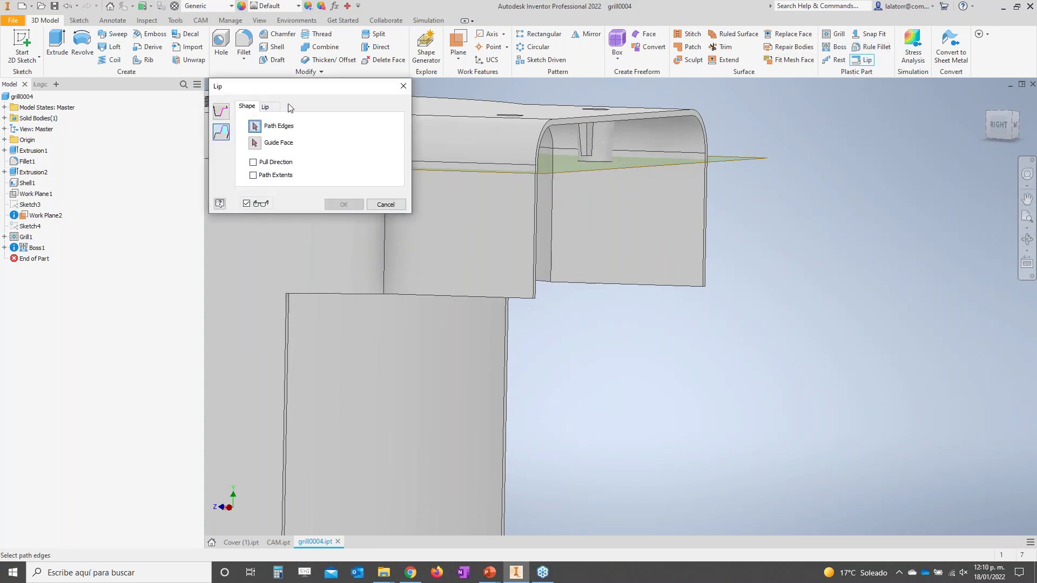
pyautogui.moveTo(286, 90); pyautogui.dragTo(804, 124)
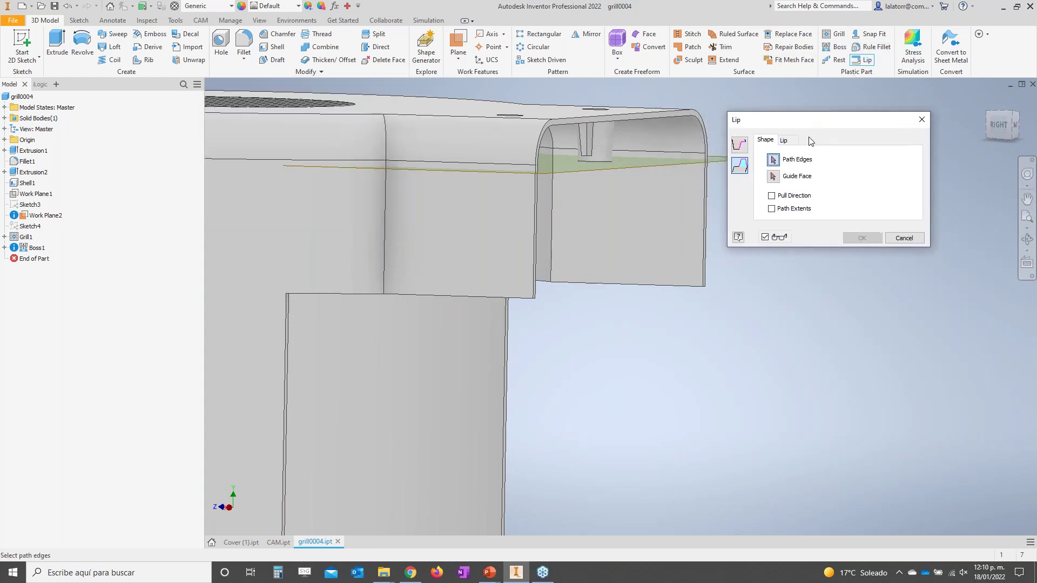
pyautogui.keyDown('shift'); pyautogui.moveTo(707, 297); pyautogui.dragTo(639, 278, button='middle'); pyautogui.keyUp('shift')
pyautogui.click(640, 280)
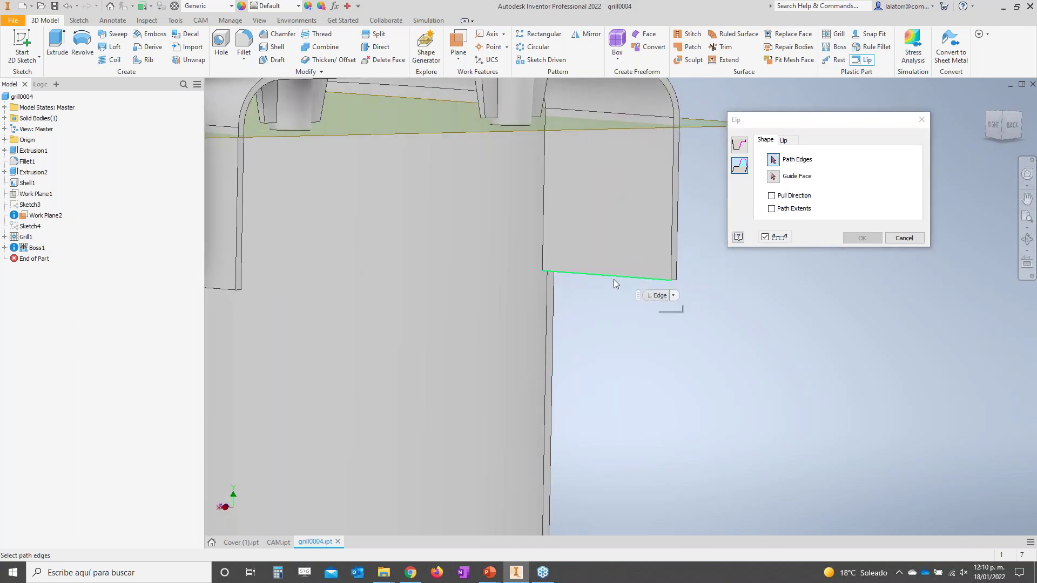
pyautogui.keyDown('shift'); pyautogui.moveTo(604, 281); pyautogui.dragTo(966, 205, button='middle'); pyautogui.keyUp('shift')
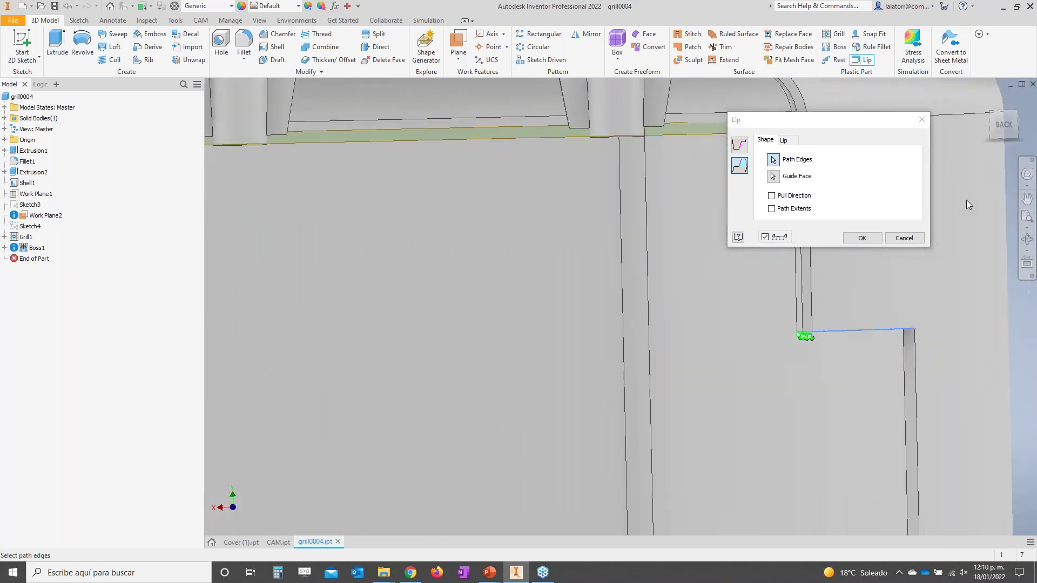
pyautogui.click(1004, 125)
pyautogui.scroll(8, 711, 291)
pyautogui.scroll(4, 713, 286)
pyautogui.moveTo(705, 297); pyautogui.dragTo(423, 312, button='middle')
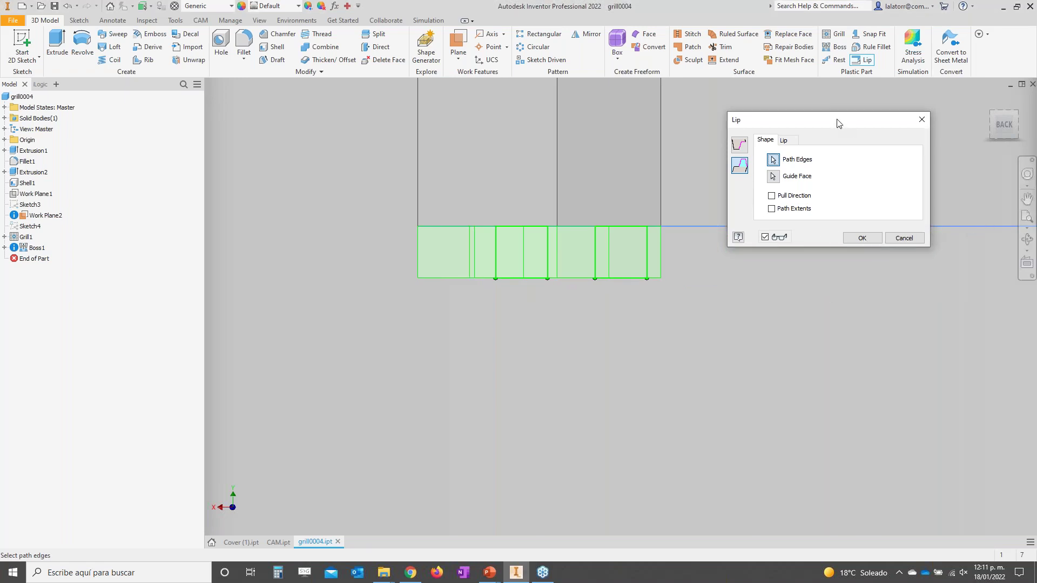
pyautogui.moveTo(838, 122); pyautogui.dragTo(752, 99)
pyautogui.click(777, 215)
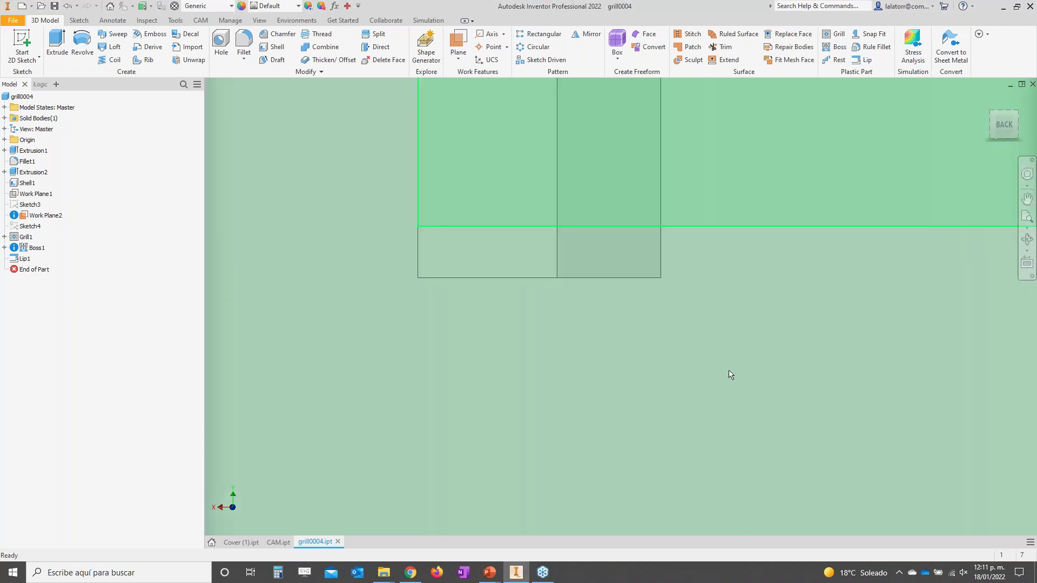
# Reopen the lip feature to examine its angle, height, width and clearance settings, leaving them unedited.
pyautogui.keyDown('shift'); pyautogui.moveTo(704, 406); pyautogui.dragTo(74, 247, button='middle'); pyautogui.keyUp('shift')
pyautogui.doubleClick(25, 259)
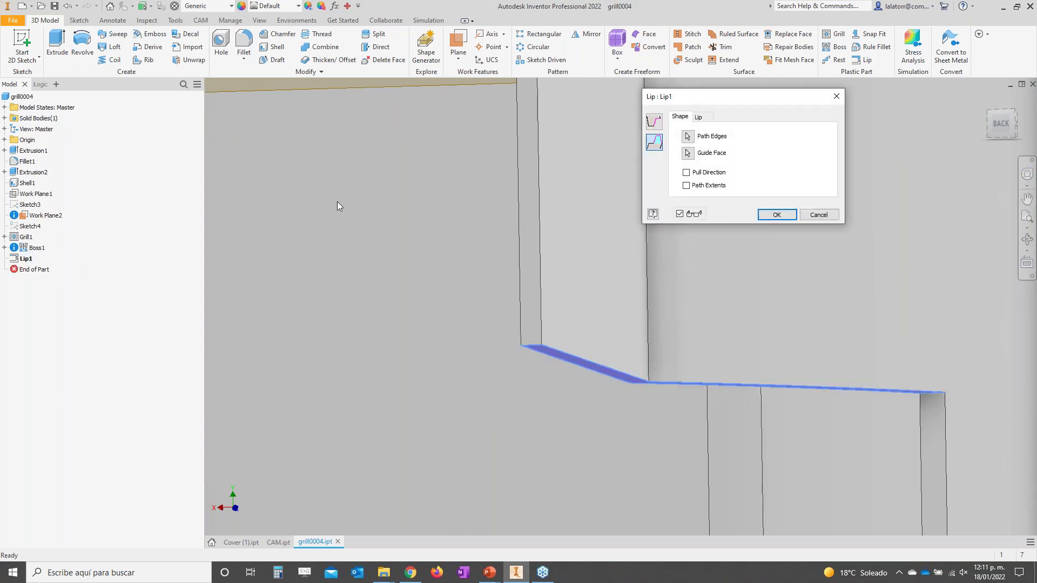
pyautogui.click(697, 117)
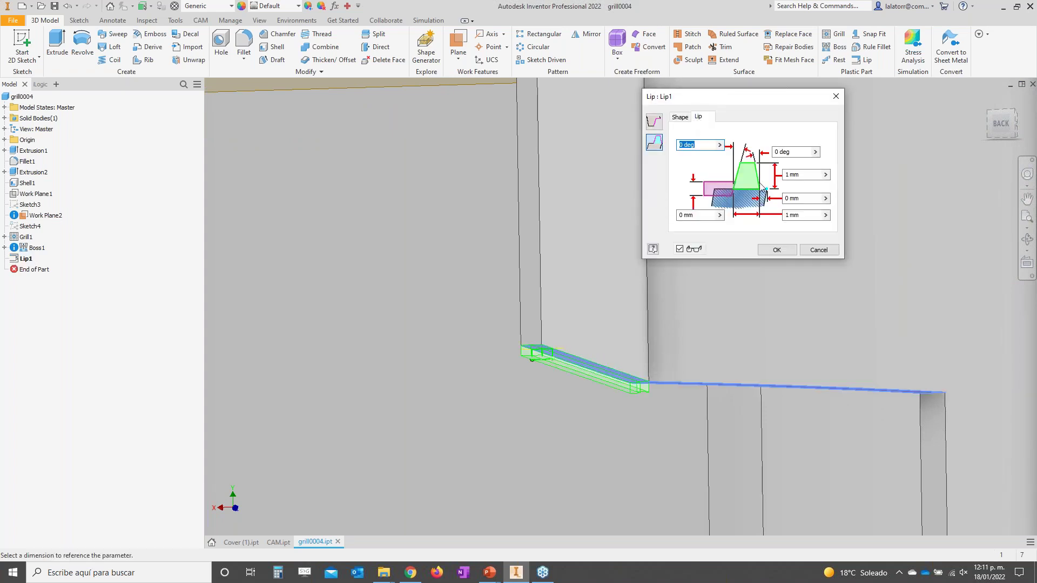
pyautogui.click(819, 251)
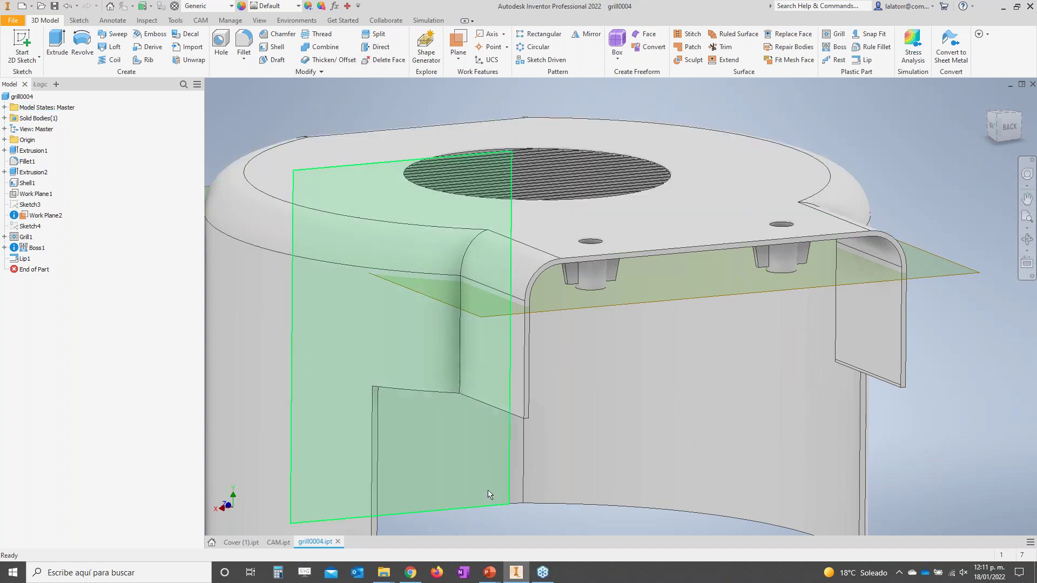
pyautogui.moveTo(489, 572)
pyautogui.click(547, 524)
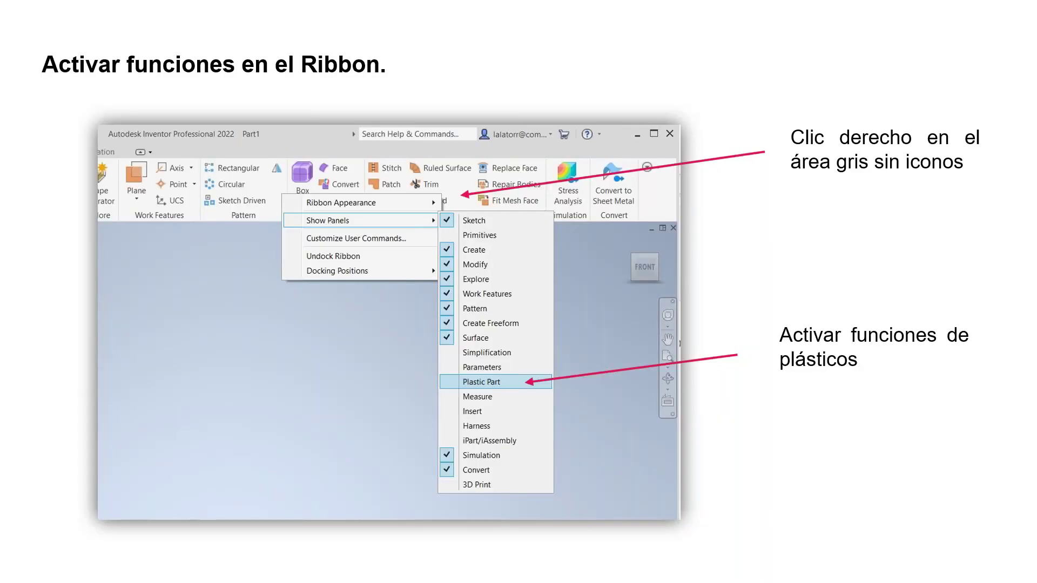
pyautogui.click(714, 305)
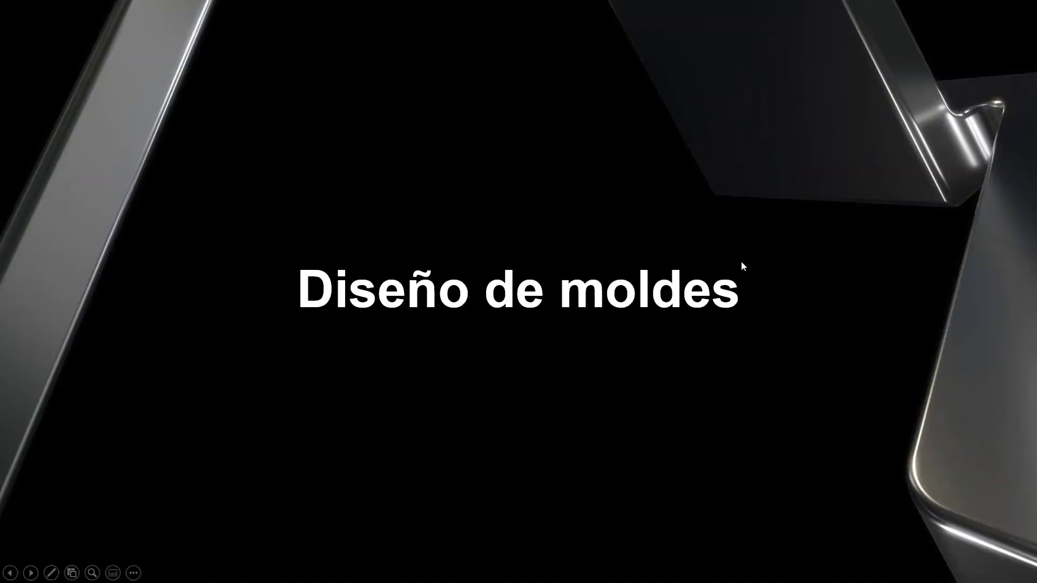
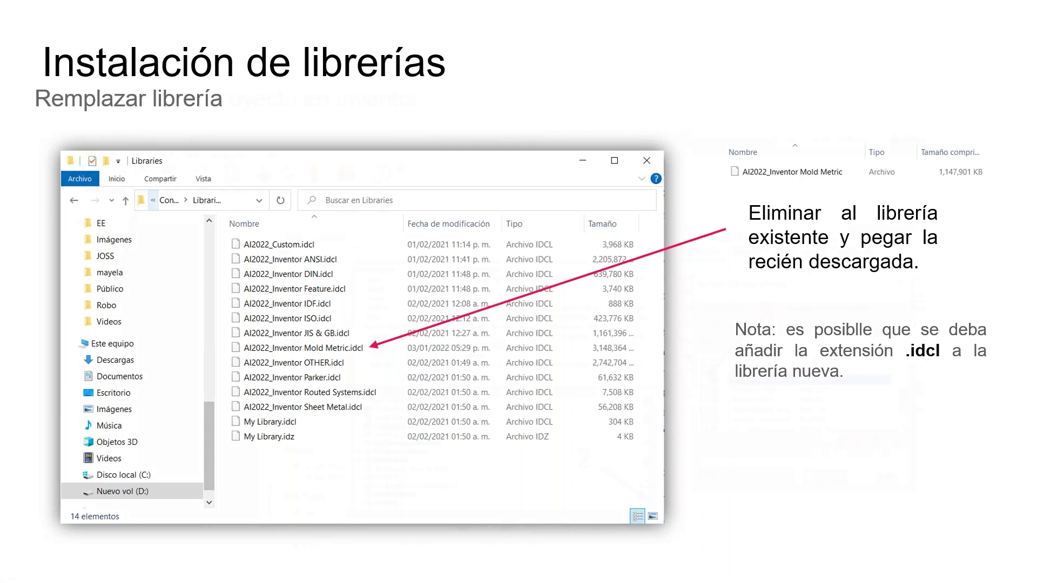
pyautogui.click(607, 320)
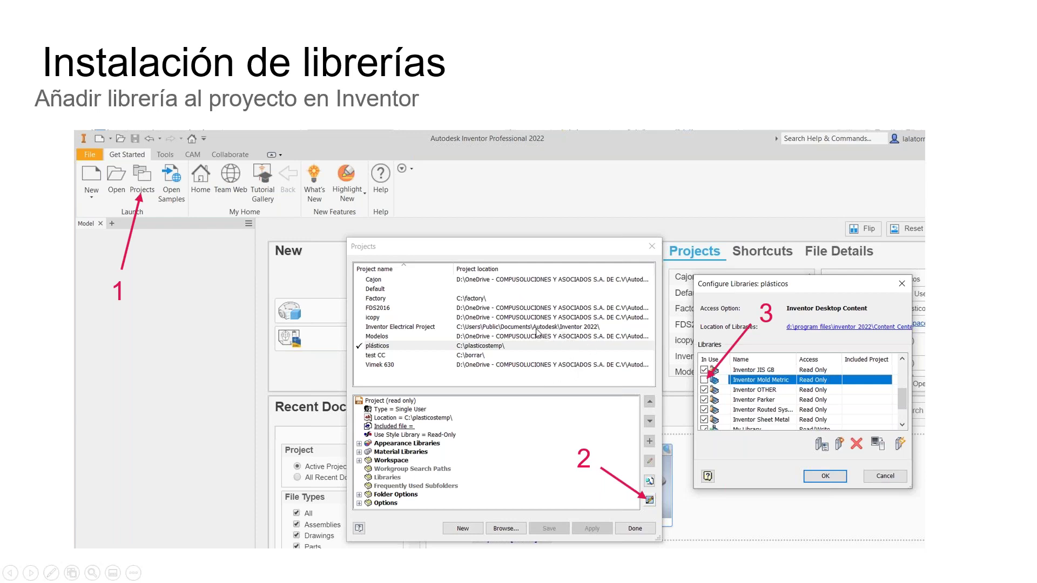
# Switch back to Inventor and bring up the Cover (1).ipt part for inspection.
pyautogui.hotkey('alt', 'Tab')
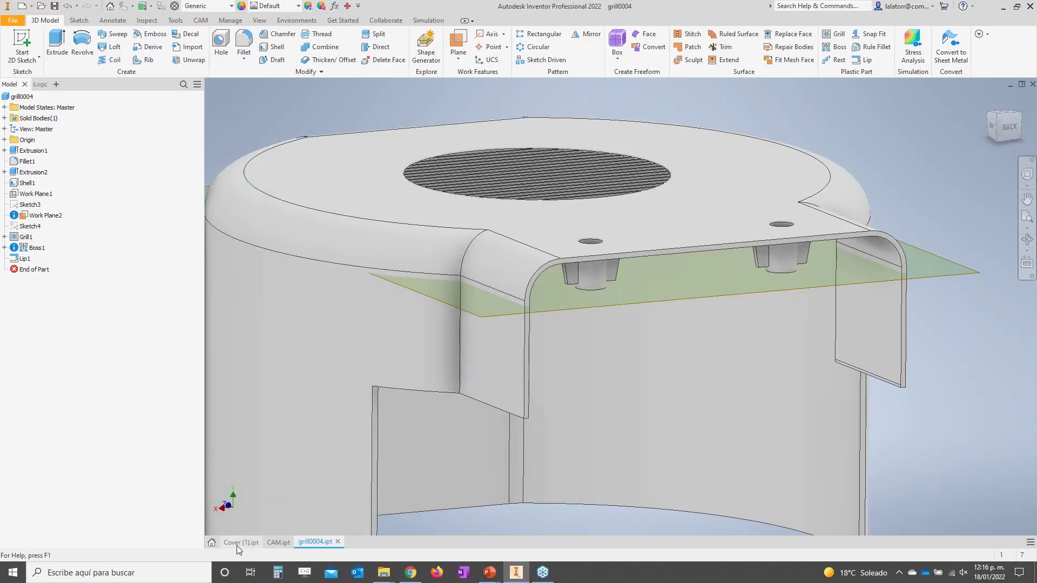
pyautogui.click(238, 543)
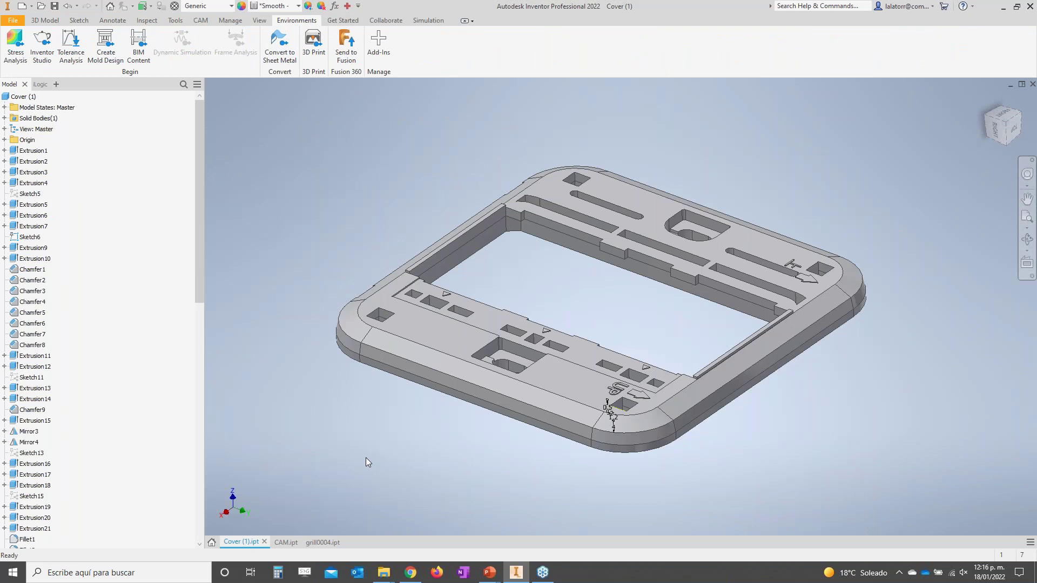
pyautogui.scroll(-2, 378, 462)
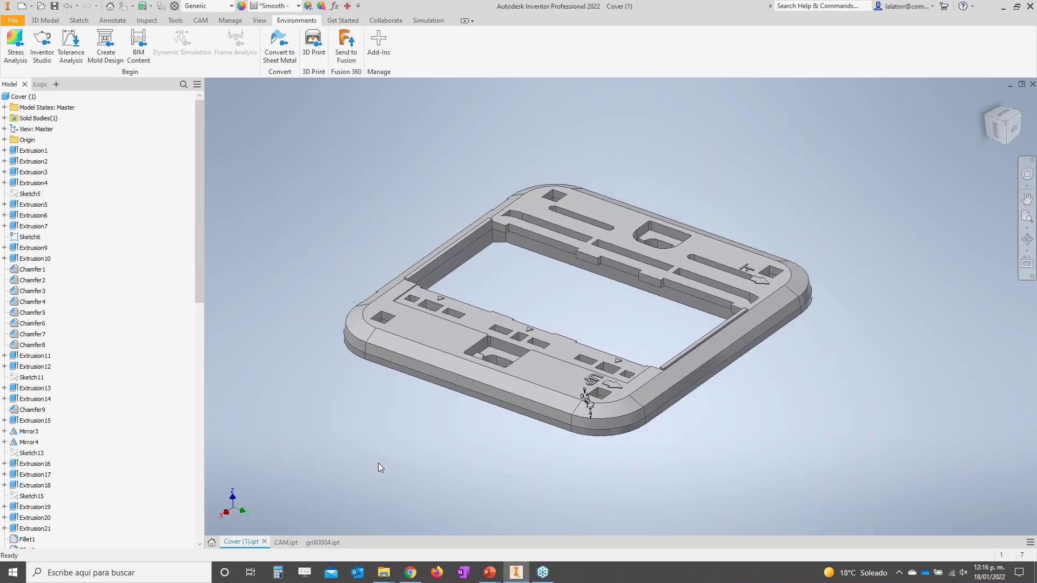
pyautogui.scroll(1, 557, 376)
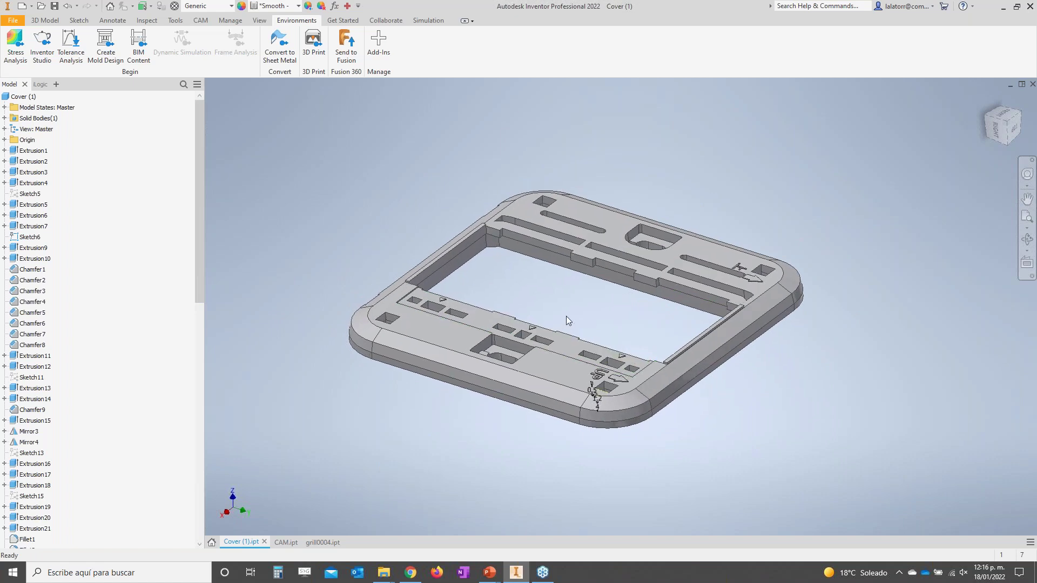
pyautogui.scroll(1, 566, 318)
pyautogui.scroll(1, 567, 305)
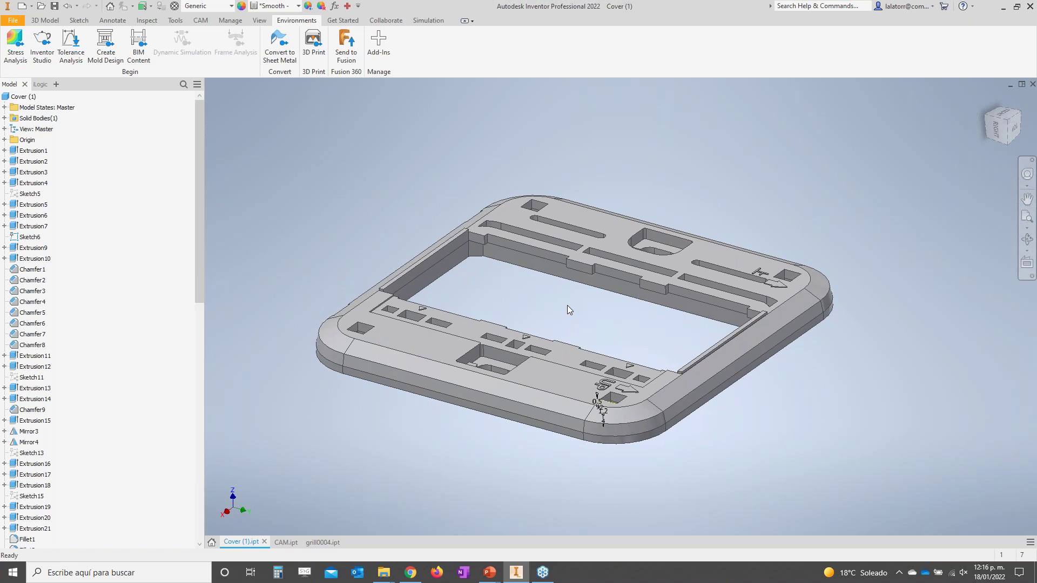
pyautogui.scroll(-1, 513, 267)
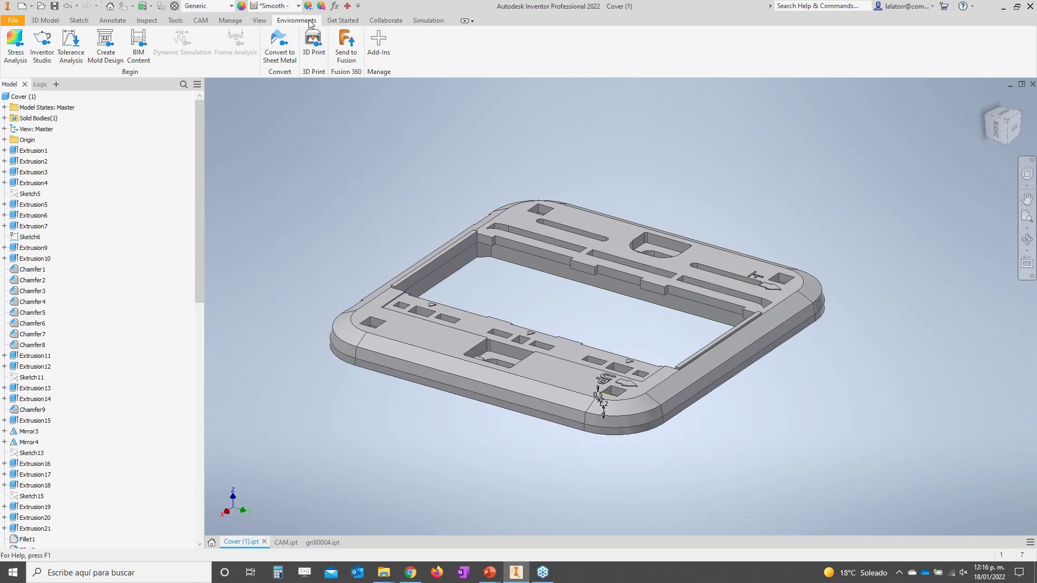
# Create a mold design from the cover with the file name Mold Design2.iam, located in C:\plasticostemp\Mold Design2\.
pyautogui.click(110, 52)
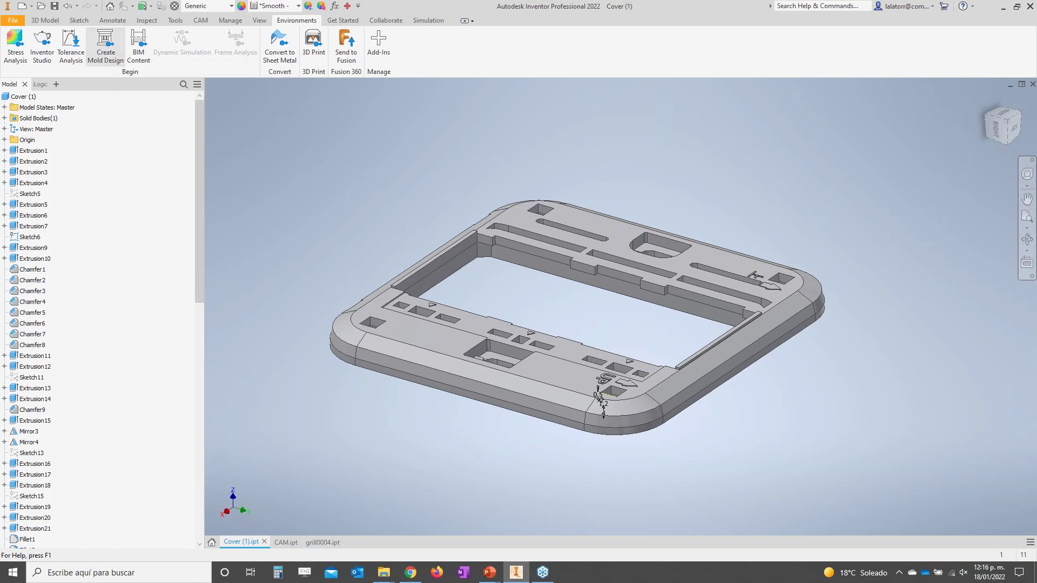
pyautogui.moveTo(493, 233); pyautogui.dragTo(327, 132)
pyautogui.click(309, 161)
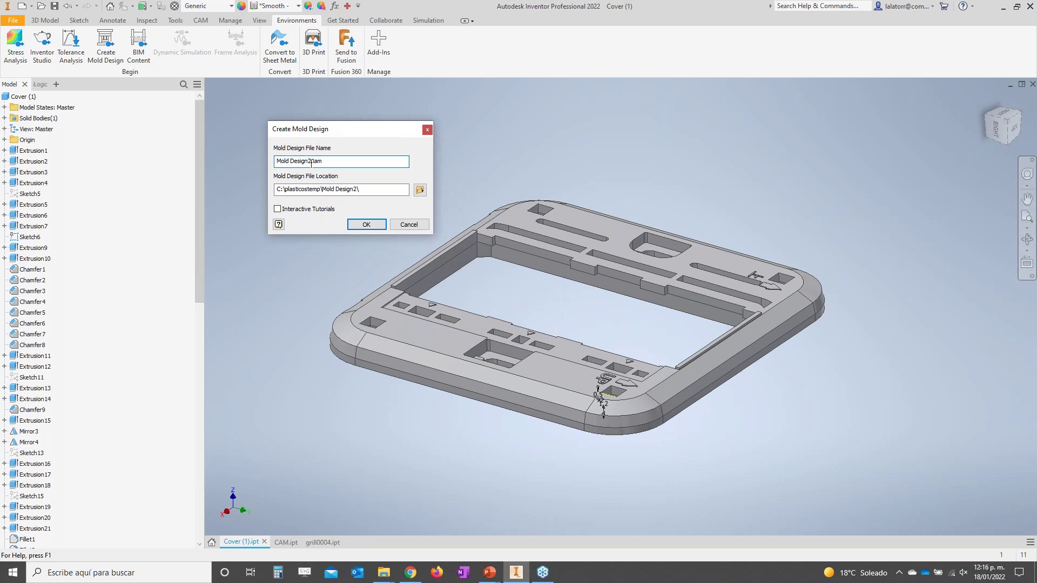
pyautogui.click(369, 225)
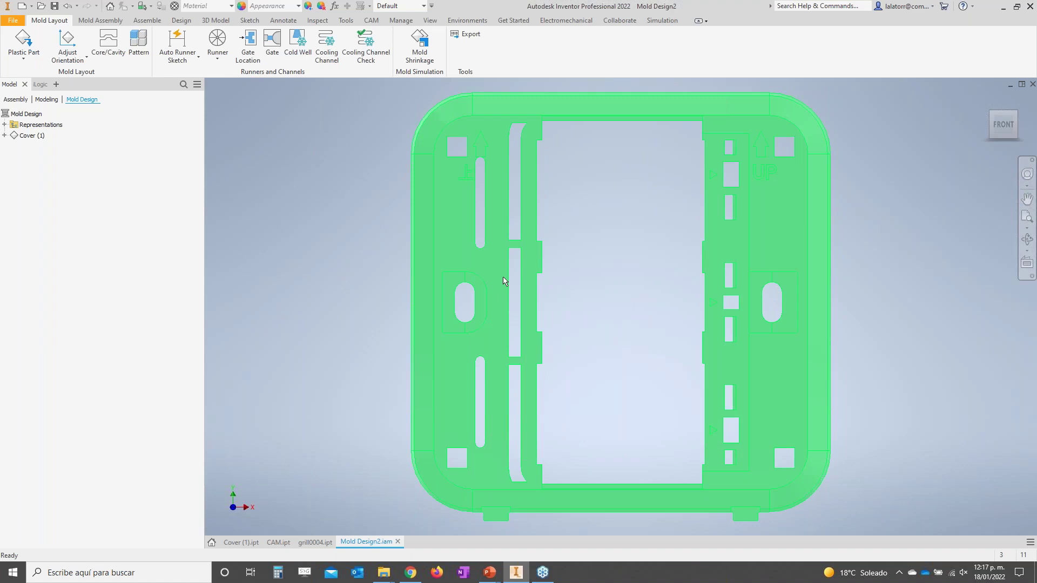
# Set the mold design's visual style to Shaded with Edges.
pyautogui.keyDown('shift'); pyautogui.moveTo(643, 280); pyautogui.dragTo(588, 261, button='middle'); pyautogui.keyUp('shift')
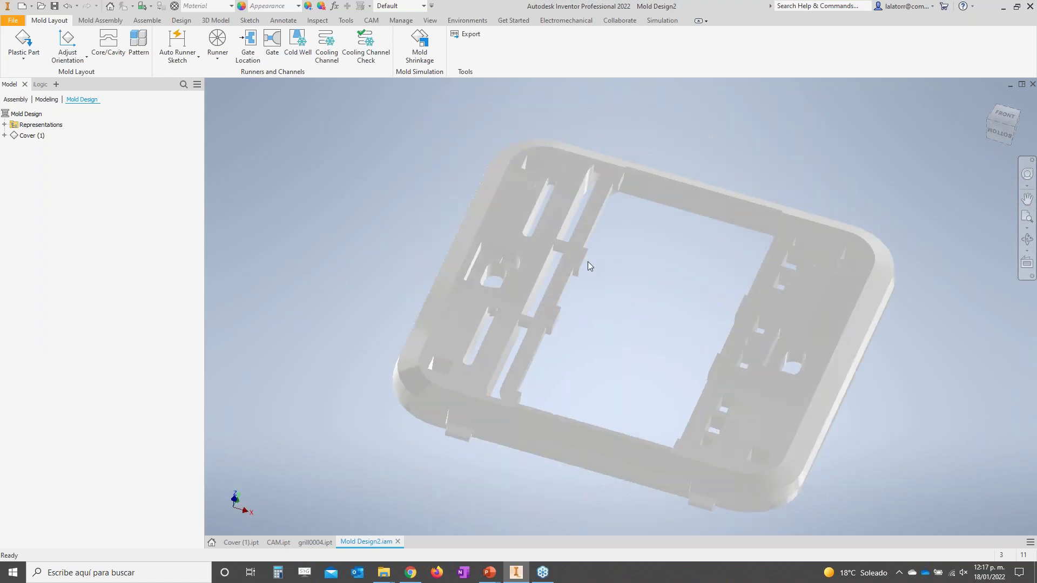
pyautogui.click(436, 21)
pyautogui.click(208, 58)
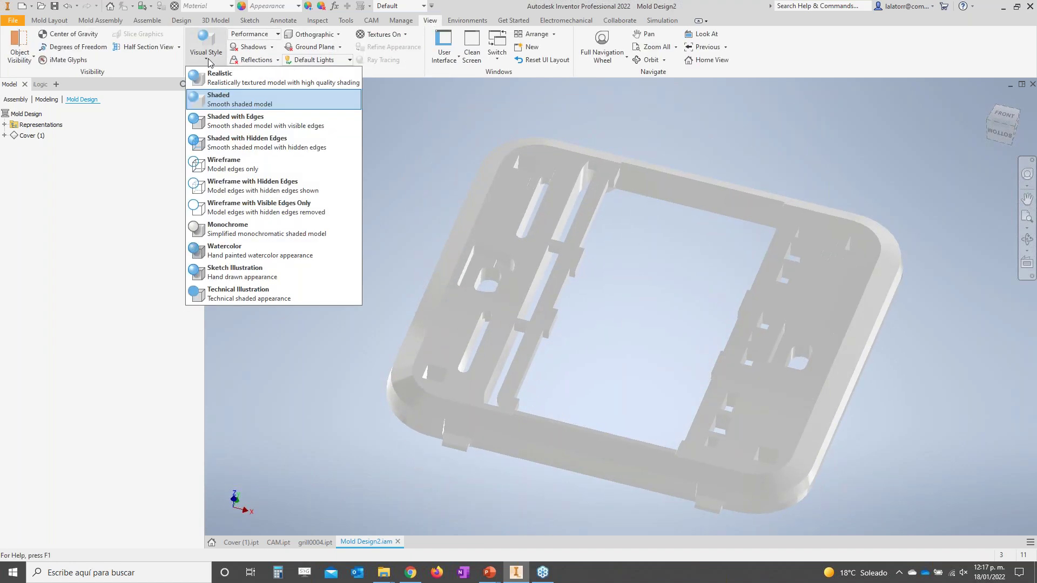
pyautogui.click(226, 124)
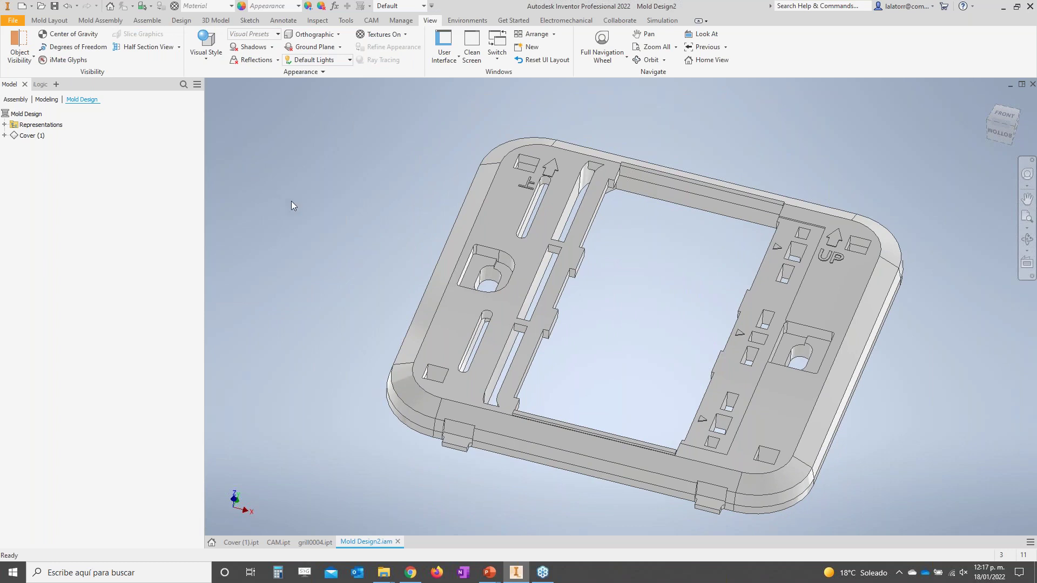
pyautogui.keyDown('shift'); pyautogui.moveTo(293, 202); pyautogui.dragTo(265, 195, button='middle'); pyautogui.keyUp('shift')
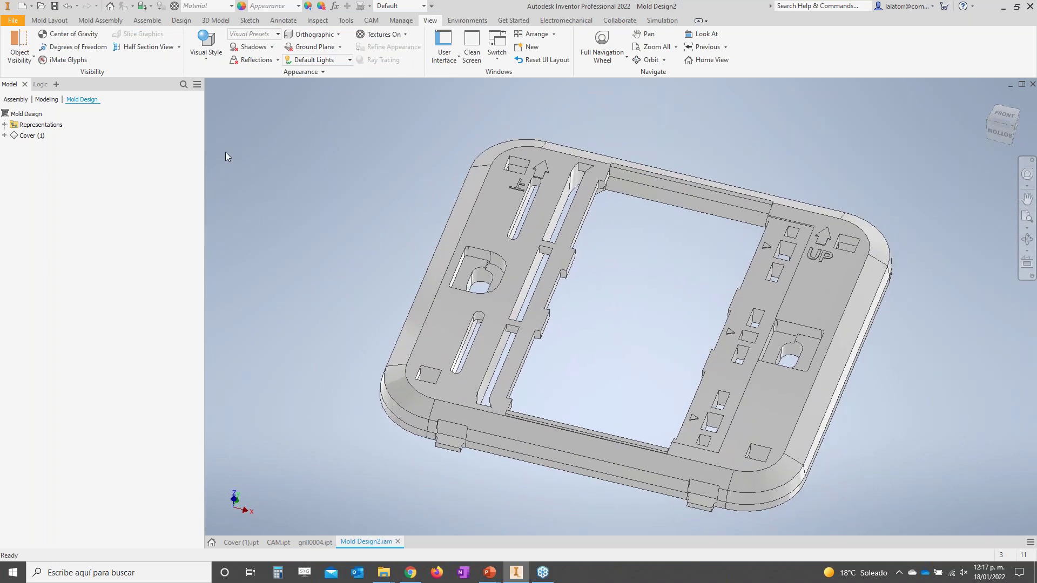
# Adjust the cover's orientation in the mold design so its Z opening direction runs perpendicular to the flat frame face.
pyautogui.click(54, 22)
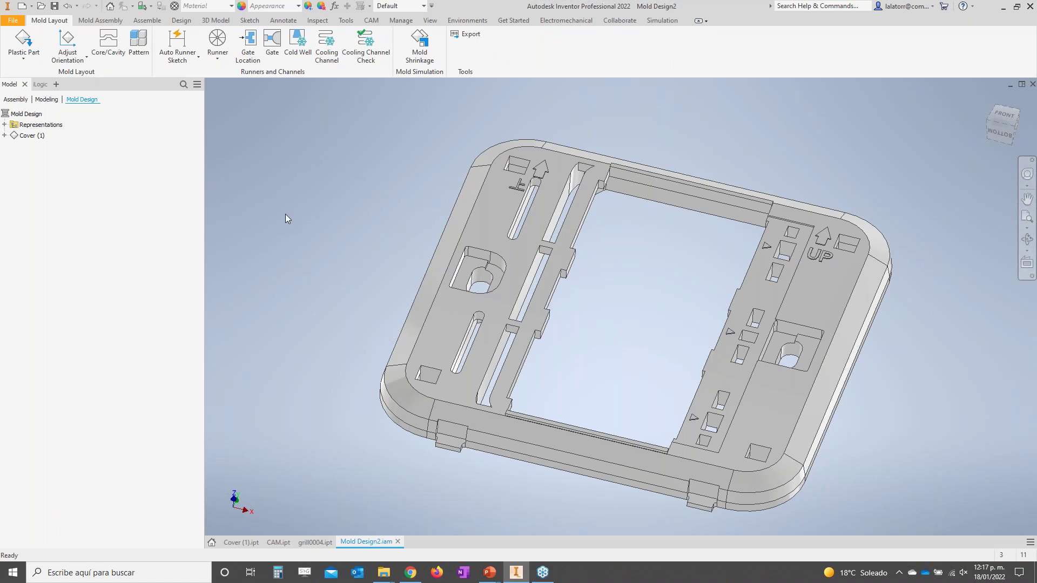
pyautogui.click(65, 41)
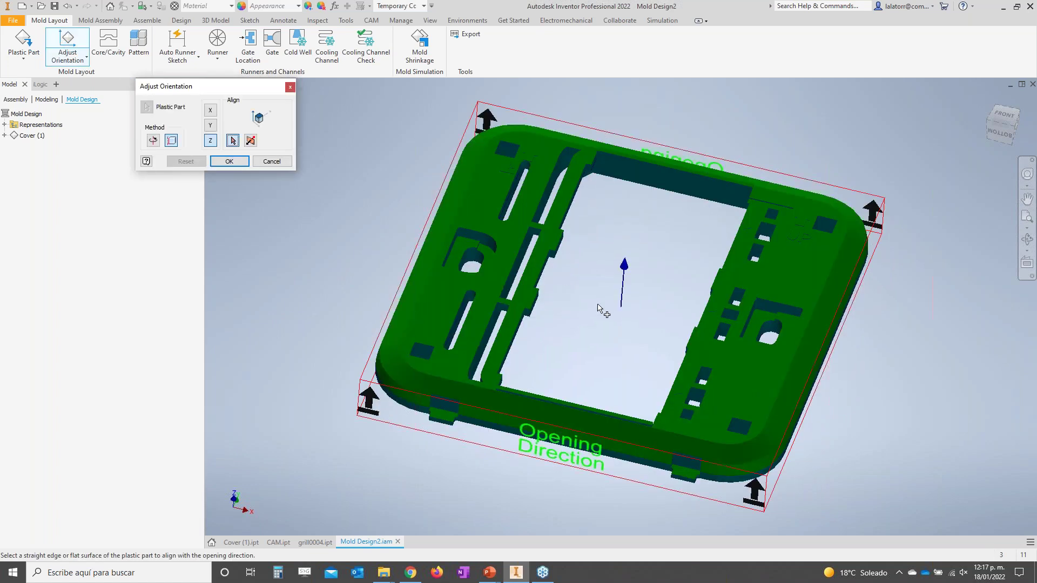
pyautogui.keyDown('shift'); pyautogui.moveTo(593, 312); pyautogui.dragTo(578, 363, button='middle'); pyautogui.keyUp('shift')
pyautogui.scroll(-2, 581, 413)
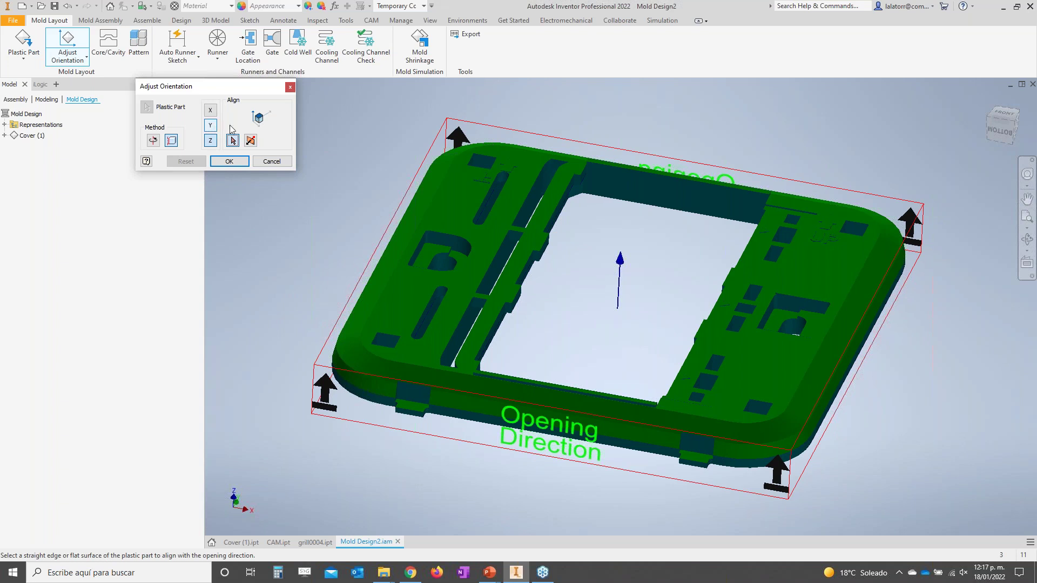
pyautogui.keyDown('shift'); pyautogui.moveTo(403, 290); pyautogui.dragTo(471, 341, button='middle'); pyautogui.keyUp('shift')
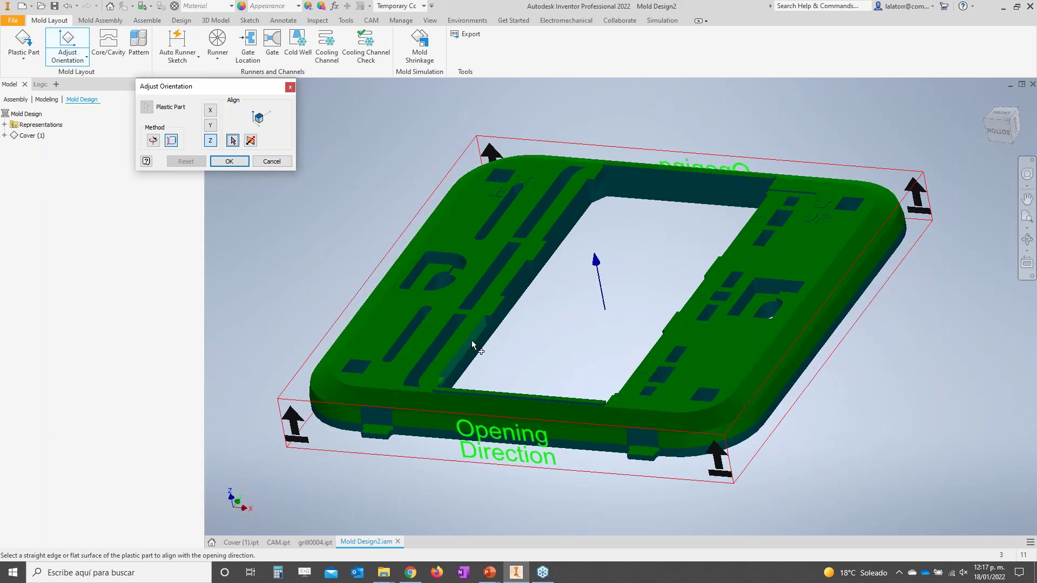
pyautogui.click(471, 339)
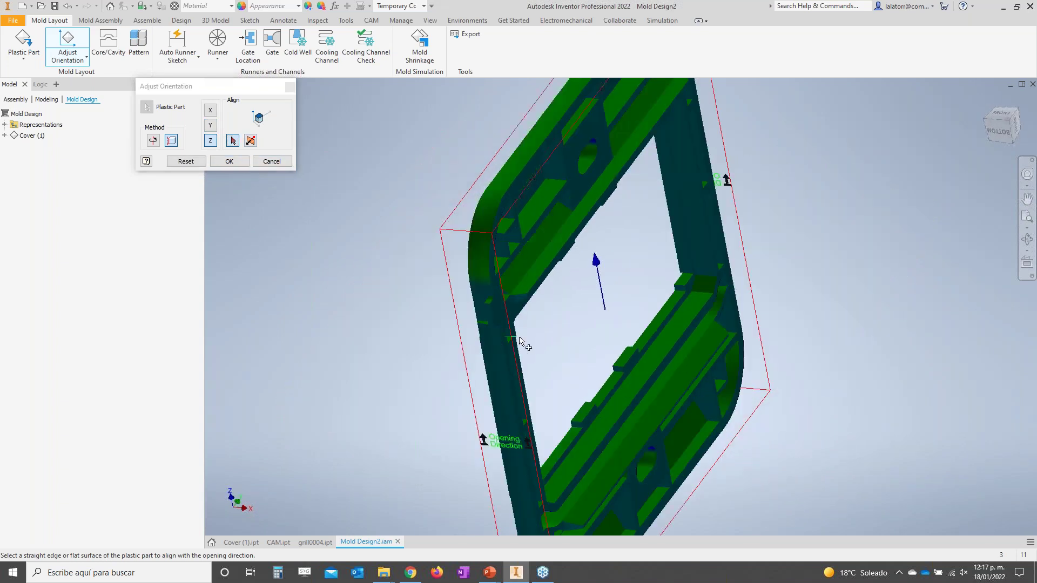
pyautogui.moveTo(516, 338)
pyautogui.keyDown('shift'); pyautogui.mouseDown(button='middle')
pyautogui.moveTo(513, 362)
pyautogui.moveTo(526, 356)
pyautogui.moveTo(516, 287)
pyautogui.moveTo(537, 312)
pyautogui.moveTo(577, 288)
pyautogui.moveTo(560, 309)
pyautogui.moveTo(513, 319)
pyautogui.mouseUp(button='middle'); pyautogui.keyUp('shift')
pyautogui.click(517, 286)
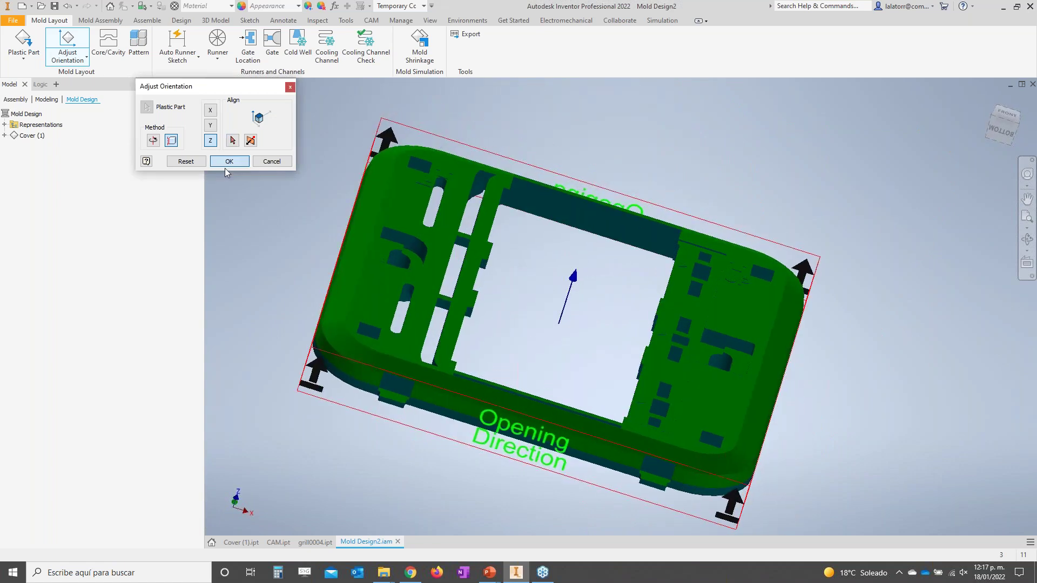
pyautogui.click(229, 161)
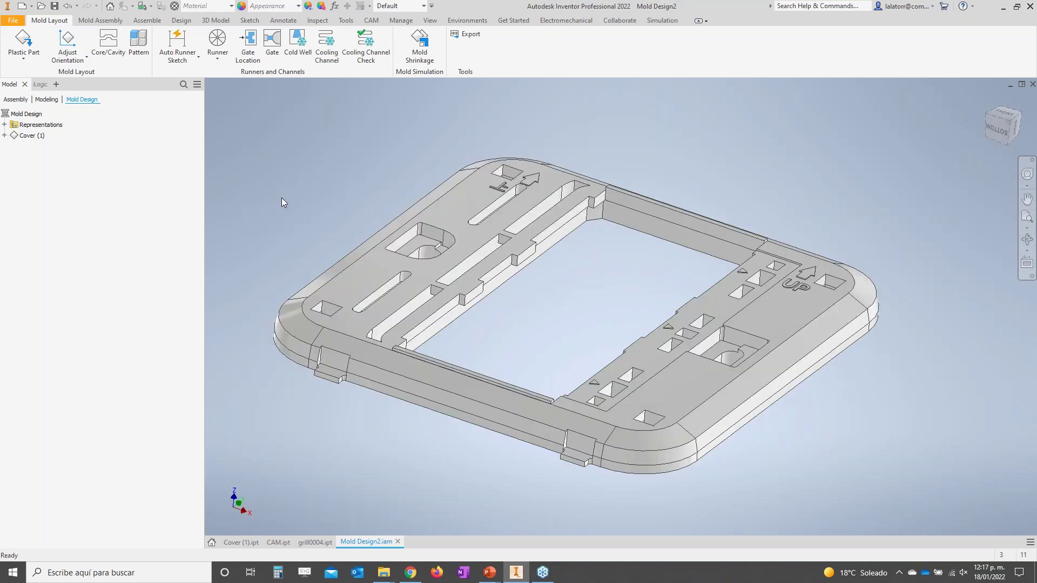
# In the core/cavity environment, set a gate location on the cover's long outer edge beside the keyhole recess at ratio 0.522.
pyautogui.click(107, 46)
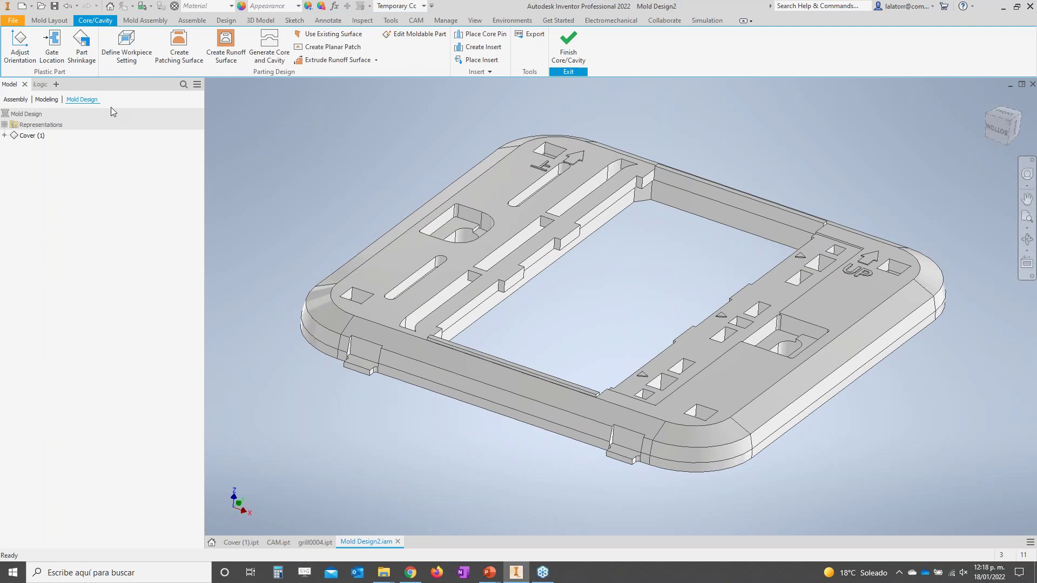
pyautogui.click(53, 42)
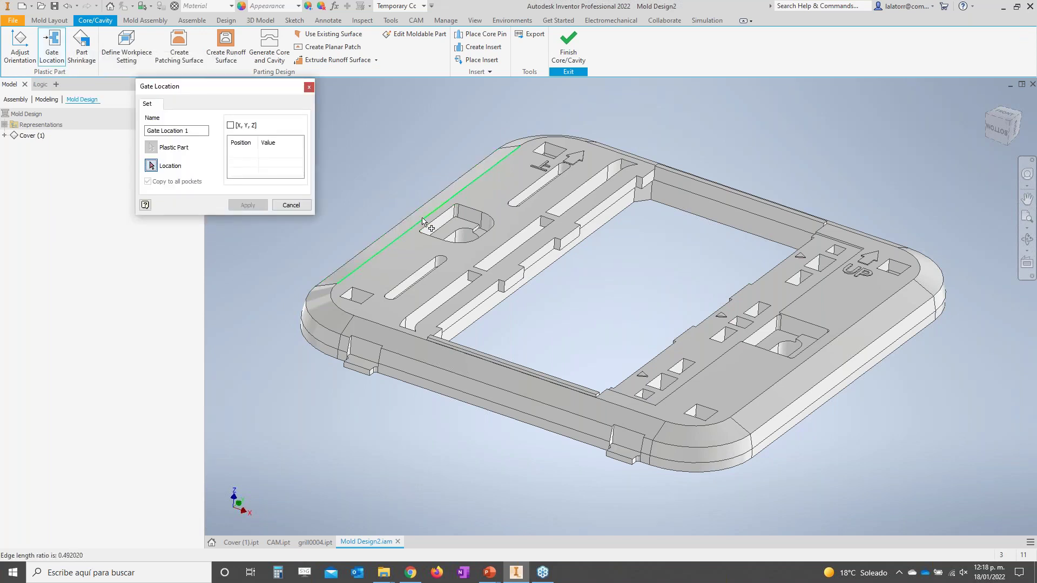
pyautogui.click(437, 214)
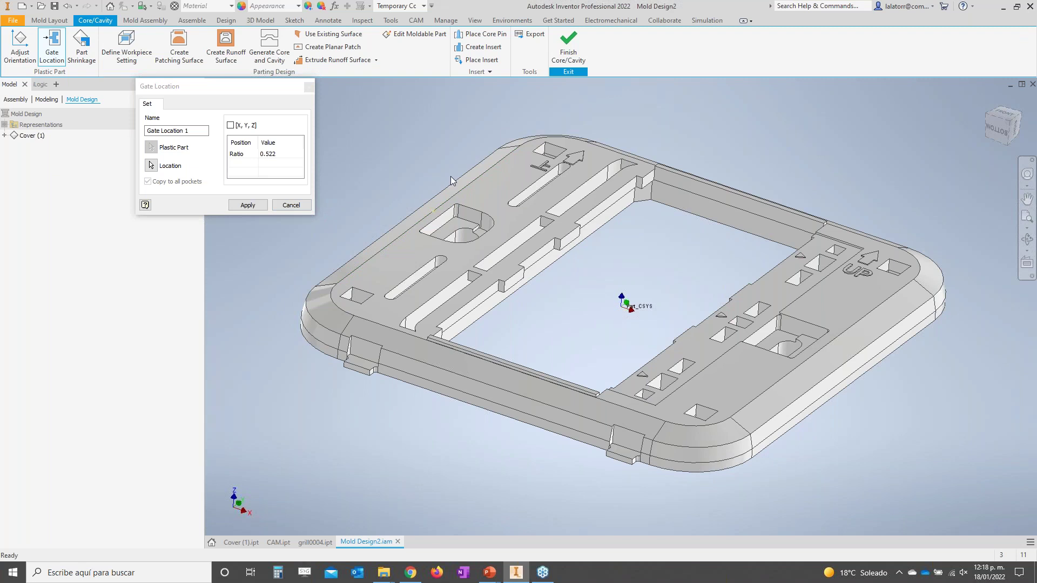
pyautogui.click(256, 207)
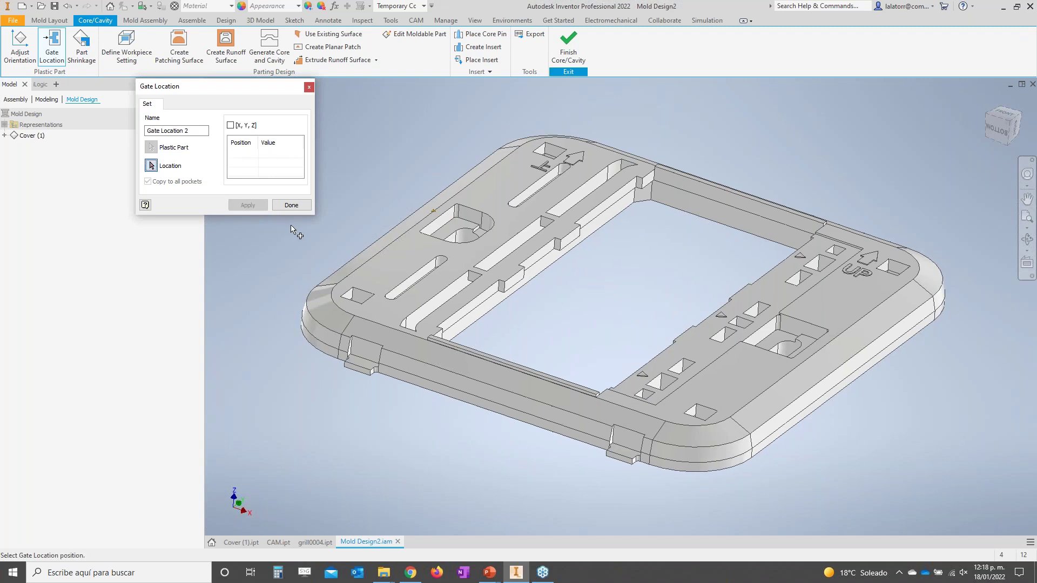
pyautogui.press('Escape')
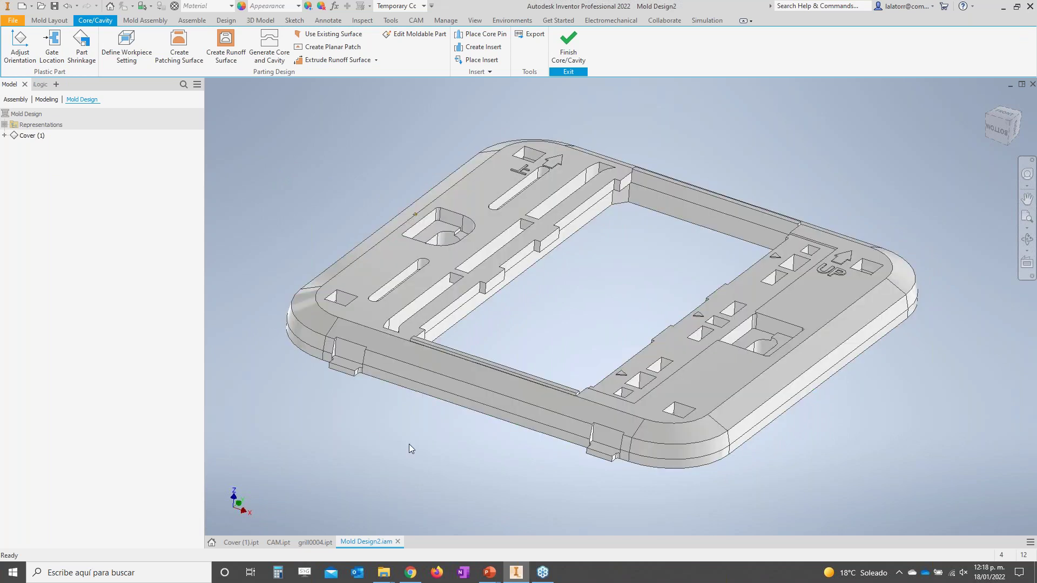
# Define a rectangular workpiece around the cover, referenced by its boundary box.
pyautogui.click(120, 56)
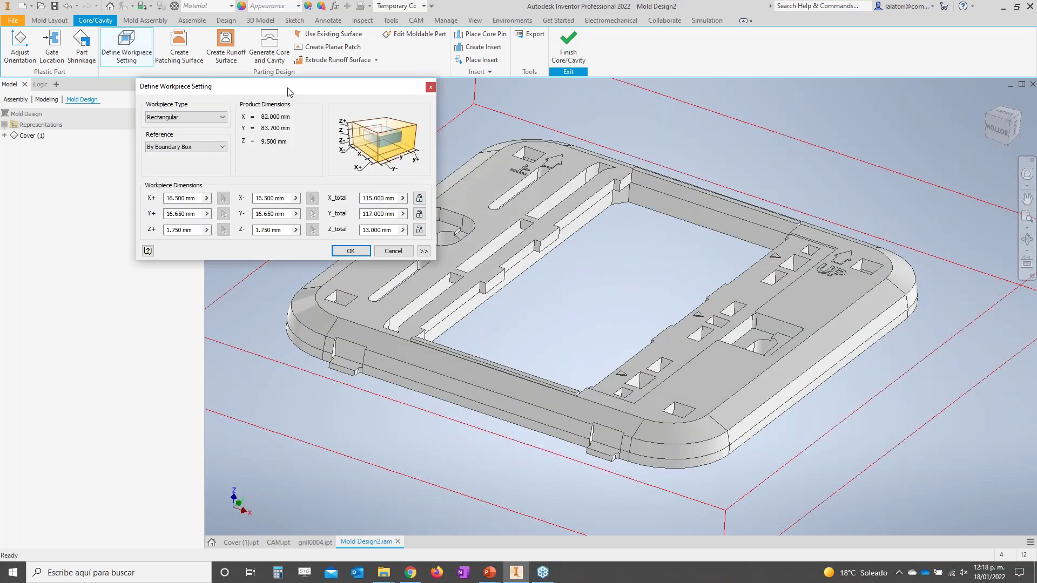
pyautogui.moveTo(289, 91); pyautogui.dragTo(312, 113)
pyautogui.keyDown('shift'); pyautogui.moveTo(697, 345); pyautogui.dragTo(502, 341, button='middle'); pyautogui.keyUp('shift')
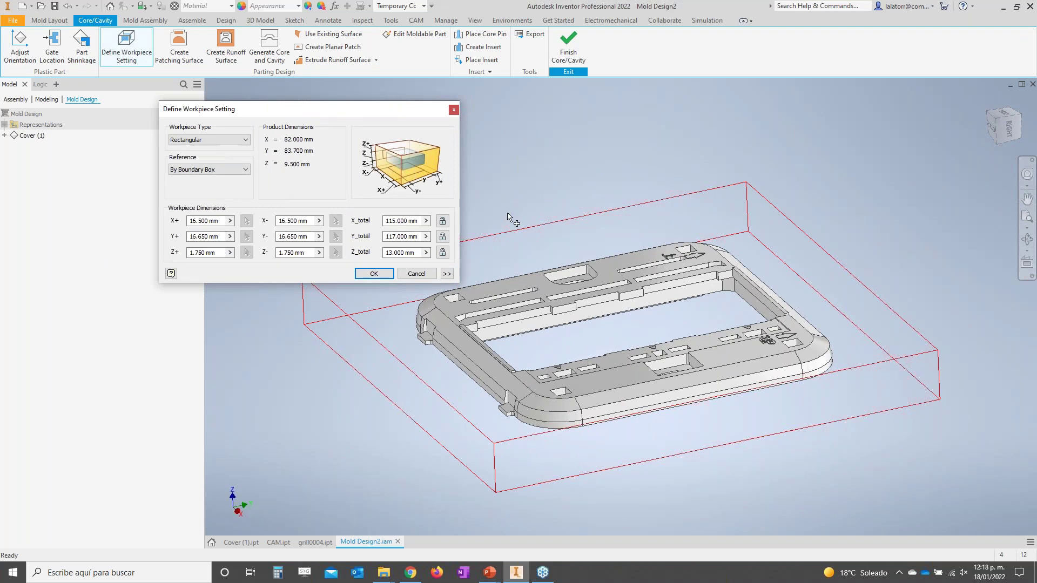
pyautogui.click(199, 140)
pyautogui.click(218, 139)
pyautogui.click(375, 274)
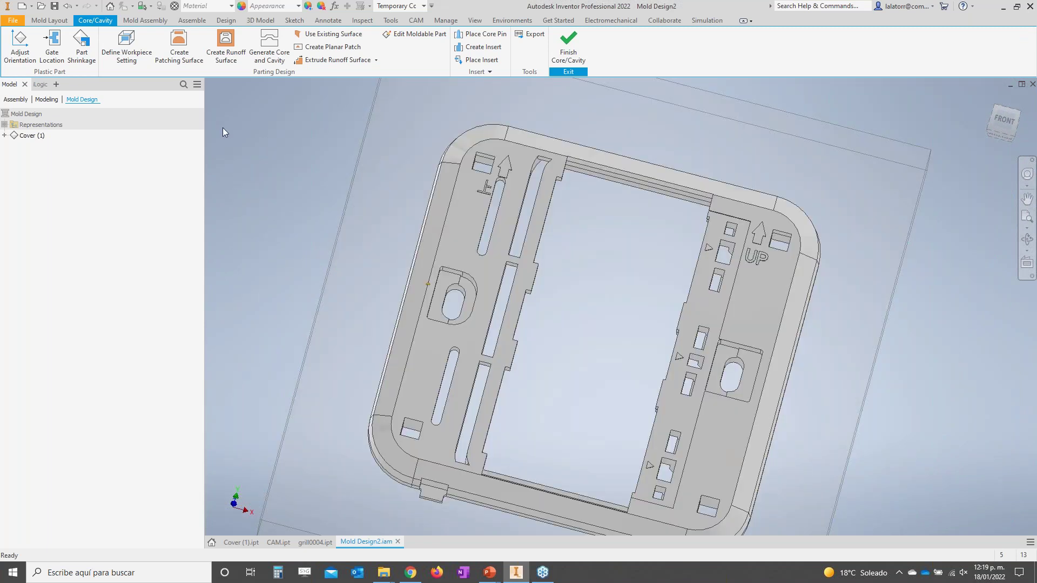
# Automatically detect patching surfaces for all the through openings in the cover.
pyautogui.click(181, 45)
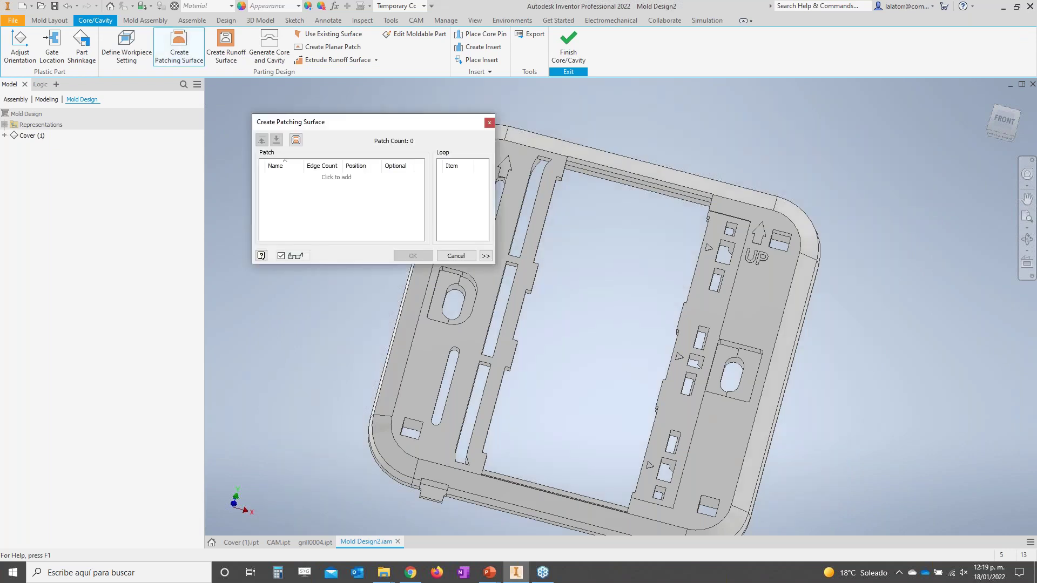
pyautogui.moveTo(382, 127); pyautogui.dragTo(320, 110)
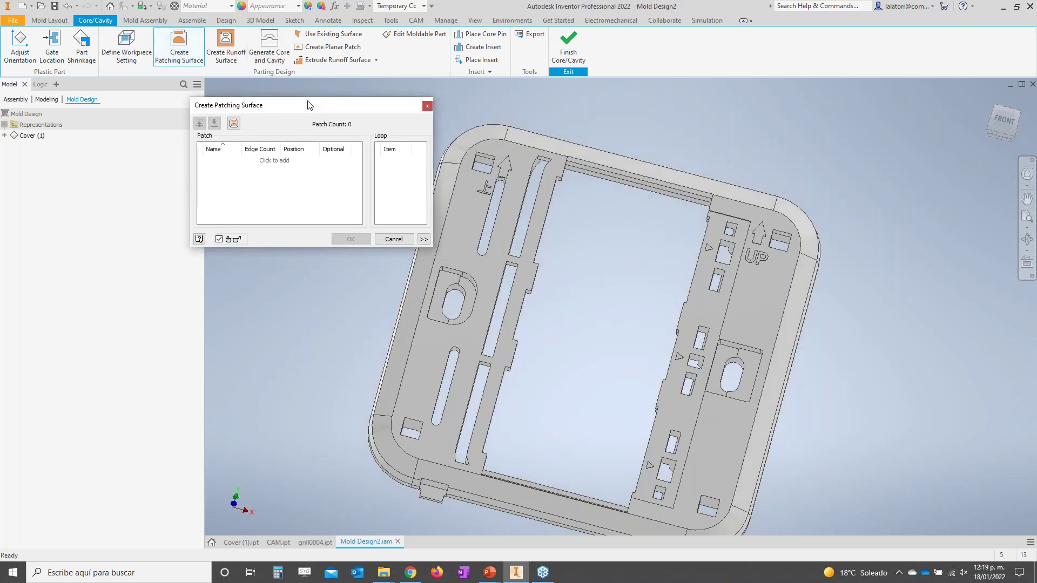
pyautogui.click(233, 123)
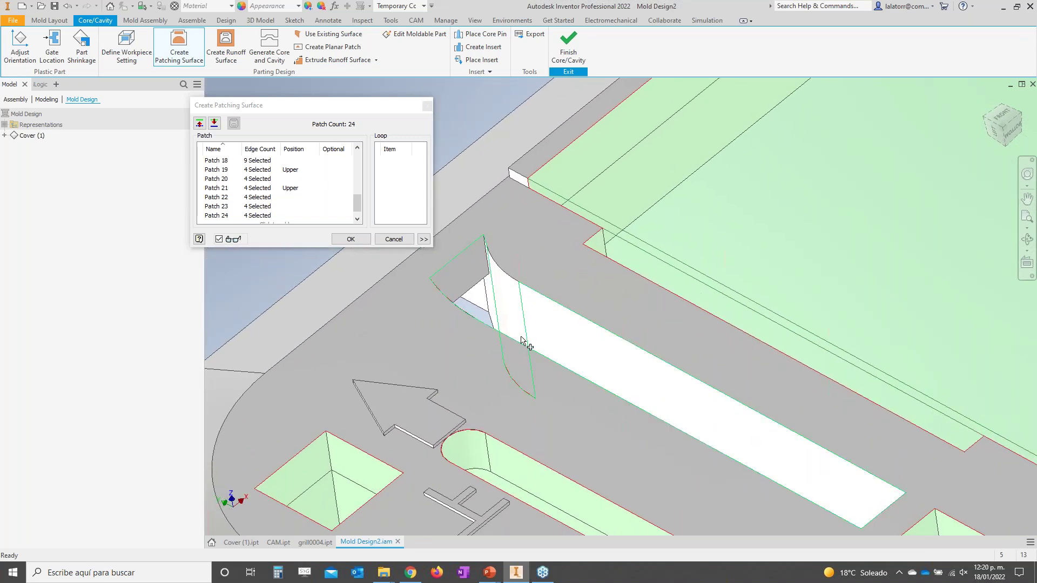
# Replace Patch 8 on the curved-end slot near the arrow with a new patch built from the slot's seven upper edges.
pyautogui.click(549, 301)
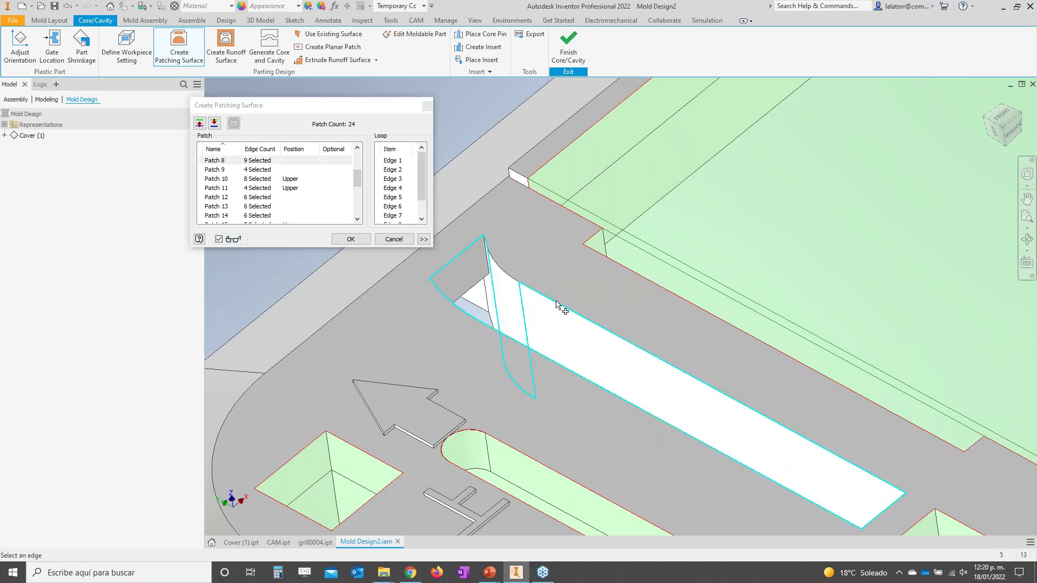
pyautogui.moveTo(357, 181); pyautogui.dragTo(356, 165)
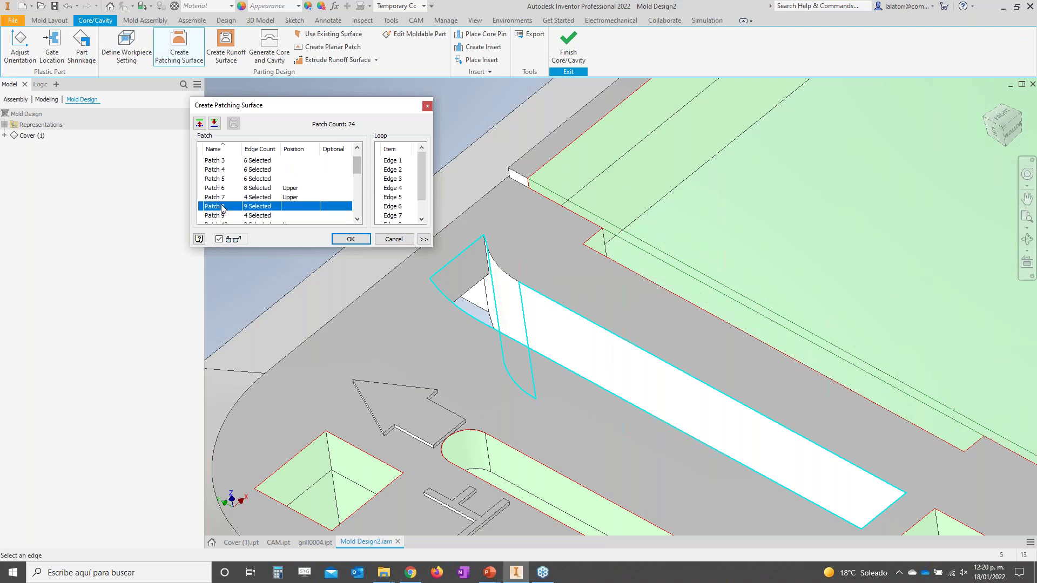
pyautogui.press('Delete')
pyautogui.click(546, 326)
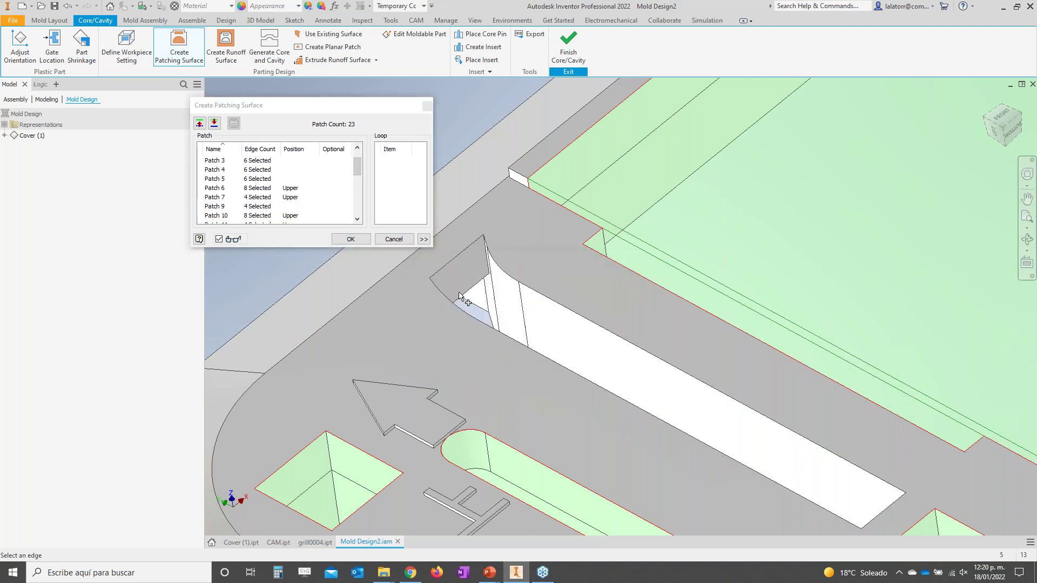
pyautogui.moveTo(357, 170); pyautogui.dragTo(359, 220)
pyautogui.click(270, 216)
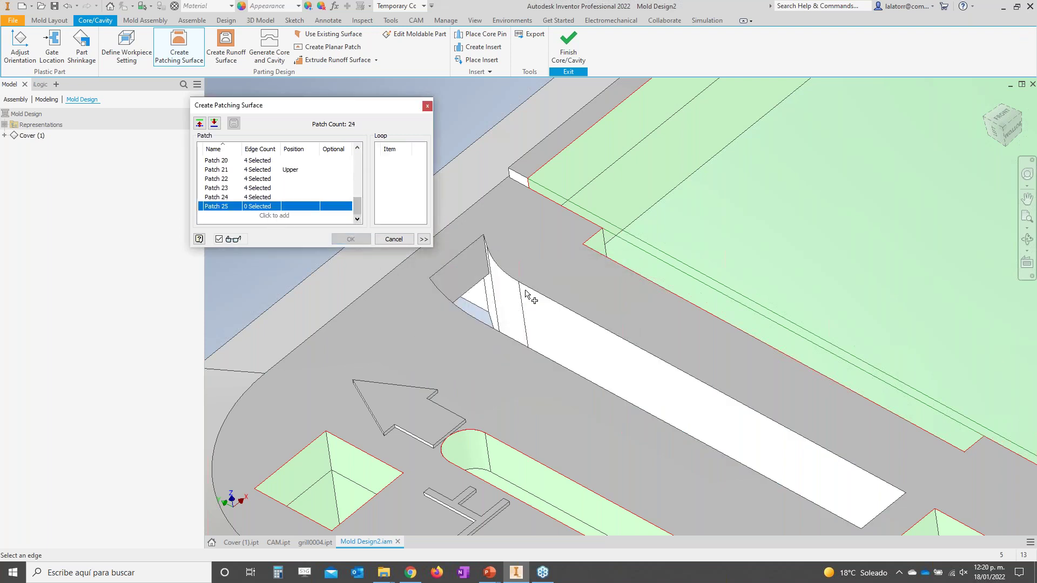
pyautogui.click(462, 255)
pyautogui.click(854, 467)
pyautogui.click(854, 467)
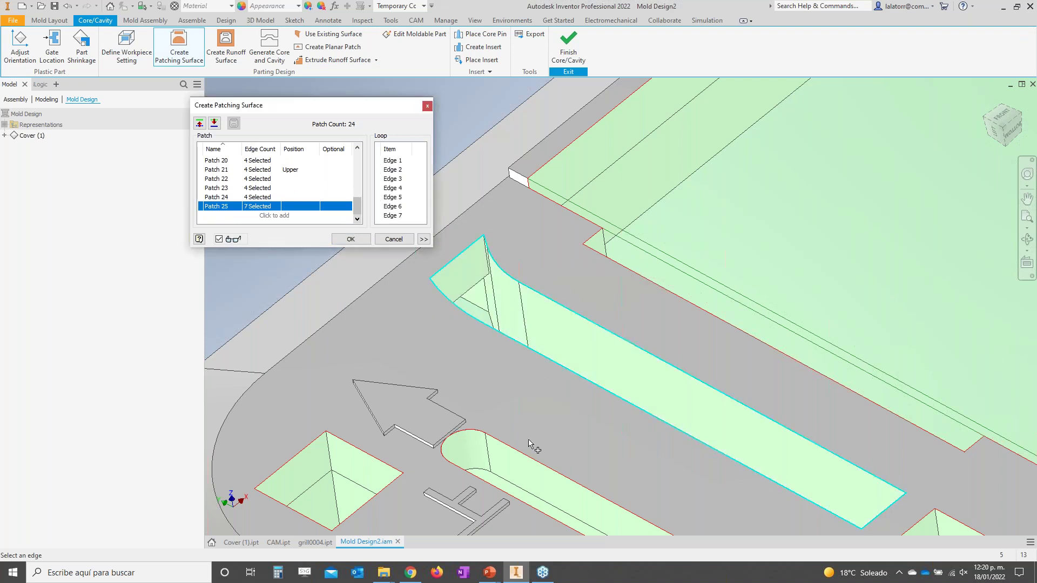
# Replace Patch 18 on the matching slot at the opposite end with a new patch built from its seven upper edges.
pyautogui.scroll(-5, 518, 292)
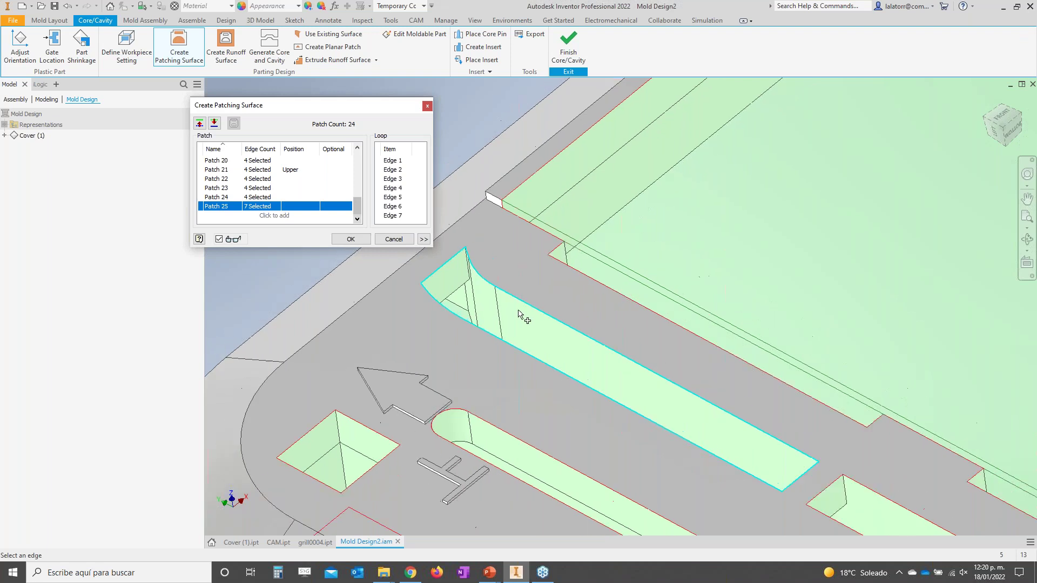
pyautogui.scroll(4, 469, 329)
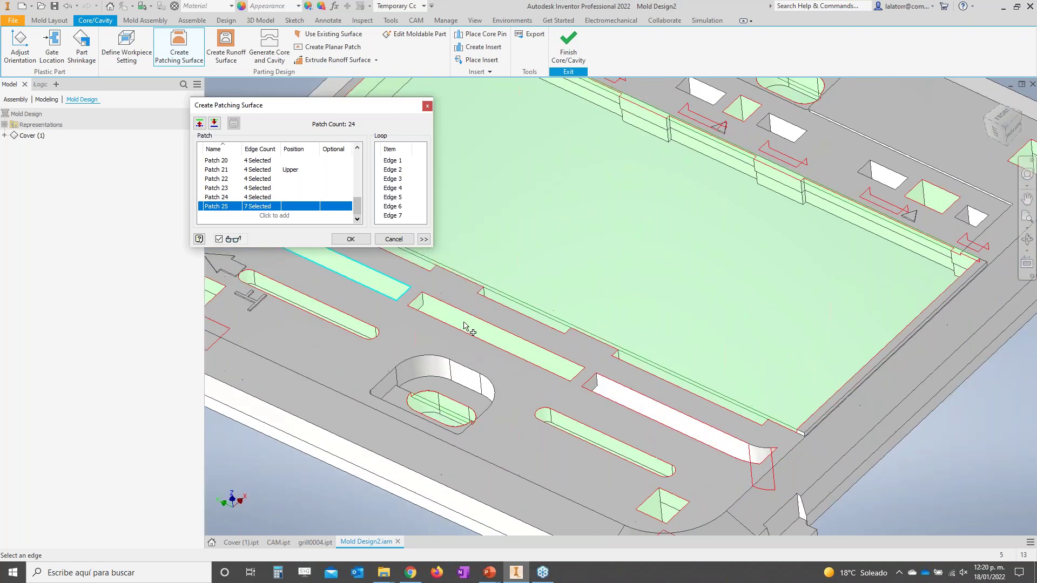
pyautogui.click(670, 421)
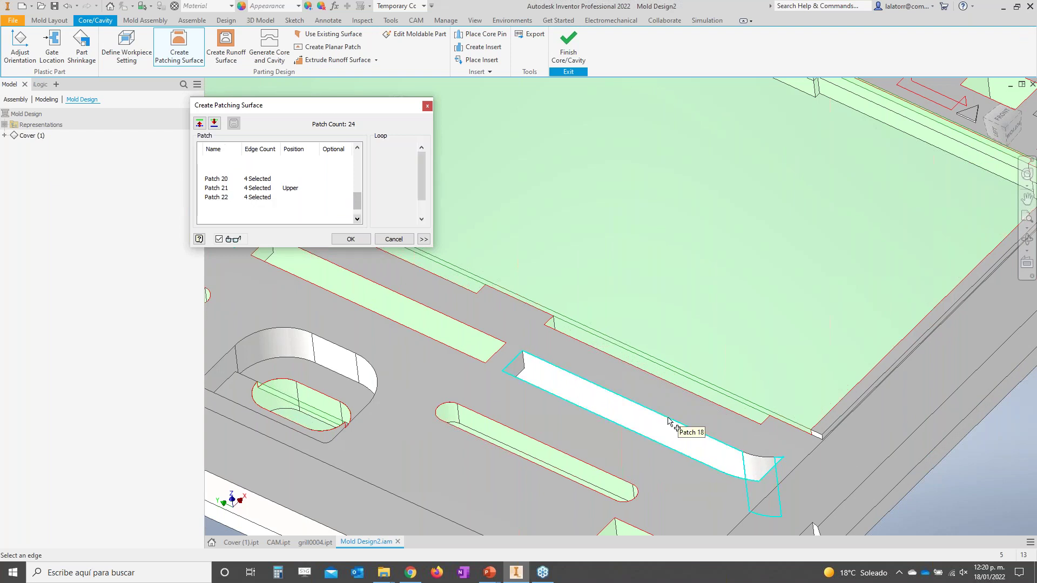
pyautogui.press('Delete')
pyautogui.press('Return')
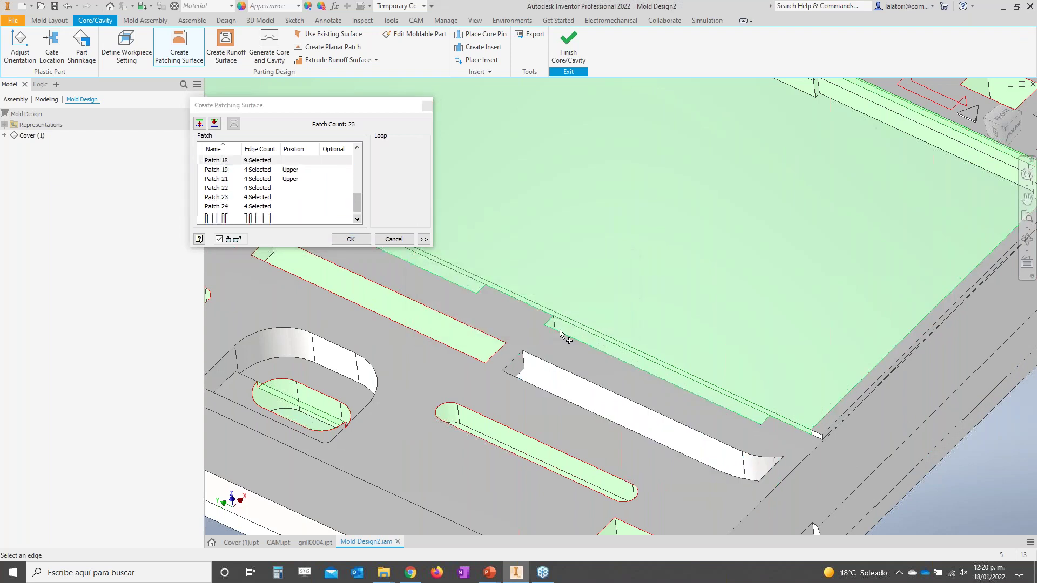
pyautogui.click(277, 215)
pyautogui.click(510, 362)
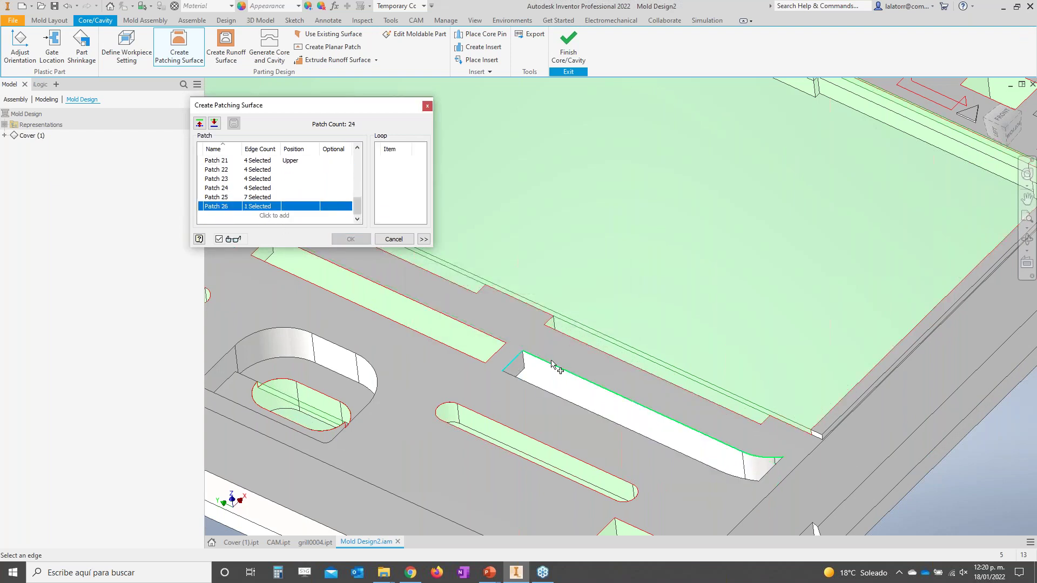
pyautogui.click(773, 473)
pyautogui.click(702, 459)
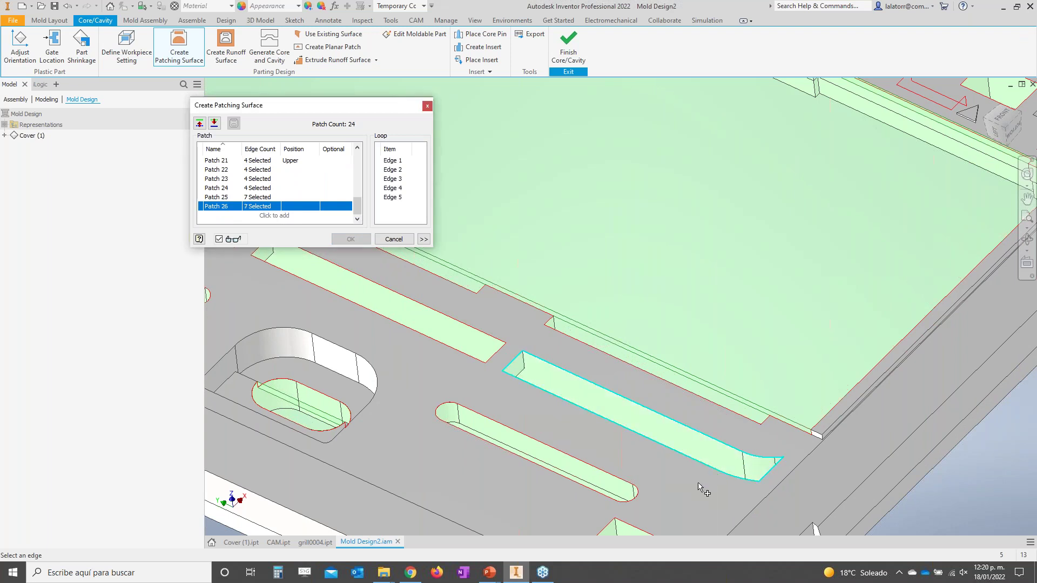
# Check the patches across the whole cover and create the patching surfaces.
pyautogui.scroll(-5, 664, 464)
pyautogui.keyDown('shift'); pyautogui.moveTo(664, 464); pyautogui.dragTo(594, 443, button='middle'); pyautogui.keyUp('shift')
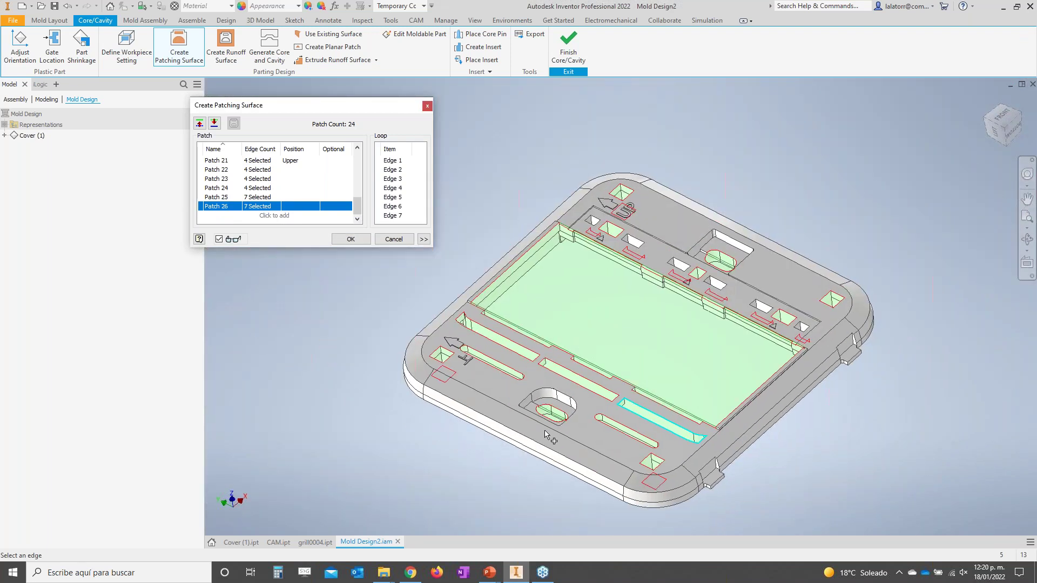
pyautogui.scroll(4, 547, 433)
pyautogui.scroll(-4, 547, 434)
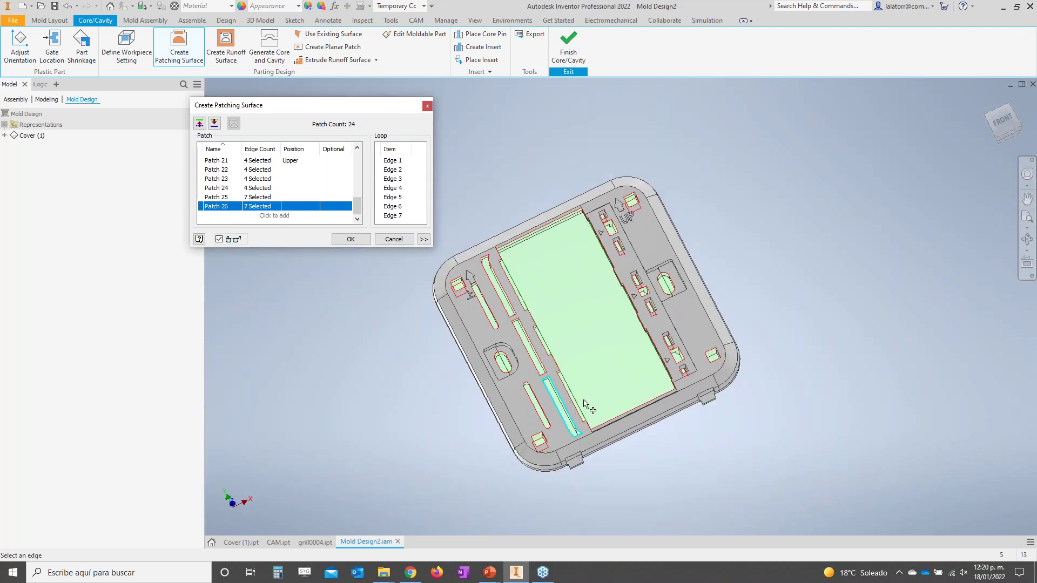
pyautogui.click(350, 239)
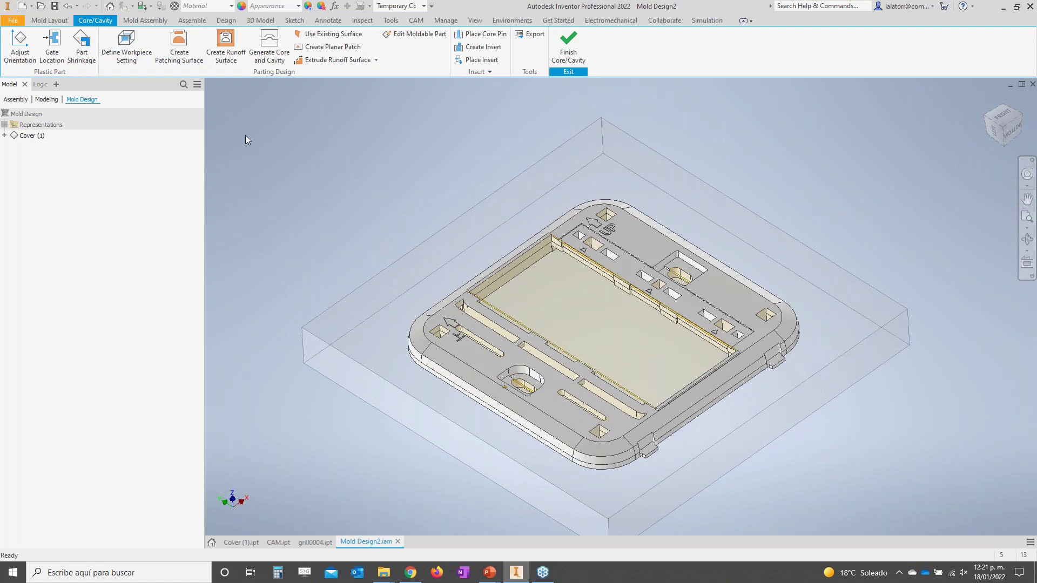
# Create the runoff surface around the cover from its automatically detected outer bottom edges.
pyautogui.click(225, 46)
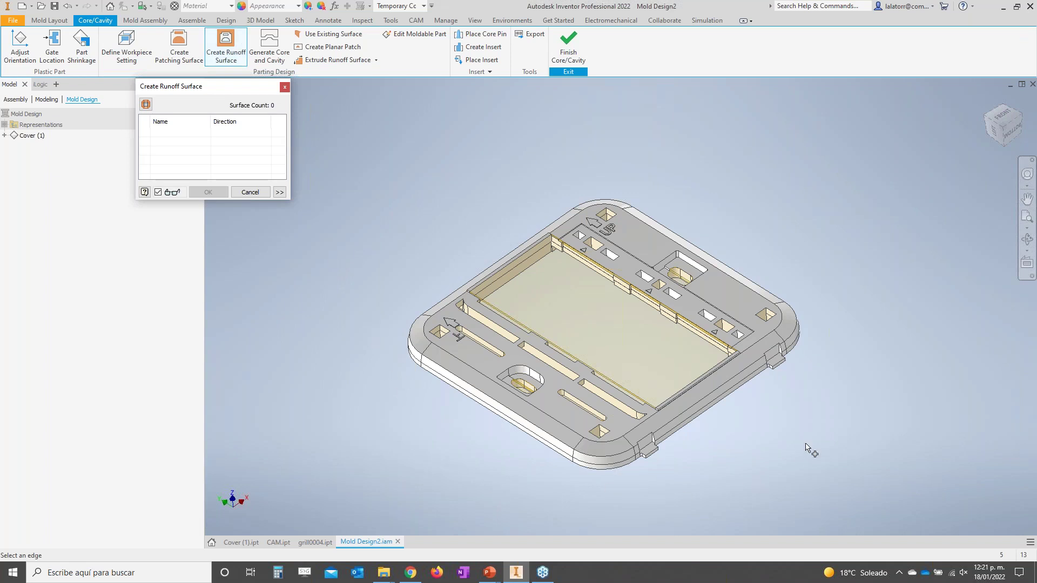
pyautogui.keyDown('shift'); pyautogui.moveTo(808, 452); pyautogui.dragTo(810, 445, button='middle'); pyautogui.keyUp('shift')
pyautogui.scroll(-1, 810, 445)
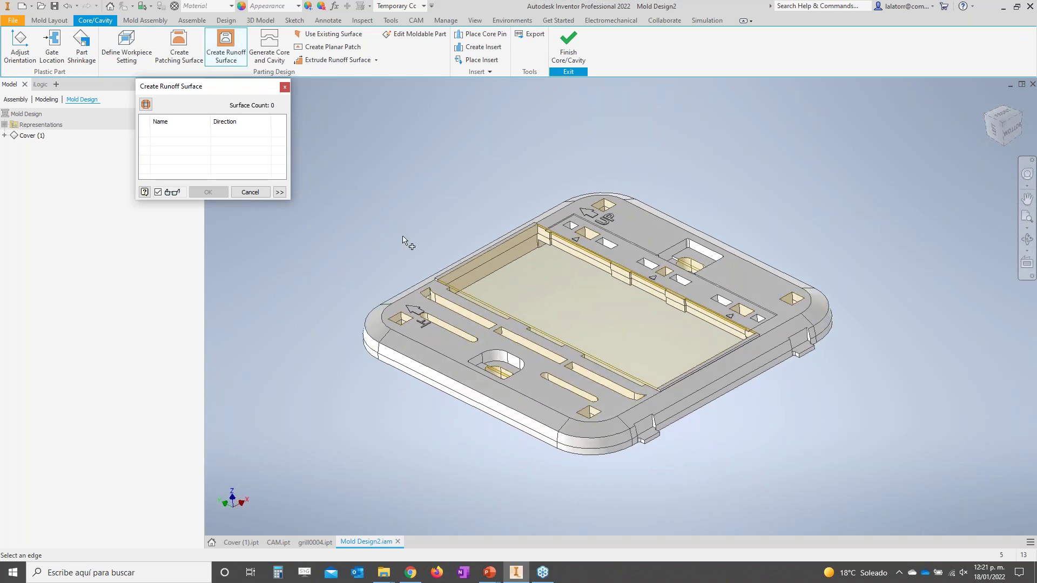
pyautogui.scroll(-3, 532, 426)
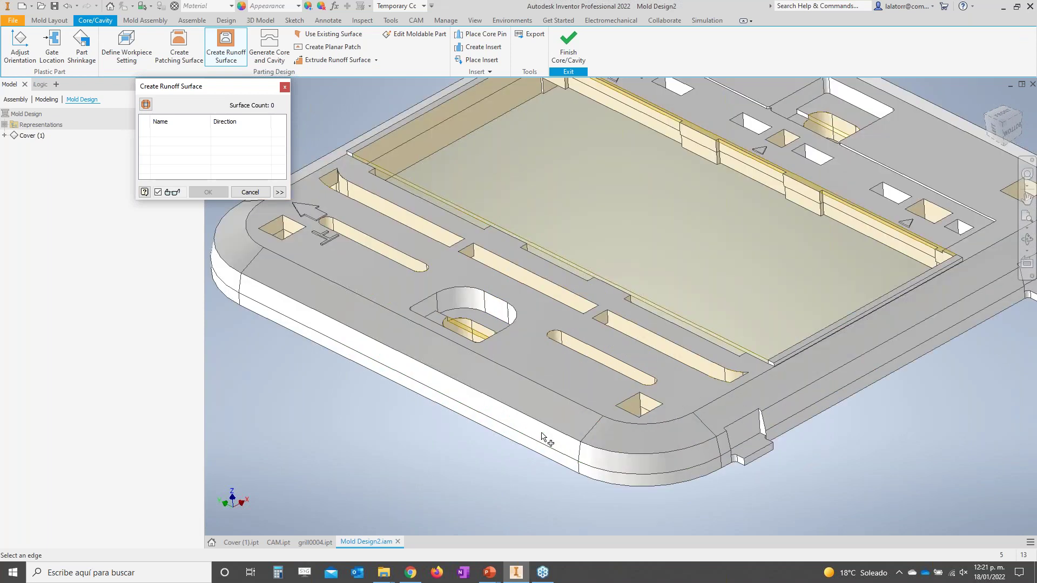
pyautogui.scroll(5, 412, 445)
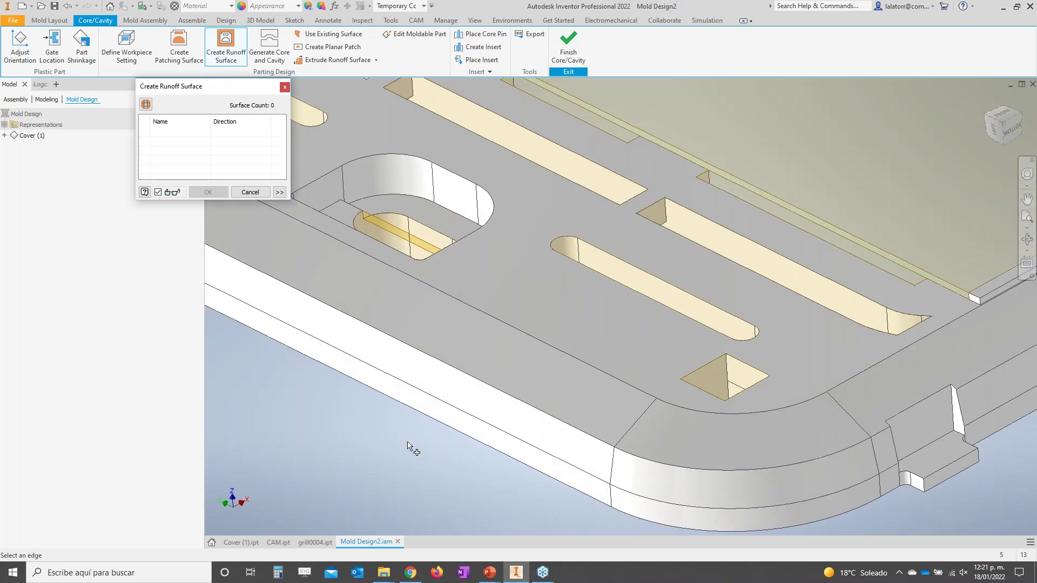
pyautogui.click(146, 105)
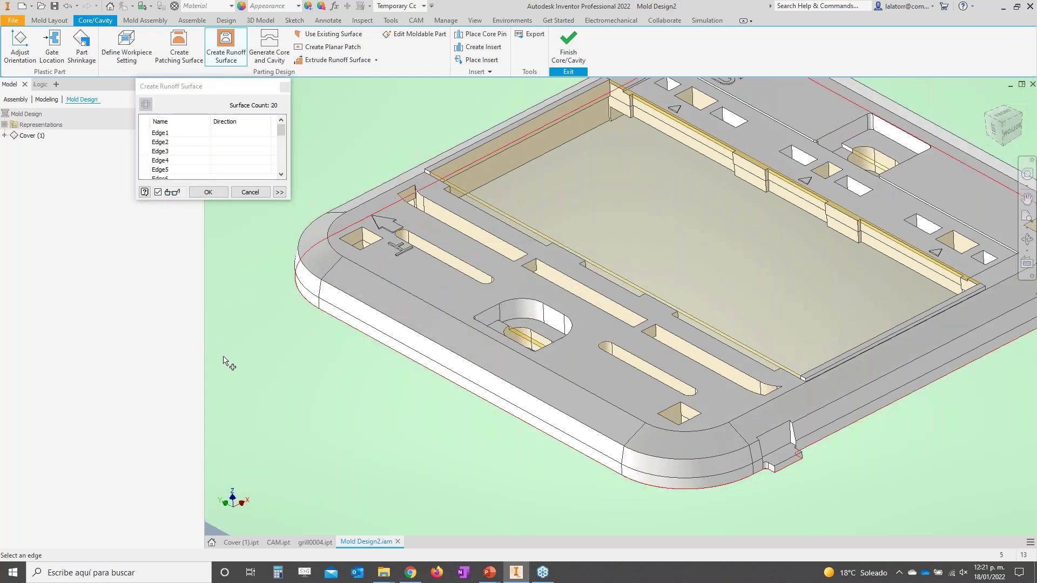
pyautogui.scroll(4, 225, 362)
pyautogui.keyDown('shift'); pyautogui.moveTo(224, 365); pyautogui.dragTo(222, 365, button='middle'); pyautogui.keyUp('shift')
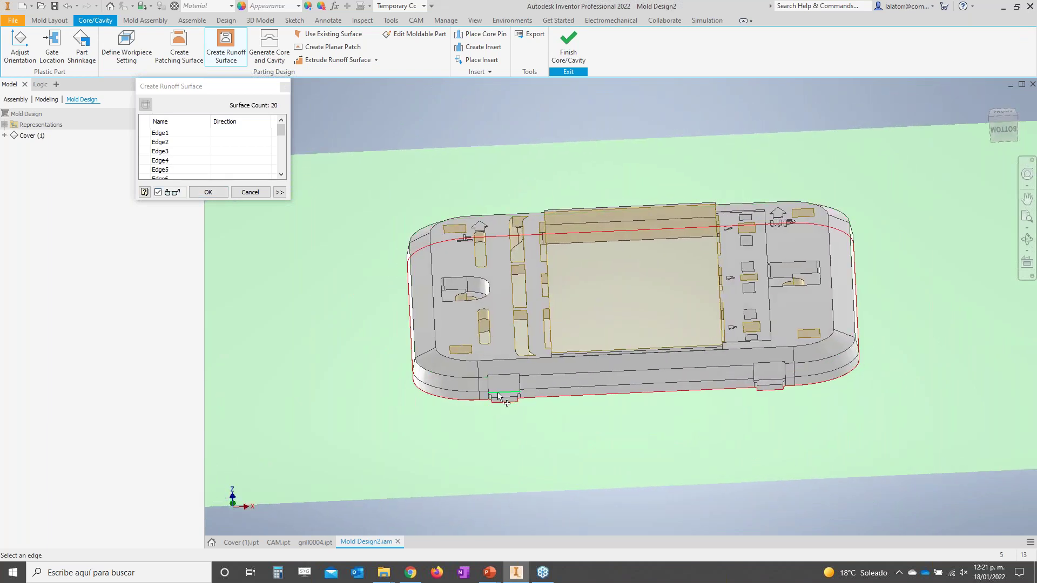
pyautogui.keyDown('shift'); pyautogui.moveTo(532, 417); pyautogui.dragTo(475, 415, button='middle'); pyautogui.keyUp('shift')
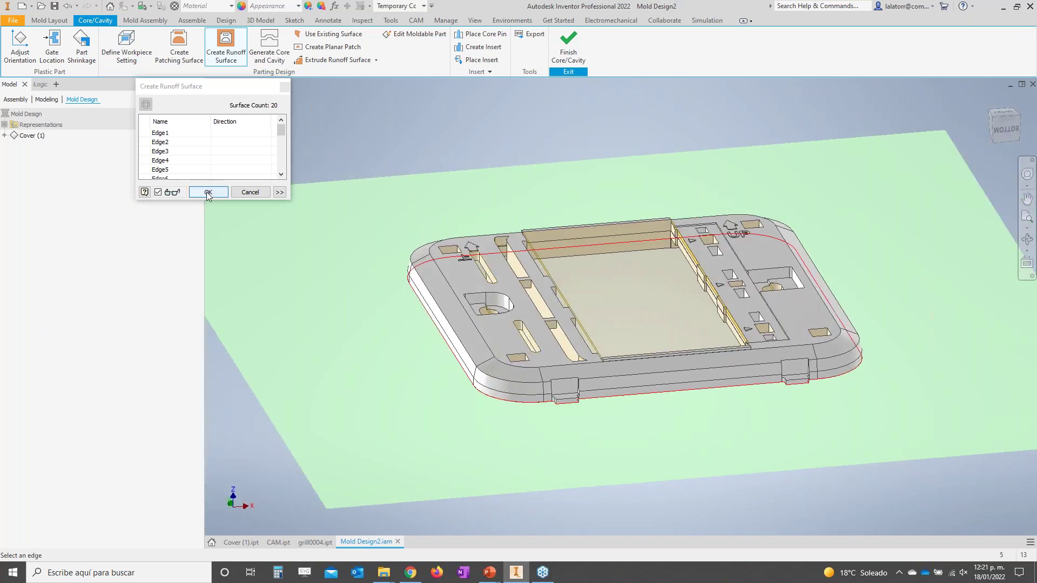
pyautogui.click(208, 192)
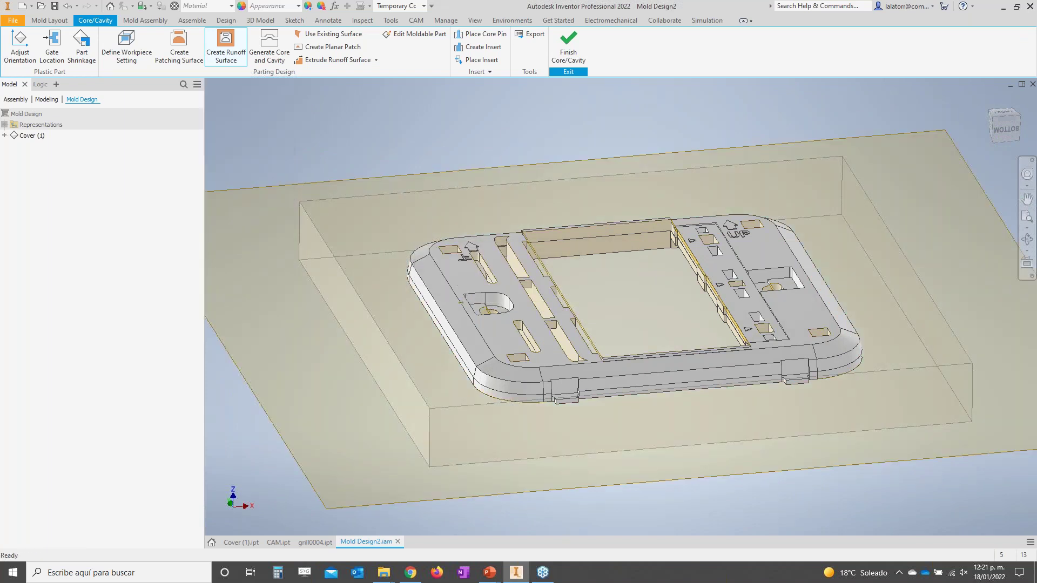
# Preview and diagnose the core and cavity bodies, setting the body separation to 100 to inspect both halves.
pyautogui.keyDown('shift'); pyautogui.moveTo(212, 217); pyautogui.dragTo(202, 221, button='middle'); pyautogui.keyUp('shift')
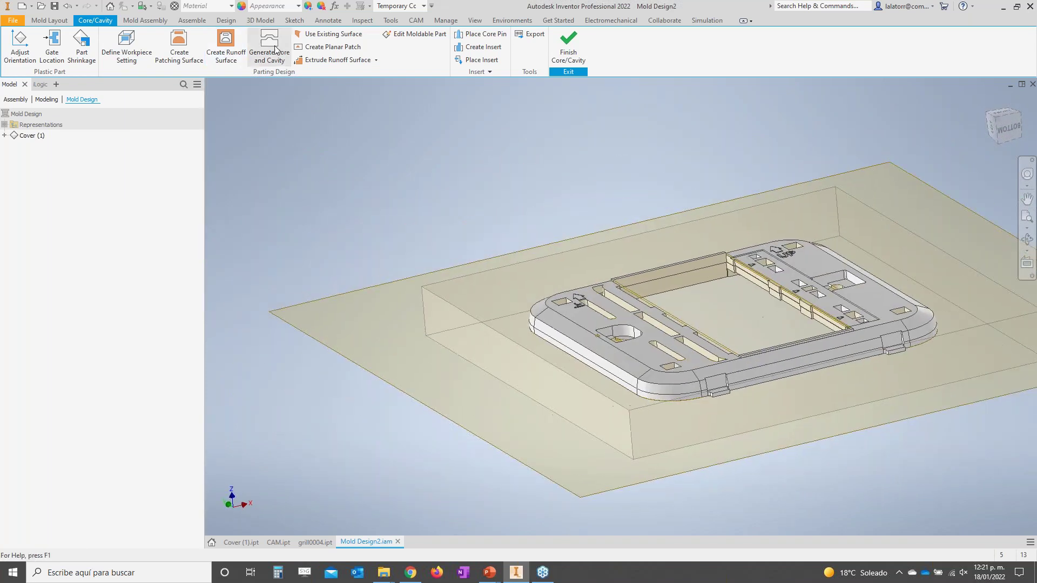
pyautogui.click(275, 50)
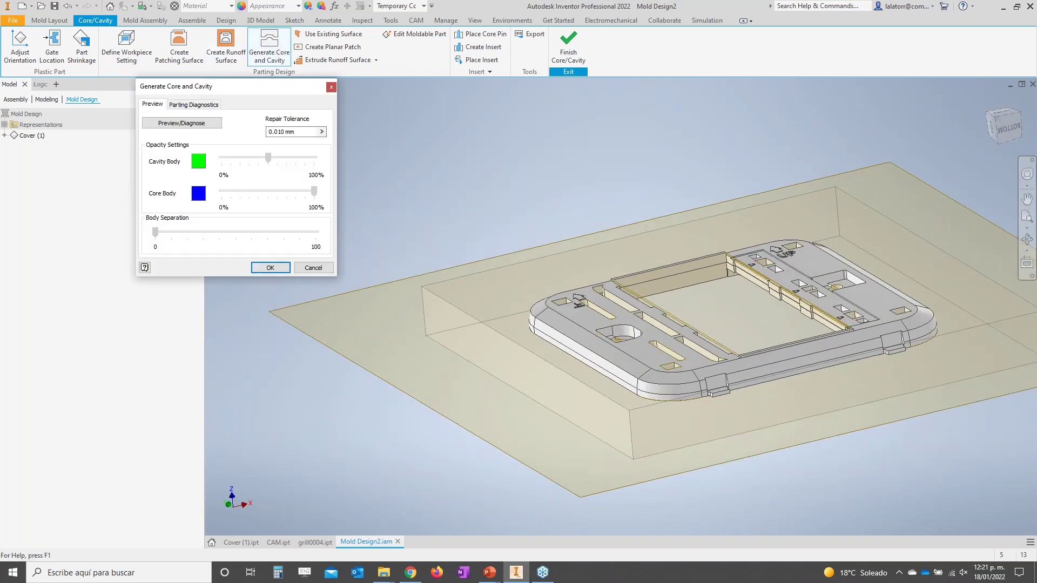
pyautogui.click(188, 123)
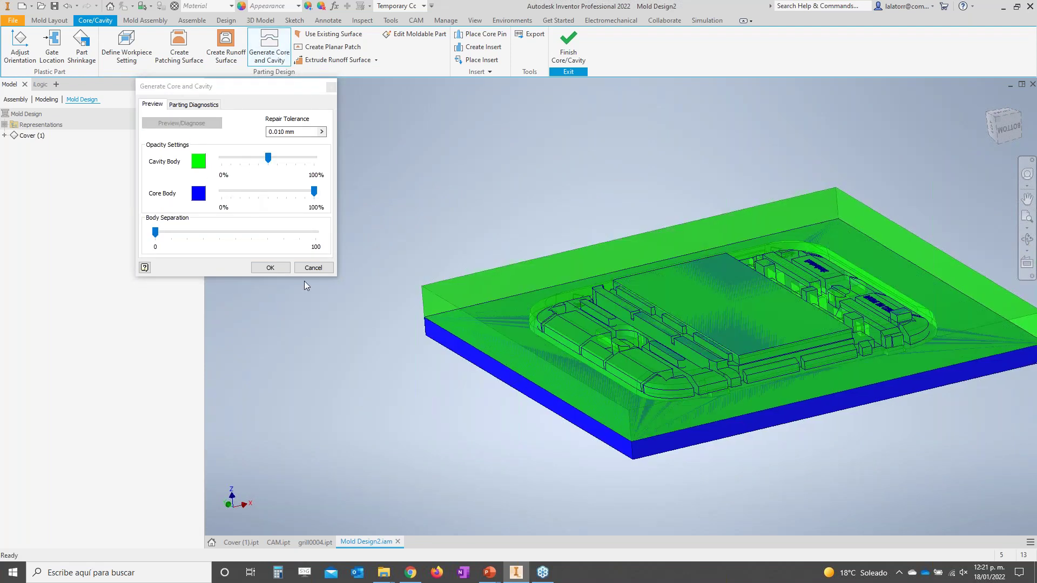
pyautogui.scroll(3, 310, 378)
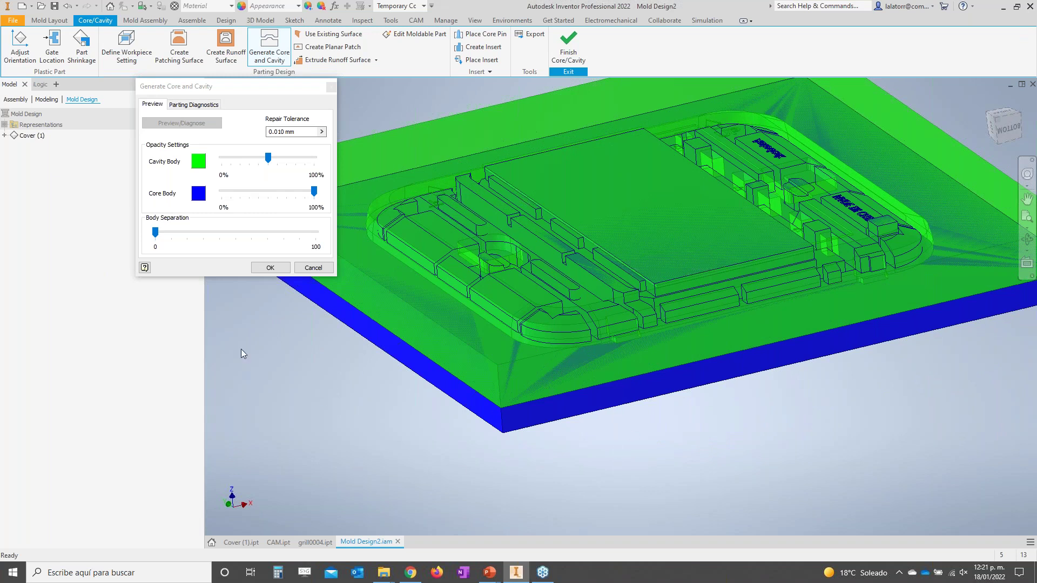
pyautogui.moveTo(158, 239); pyautogui.dragTo(319, 253)
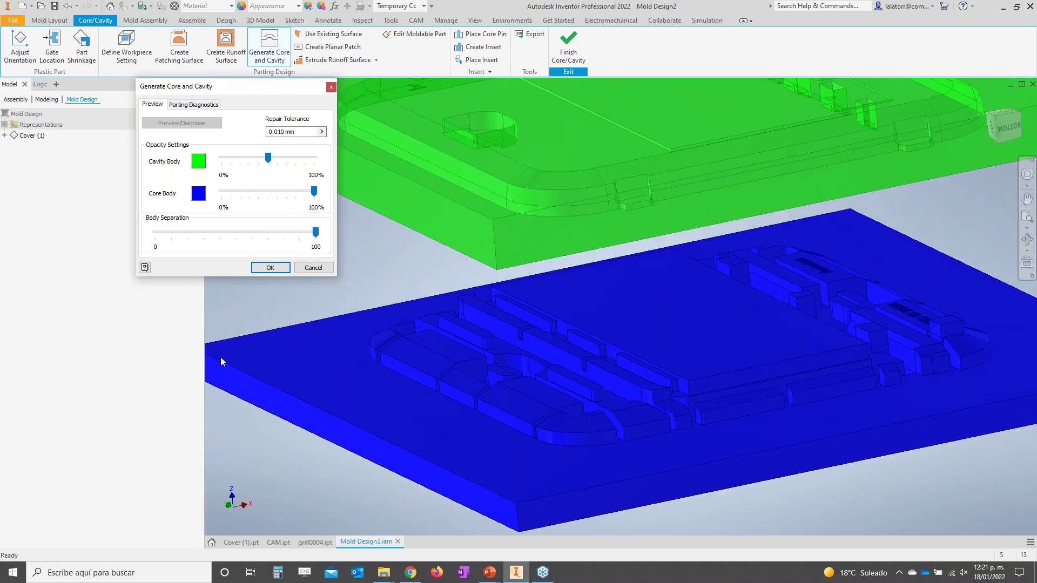
# Generate the core and cavity from the preview and finish the Core/Cavity environment.
pyautogui.click(275, 266)
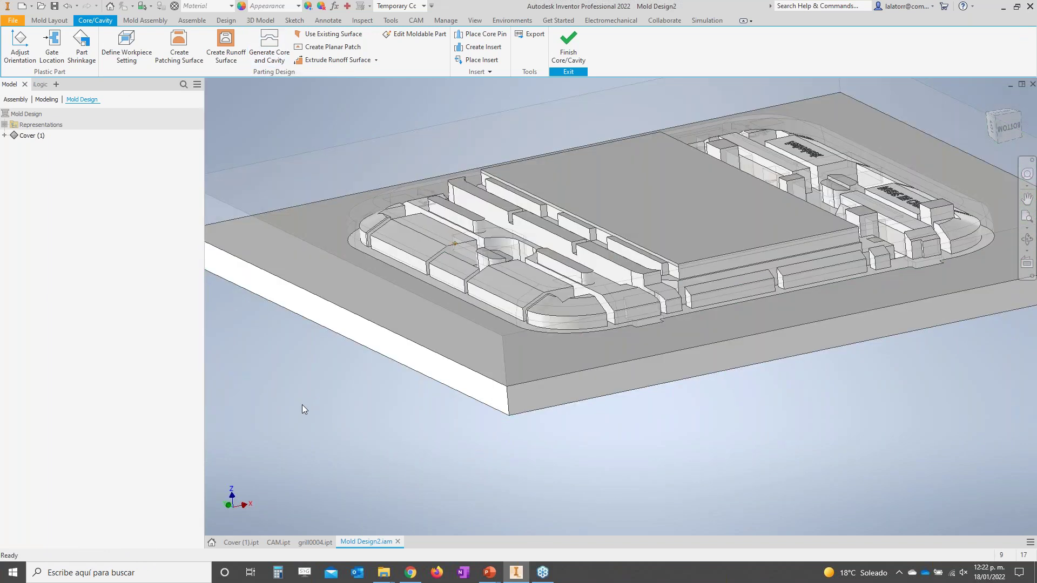
pyautogui.scroll(-3, 302, 404)
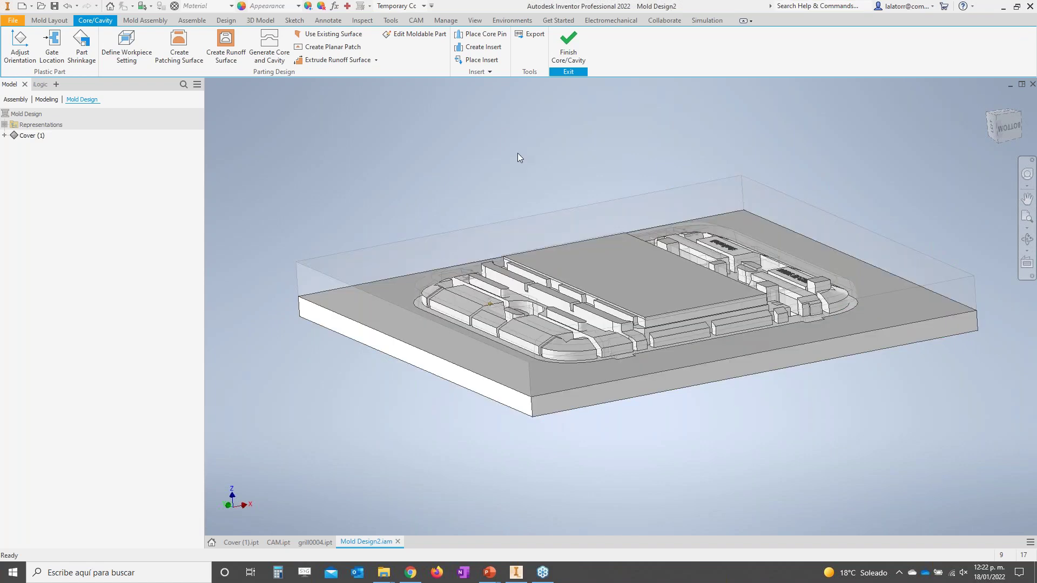
pyautogui.click(568, 46)
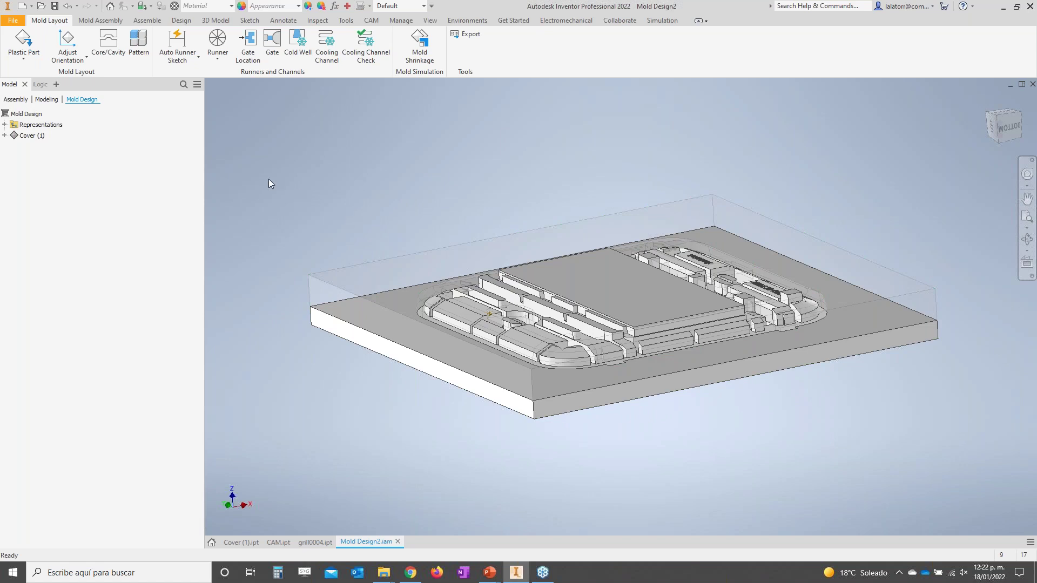
# Check the available mold base vendors and insert a FUTABA SA-S two-plate mold base sized 330mm x 350mm.
pyautogui.click(101, 21)
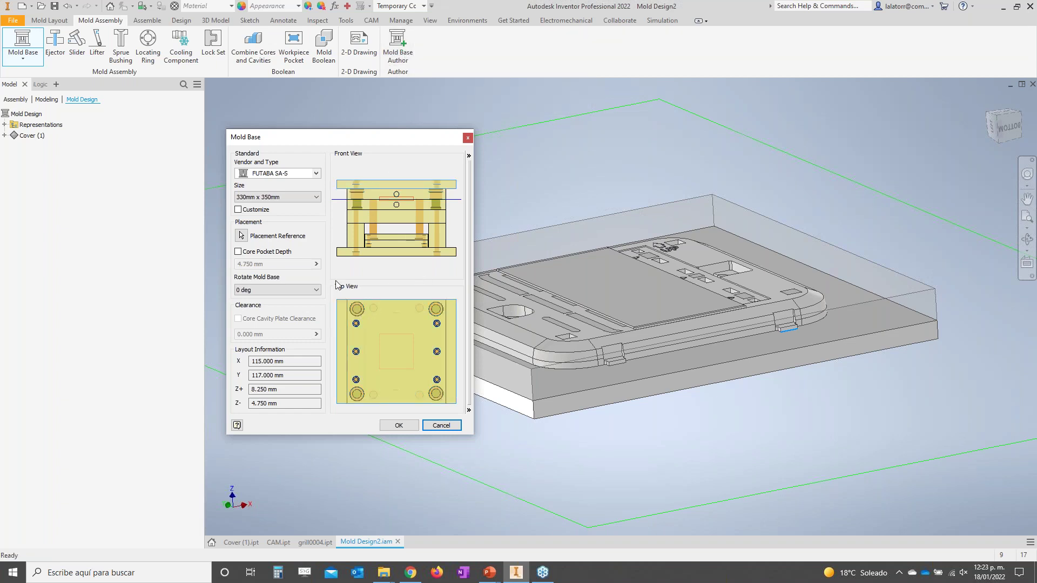
pyautogui.click(317, 174)
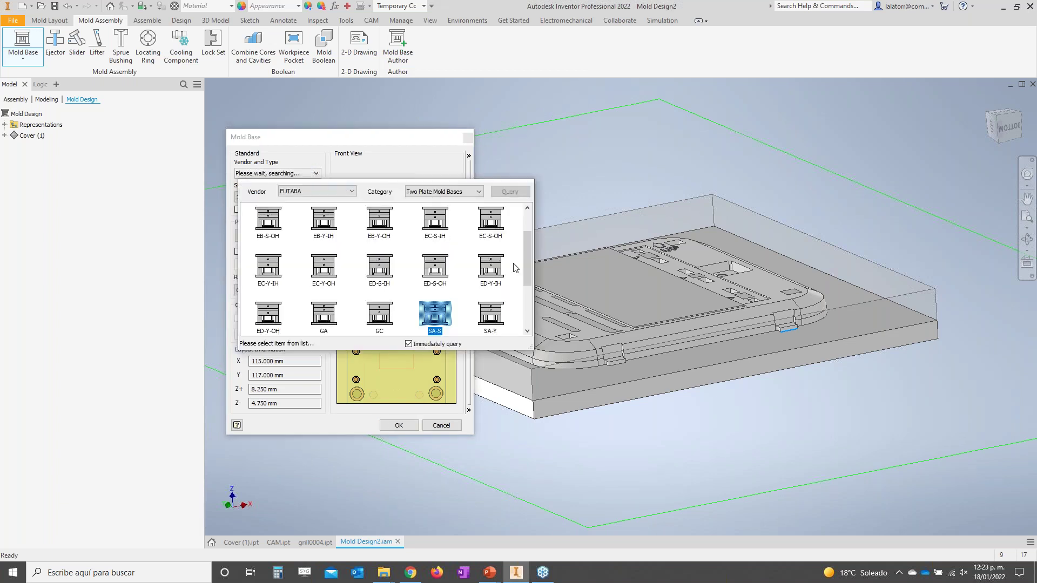
pyautogui.click(346, 192)
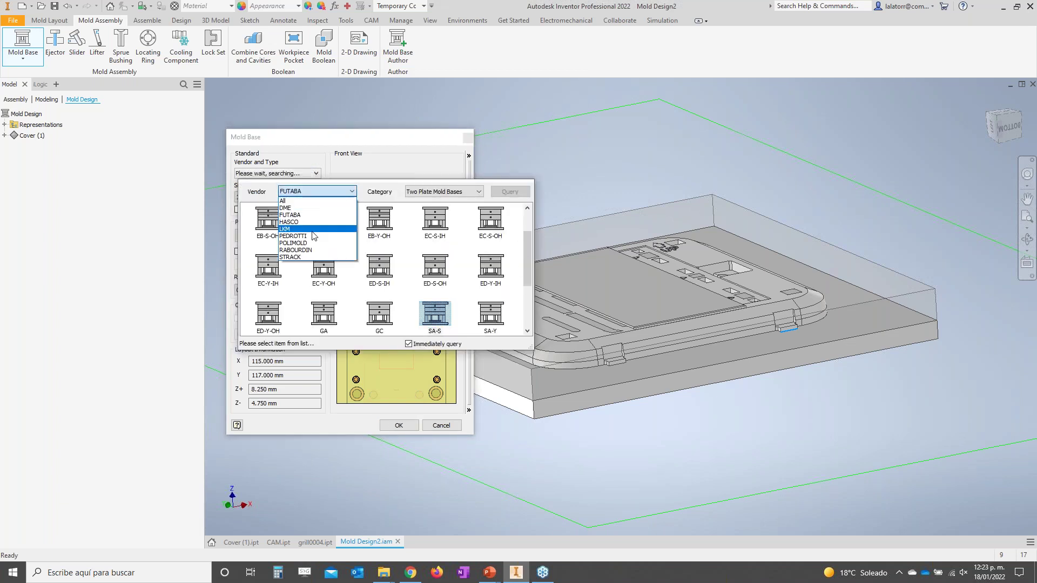
pyautogui.click(351, 194)
pyautogui.moveTo(524, 243)
pyautogui.mouseDown()
pyautogui.moveTo(523, 285)
pyautogui.moveTo(527, 248)
pyautogui.mouseUp()
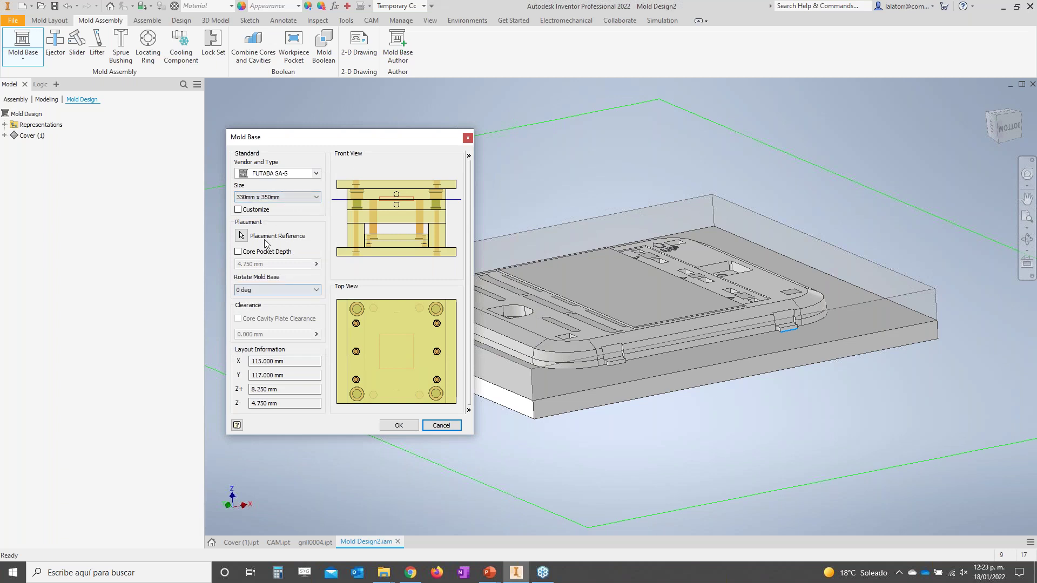
pyautogui.click(397, 425)
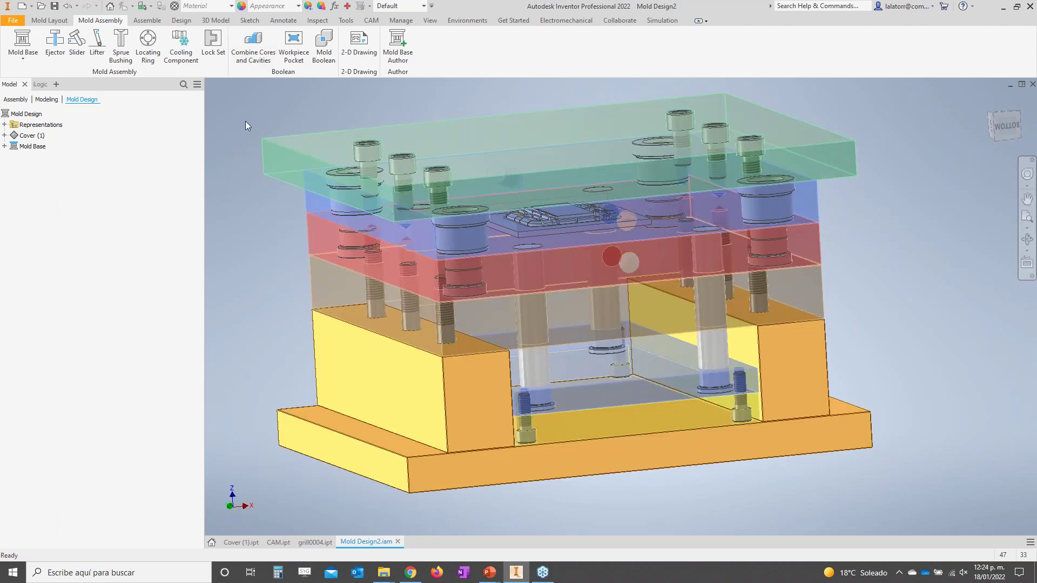
# Start the Ejector design for the plastic part with type DME AH and check the available straight ejector vendors.
pyautogui.click(54, 50)
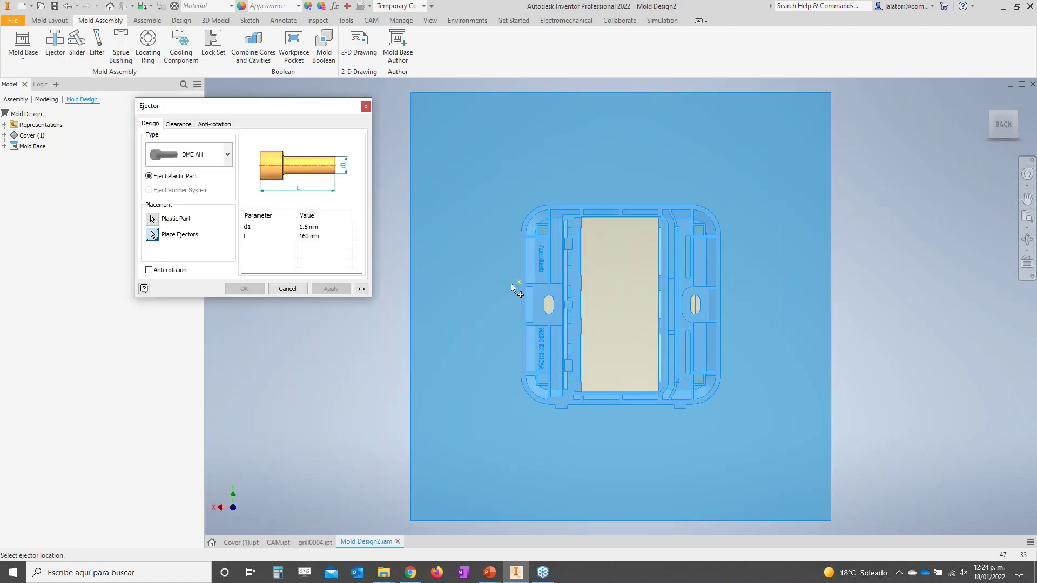
pyautogui.scroll(3, 570, 295)
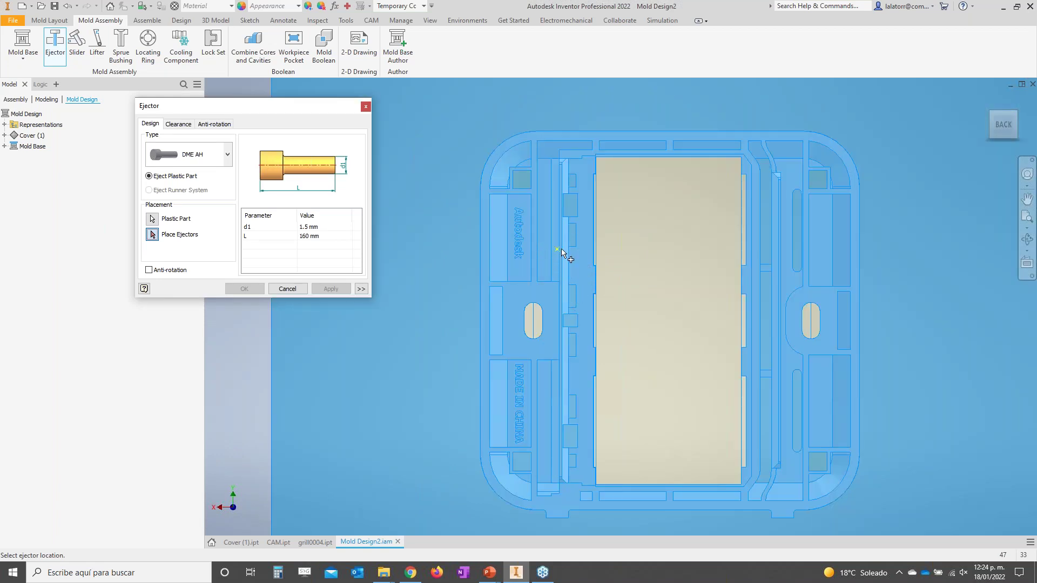
pyautogui.click(228, 155)
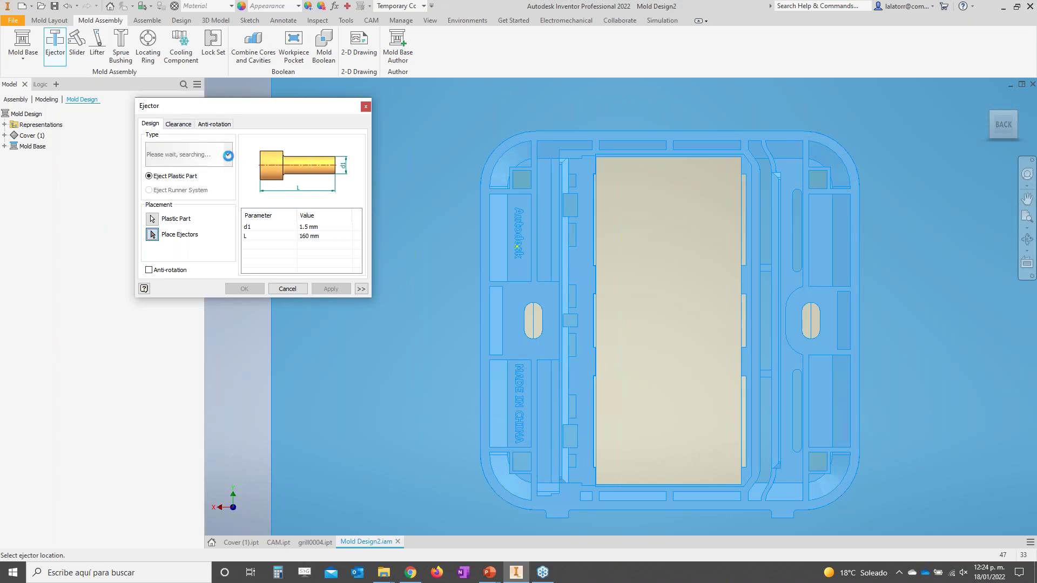
pyautogui.click(245, 179)
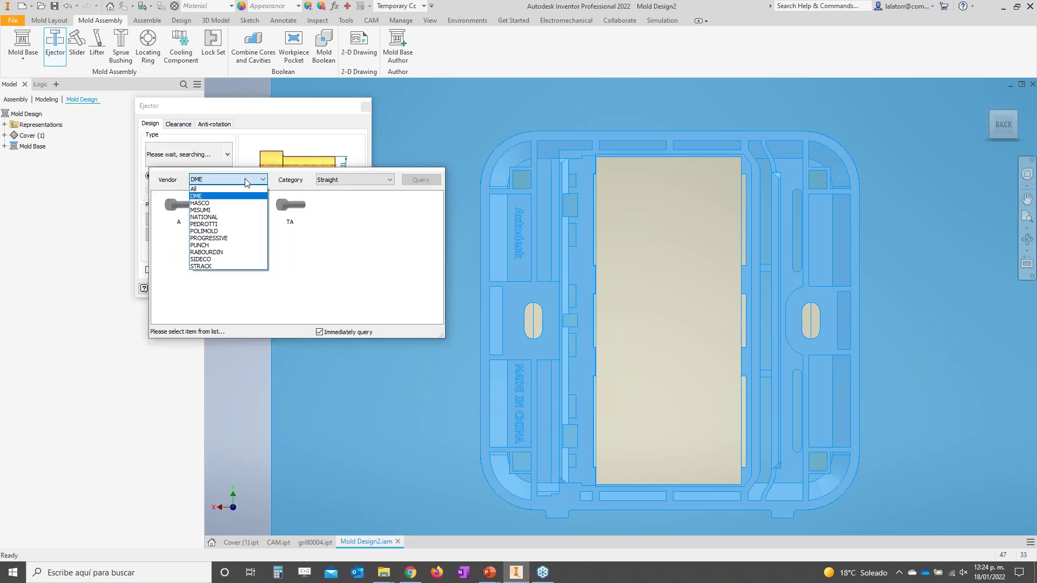
pyautogui.click(245, 180)
pyautogui.click(259, 110)
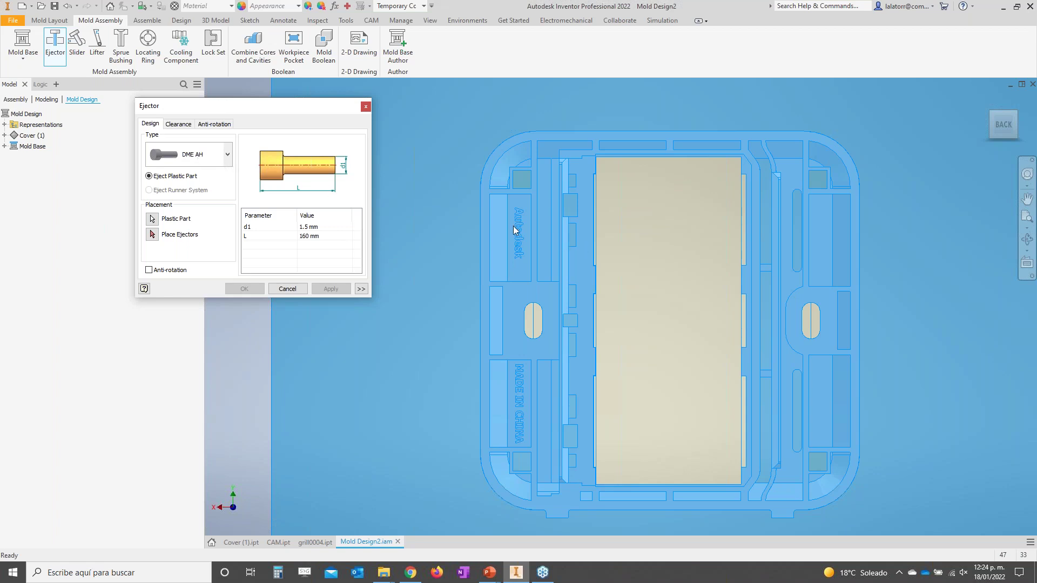
# Place DME AH ejectors, 1.5 mm in diameter and 160 mm long, in the two long rectangular recesses opposite the lettered side.
pyautogui.click(152, 235)
pyautogui.keyDown('shift'); pyautogui.moveTo(641, 284); pyautogui.dragTo(656, 284, button='middle'); pyautogui.keyUp('shift')
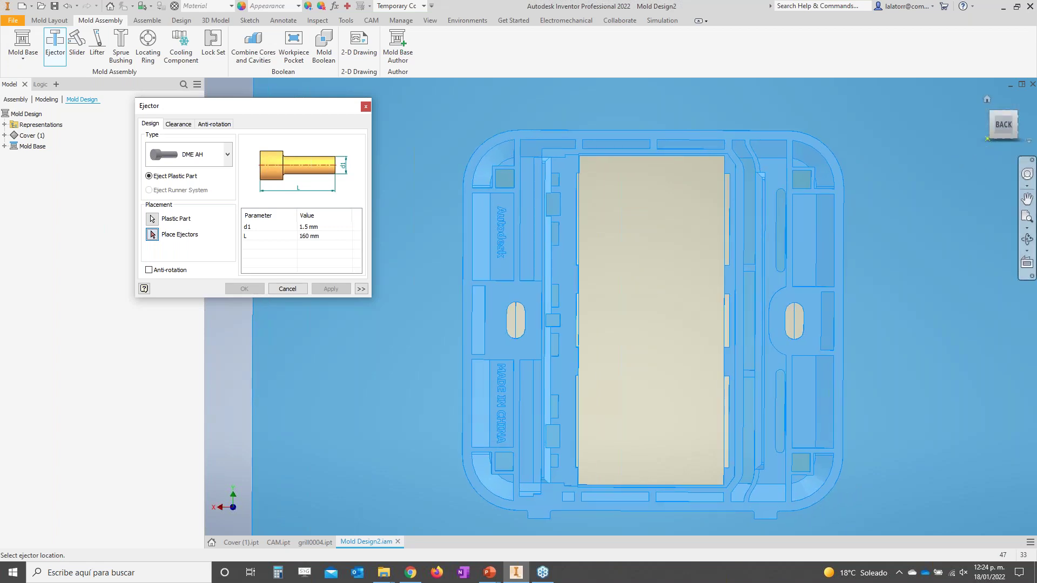
pyautogui.scroll(5, 680, 270)
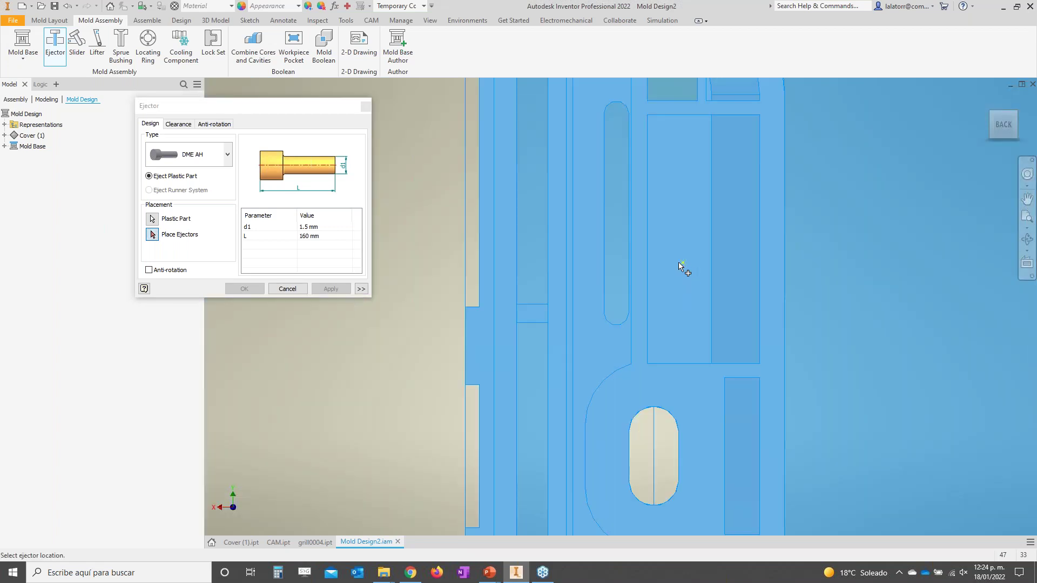
pyautogui.moveTo(674, 248); pyautogui.dragTo(650, 257, button='middle')
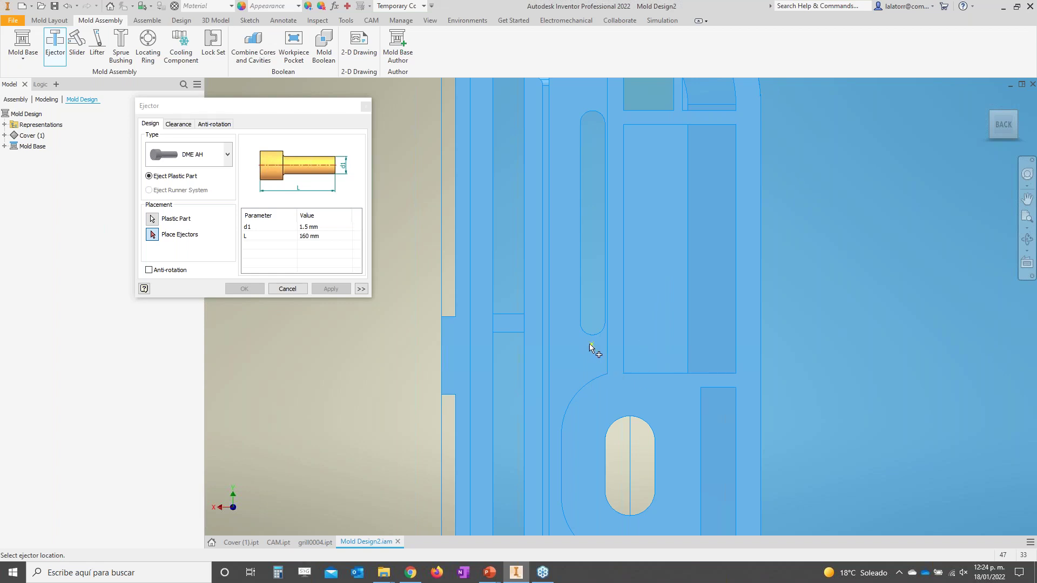
pyautogui.click(655, 246)
pyautogui.scroll(-5, 648, 335)
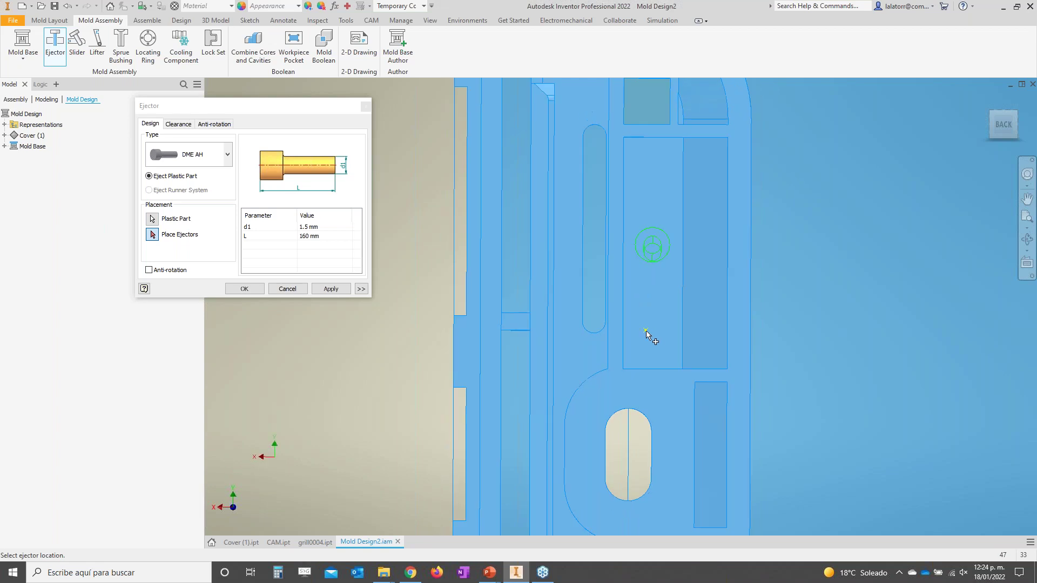
pyautogui.scroll(-4, 660, 338)
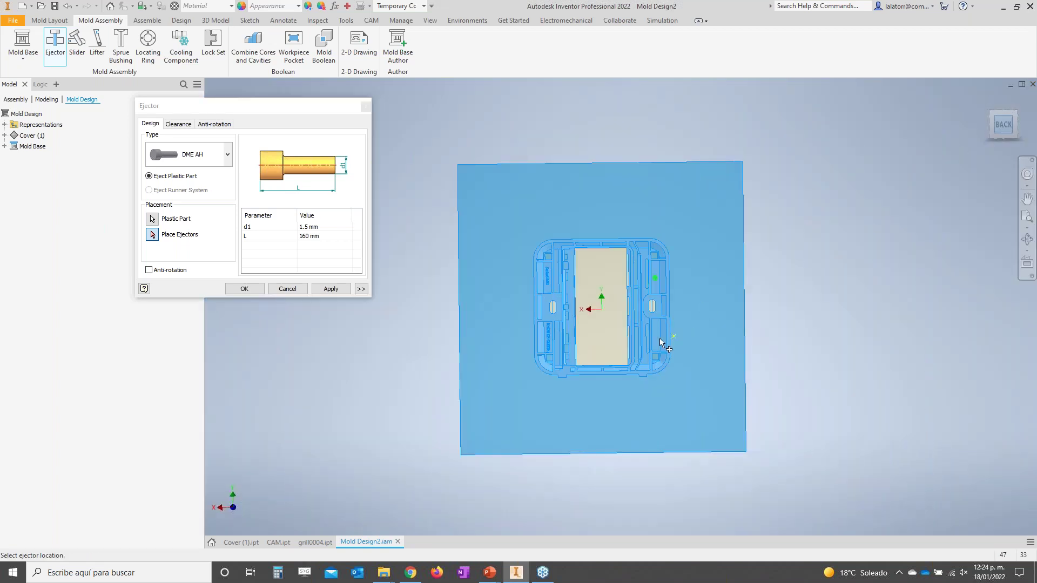
pyautogui.scroll(5, 657, 324)
pyautogui.moveTo(558, 321); pyautogui.dragTo(736, 337, button='middle')
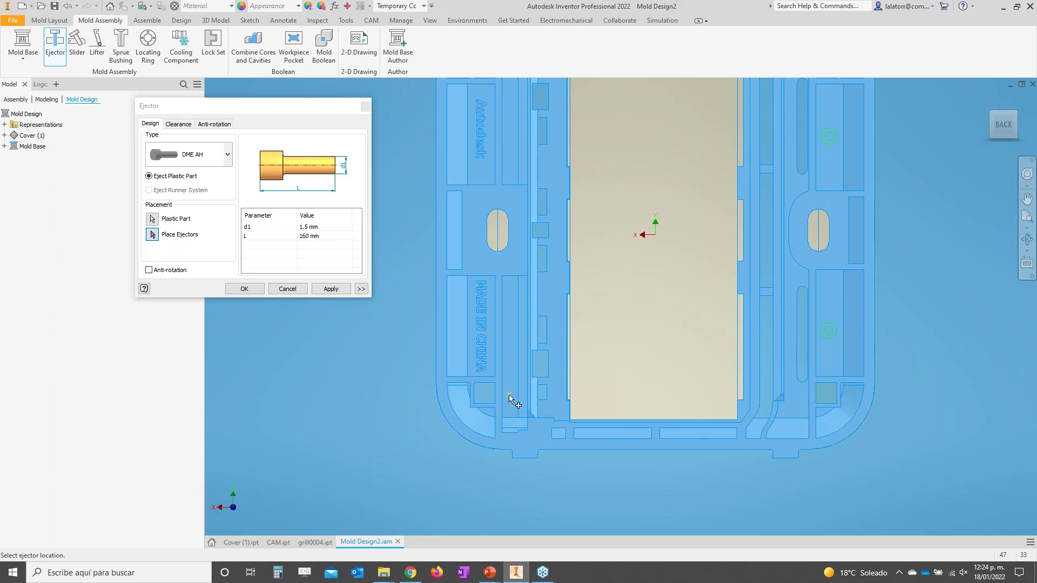
# Place the remaining ejectors near the corners of the cover's lettered side, check the clearance settings, and create the ejectors.
pyautogui.moveTo(532, 302); pyautogui.dragTo(533, 499, button='middle')
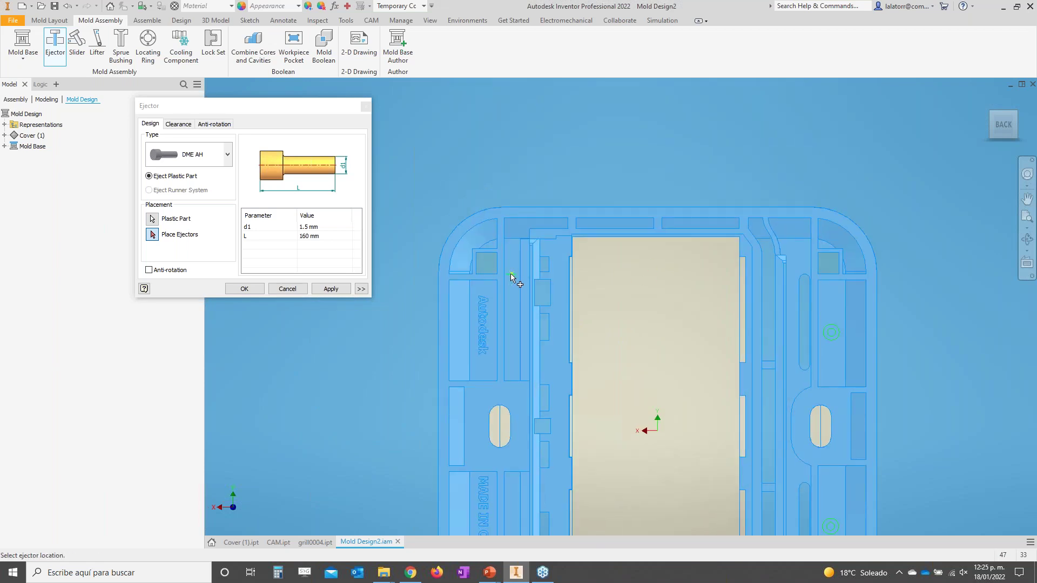
pyautogui.click(512, 265)
pyautogui.click(180, 124)
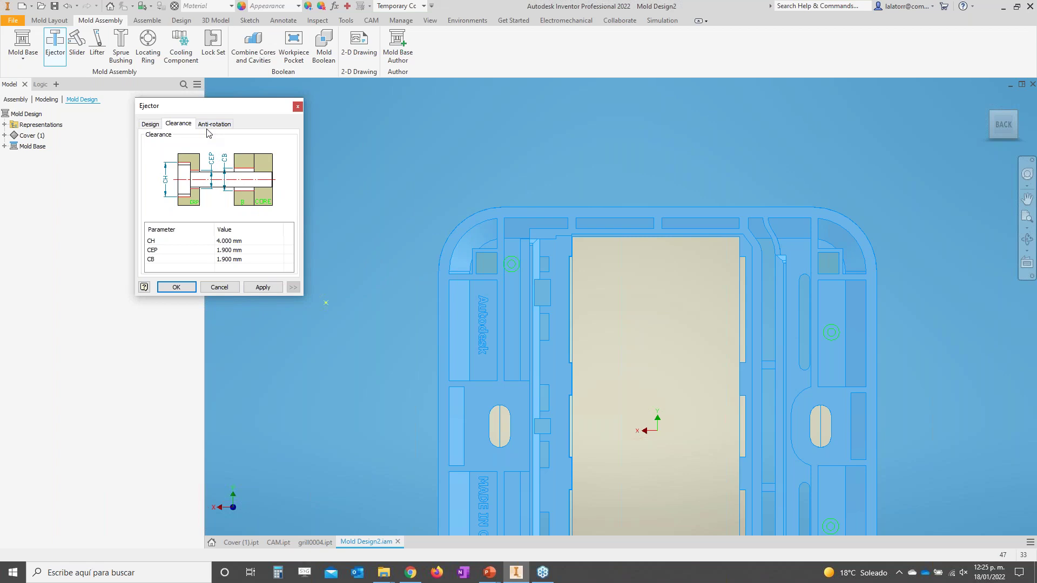
pyautogui.click(176, 287)
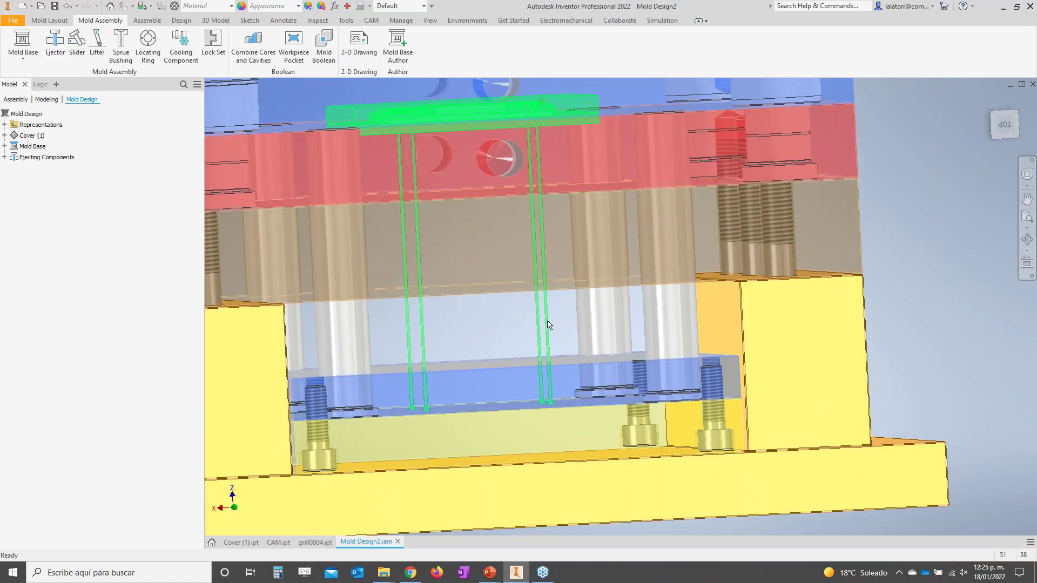
# Save Mold Design2.iam together with all of its dependent ejector, mold base, core and cavity files.
pyautogui.click(543, 327)
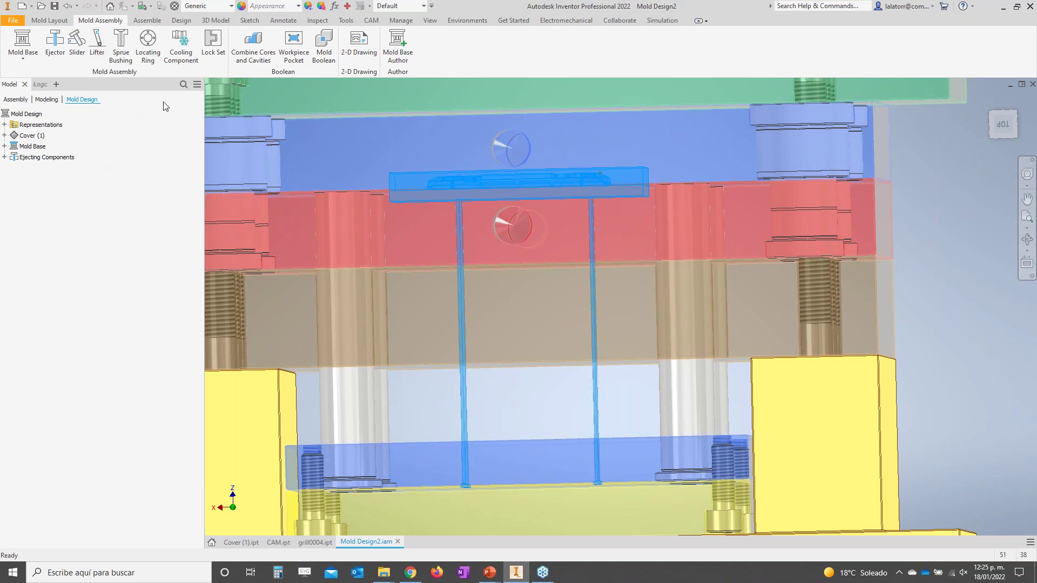
pyautogui.press('Home')
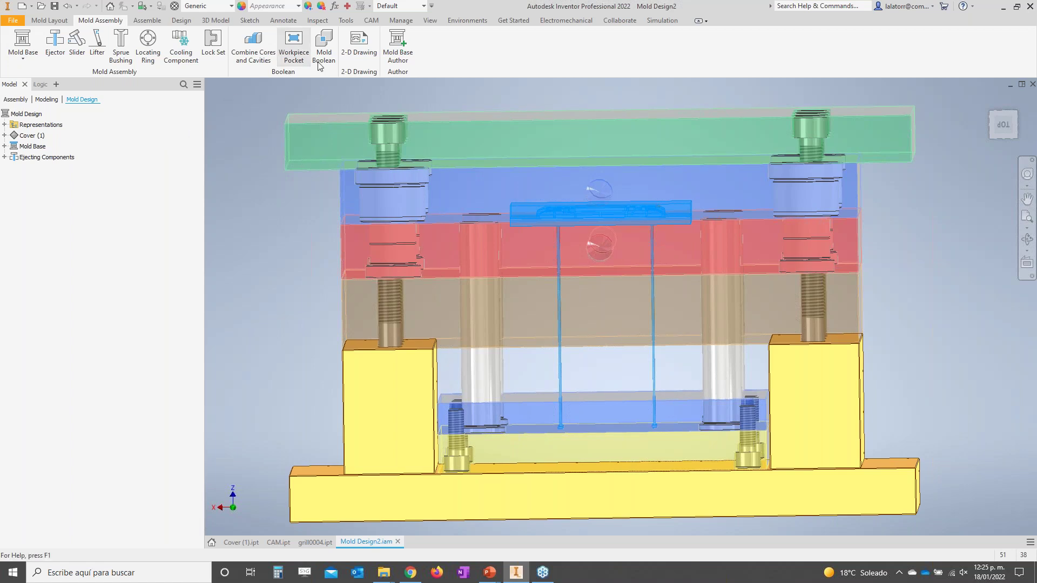
pyautogui.click(364, 48)
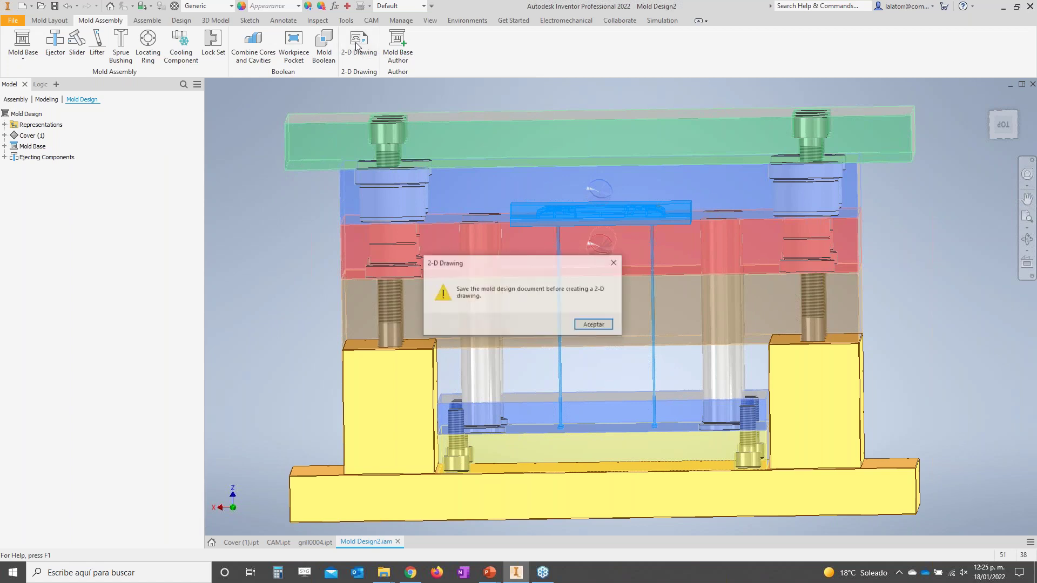
pyautogui.press('Return')
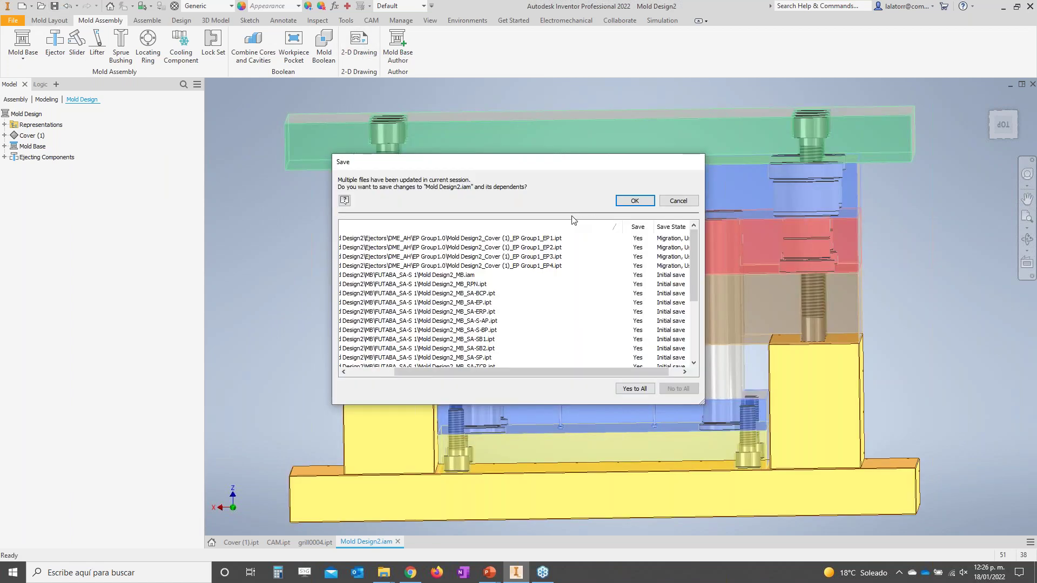
pyautogui.moveTo(590, 171); pyautogui.dragTo(514, 164)
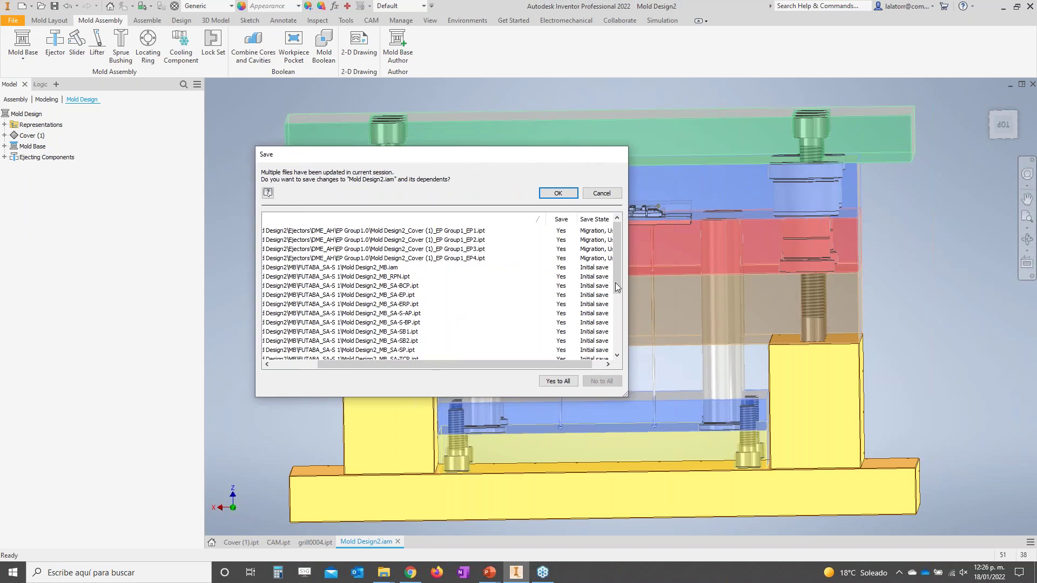
pyautogui.moveTo(614, 245); pyautogui.dragTo(609, 298)
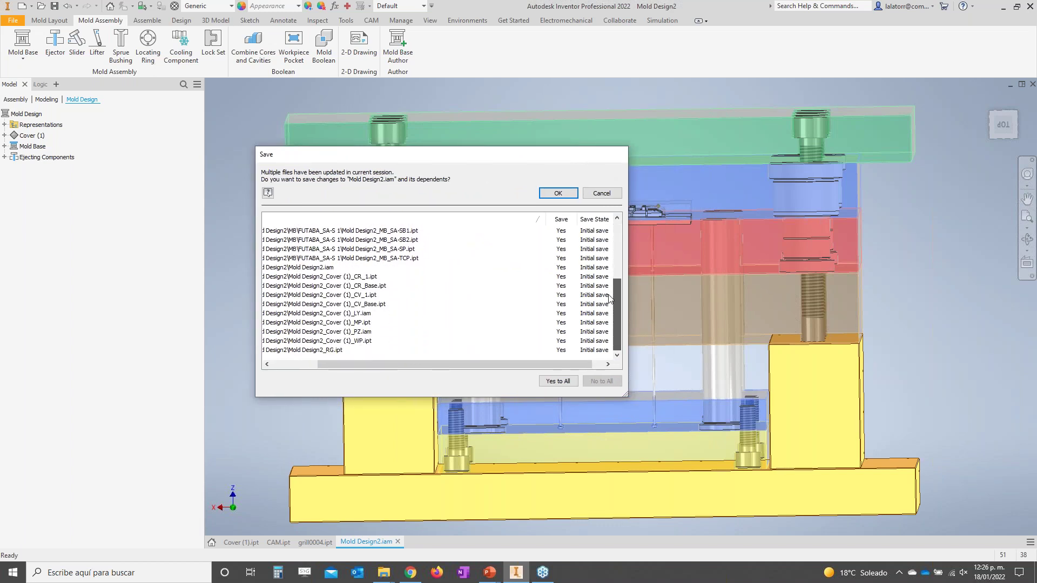
pyautogui.scroll(3, 392, 294)
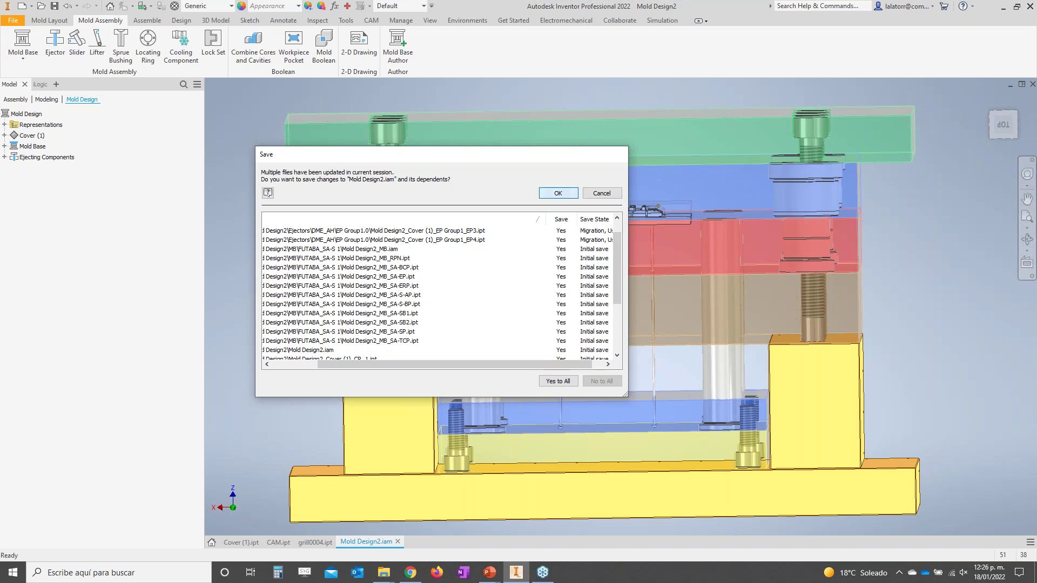
pyautogui.click(561, 193)
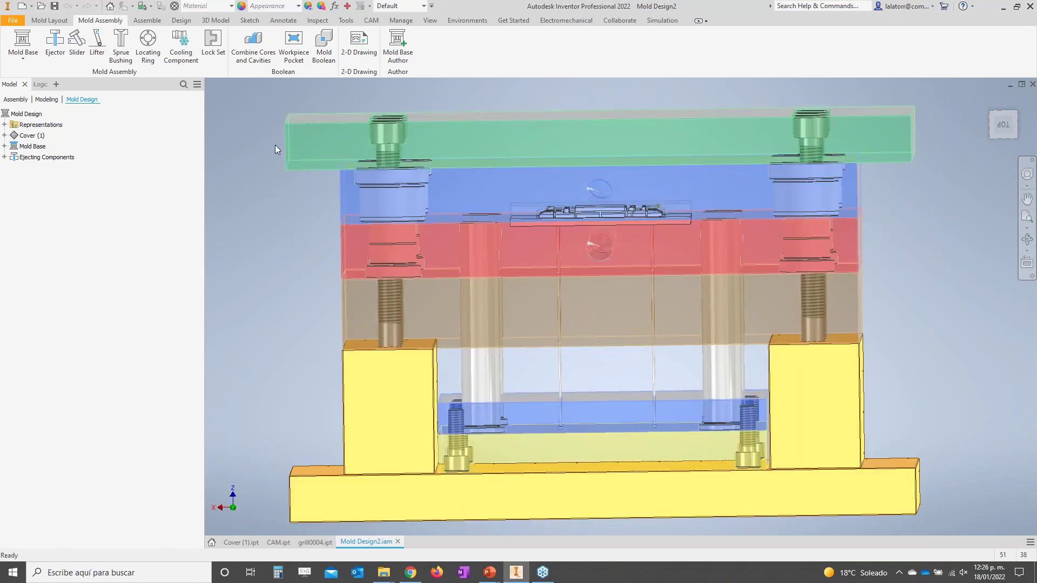
# Generate a 2-D drawing of only the main assembly Mold Design2.iam, using the Standard.idw template.
pyautogui.click(351, 66)
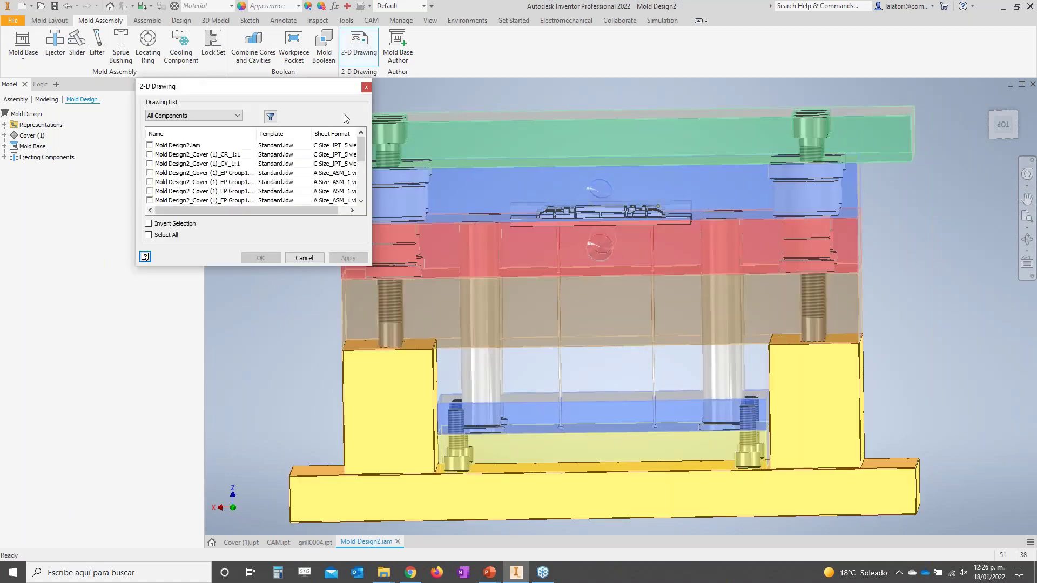
pyautogui.moveTo(317, 112); pyautogui.dragTo(321, 116)
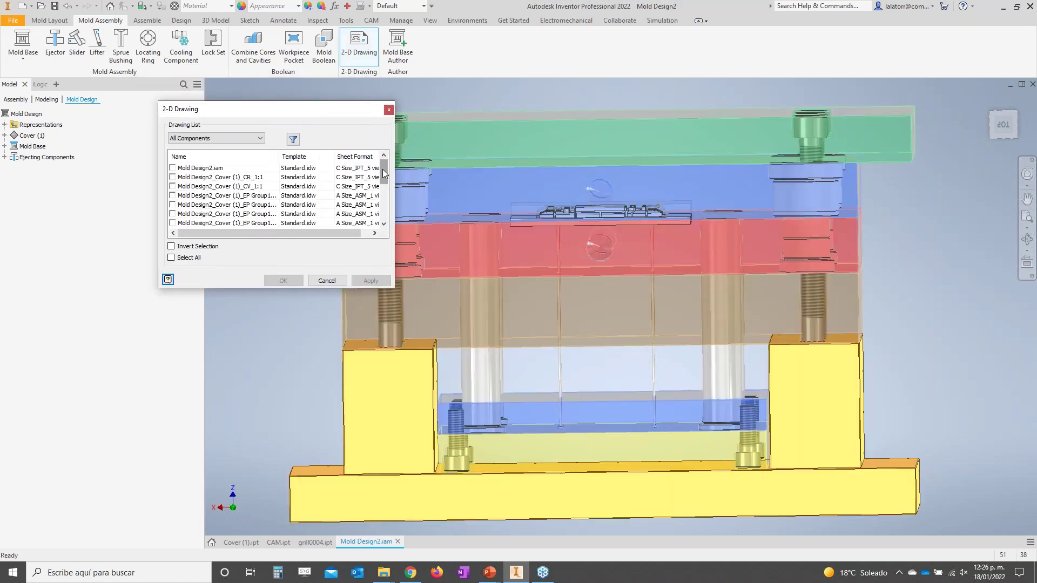
pyautogui.moveTo(384, 169)
pyautogui.mouseDown()
pyautogui.moveTo(382, 207)
pyautogui.moveTo(382, 168)
pyautogui.mouseUp()
pyautogui.click(172, 168)
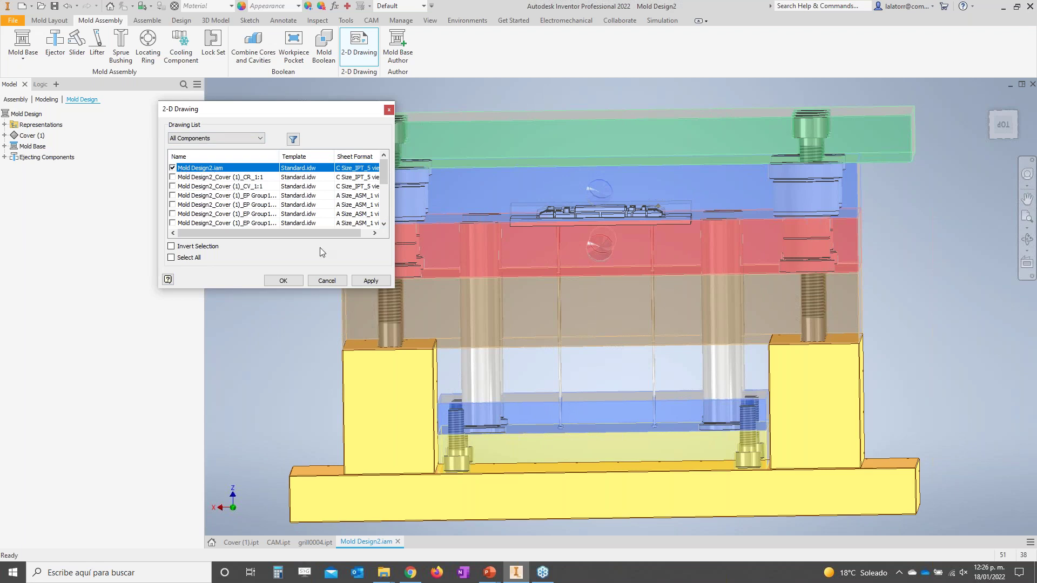
pyautogui.click(284, 281)
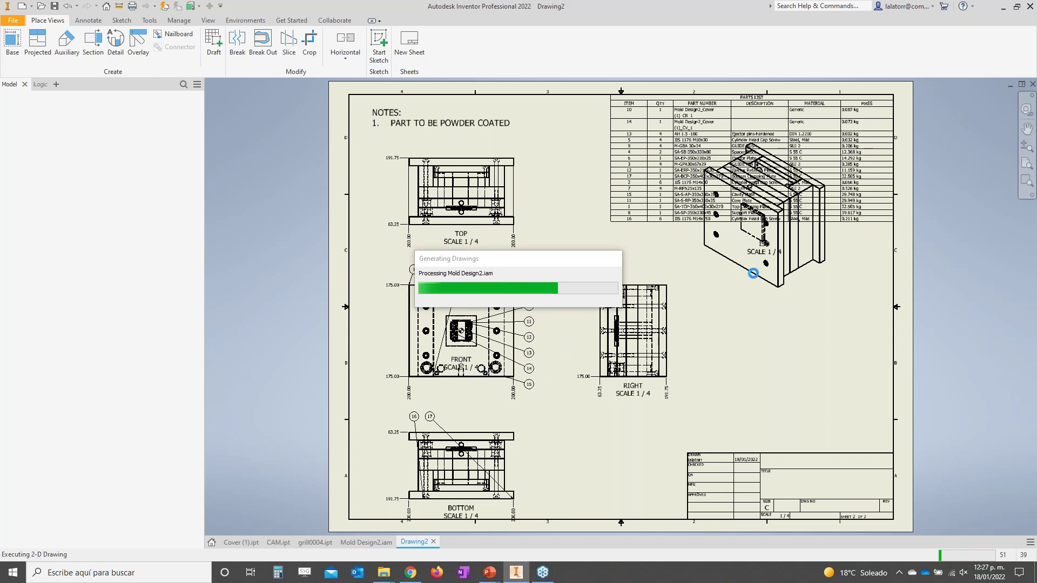
# Move the isometric view below the parts list on Sheet:2 and shift the bottom view slightly towards the front view.
pyautogui.moveTo(738, 303); pyautogui.dragTo(783, 431)
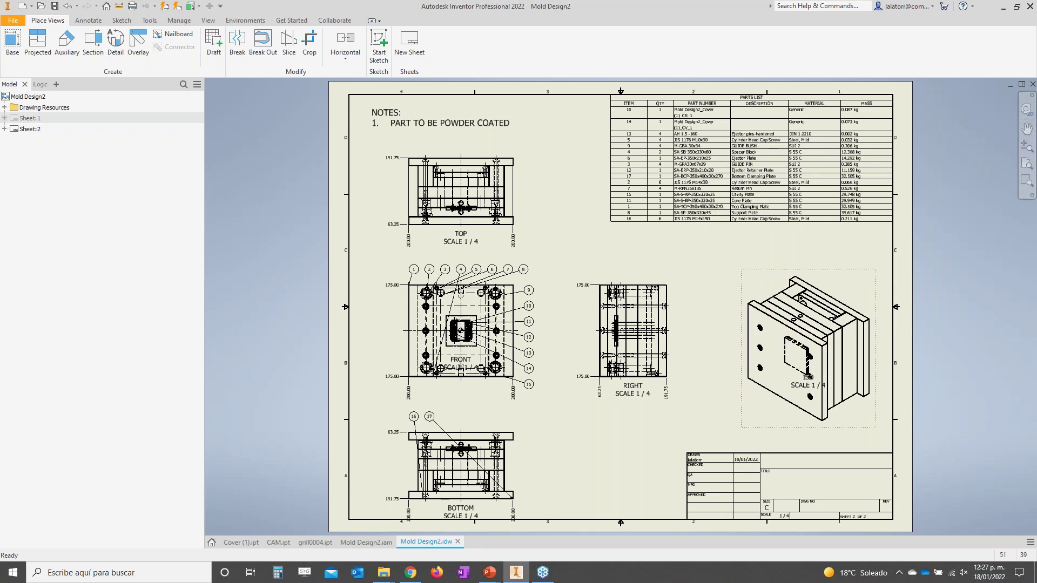
pyautogui.scroll(-5, 737, 270)
pyautogui.click(737, 270)
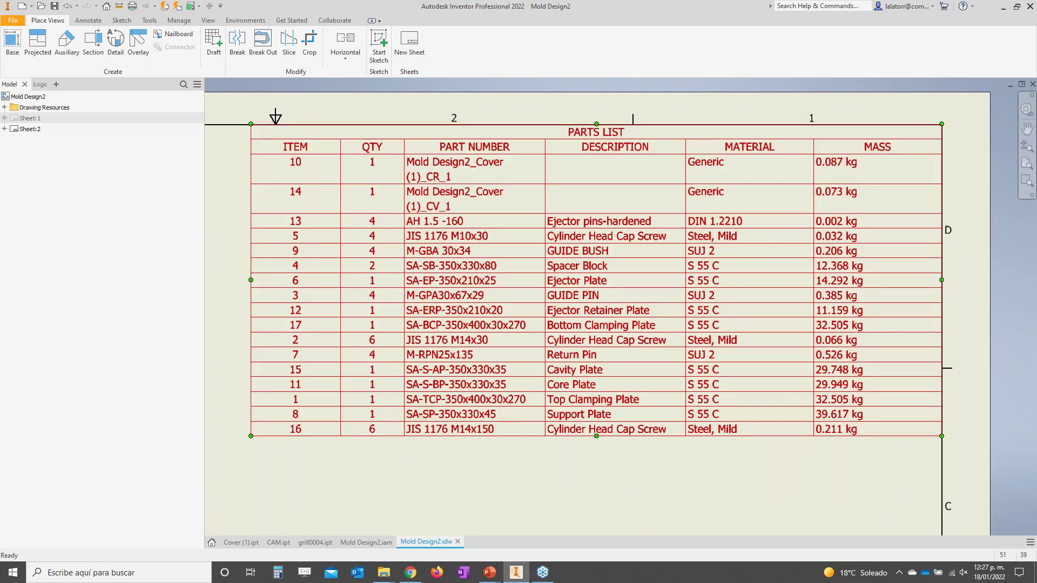
pyautogui.scroll(1, 737, 270)
pyautogui.scroll(4, 625, 295)
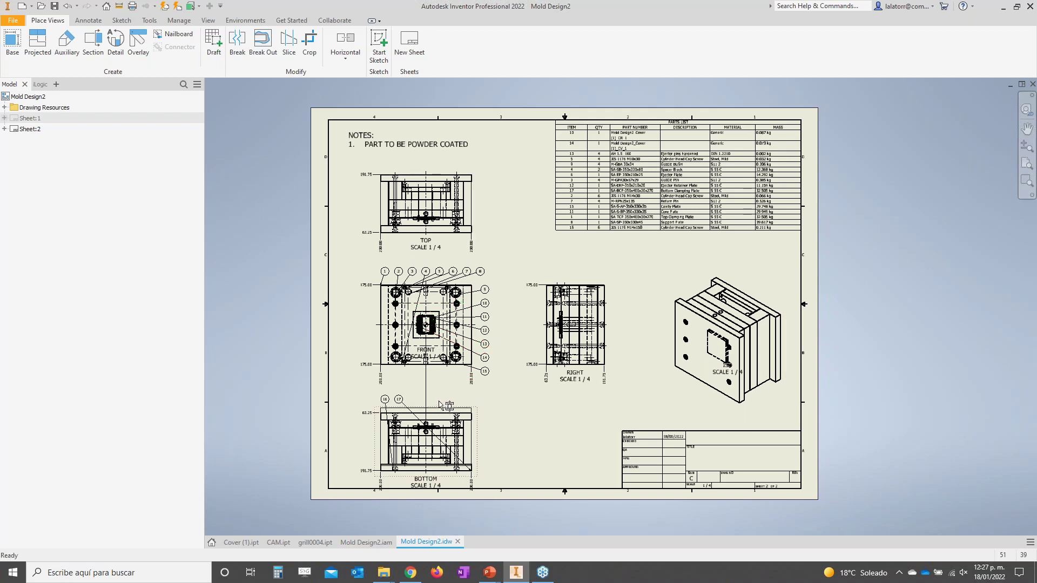
pyautogui.moveTo(441, 404); pyautogui.dragTo(441, 399)
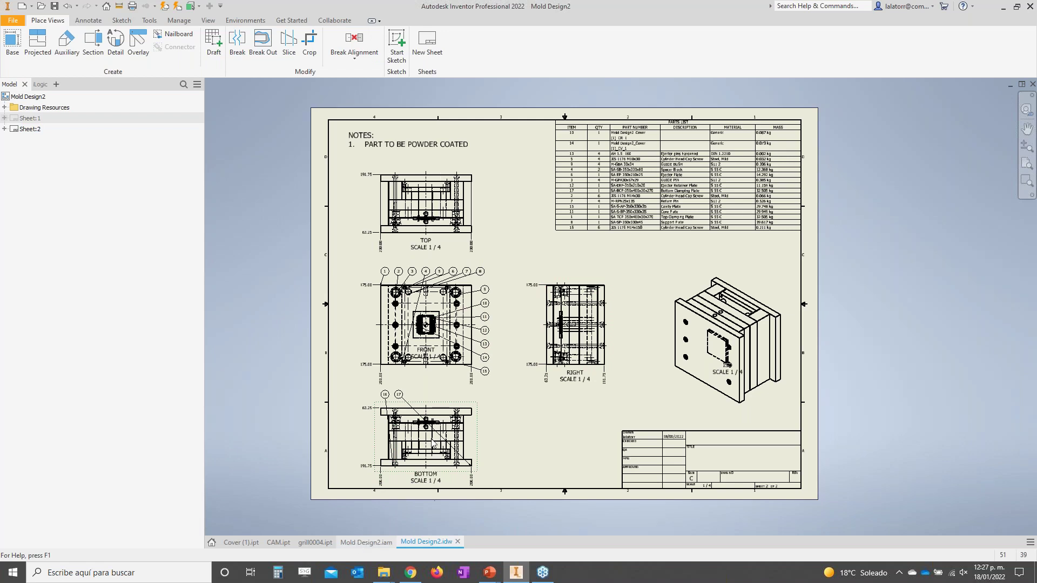
# Return to the Mold Design2.iam assembly and activate its Product Open positional representation to inspect the opened mold.
pyautogui.click(375, 544)
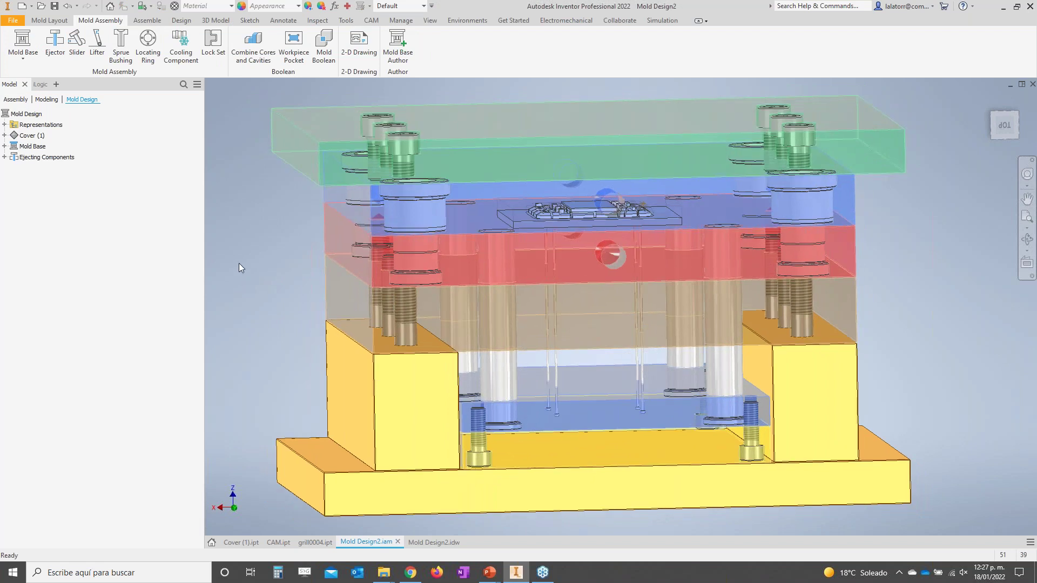
pyautogui.click(16, 100)
pyautogui.click(5, 146)
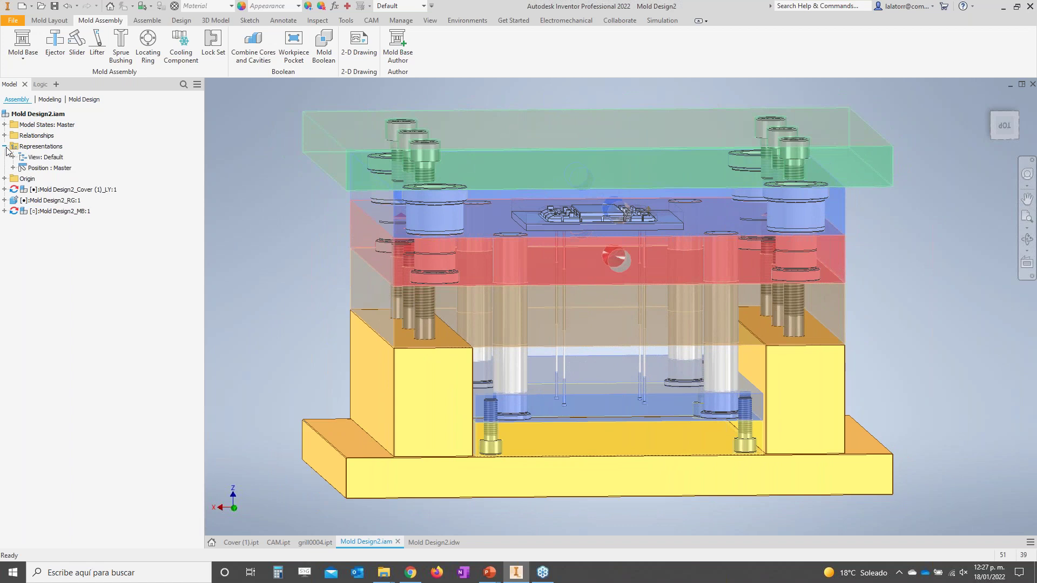
pyautogui.click(13, 168)
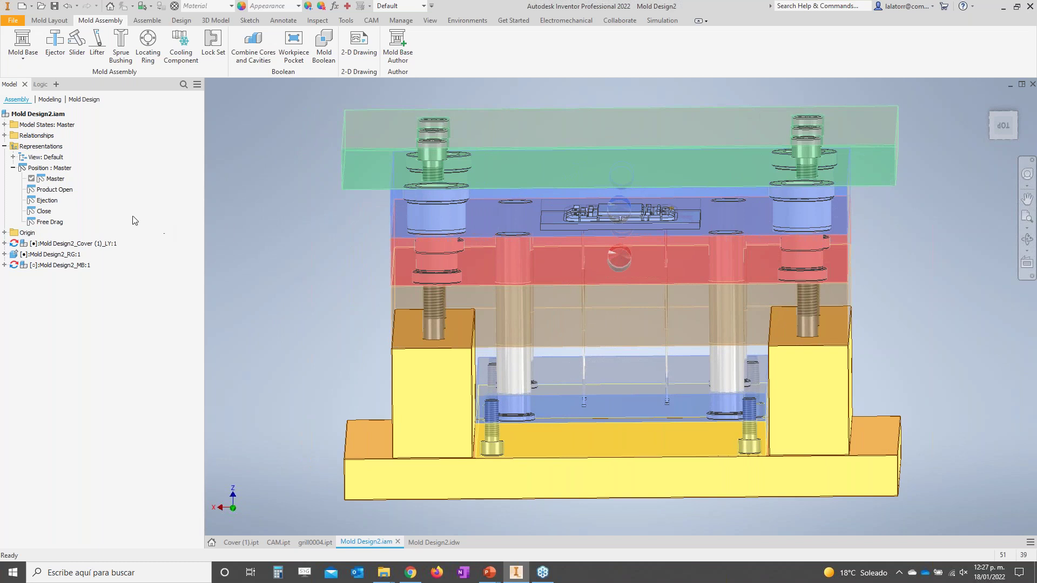
pyautogui.doubleClick(54, 189)
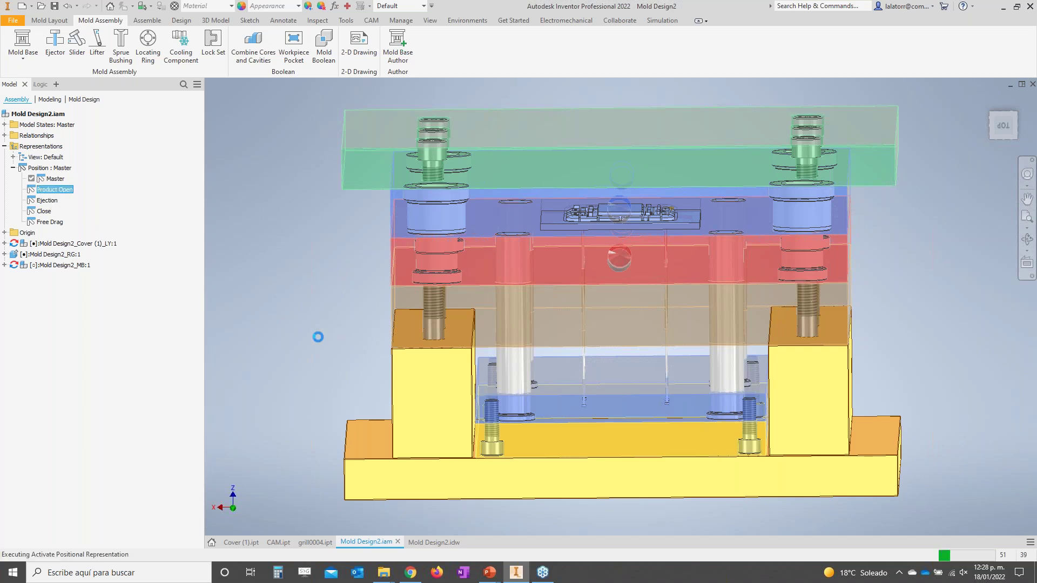
pyautogui.keyDown('shift'); pyautogui.moveTo(291, 363); pyautogui.dragTo(290, 335, button='middle'); pyautogui.keyUp('shift')
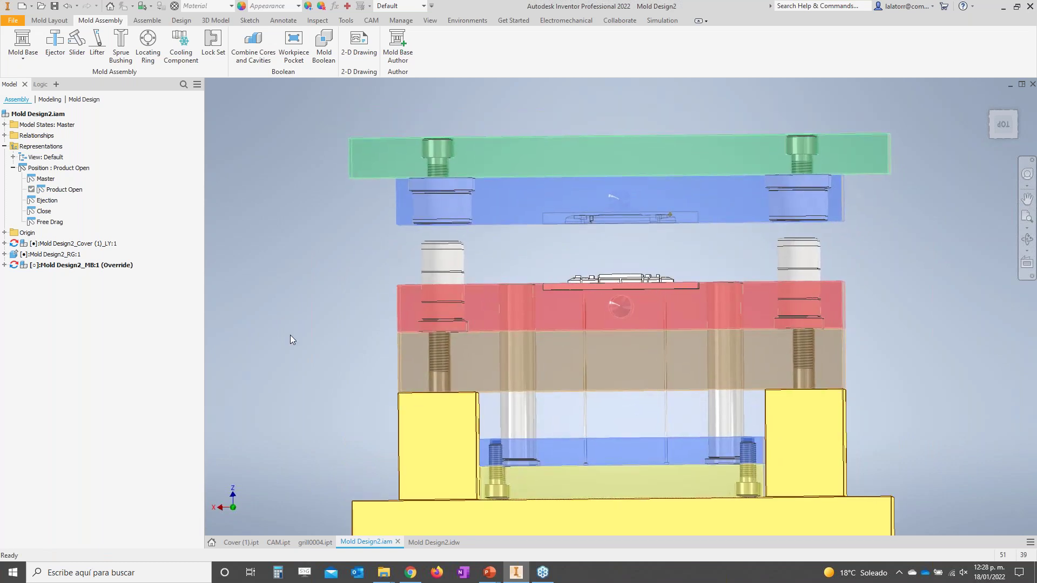
# Activate the Ejection and Close positional representations in turn to check the mold's movement.
pyautogui.click(47, 203)
pyautogui.doubleClick(48, 205)
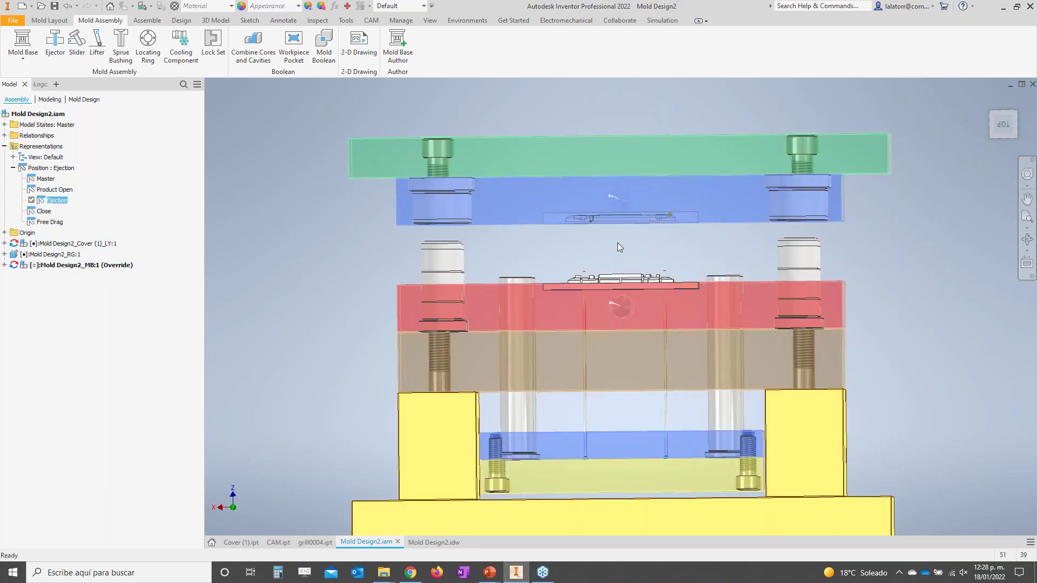
pyautogui.doubleClick(33, 211)
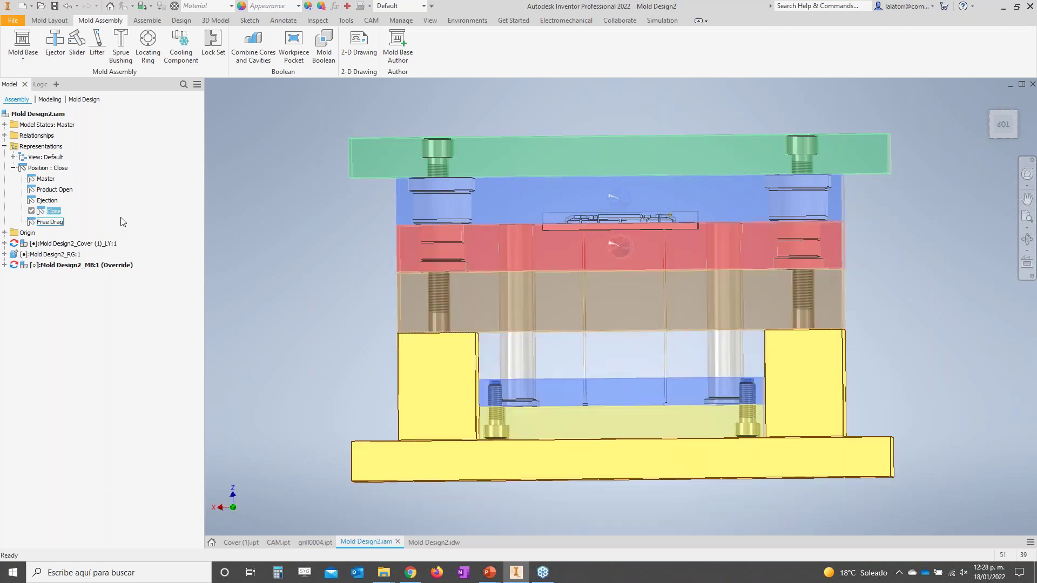
# Activate the Free Drag positional representation and move the mold base components to separate the mold halves and extend the ejectors.
pyautogui.doubleClick(34, 222)
pyautogui.click(399, 381)
pyautogui.moveTo(398, 381); pyautogui.dragTo(559, 464)
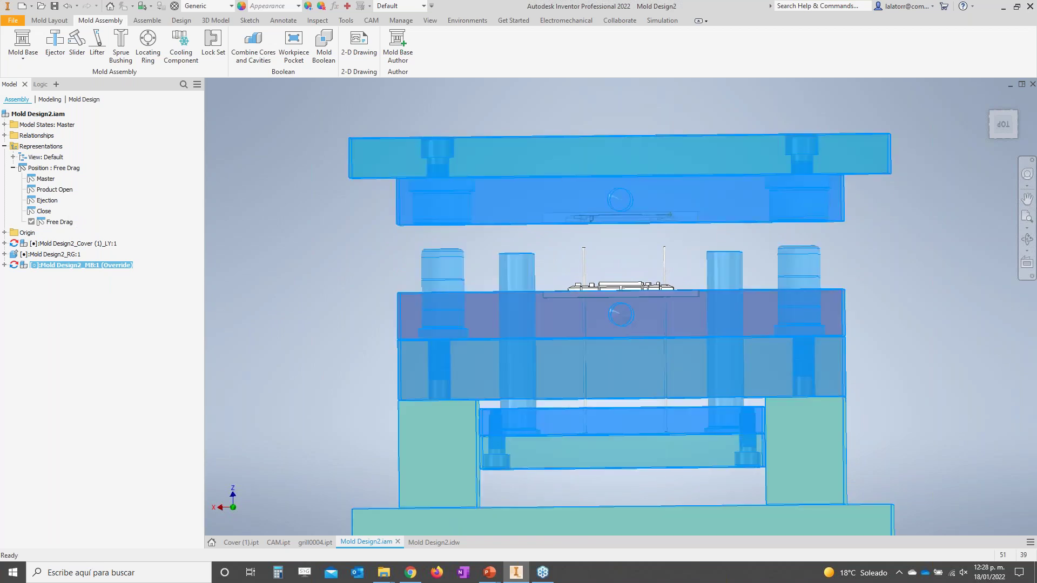
pyautogui.click(268, 249)
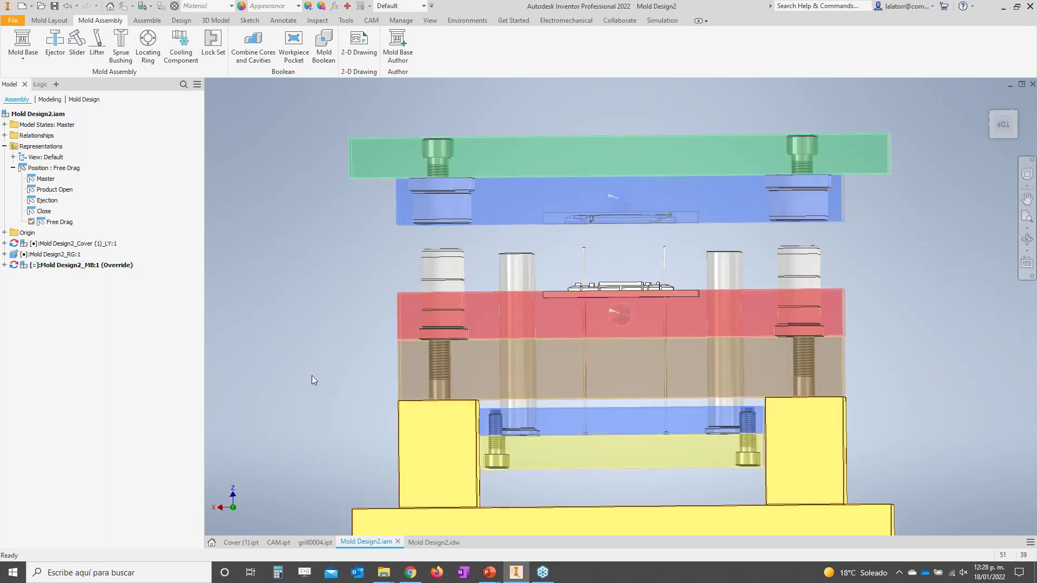
pyautogui.click(489, 572)
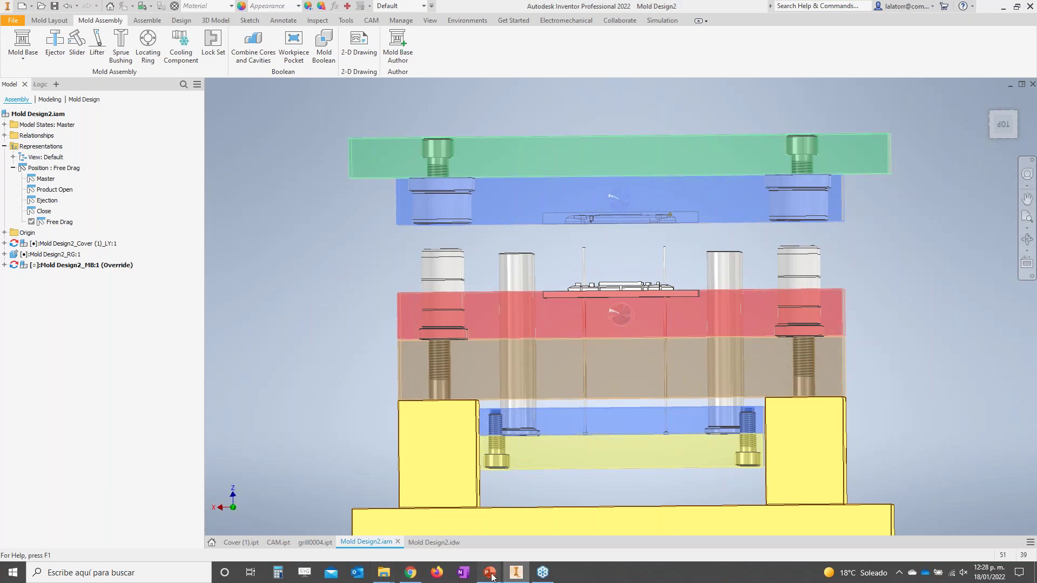
pyautogui.click(528, 535)
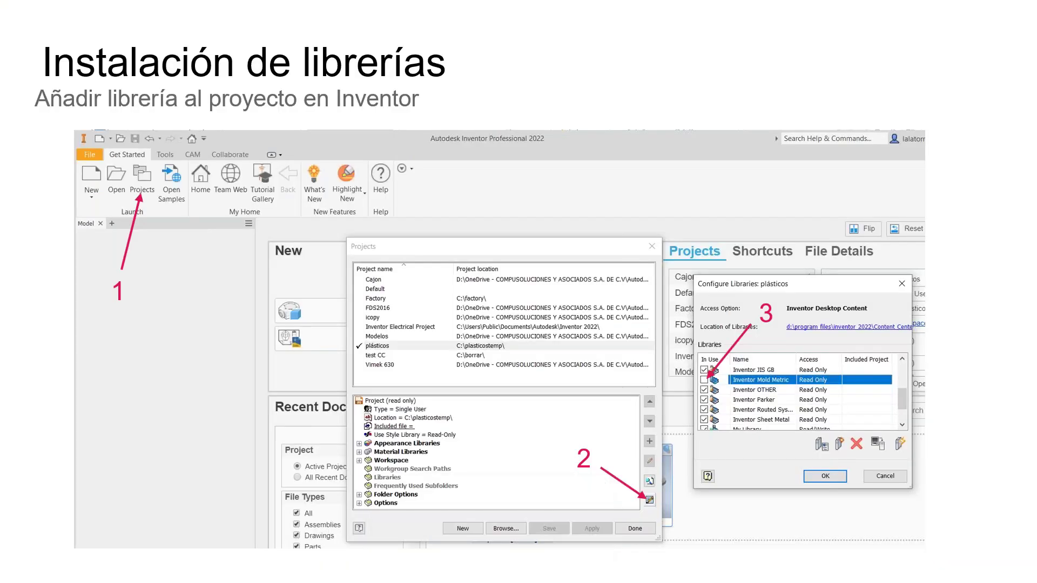
pyautogui.click(407, 354)
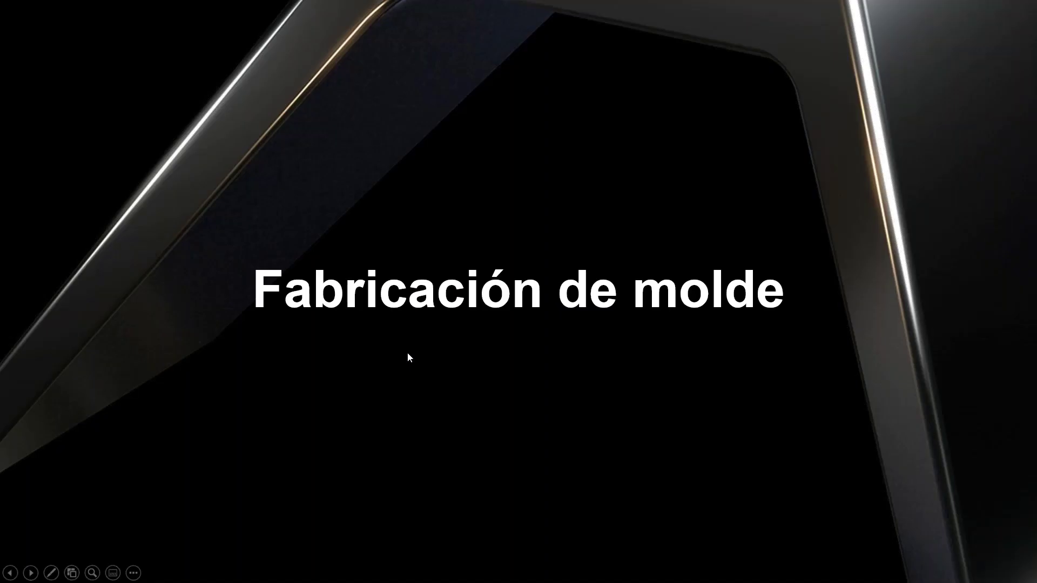
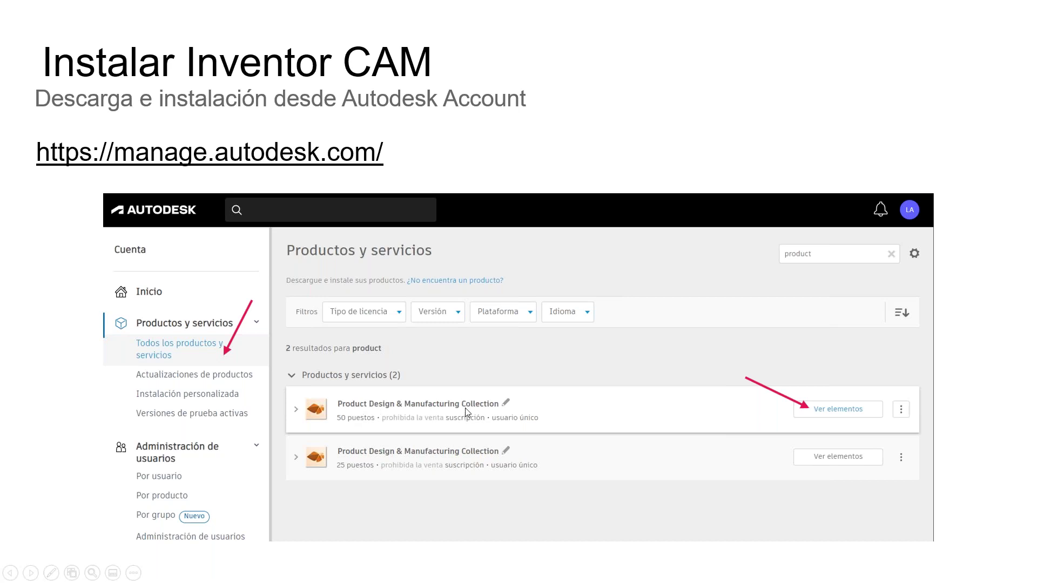
pyautogui.click(805, 414)
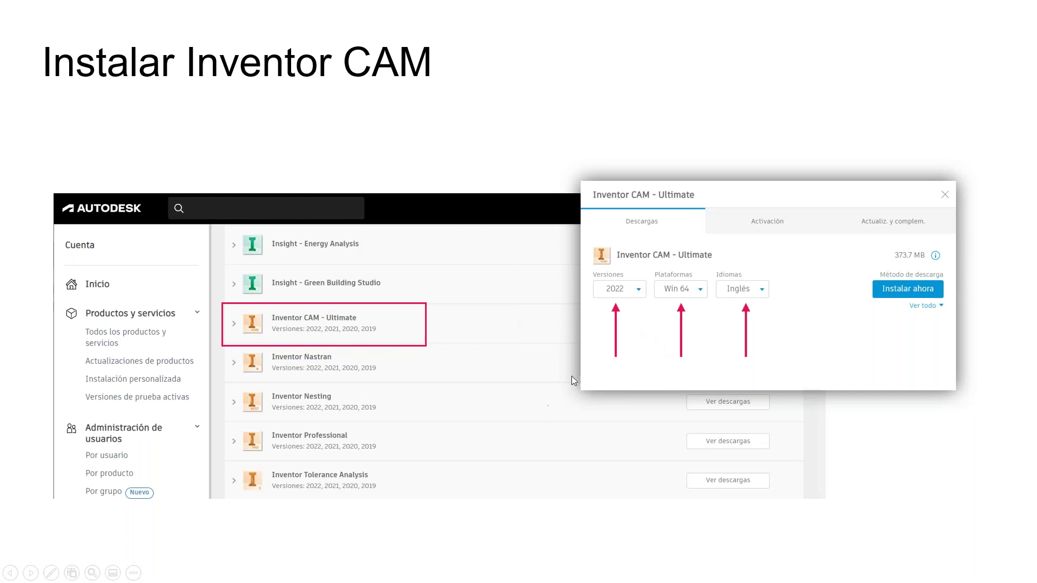
pyautogui.click(614, 346)
pyautogui.scroll(1, 614, 345)
pyautogui.hotkey('alt', 'Tab')
# Close Mold Design2.iam, saving it with its dependents, and switch to the CAM.ipt part.
pyautogui.click(668, 212)
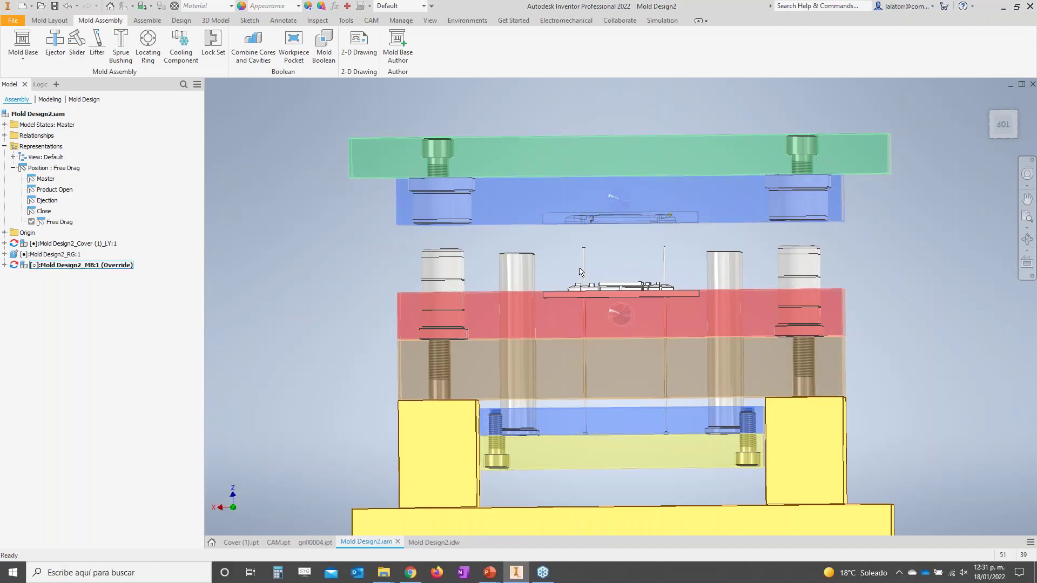
pyautogui.click(397, 541)
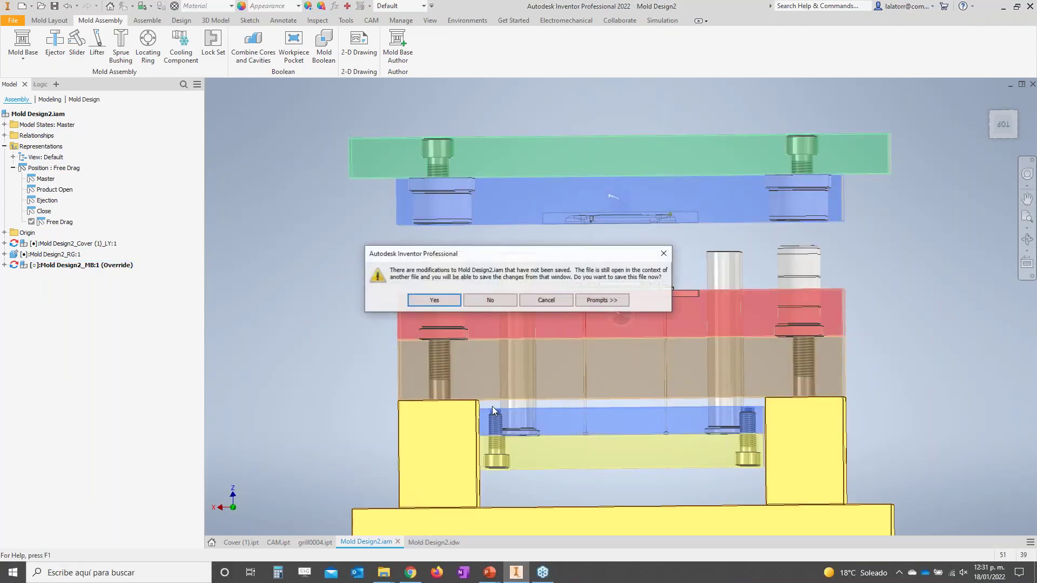
pyautogui.click(434, 300)
pyautogui.click(554, 306)
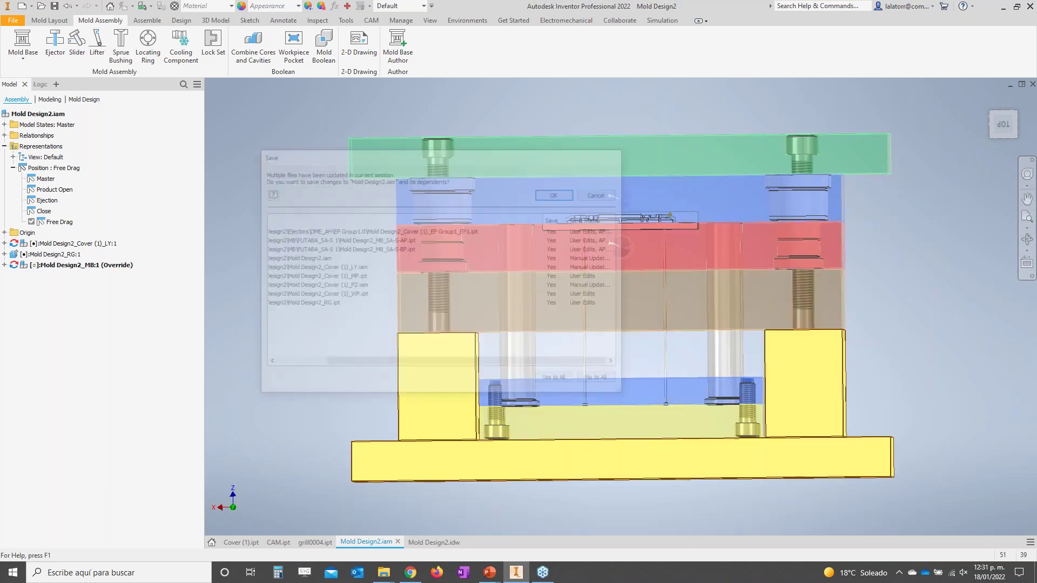
pyautogui.press('Return')
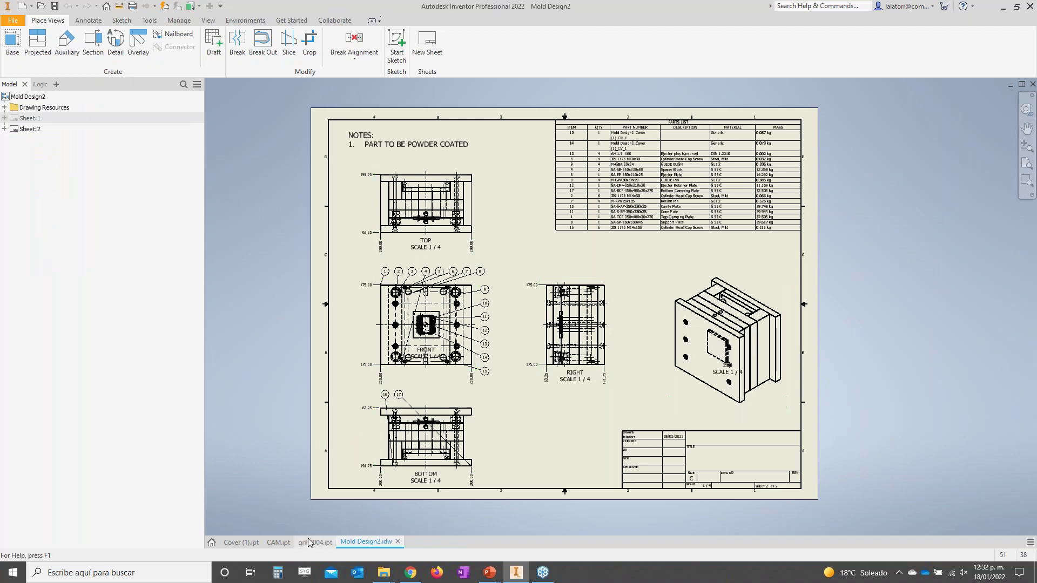
pyautogui.click(277, 542)
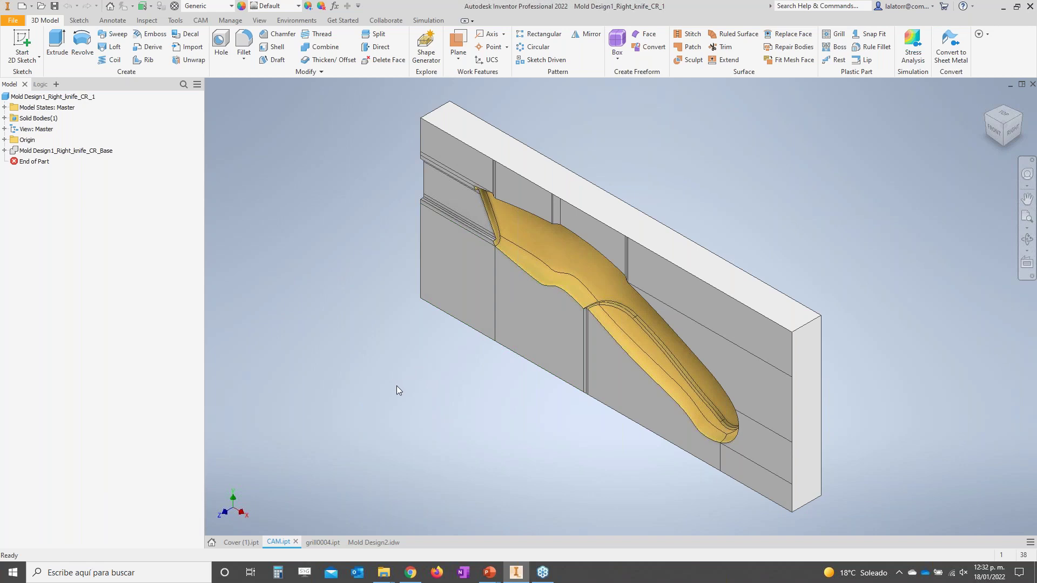
# Start a new CAM setup for the mold core, viewing the part with its cavity facing up.
pyautogui.click(199, 22)
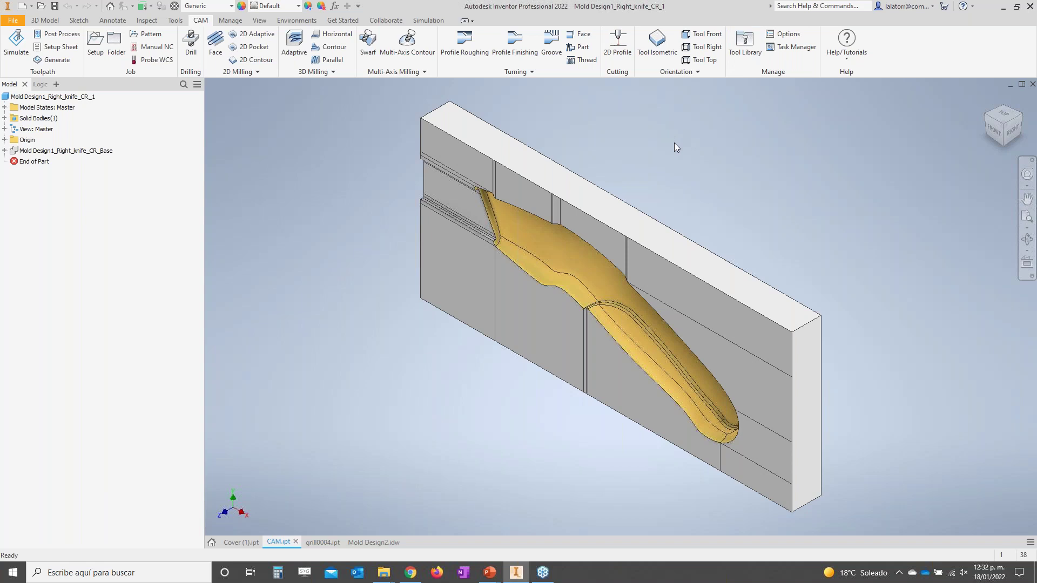
pyautogui.keyDown('shift'); pyautogui.moveTo(650, 161); pyautogui.dragTo(642, 164, button='middle'); pyautogui.keyUp('shift')
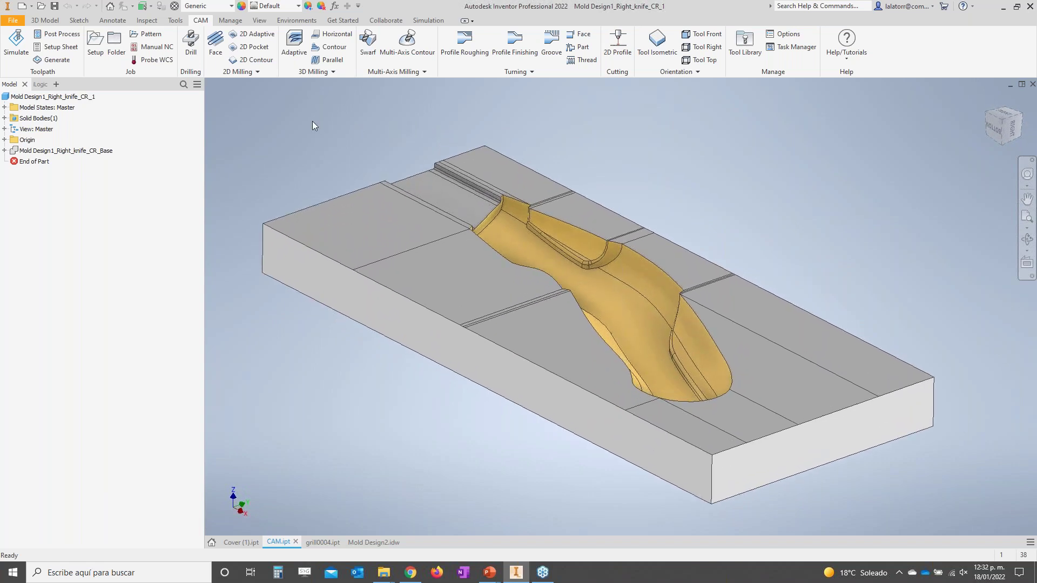
pyautogui.click(95, 42)
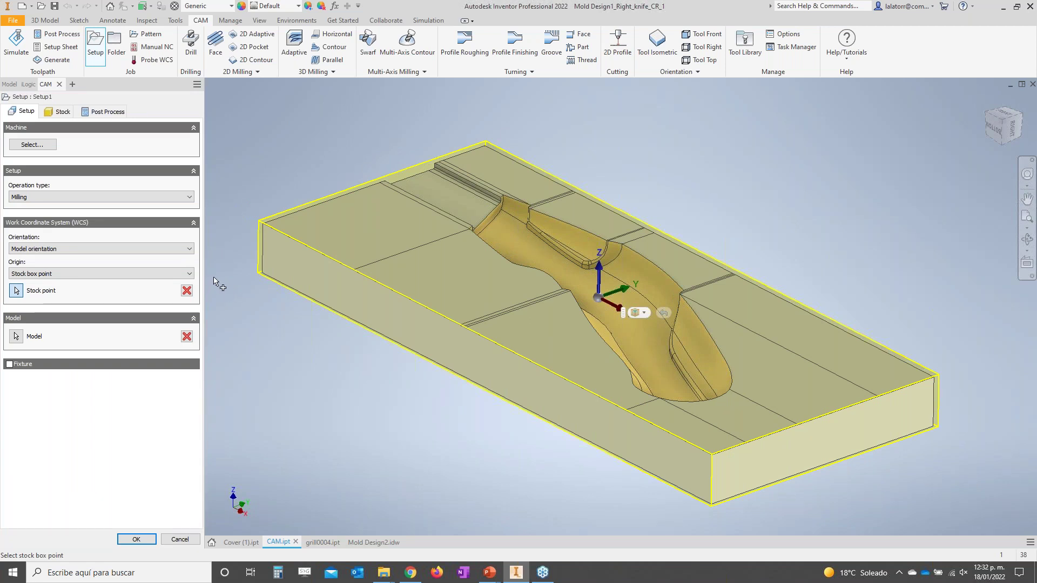
# Browse the system library of milling machines available for the setup and close it without choosing one.
pyautogui.click(48, 150)
pyautogui.scroll(-1, 687, 247)
pyautogui.scroll(1, 686, 246)
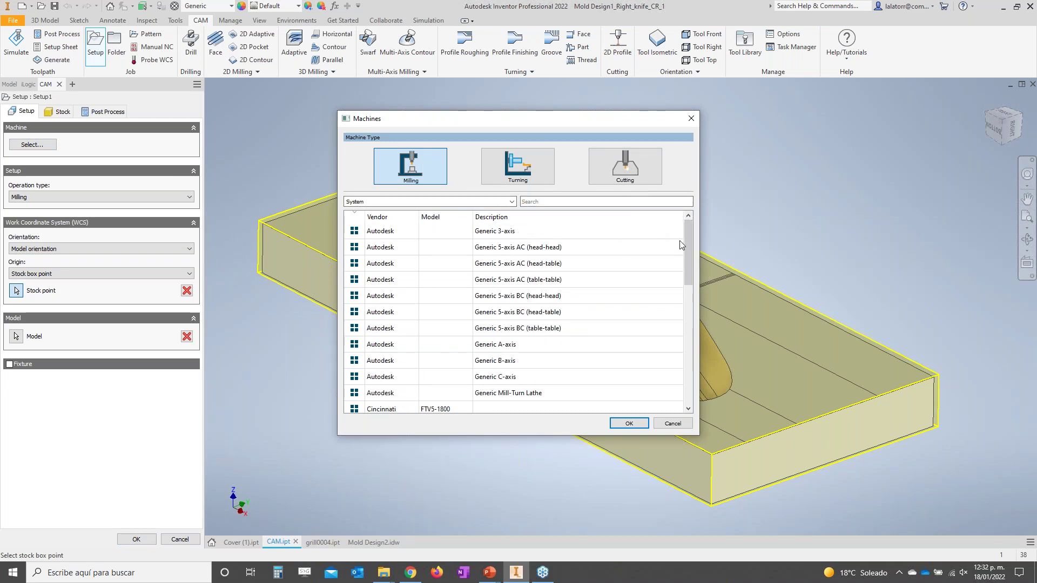
pyautogui.moveTo(691, 236); pyautogui.dragTo(691, 261)
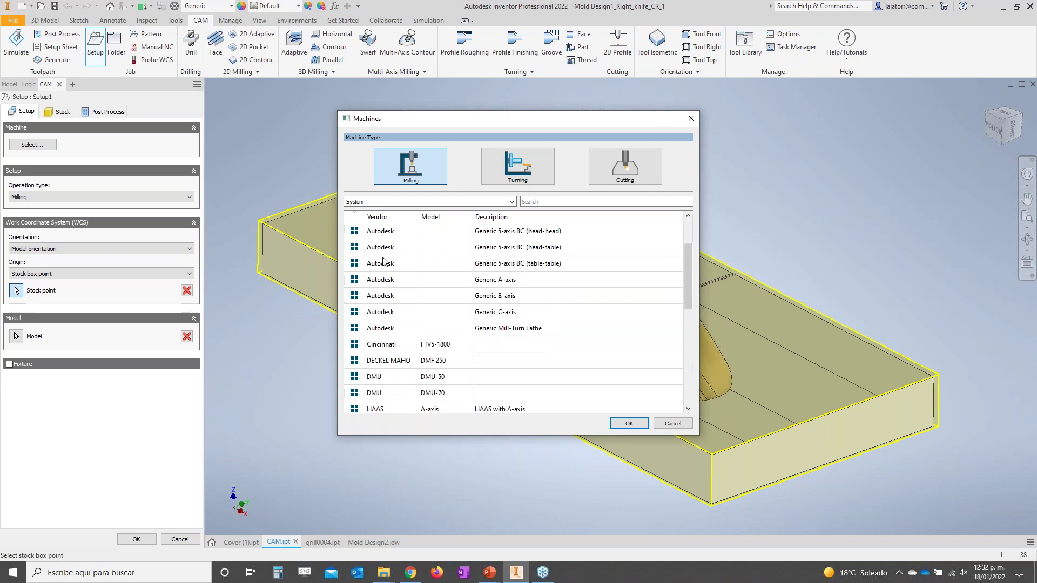
pyautogui.scroll(-1, 521, 282)
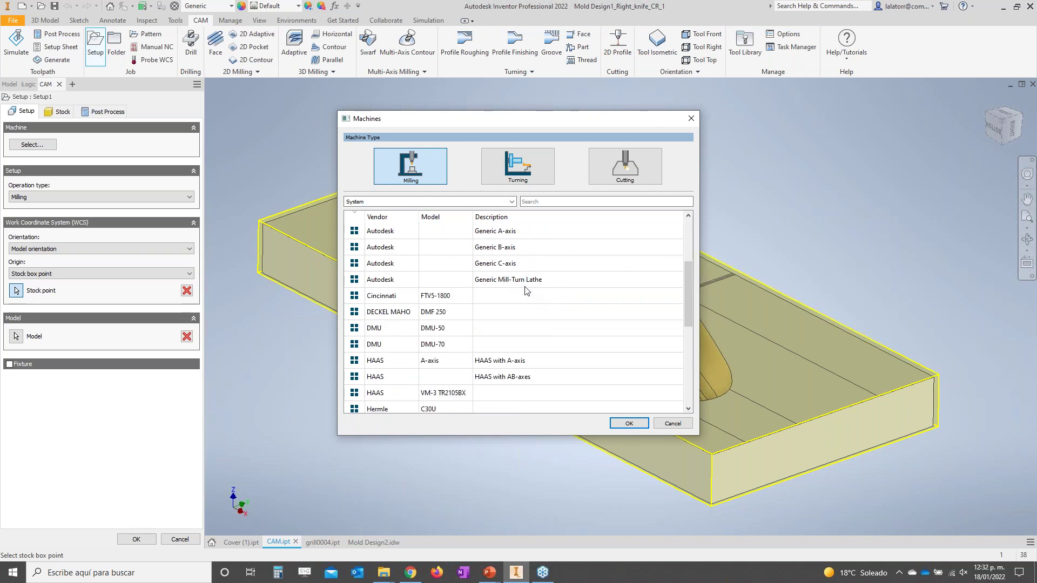
pyautogui.scroll(-2, 518, 291)
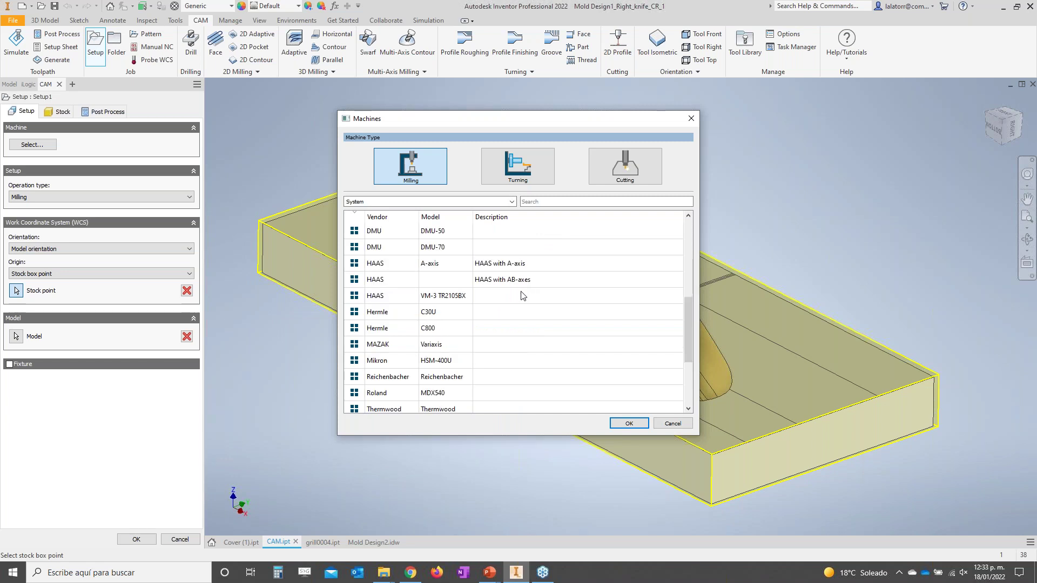
pyautogui.scroll(-2, 521, 296)
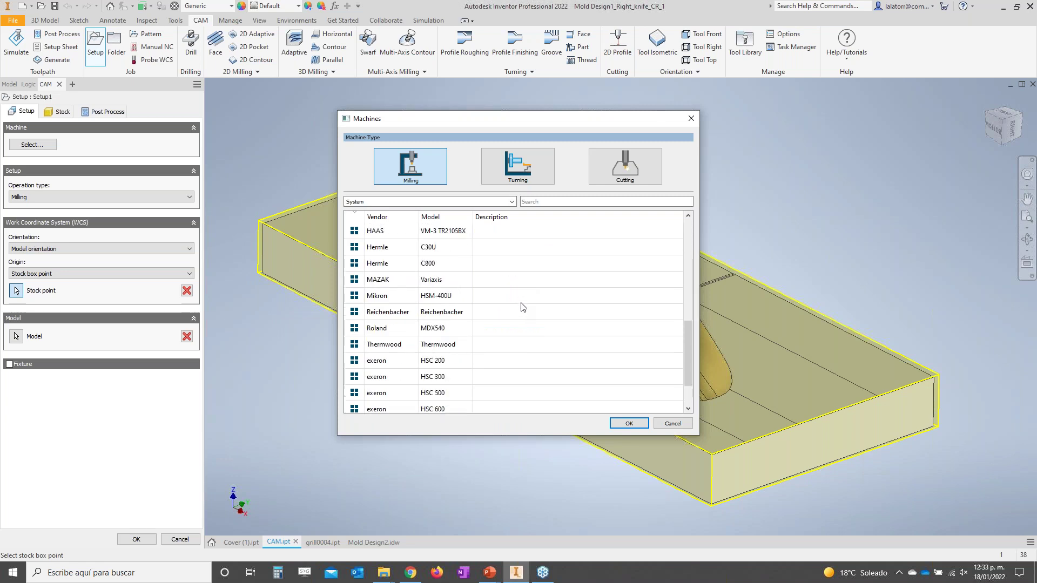
pyautogui.scroll(7, 523, 307)
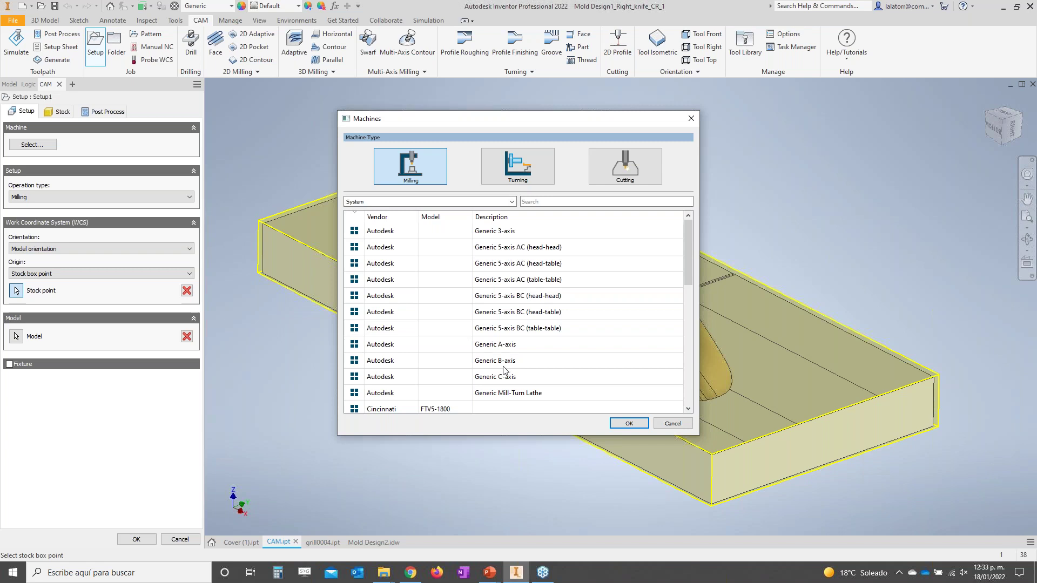
pyautogui.click(671, 424)
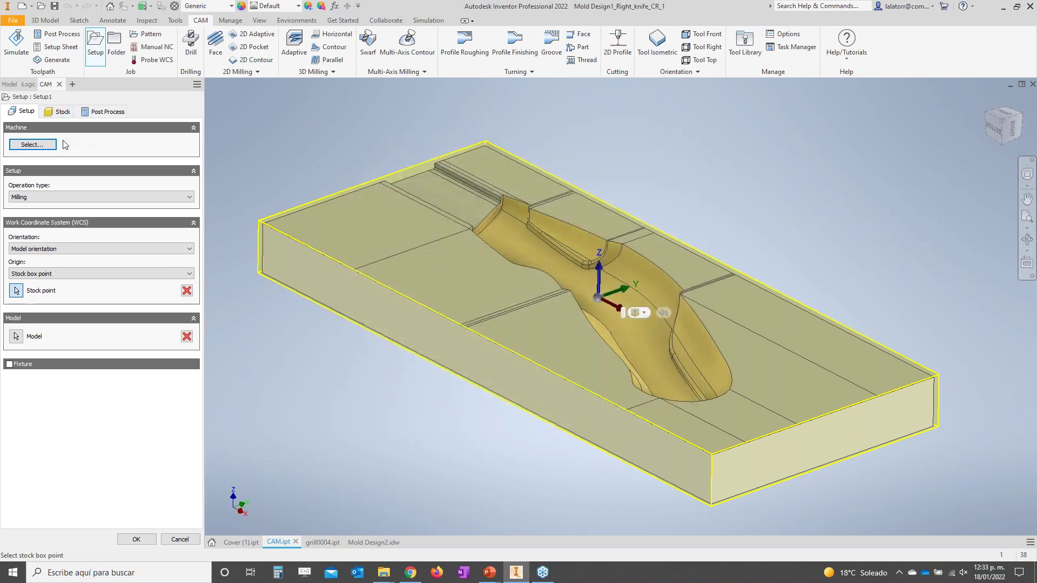
# Review the operation types offered for the setup, keeping Milling, and examine the work coordinate system's origin and axes.
pyautogui.click(150, 197)
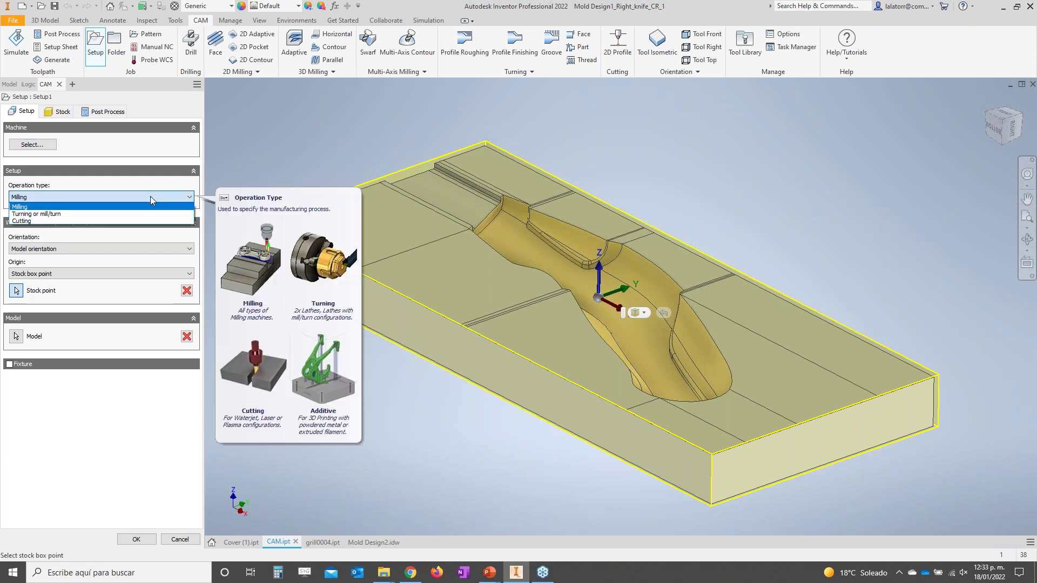
pyautogui.click(150, 196)
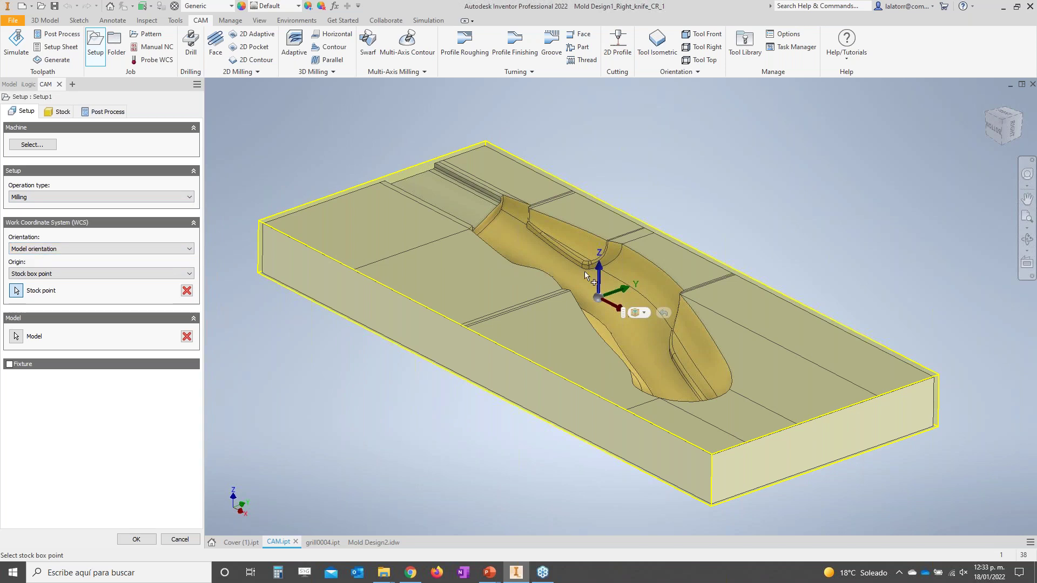
pyautogui.scroll(2, 602, 271)
pyautogui.scroll(2, 600, 277)
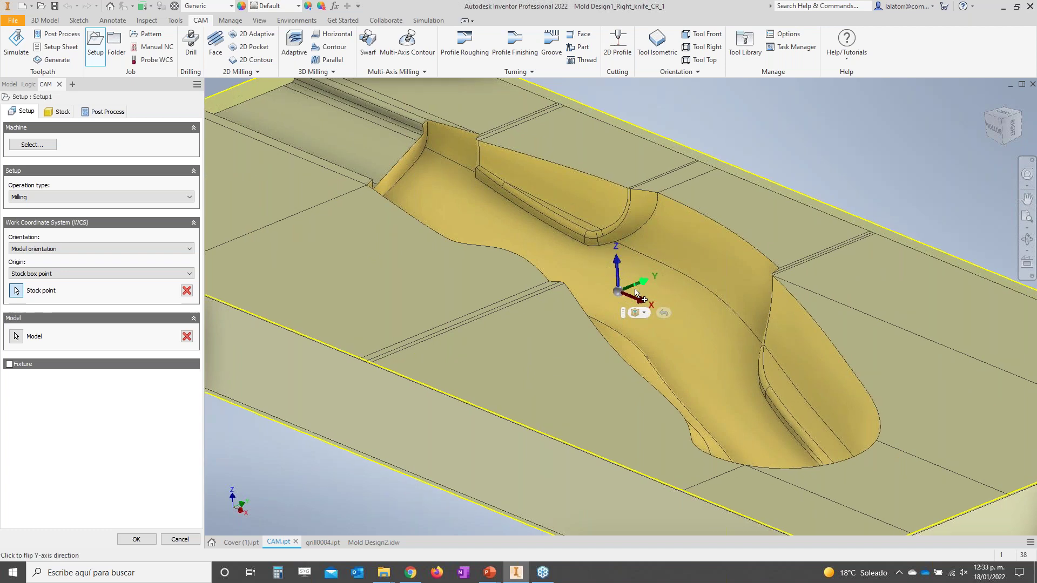
pyautogui.scroll(-2, 565, 292)
pyautogui.scroll(-1, 565, 294)
# Set the stock's top offset to 3 mm and inspect the added material at the block's corner.
pyautogui.click(59, 111)
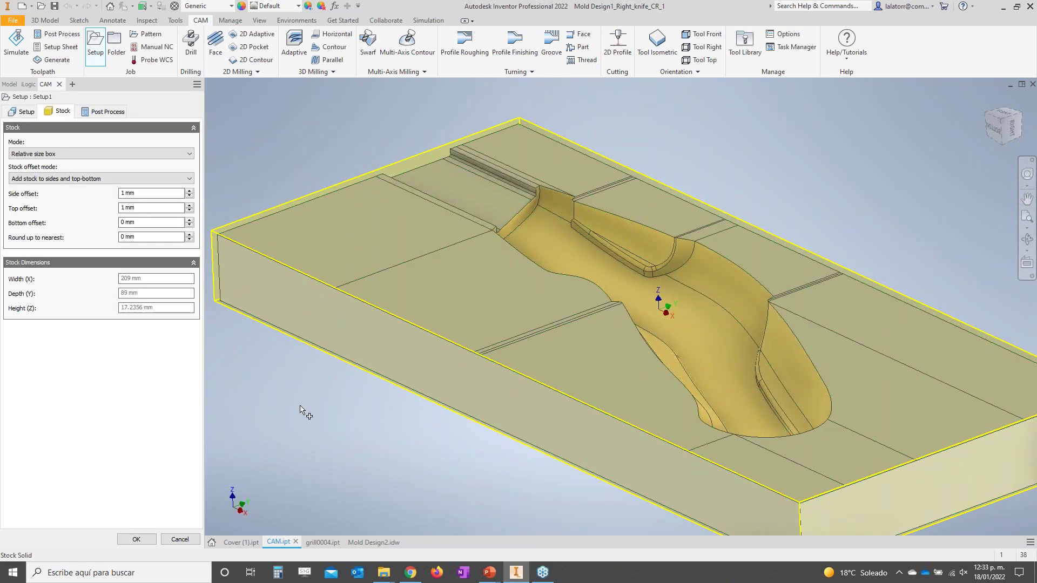
pyautogui.keyDown('shift'); pyautogui.moveTo(268, 343); pyautogui.dragTo(280, 307, button='middle'); pyautogui.keyUp('shift')
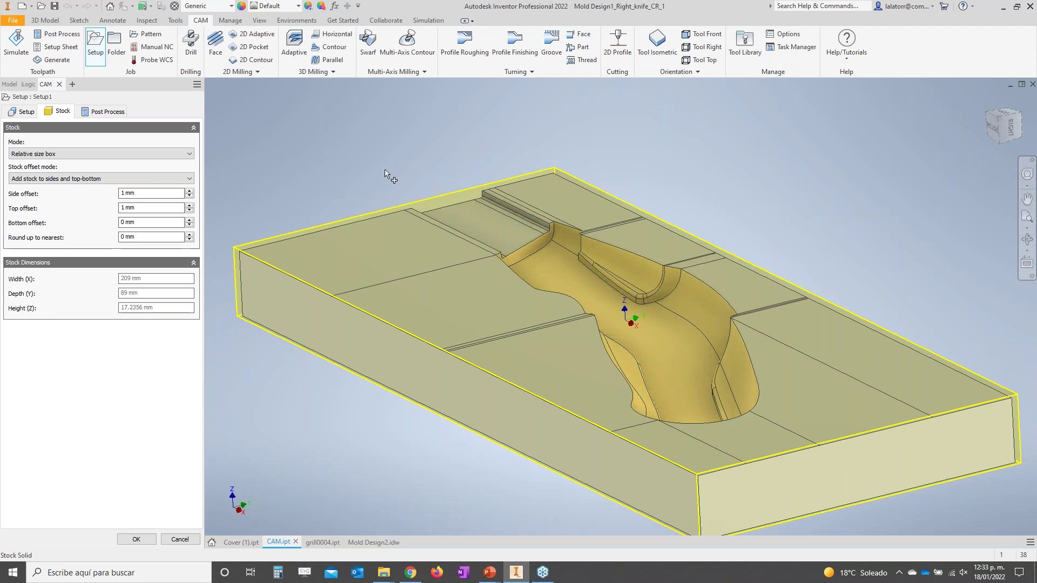
pyautogui.click(152, 208)
pyautogui.write('3')
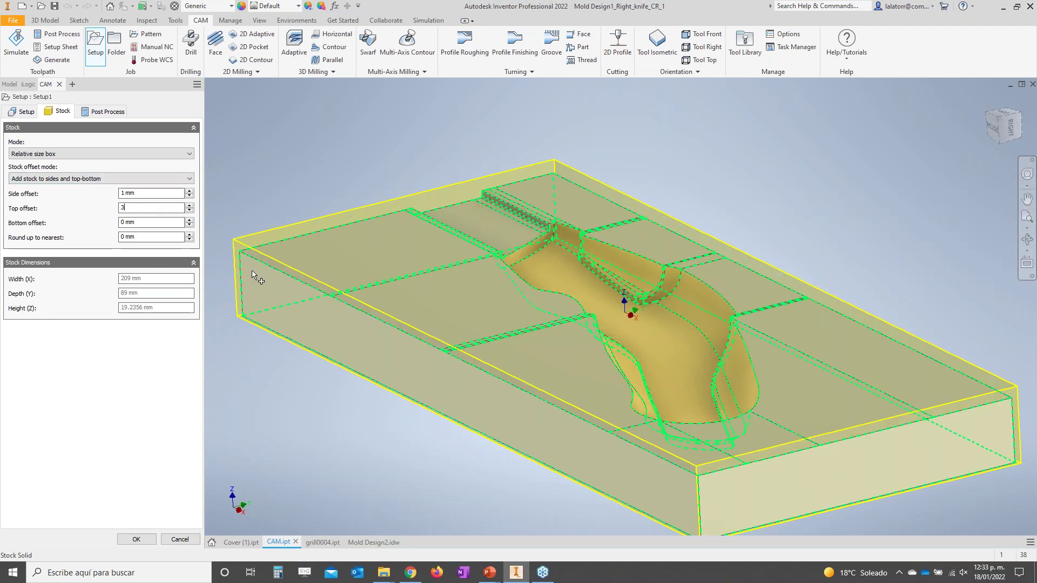
pyautogui.scroll(5, 257, 285)
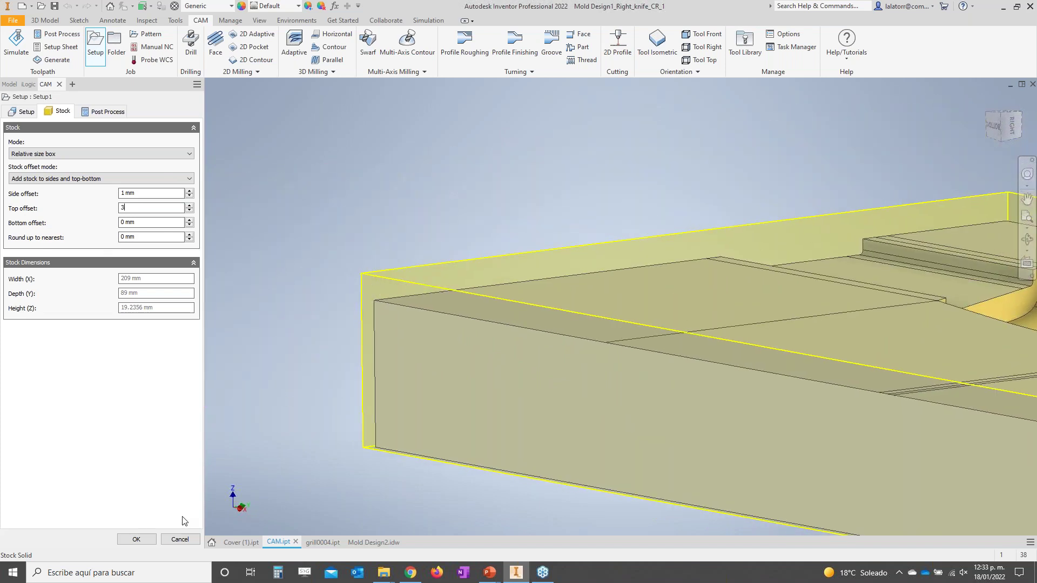
# Review the setup's post-process settings, keeping program number 1001, and confirm the setup.
pyautogui.click(105, 112)
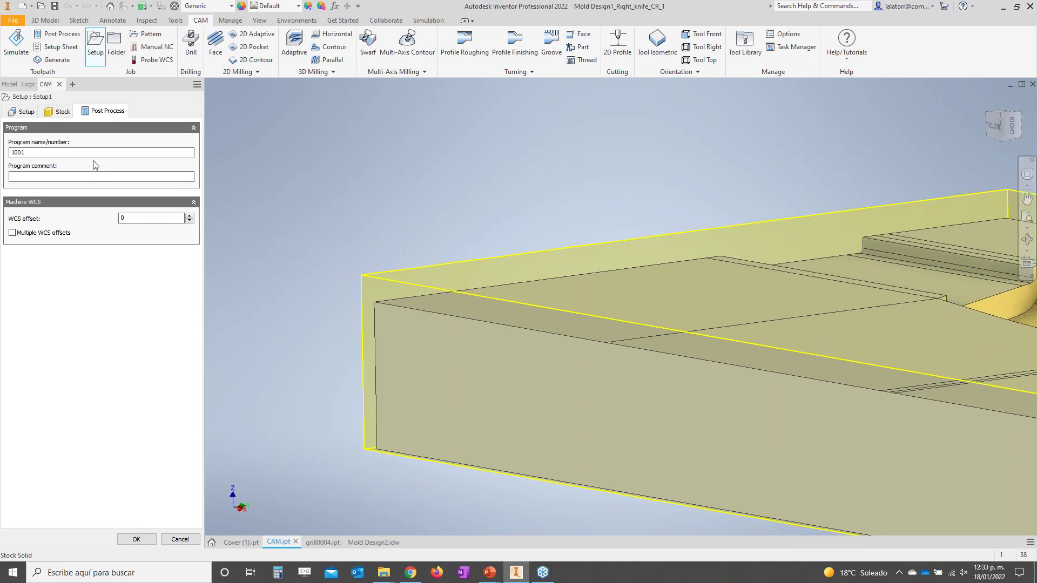
pyautogui.click(33, 153)
pyautogui.click(136, 539)
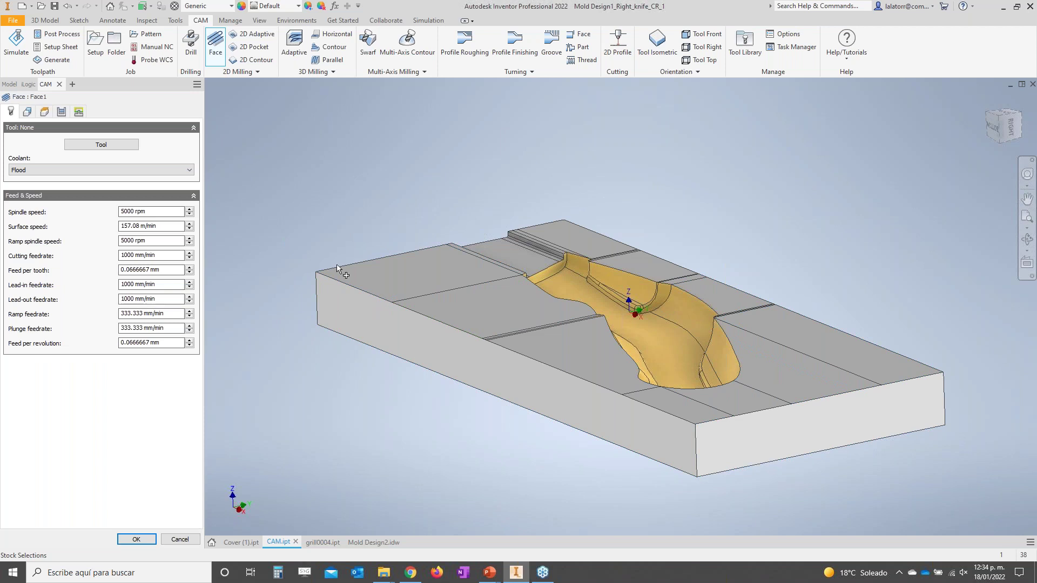
# Assign the #1 - Ø50mm face mill from the tool library's face mills to the Face operation.
pyautogui.click(93, 146)
pyautogui.click(234, 106)
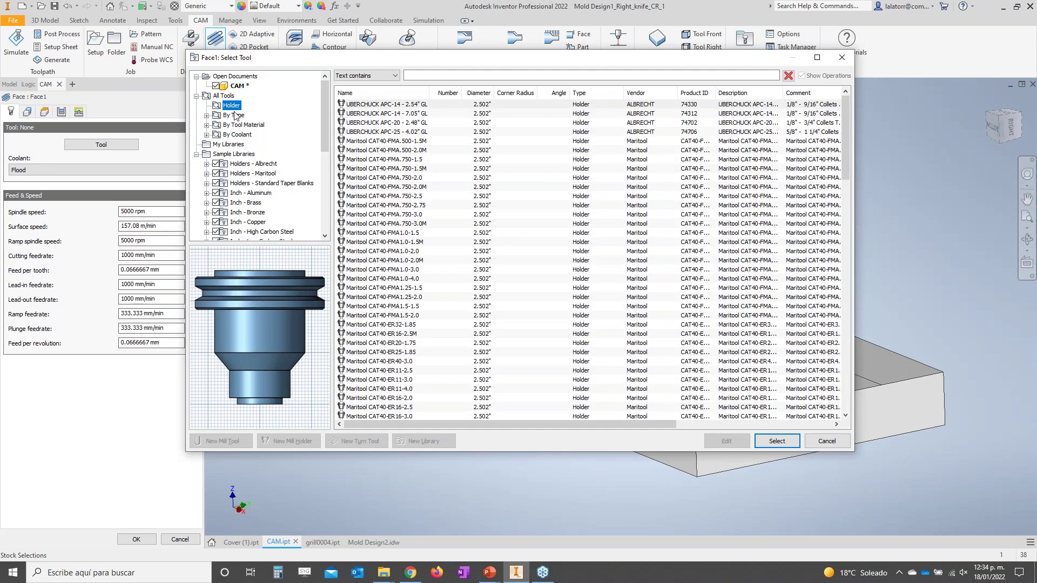
pyautogui.click(234, 115)
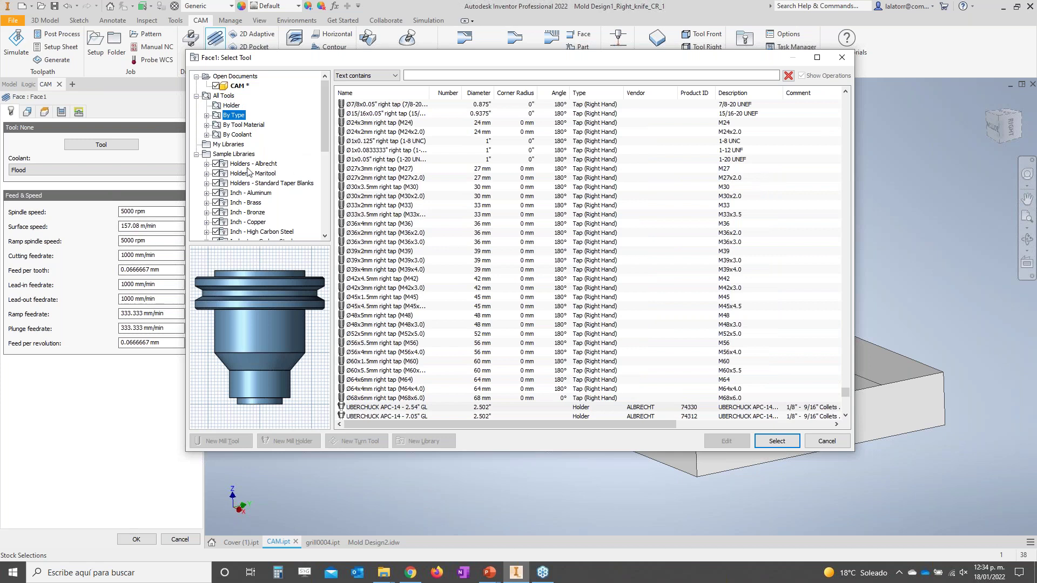
pyautogui.click(207, 116)
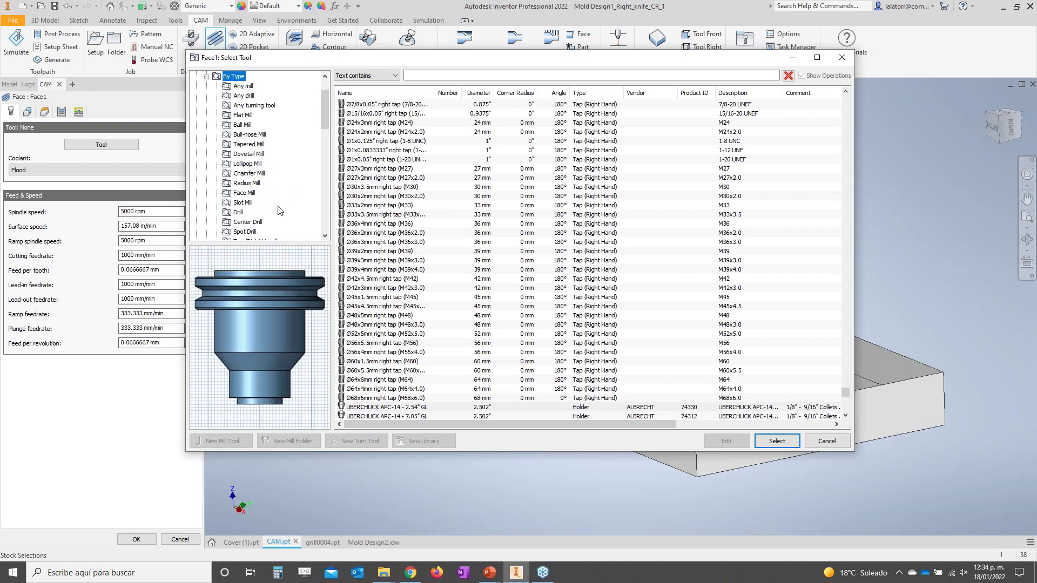
pyautogui.click(247, 195)
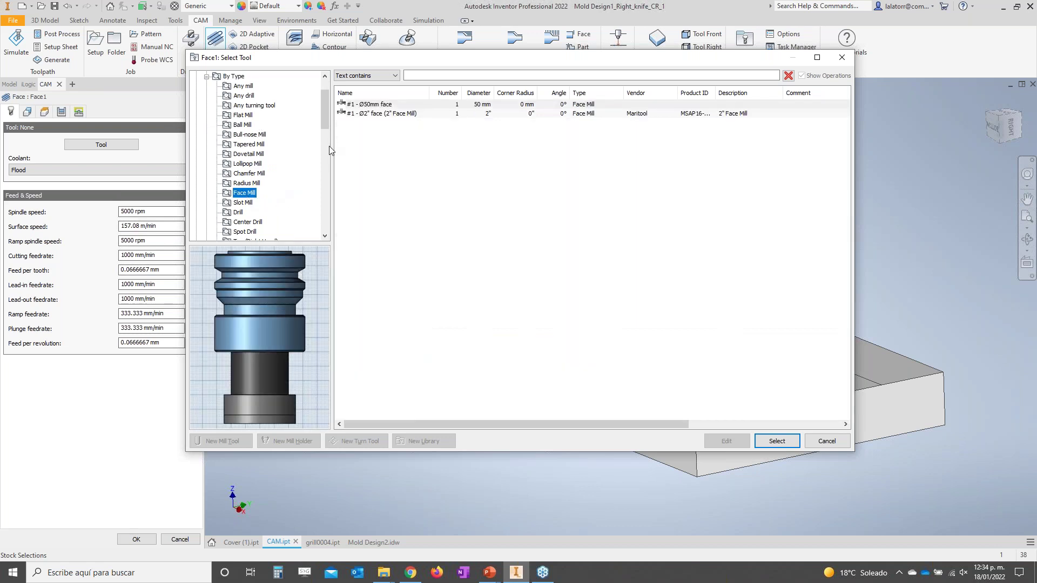
pyautogui.click(371, 105)
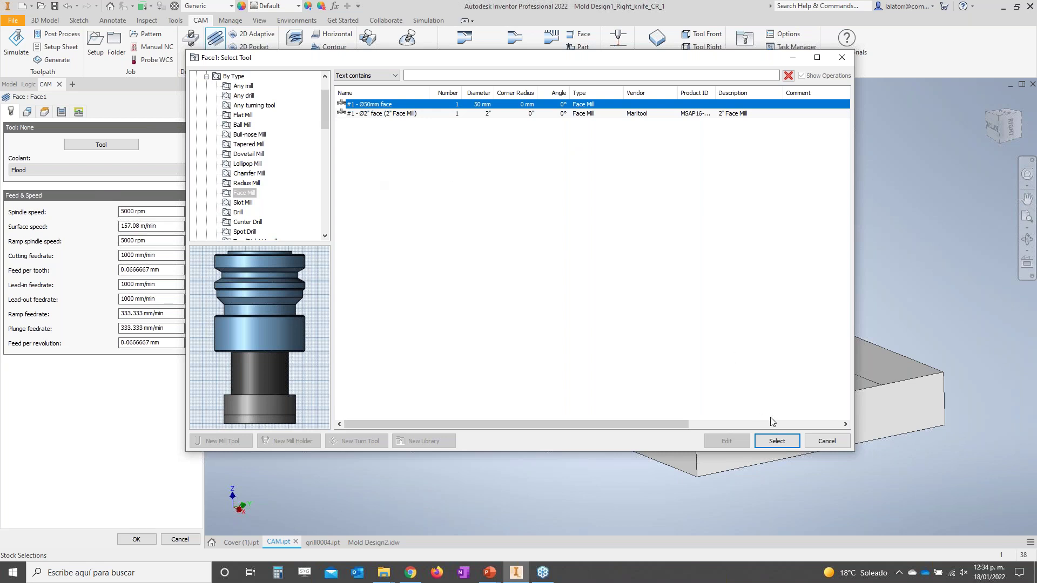
pyautogui.click(777, 442)
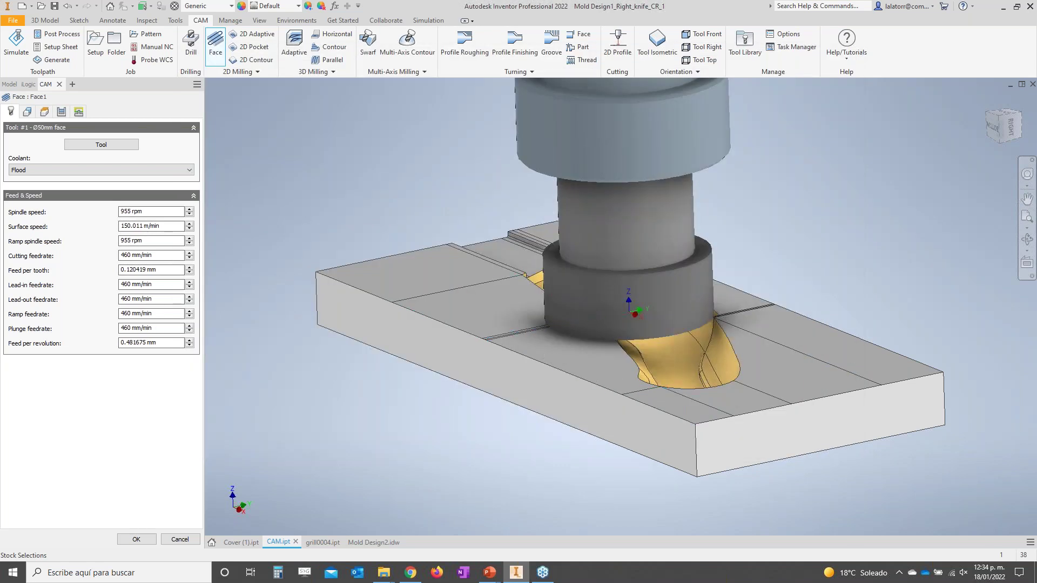
# Examine the Ø50mm face mill's cutter, shaft, holder, holder geometry and feed and speed definitions, leaving them without changes.
pyautogui.click(108, 145)
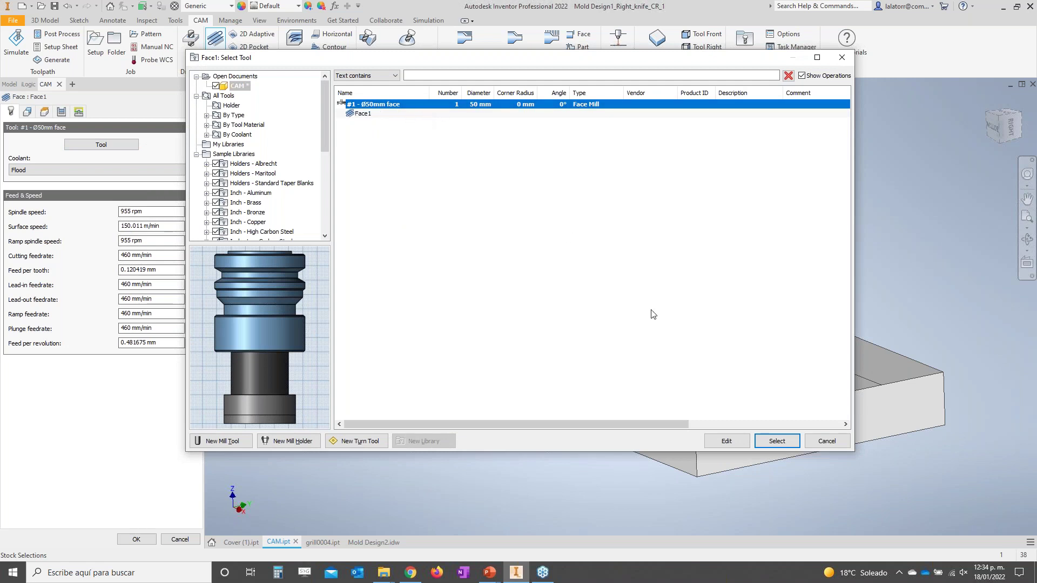
pyautogui.click(724, 440)
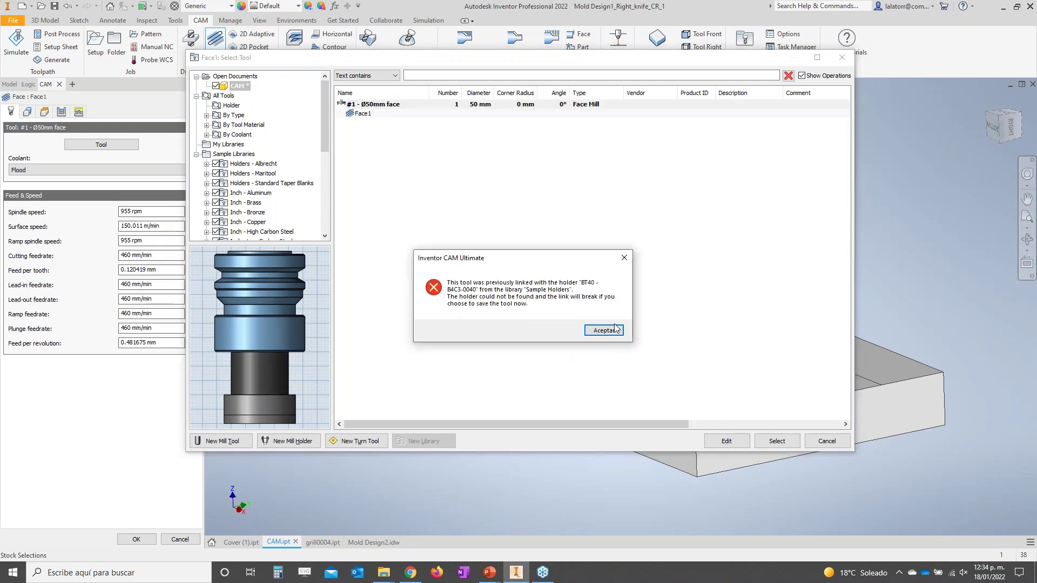
pyautogui.click(601, 330)
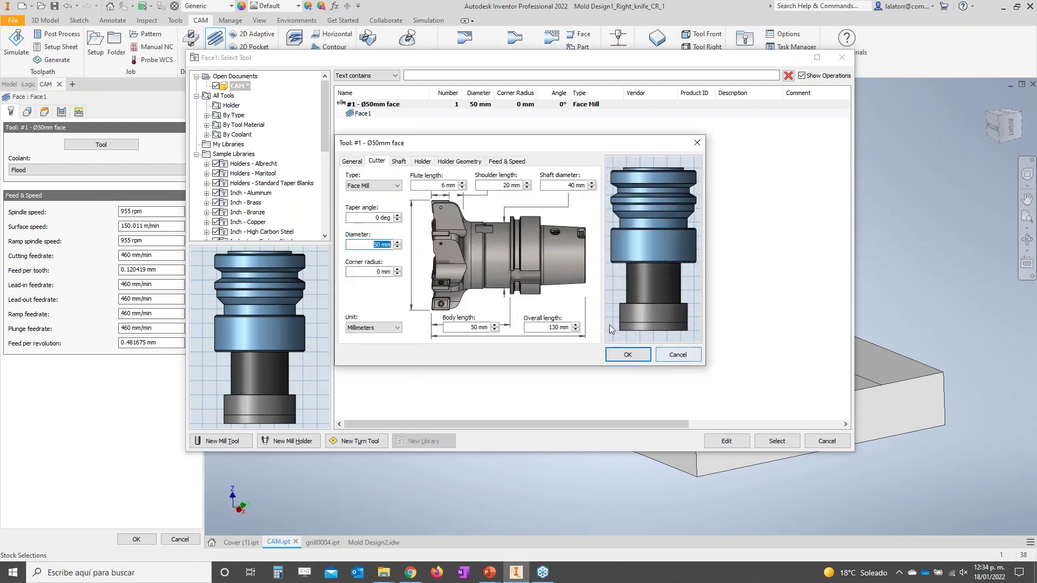
pyautogui.moveTo(506, 148); pyautogui.dragTo(564, 146)
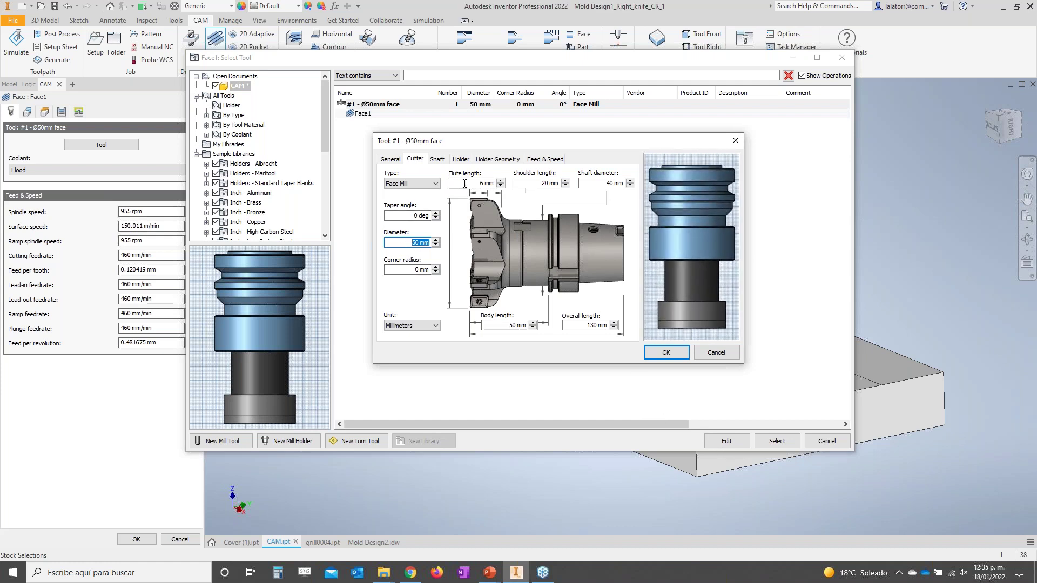
pyautogui.click(437, 159)
pyautogui.click(462, 159)
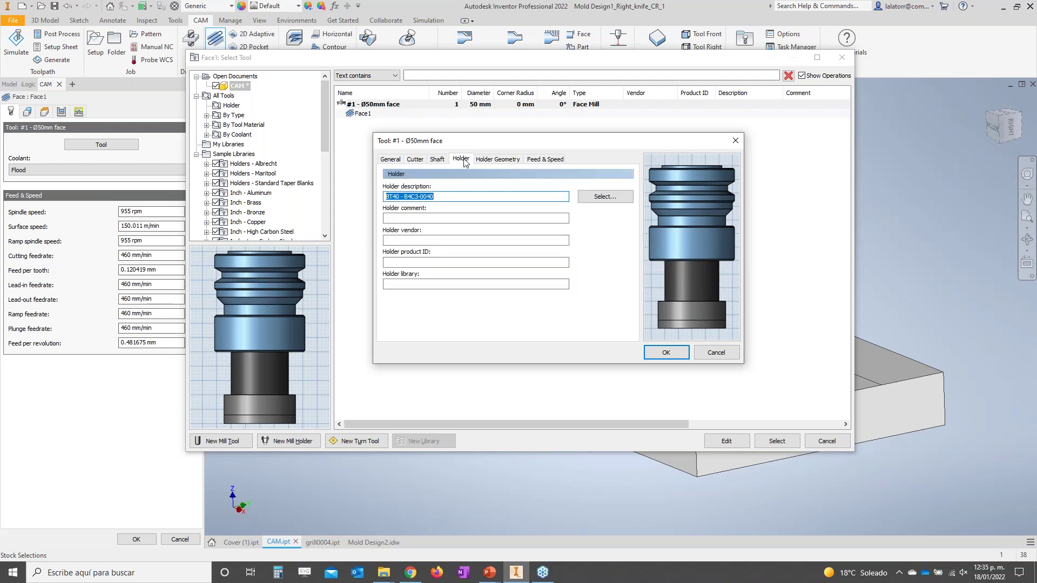
pyautogui.click(494, 159)
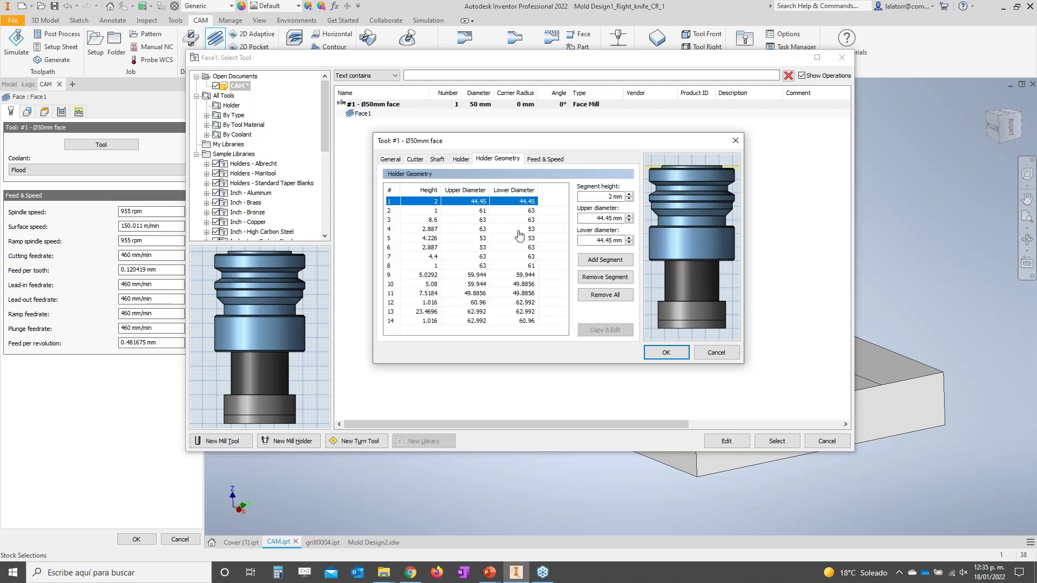
pyautogui.click(537, 159)
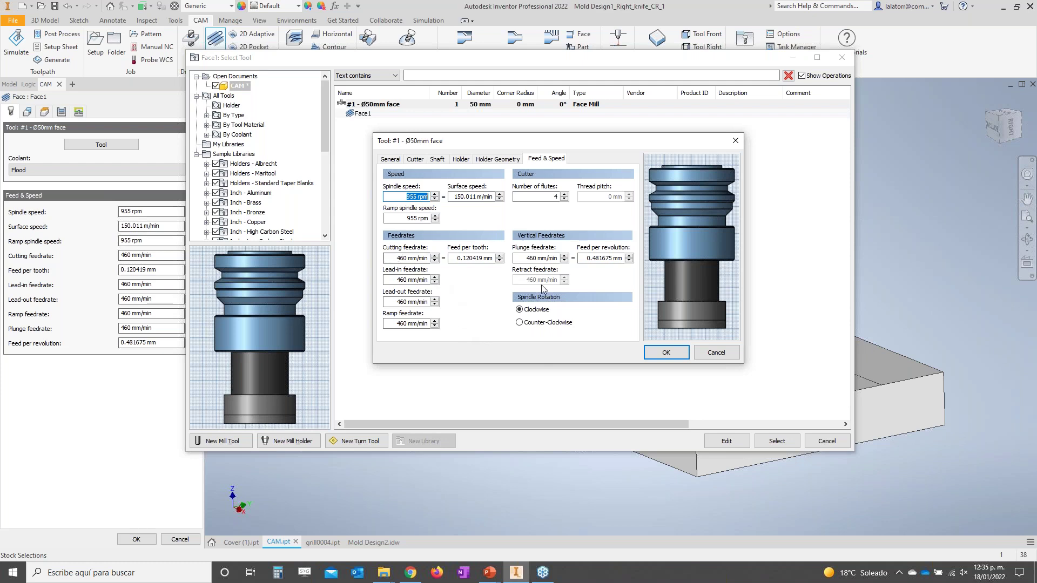
pyautogui.scroll(3, 649, 322)
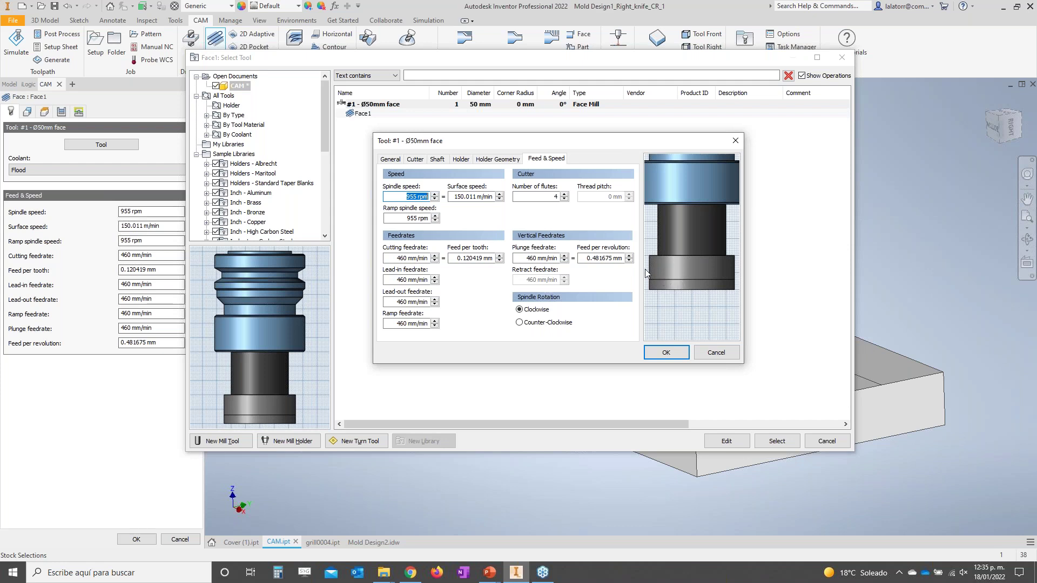
pyautogui.scroll(-3, 646, 274)
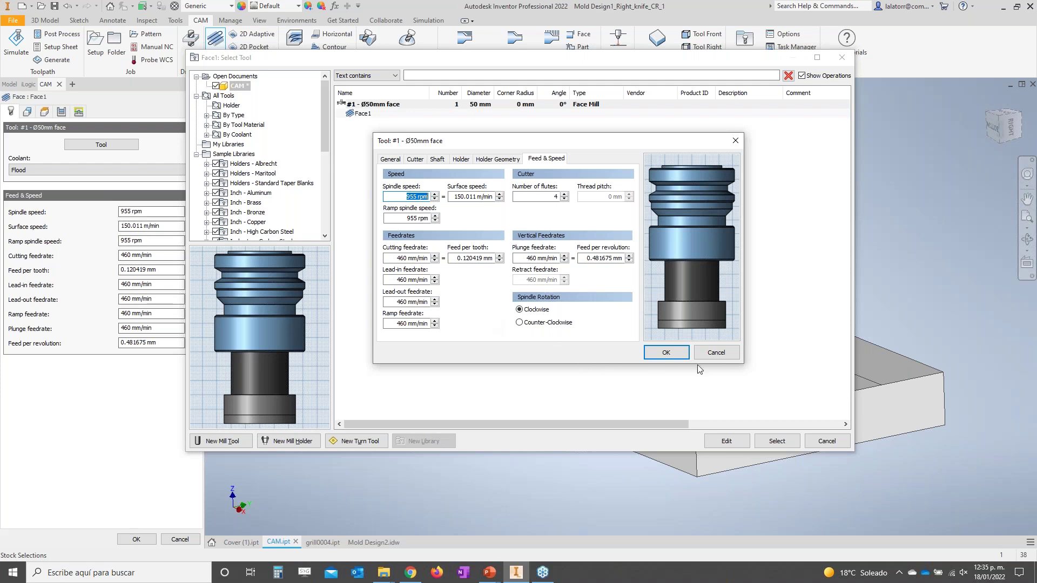
pyautogui.click(718, 355)
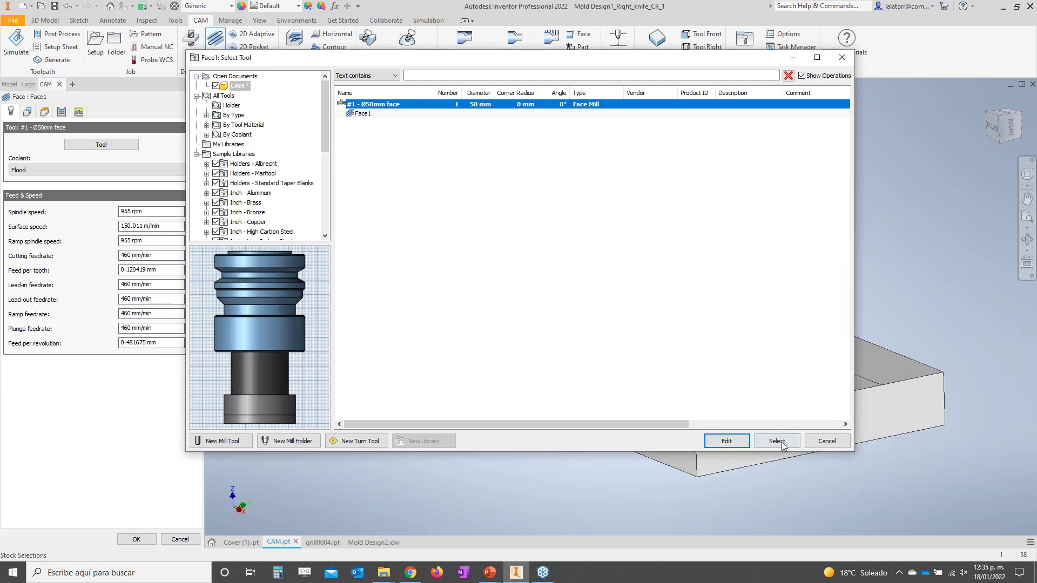
# Accept the Ø50mm face mill for the Face operation and review its stock contour, heights, passes and linking settings without changing them.
pyautogui.click(777, 441)
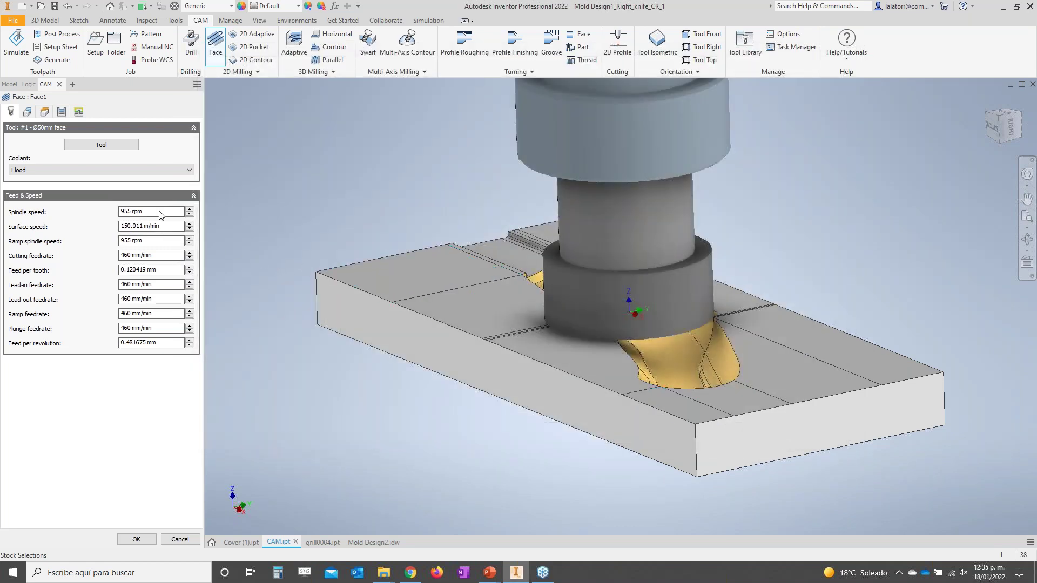
pyautogui.click(162, 226)
pyautogui.click(27, 112)
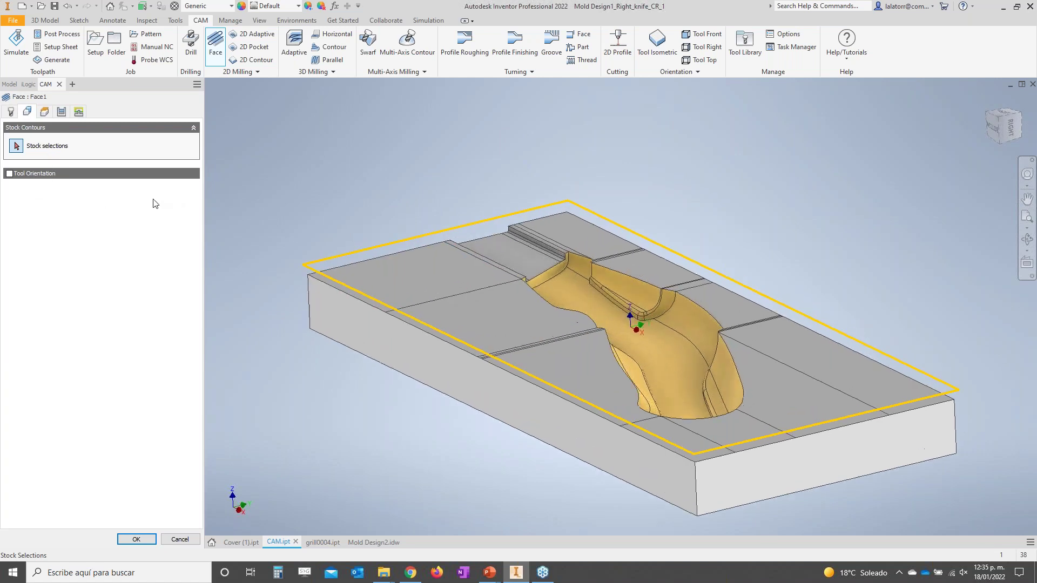
pyautogui.click(648, 247)
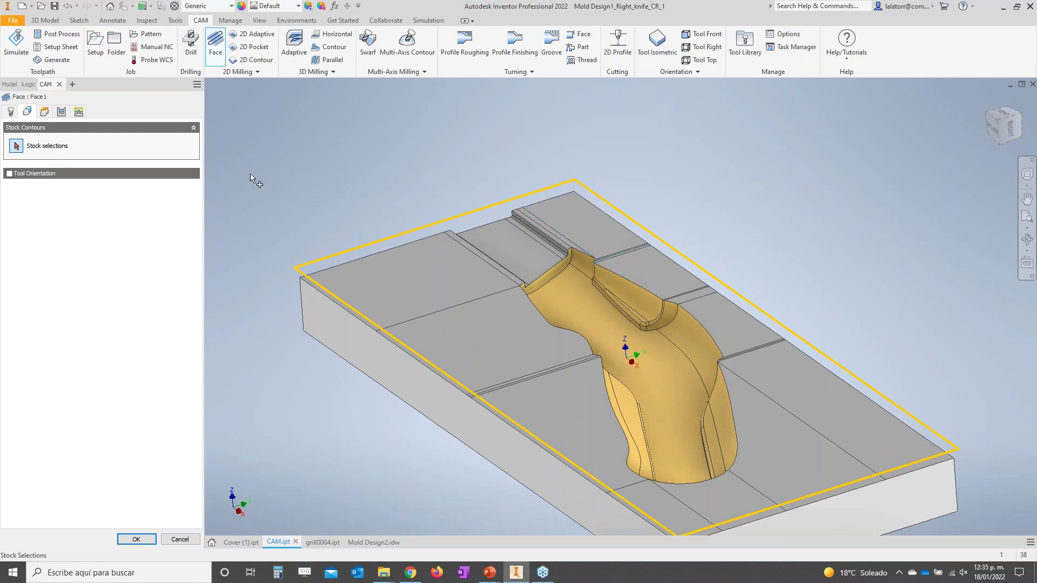
pyautogui.click(44, 112)
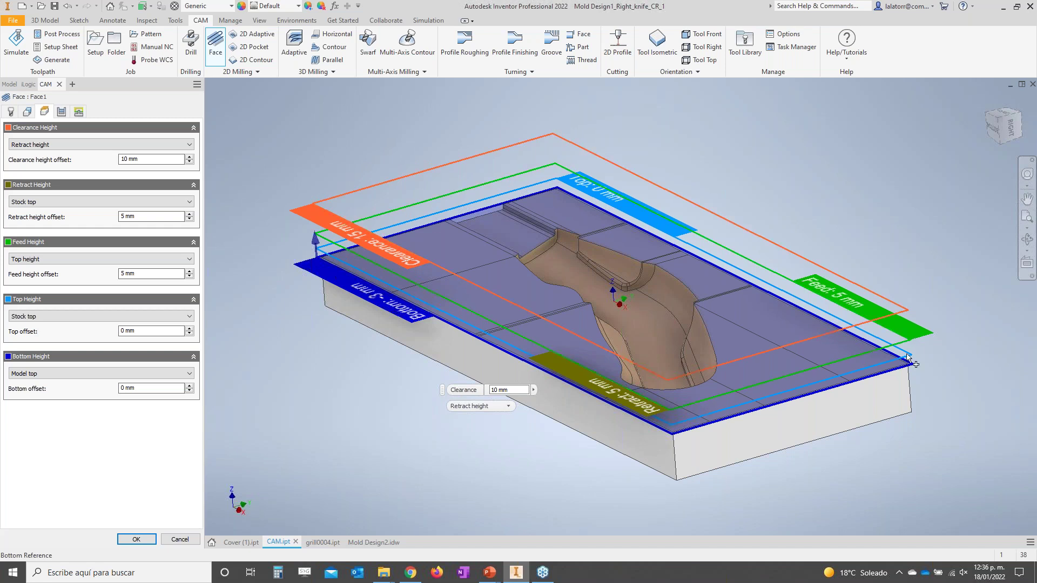
pyautogui.click(62, 111)
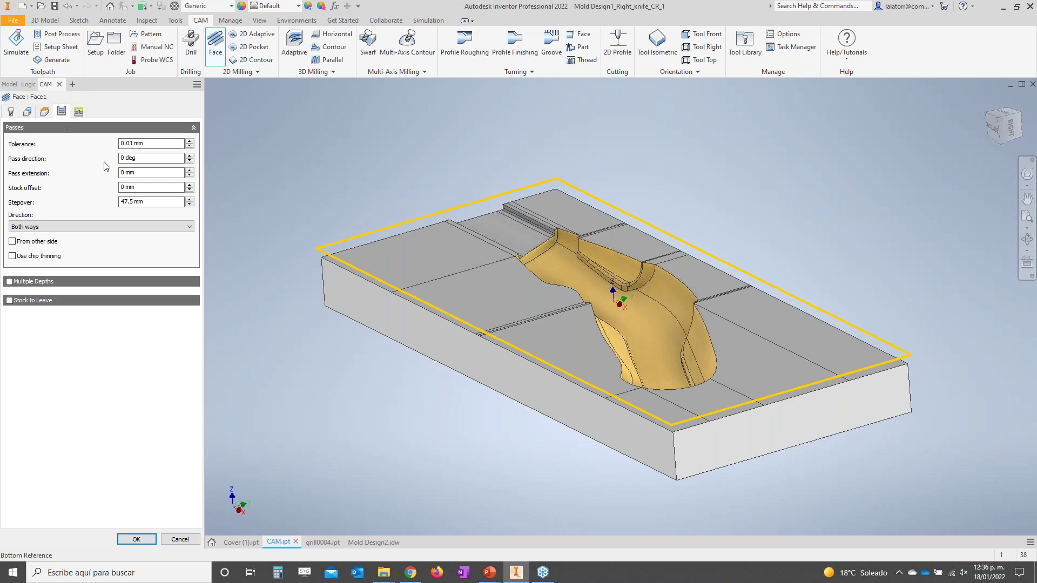
pyautogui.click(79, 112)
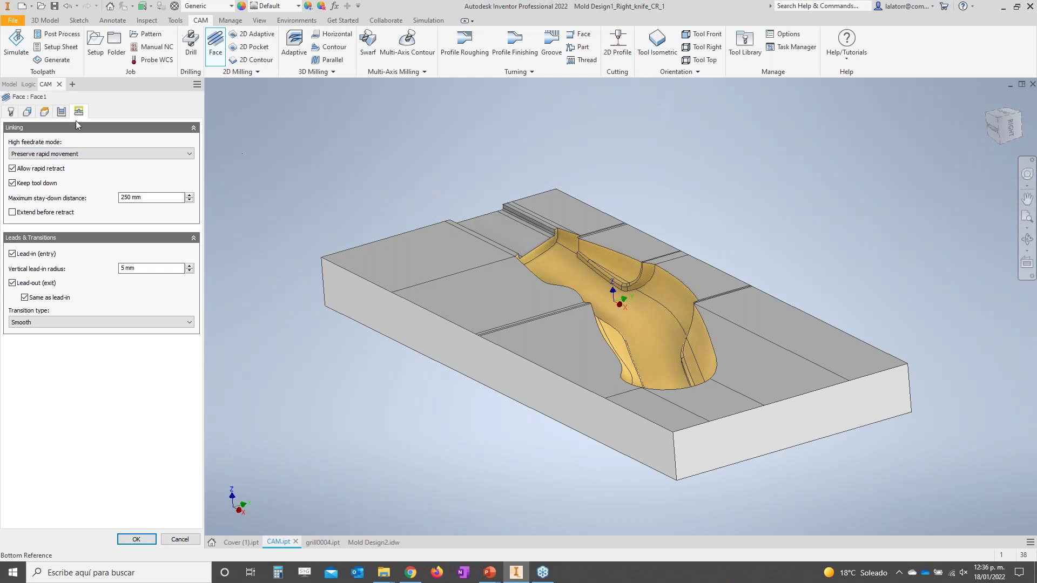
pyautogui.click(62, 111)
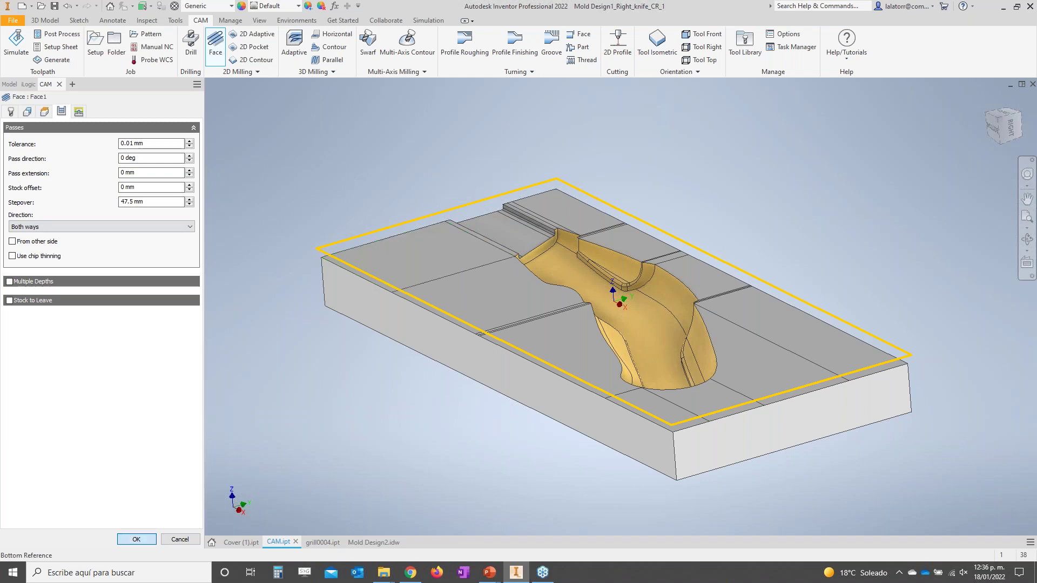
# Confirm the Face operation and inspect its generated toolpath over the block.
pyautogui.click(136, 539)
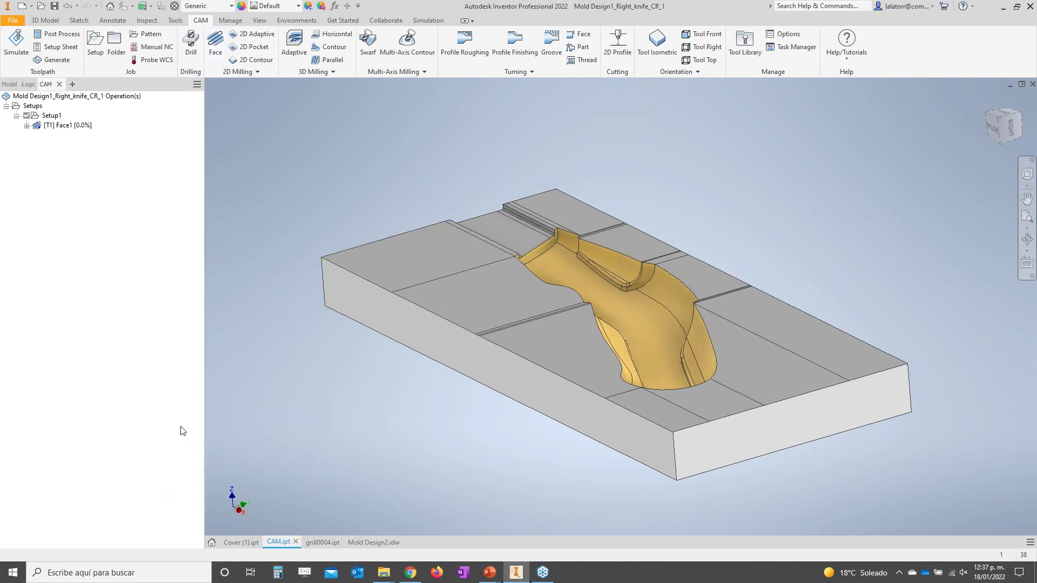
pyautogui.click(57, 125)
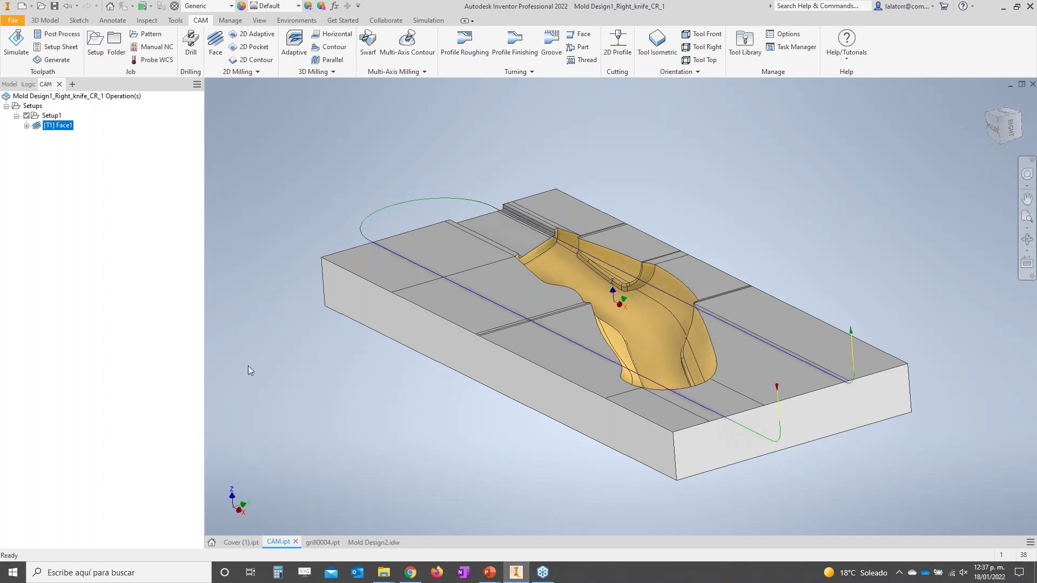
pyautogui.keyDown('shift'); pyautogui.moveTo(326, 387); pyautogui.dragTo(346, 378, button='middle'); pyautogui.keyUp('shift')
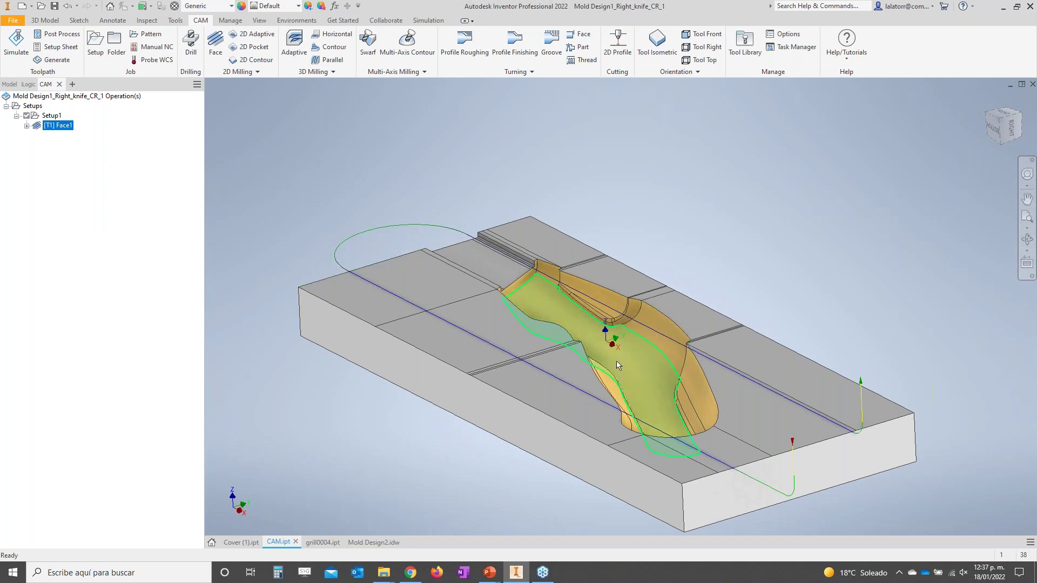
pyautogui.click(302, 147)
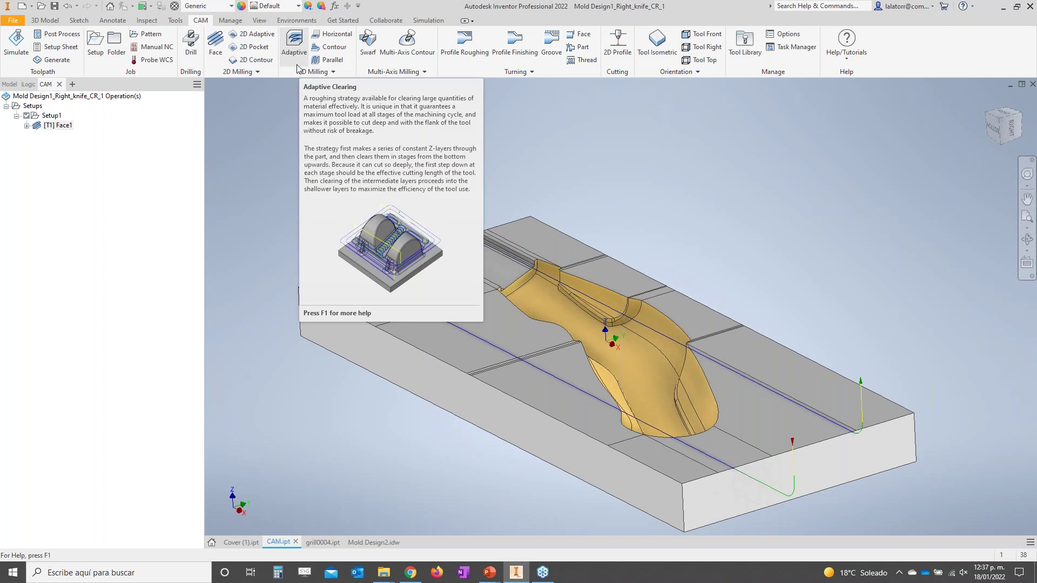
# Create a 3D Adaptive clearing operation and assign it the Ø3R1mm bullnose endmill from the library's bull-nose mills.
pyautogui.click(328, 73)
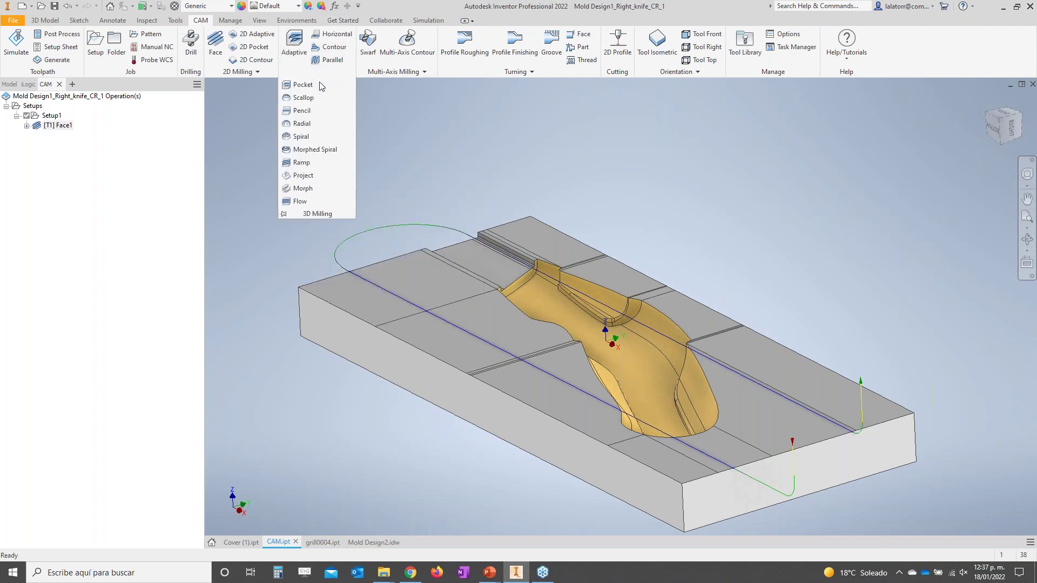
pyautogui.click(294, 42)
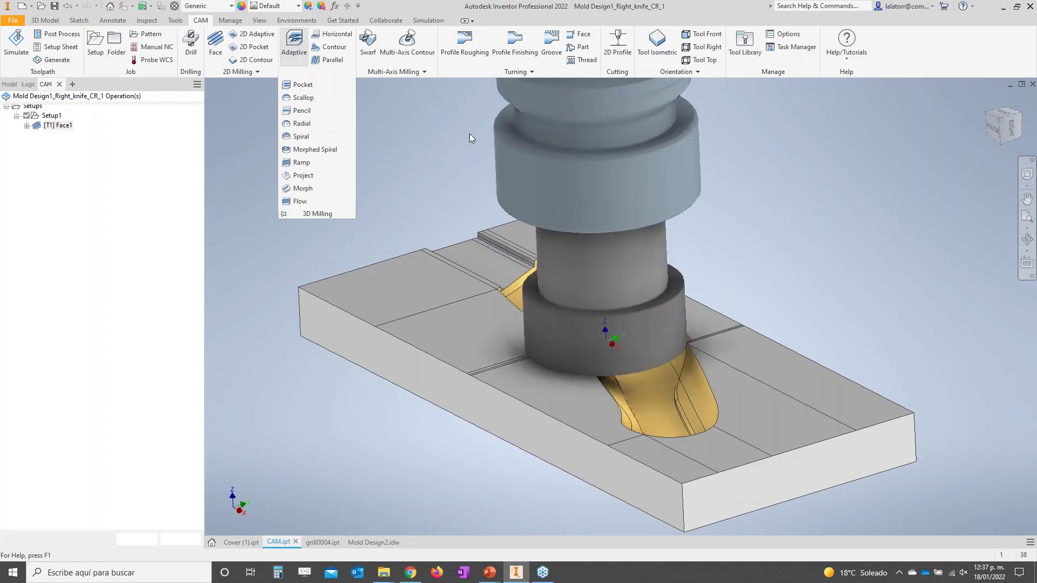
pyautogui.click(82, 146)
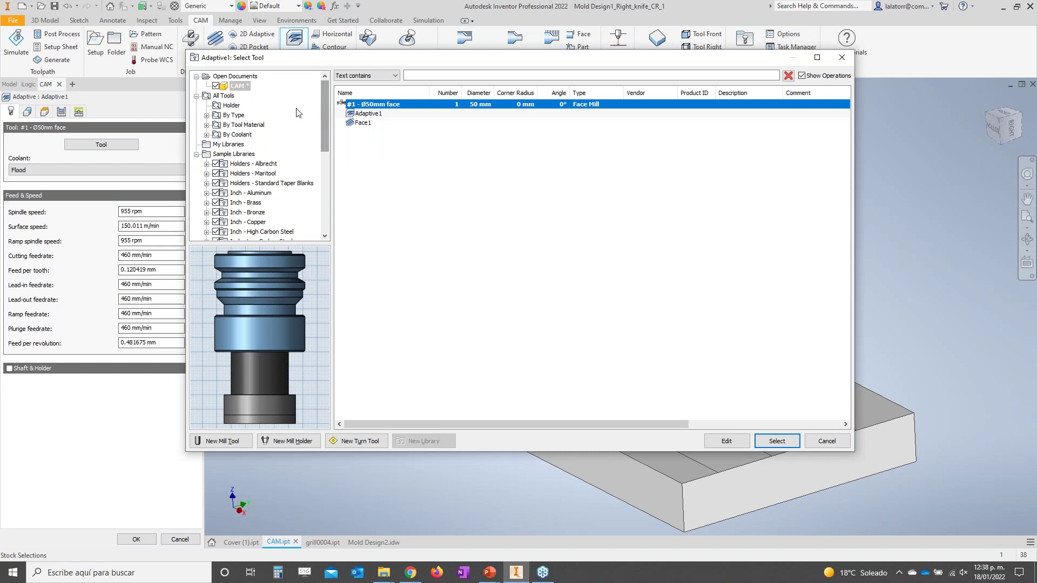
pyautogui.click(206, 115)
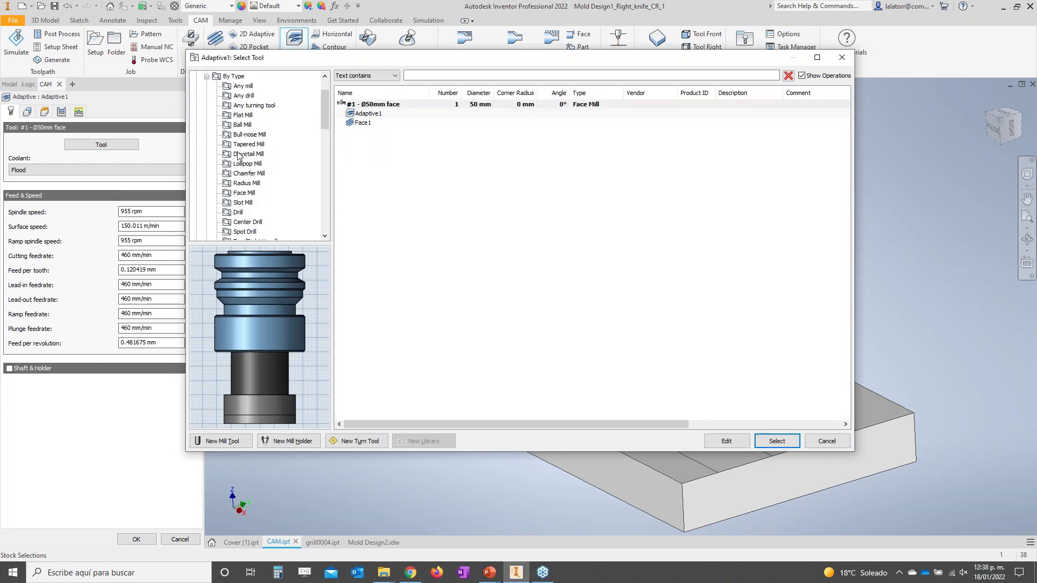
pyautogui.click(249, 134)
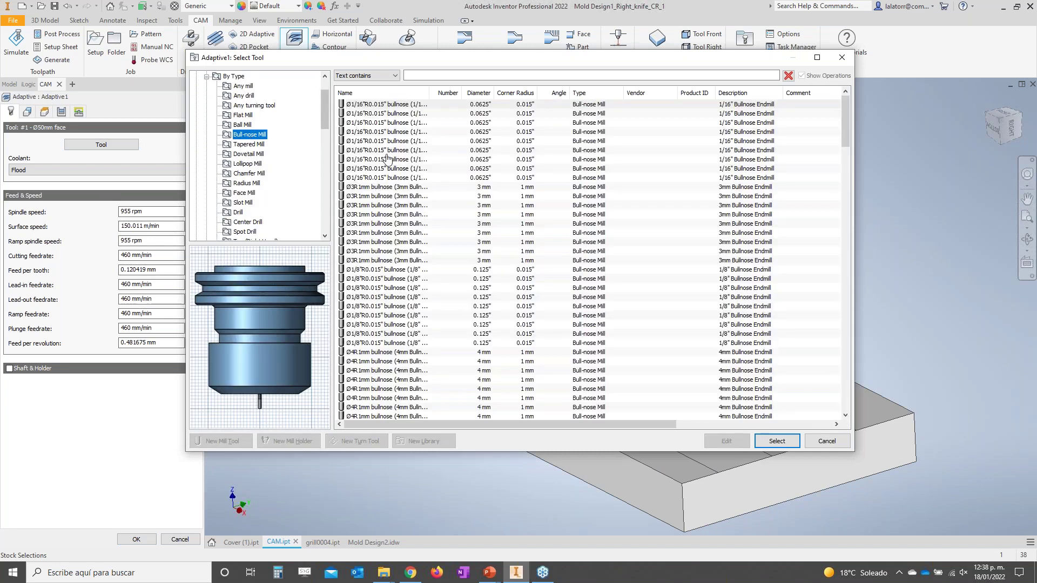
pyautogui.click(366, 188)
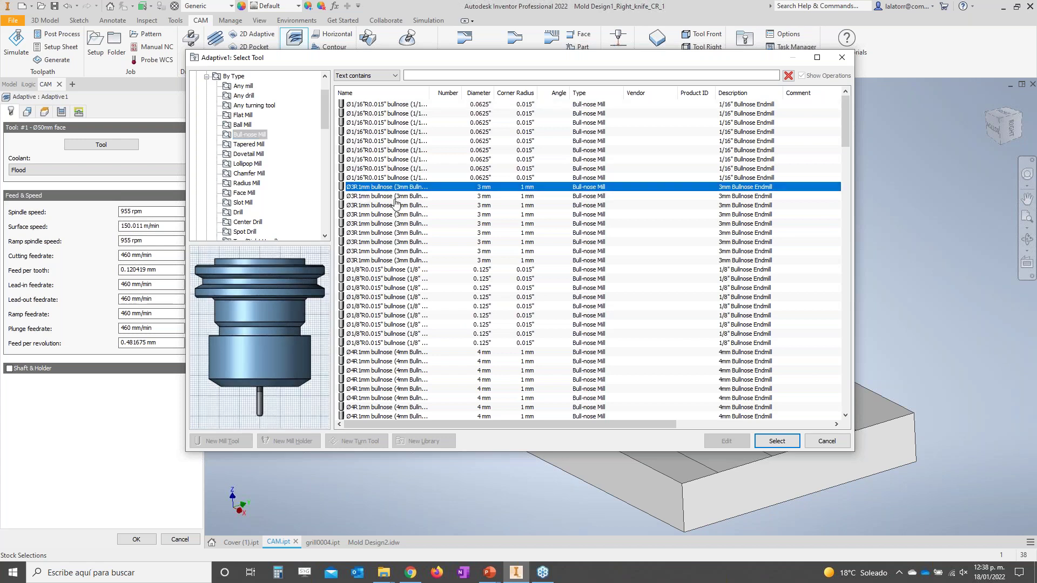
pyautogui.click(782, 443)
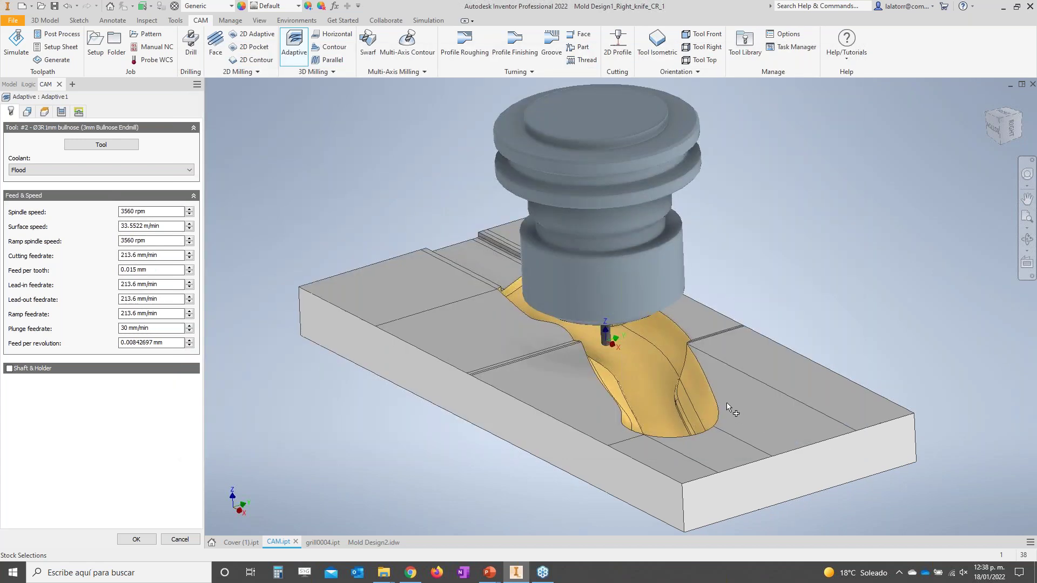
pyautogui.keyDown('shift'); pyautogui.moveTo(727, 403); pyautogui.dragTo(758, 381, button='middle'); pyautogui.keyUp('shift')
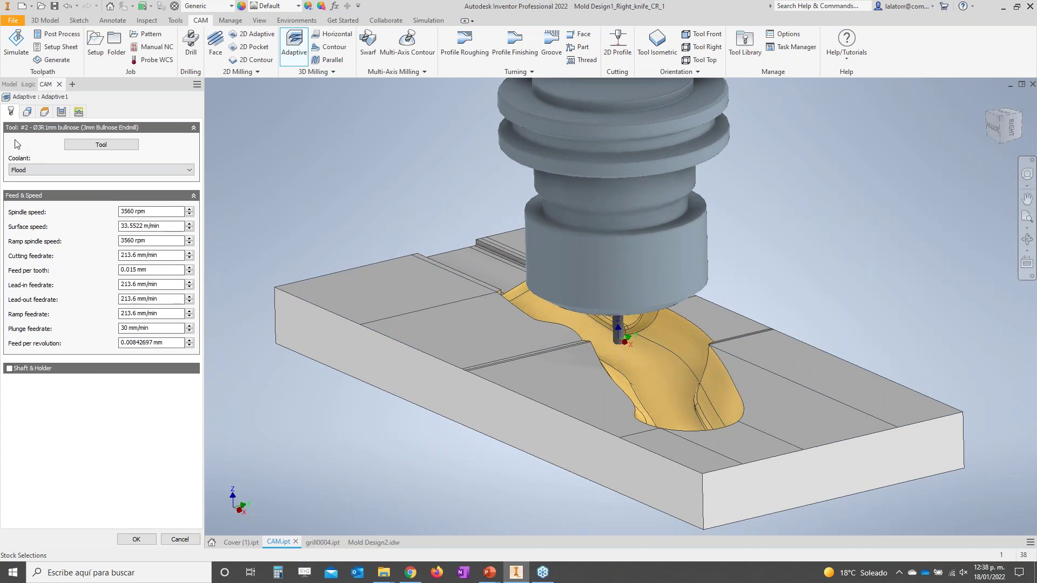
# Use the block's underside outline as the Adaptive operation's stock contour and review its rest machining and height settings.
pyautogui.click(26, 114)
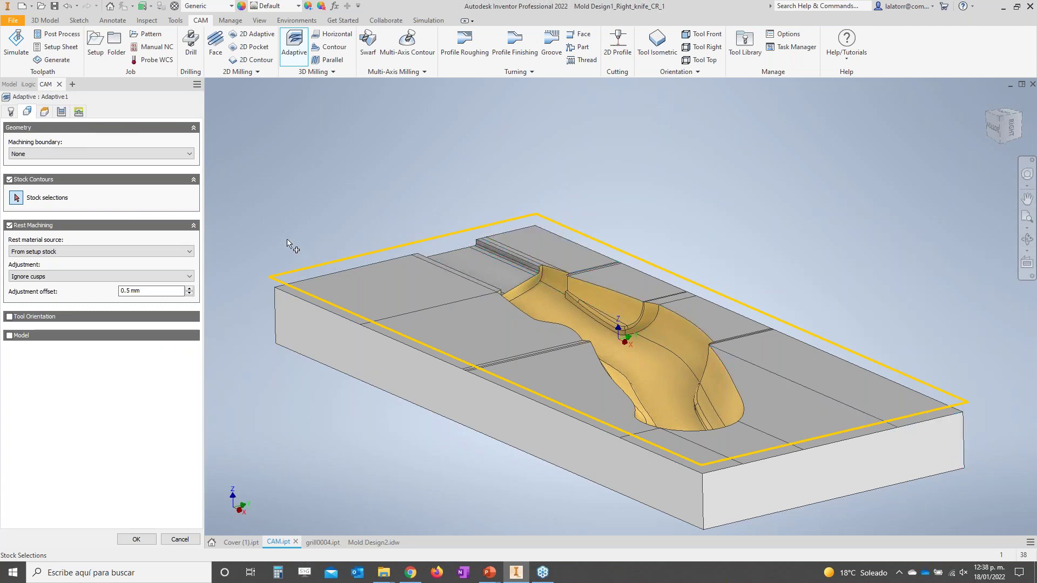
pyautogui.keyDown('shift'); pyautogui.moveTo(273, 288); pyautogui.dragTo(359, 343, button='middle'); pyautogui.keyUp('shift')
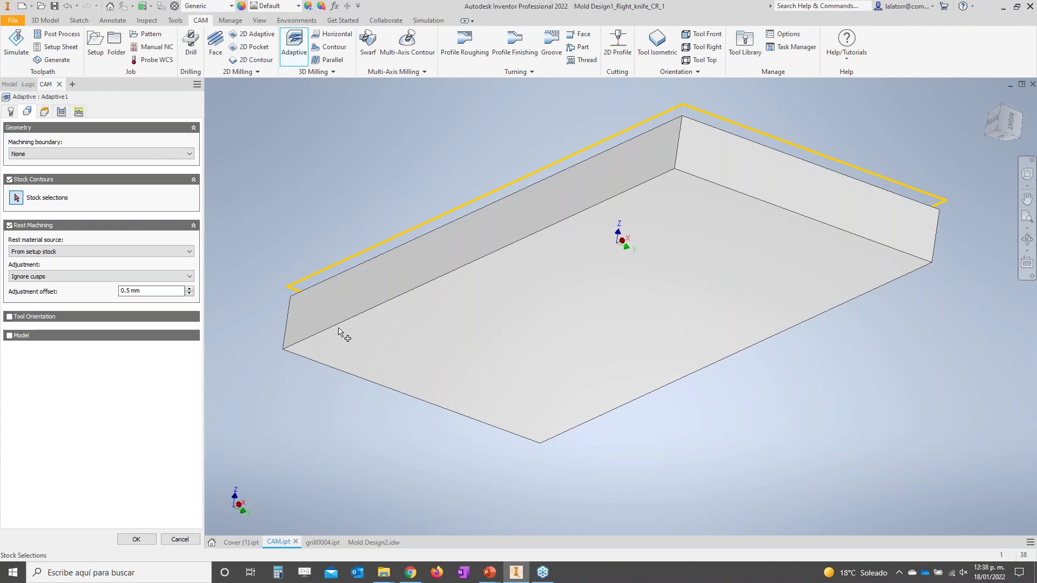
pyautogui.click(340, 331)
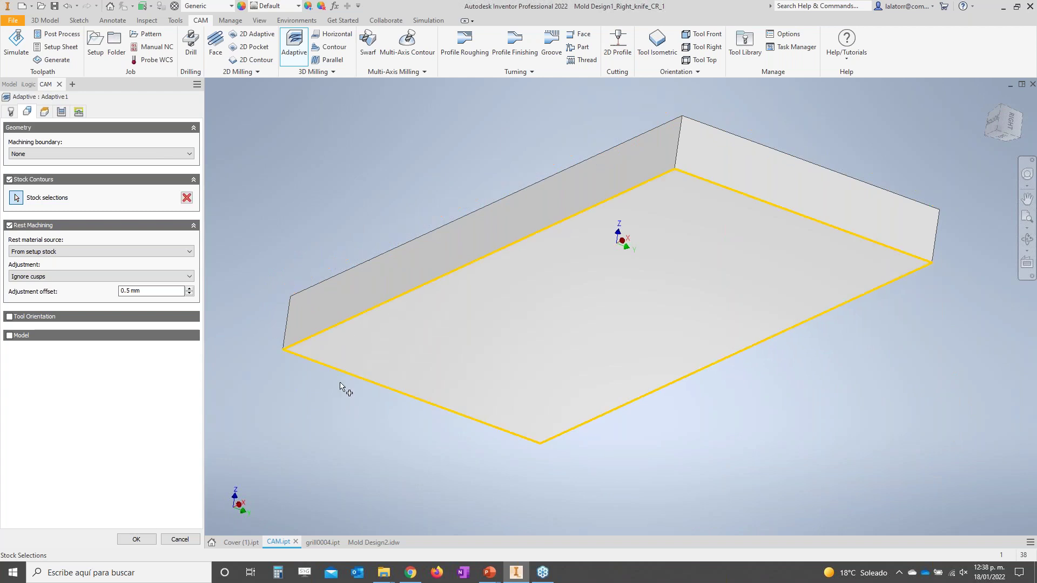
pyautogui.keyDown('shift'); pyautogui.moveTo(668, 207); pyautogui.dragTo(354, 263, button='middle'); pyautogui.keyUp('shift')
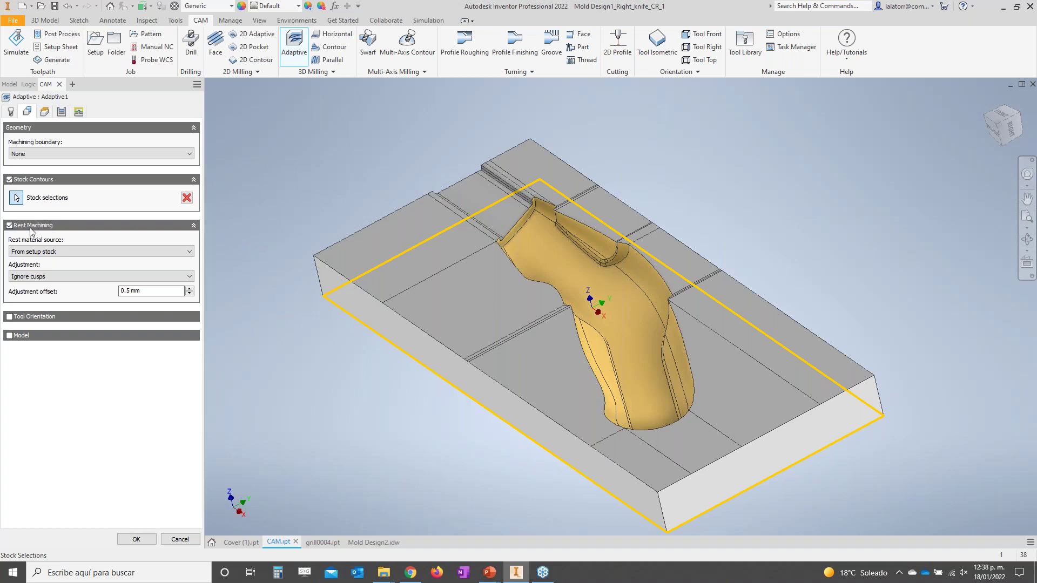
pyautogui.moveTo(39, 229)
pyautogui.click(102, 254)
pyautogui.click(57, 261)
pyautogui.click(44, 111)
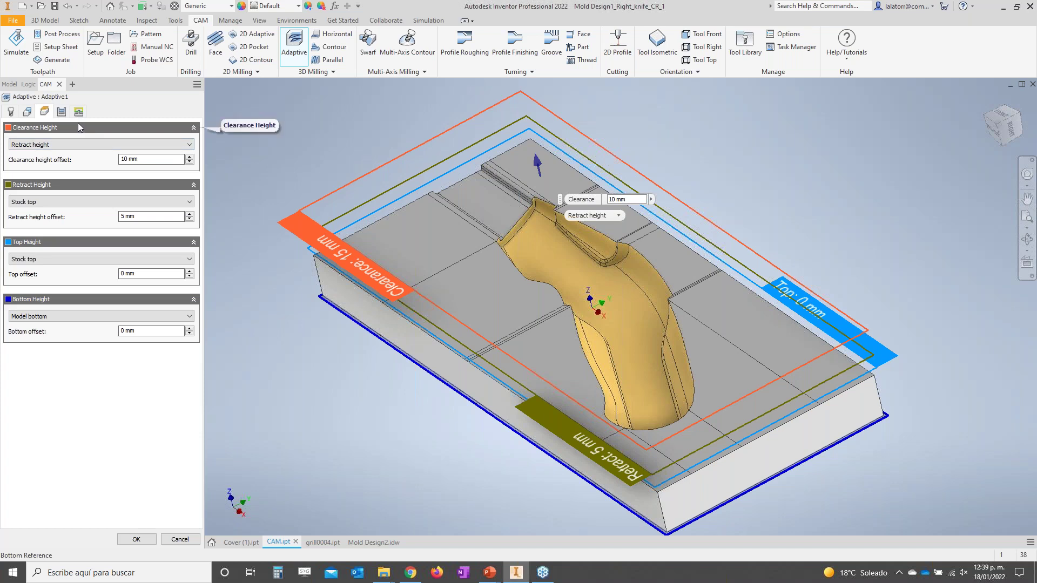
# Set the Adaptive operation's radial stock to leave to 1.5 mm and review its linking settings.
pyautogui.click(61, 112)
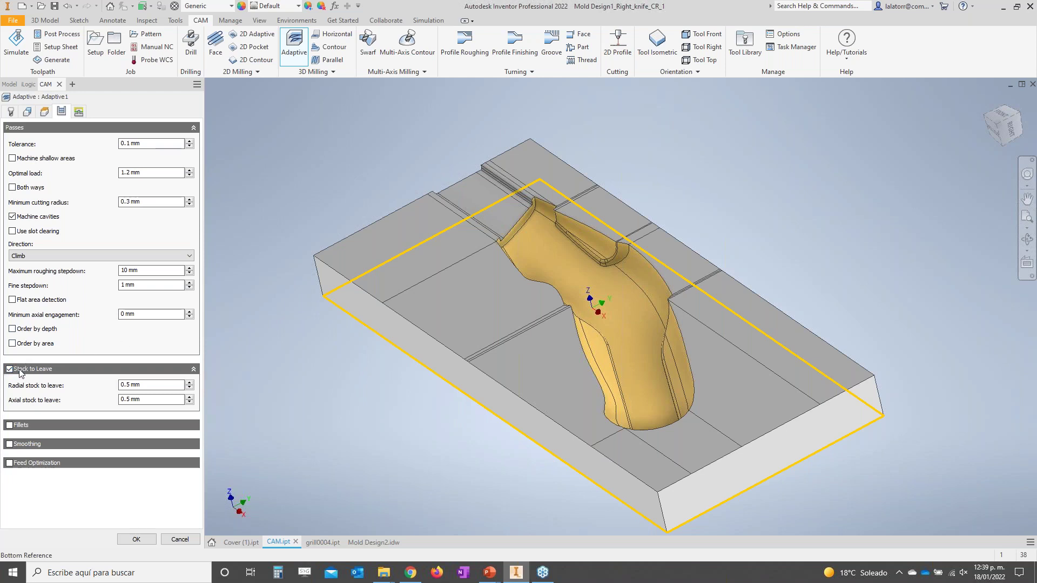
pyautogui.moveTo(148, 387); pyautogui.dragTo(75, 385)
pyautogui.write('1')
pyautogui.write('.5')
pyautogui.click(79, 111)
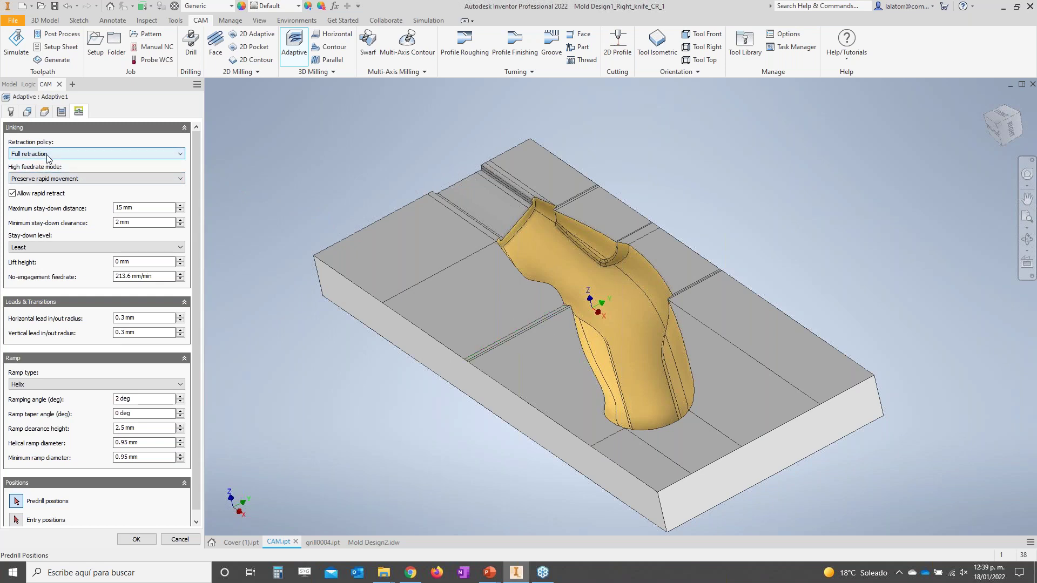
pyautogui.moveTo(47, 158)
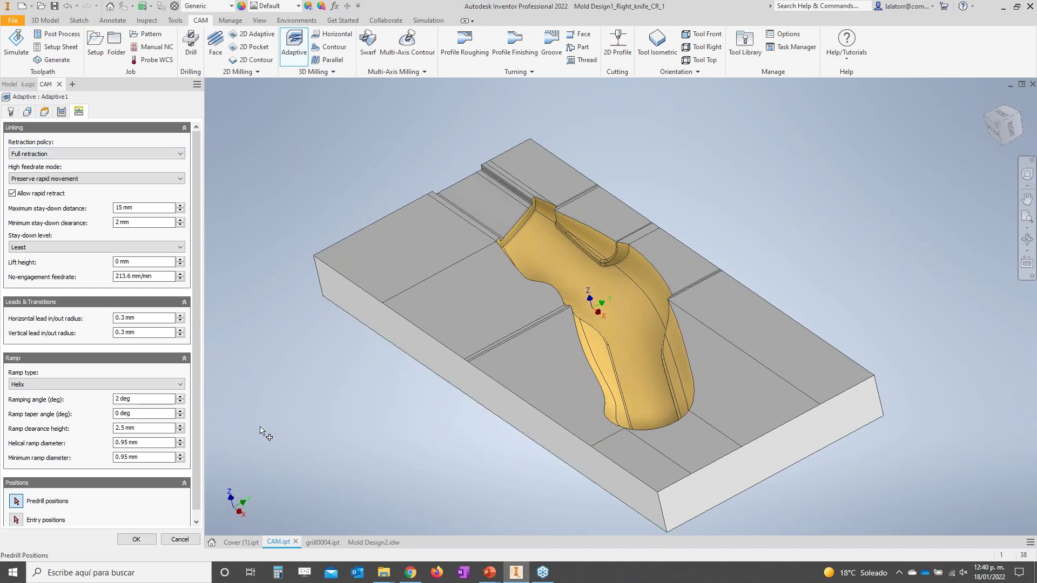
# Confirm the Adaptive operation to generate its roughing toolpath and inspect the passes from different angles.
pyautogui.click(137, 540)
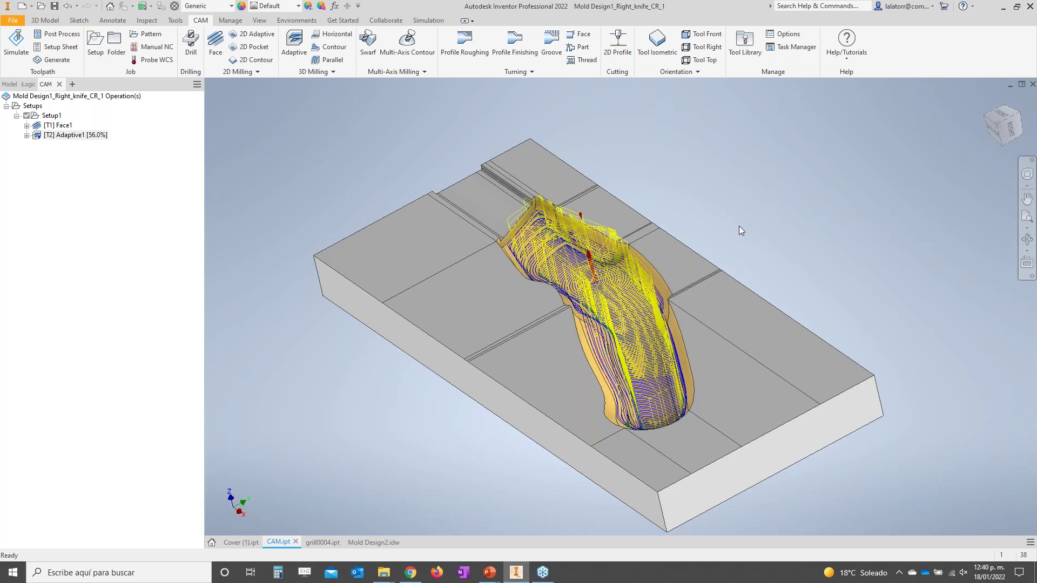
pyautogui.keyDown('shift'); pyautogui.moveTo(740, 222); pyautogui.dragTo(656, 196, button='middle'); pyautogui.keyUp('shift')
pyautogui.scroll(-3, 755, 225)
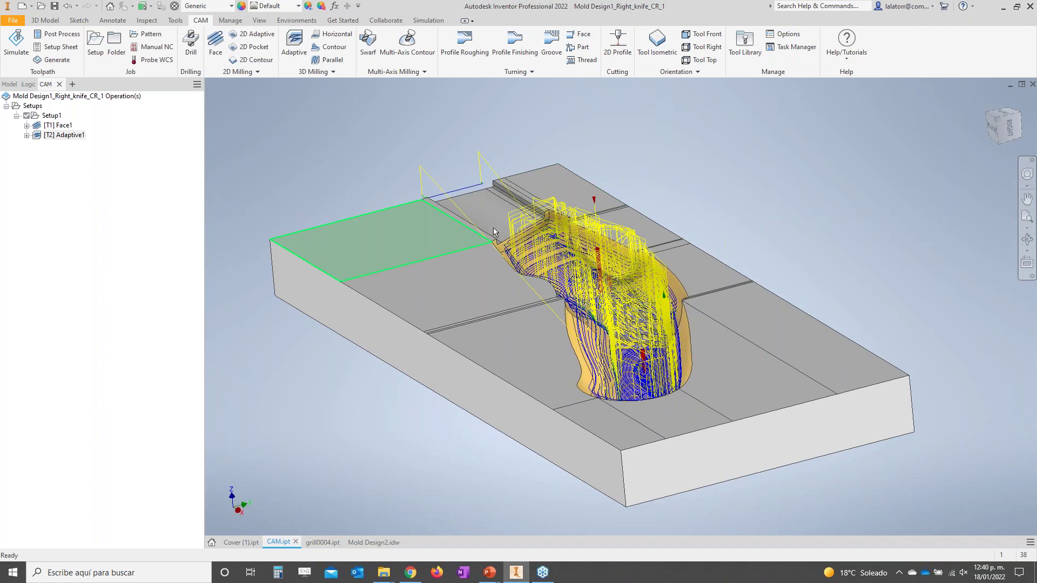
pyautogui.click(114, 206)
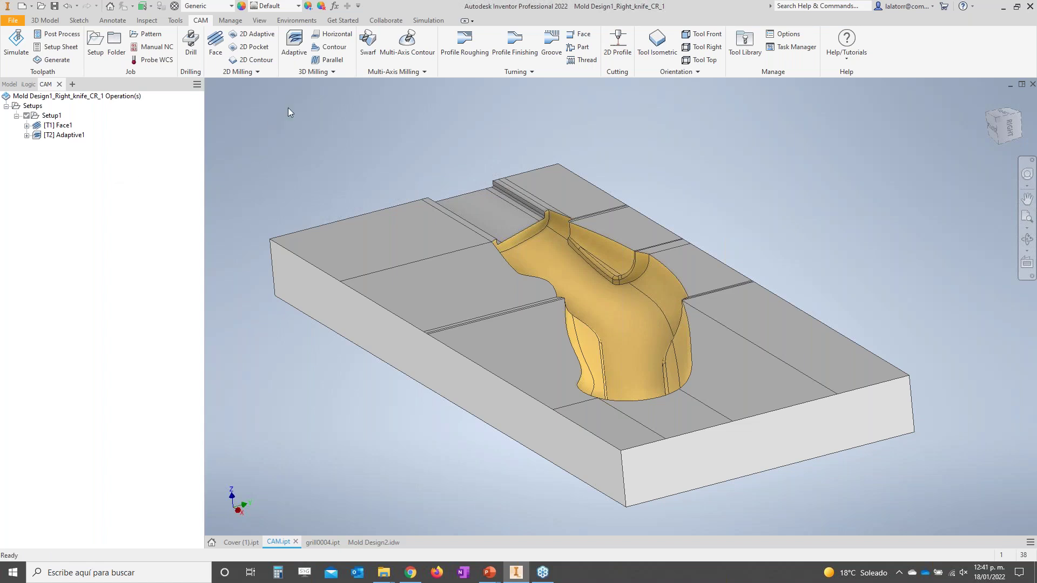
# Create a 3D Parallel operation and assign it the Ø1/16" ball endmill from the library's ball mills.
pyautogui.click(330, 59)
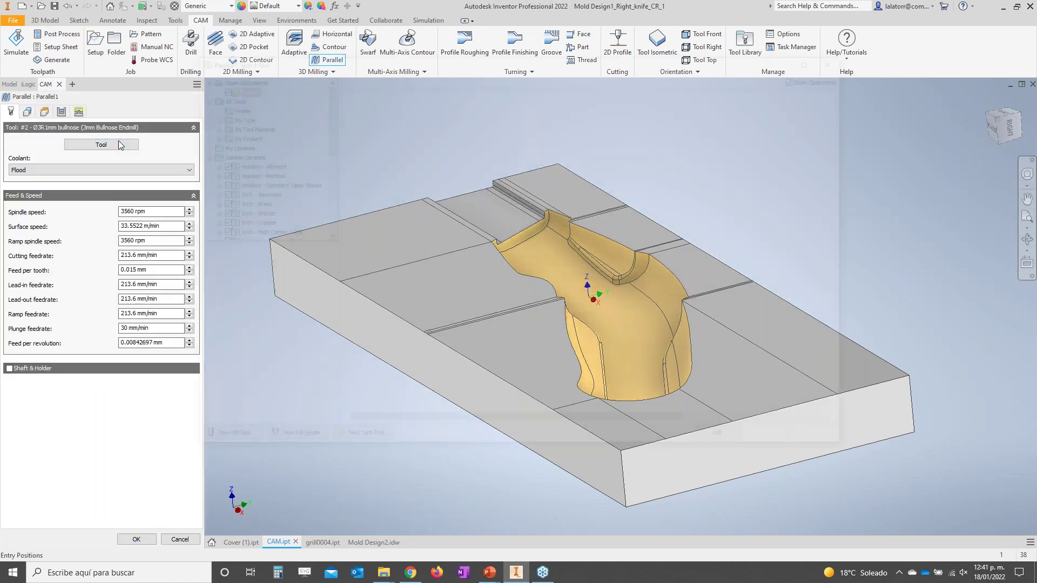
pyautogui.click(118, 141)
pyautogui.click(207, 115)
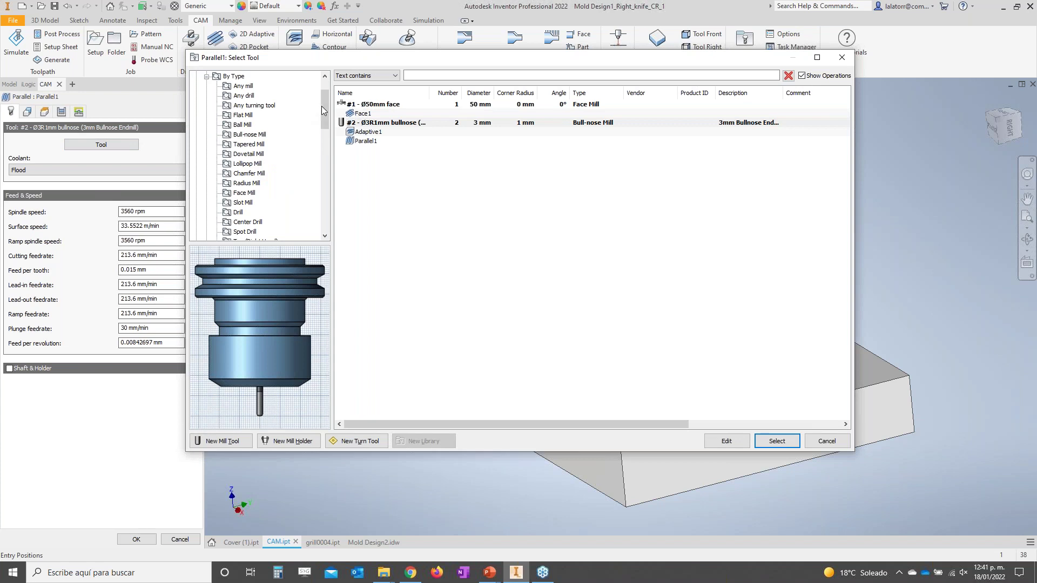
pyautogui.moveTo(321, 110); pyautogui.dragTo(324, 117)
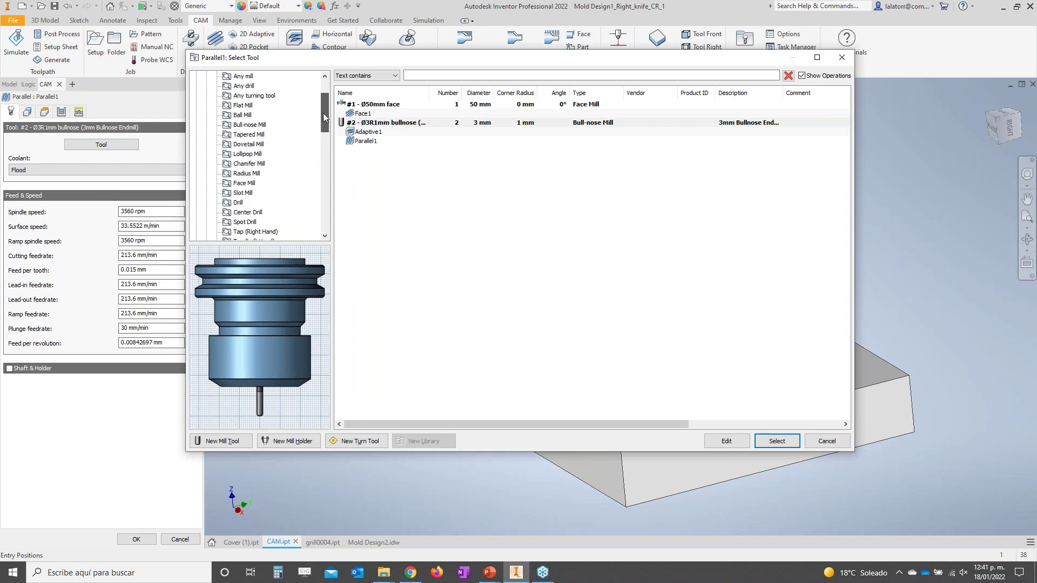
pyautogui.click(245, 115)
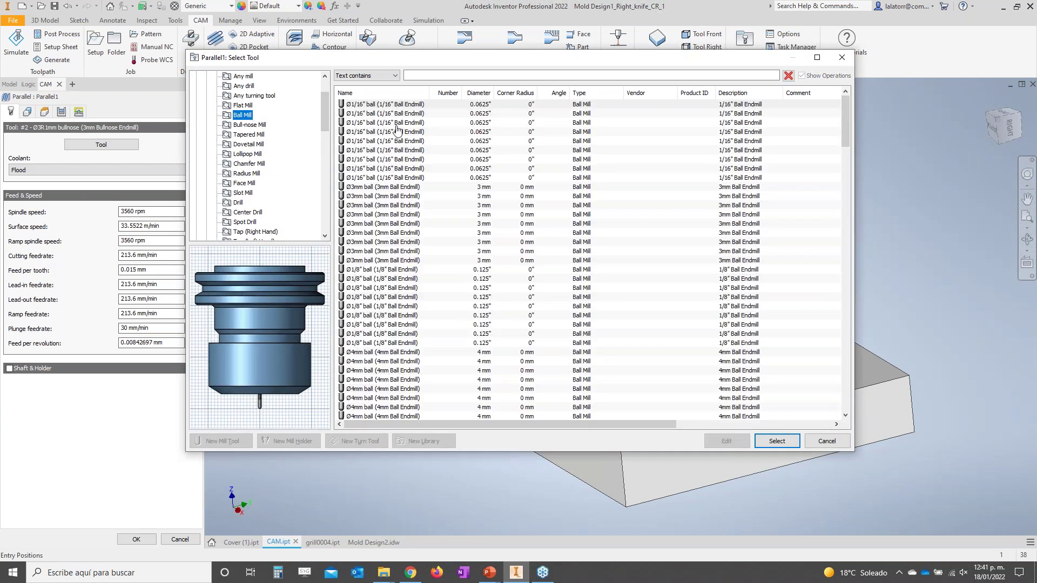
pyautogui.click(369, 106)
pyautogui.click(778, 442)
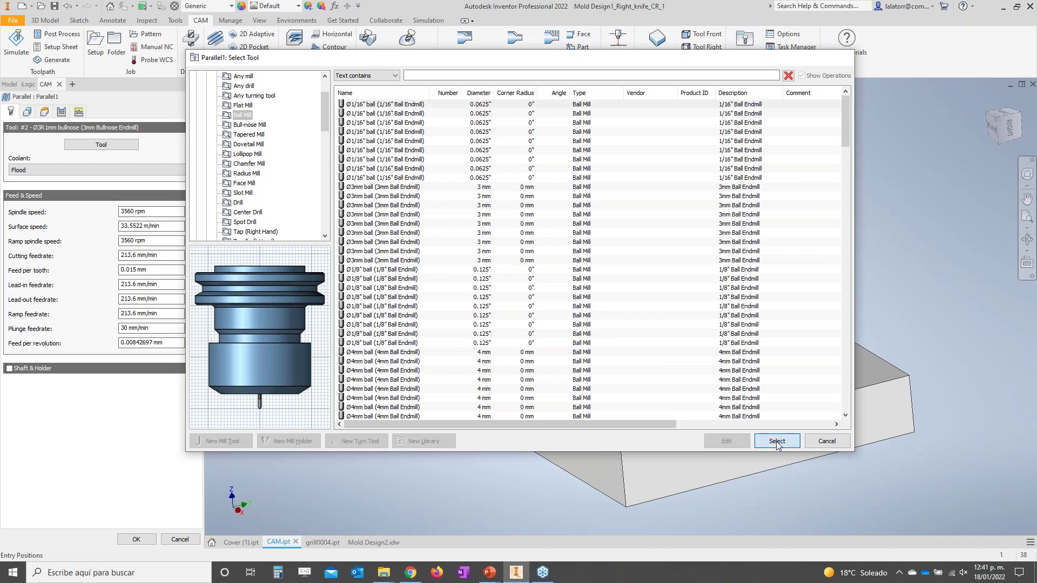
# Limit the Parallel operation to the cavity's central curved face by adding it as a touch surface.
pyautogui.click(27, 114)
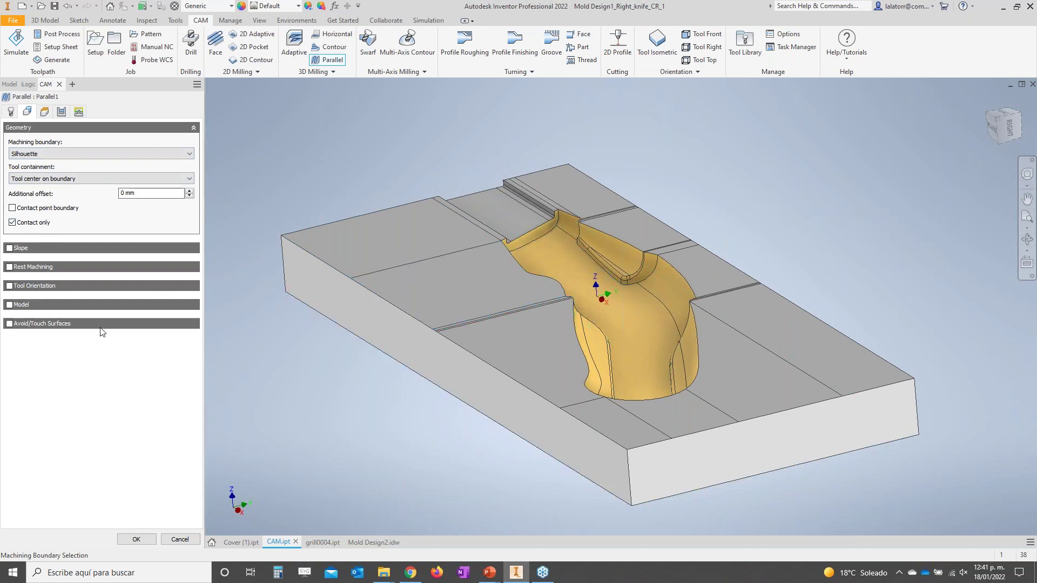
pyautogui.click(9, 324)
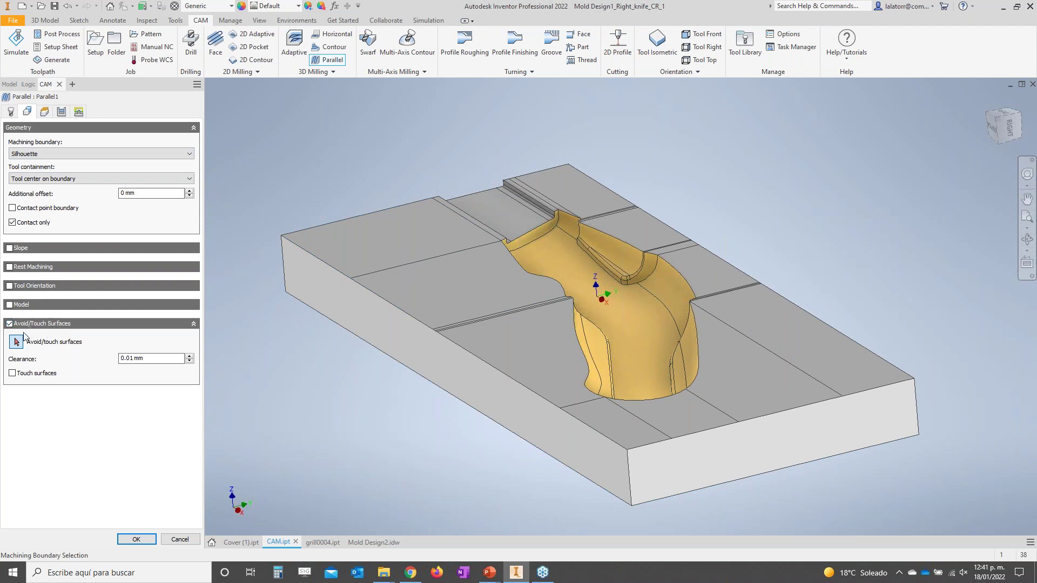
pyautogui.click(622, 360)
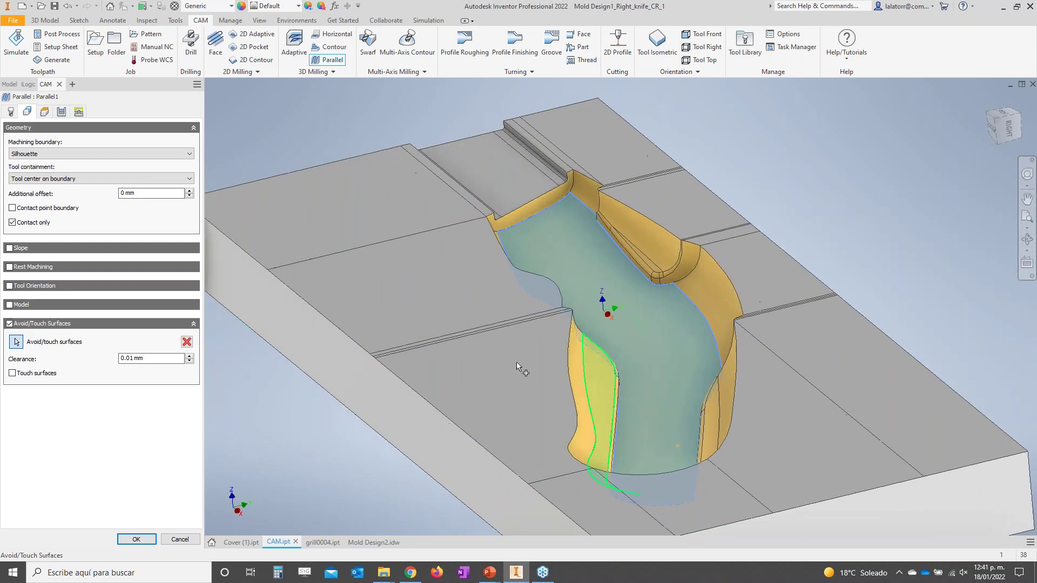
pyautogui.click(13, 374)
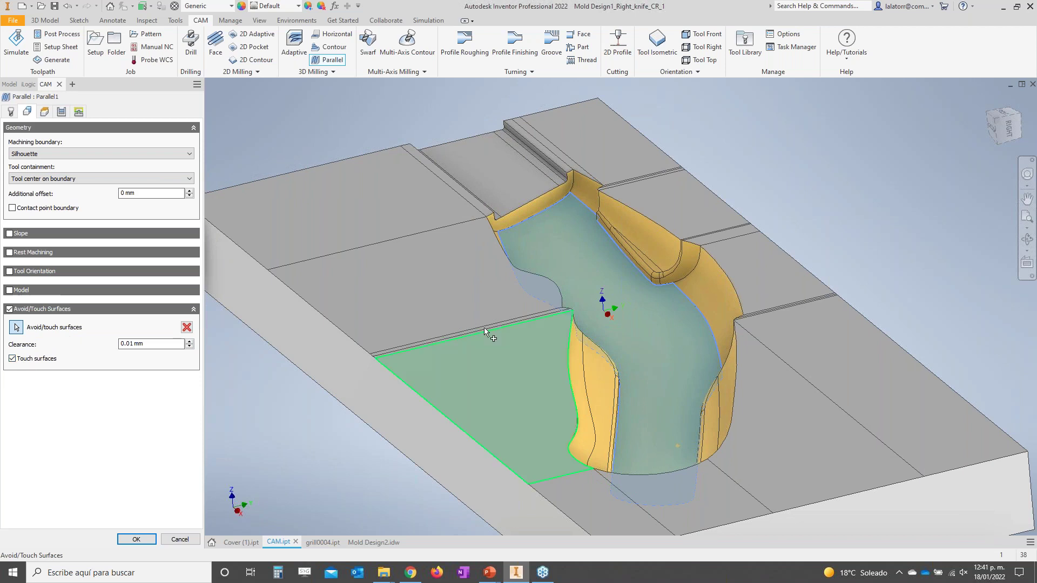
# Review the Parallel operation's height, passes and linking settings, then confirm it and display its generated toolpath.
pyautogui.click(45, 111)
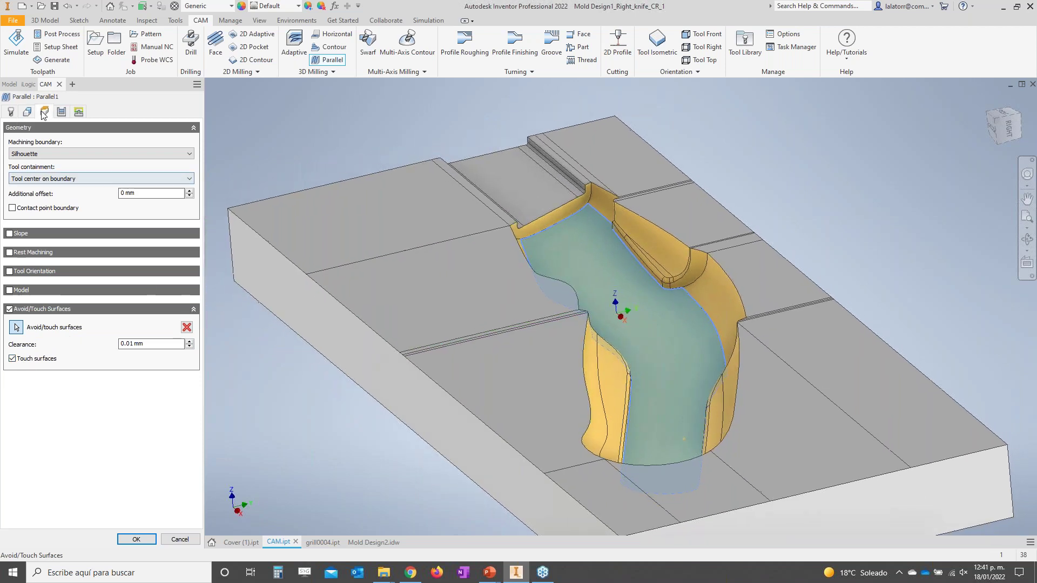
pyautogui.click(78, 111)
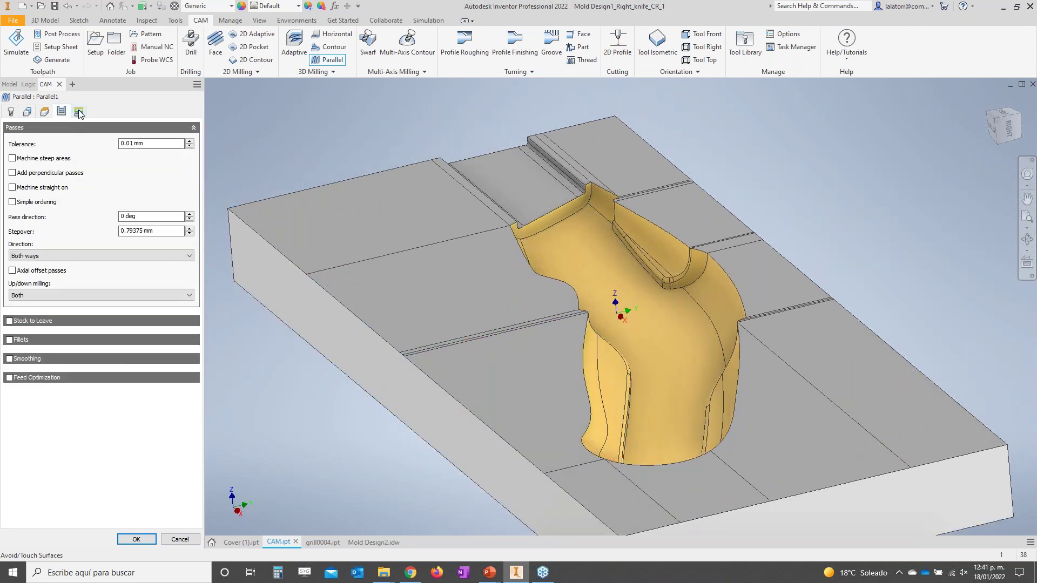
pyautogui.click(78, 111)
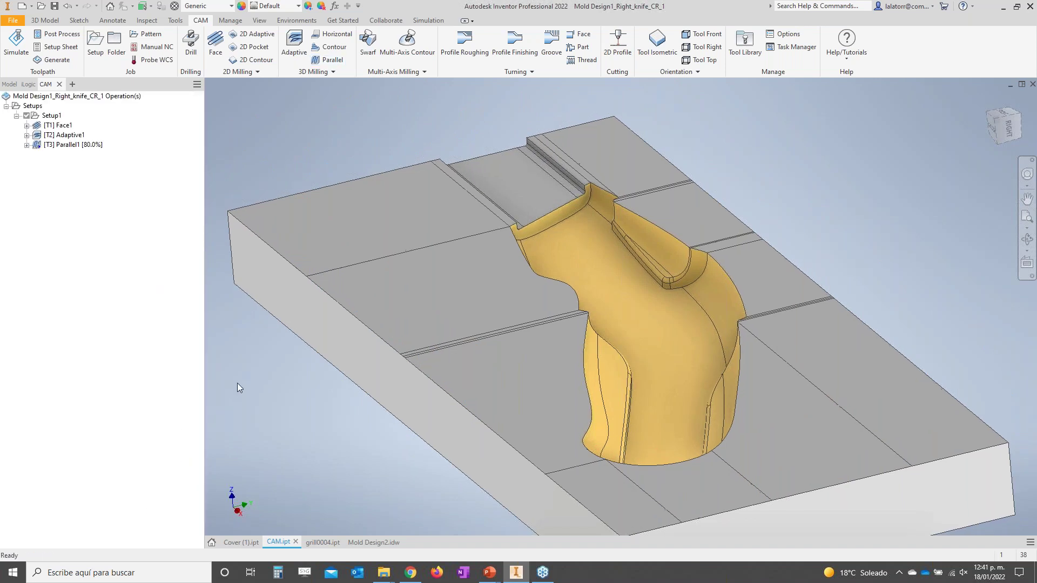
pyautogui.keyDown('shift'); pyautogui.moveTo(241, 384); pyautogui.dragTo(258, 390, button='middle'); pyautogui.keyUp('shift')
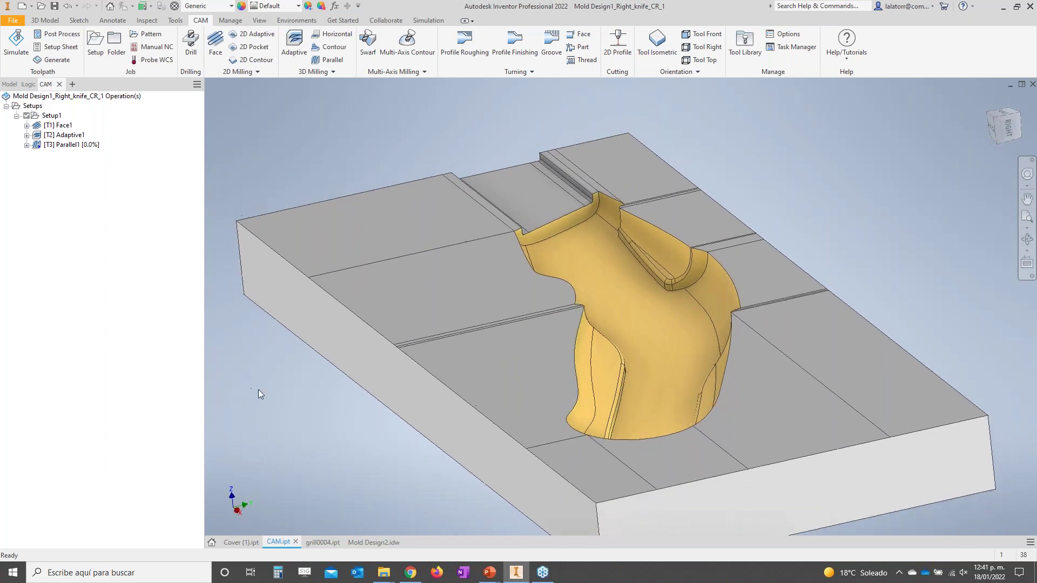
pyautogui.click(60, 145)
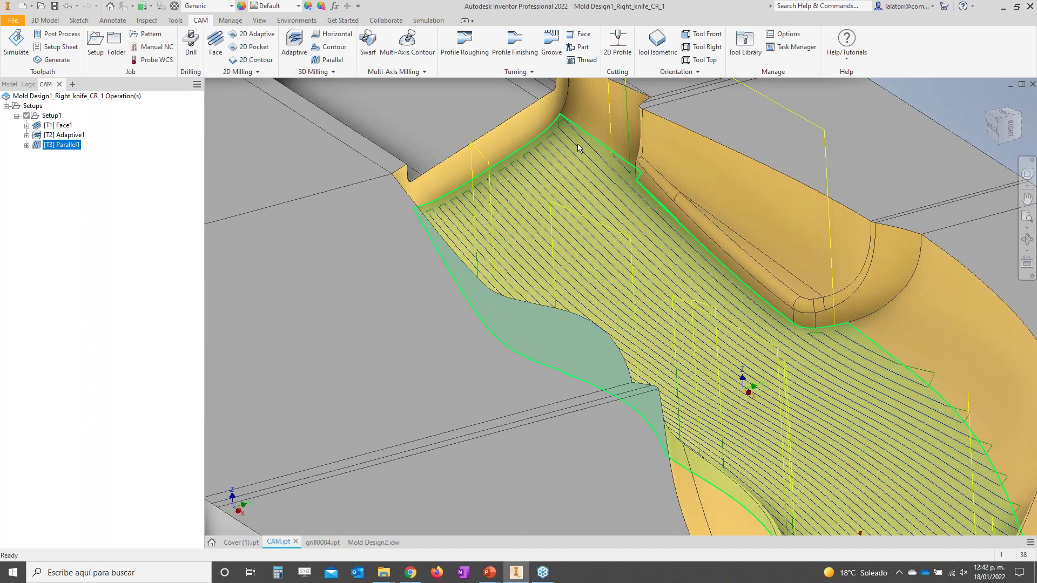
# Edit the Parallel operation to set its stepover to 0.3 mm and regenerate the toolpath.
pyautogui.click(43, 158)
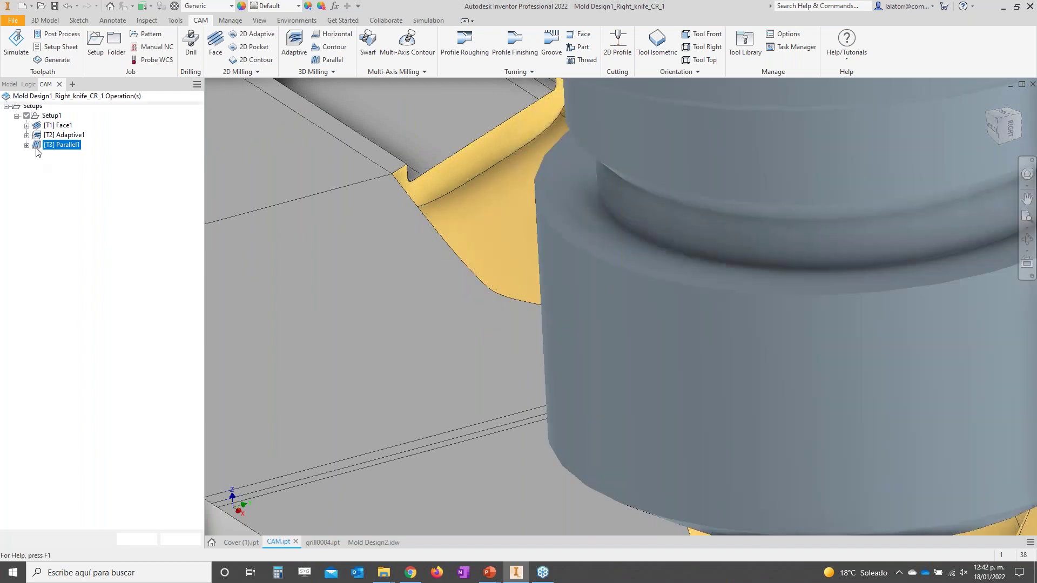
pyautogui.doubleClick(48, 145)
pyautogui.click(61, 111)
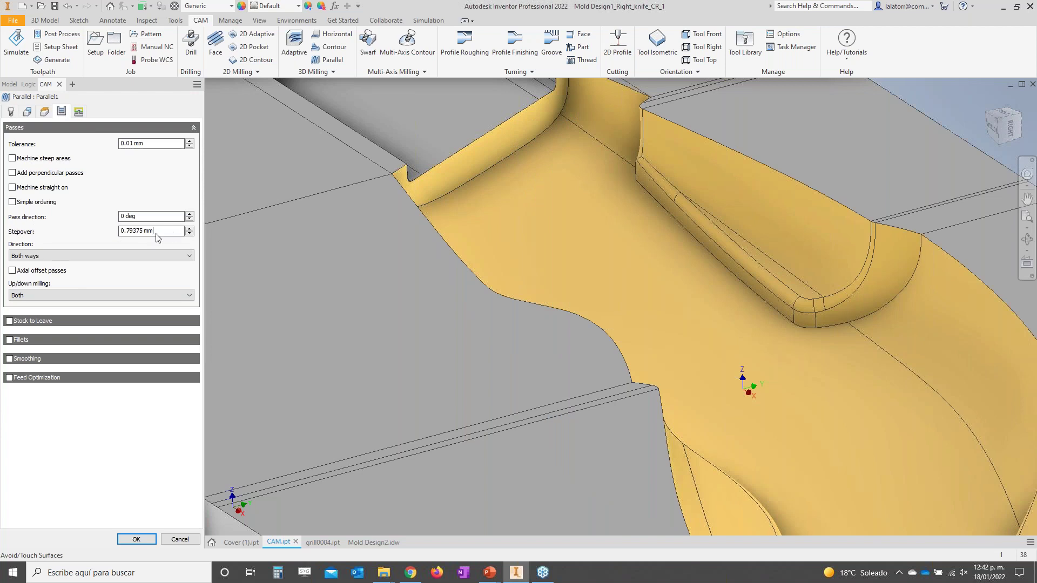
pyautogui.moveTo(161, 234); pyautogui.dragTo(131, 234)
pyautogui.write('3')
pyautogui.click(136, 539)
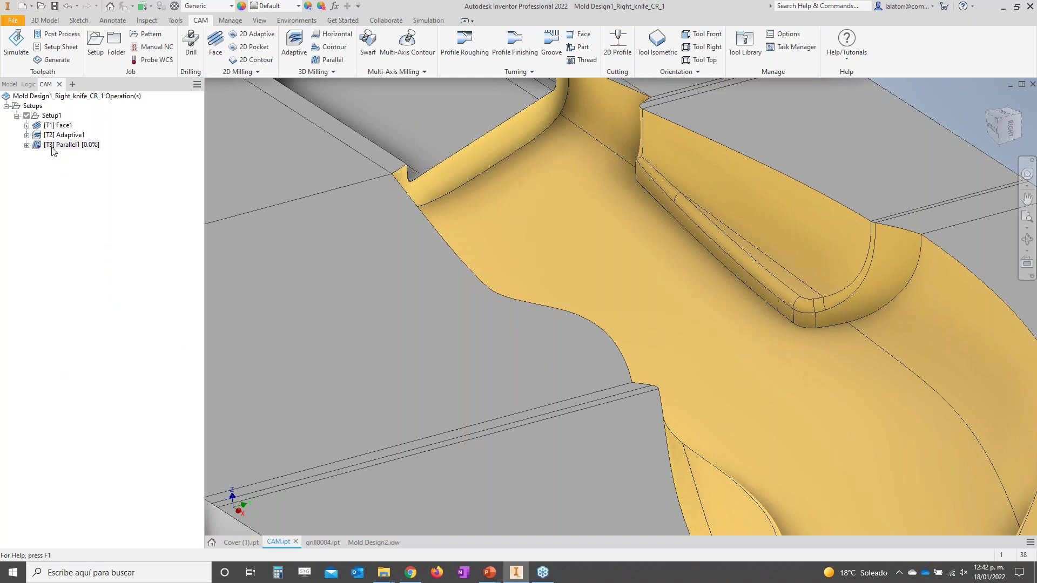
# Display the regenerated Parallel toolpath and inspect the pass spacing across the cavity face.
pyautogui.click(52, 146)
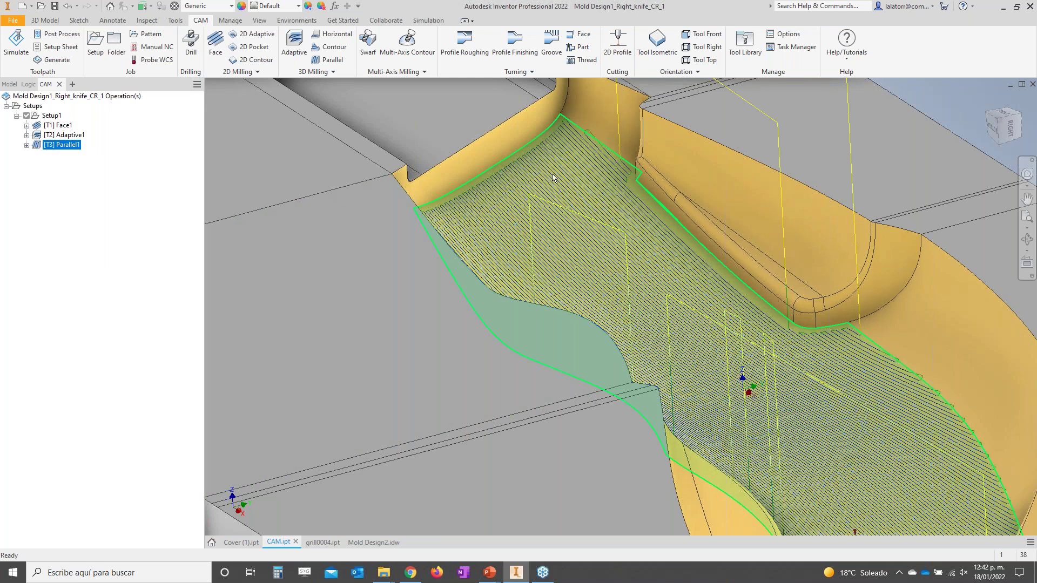
pyautogui.scroll(5, 565, 227)
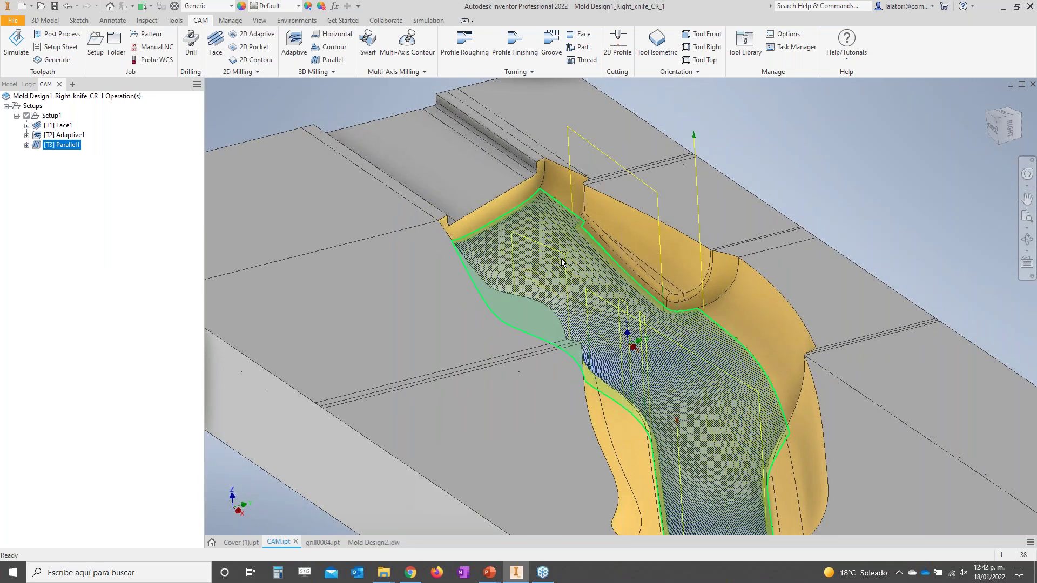
pyautogui.scroll(3, 561, 262)
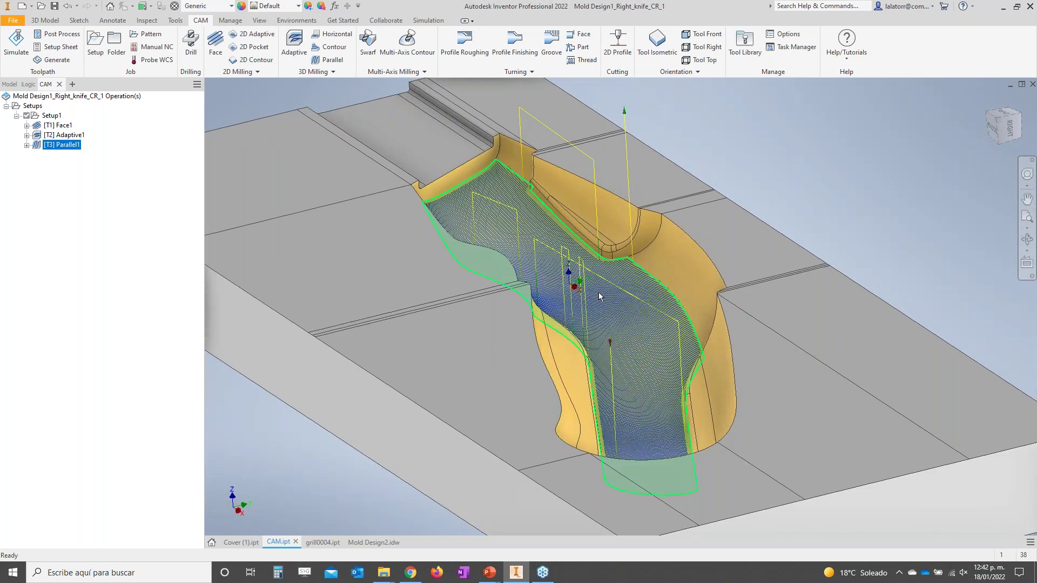
pyautogui.click(617, 313)
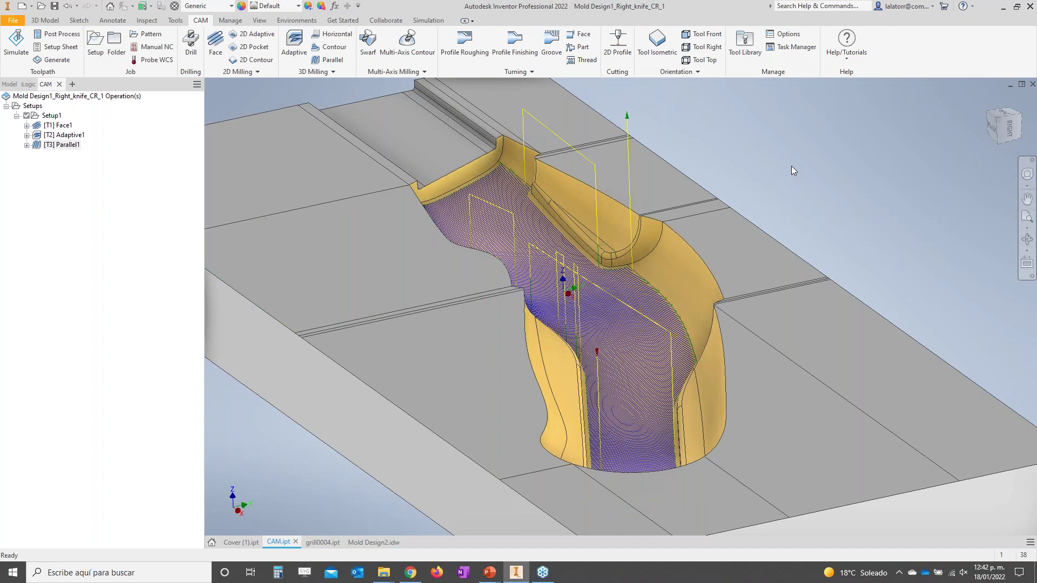
pyautogui.keyDown('shift'); pyautogui.moveTo(791, 166); pyautogui.dragTo(765, 187, button='middle'); pyautogui.keyUp('shift')
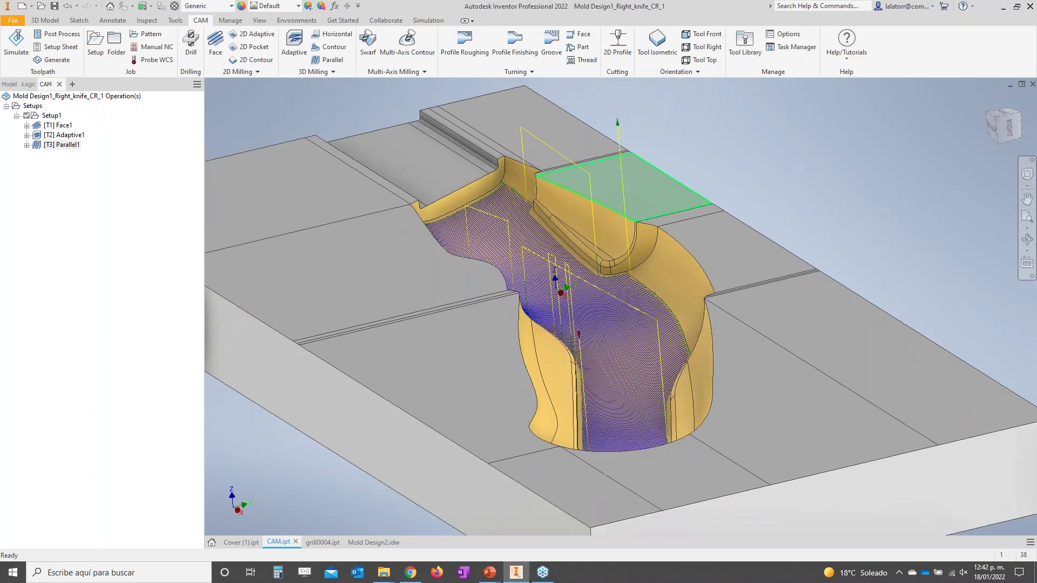
# Simulate all operations of Setup1 with stock shown and play the machining sequence.
pyautogui.click(63, 208)
pyautogui.click(34, 116)
pyautogui.click(16, 43)
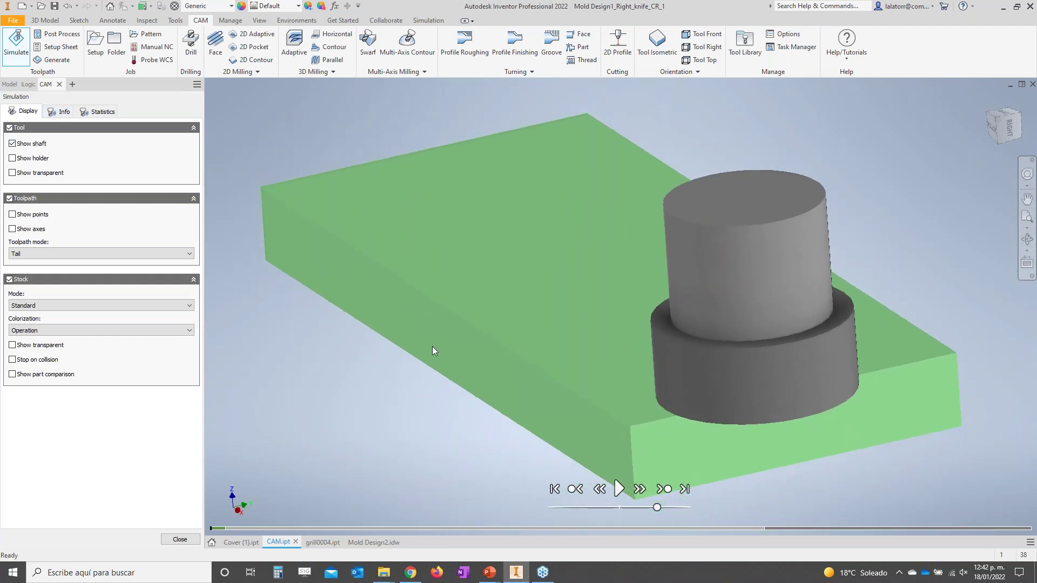
pyautogui.click(618, 489)
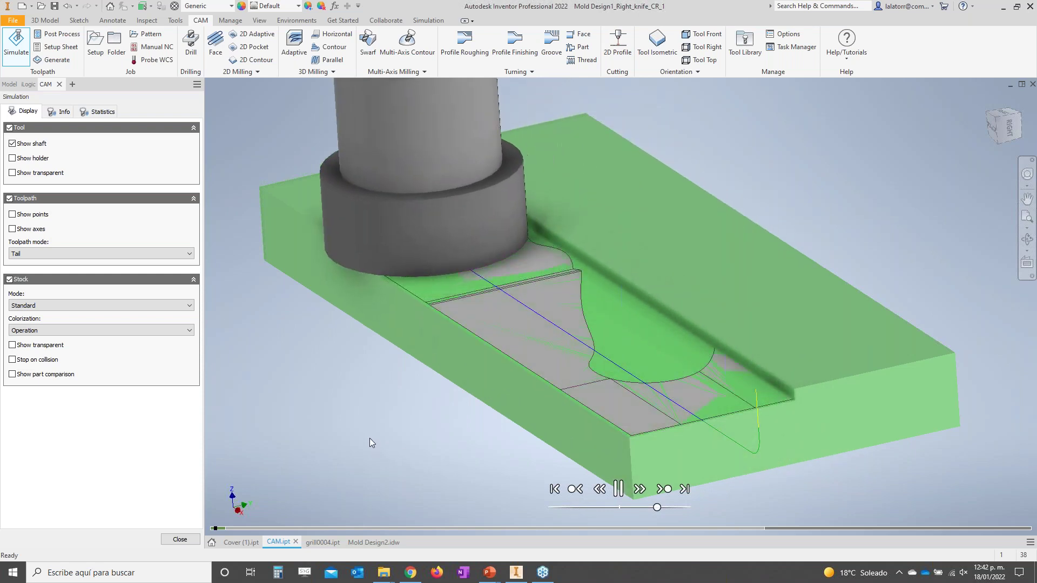
# Compare the simulation with and without the stock, and with and without the tool holder.
pyautogui.click(10, 280)
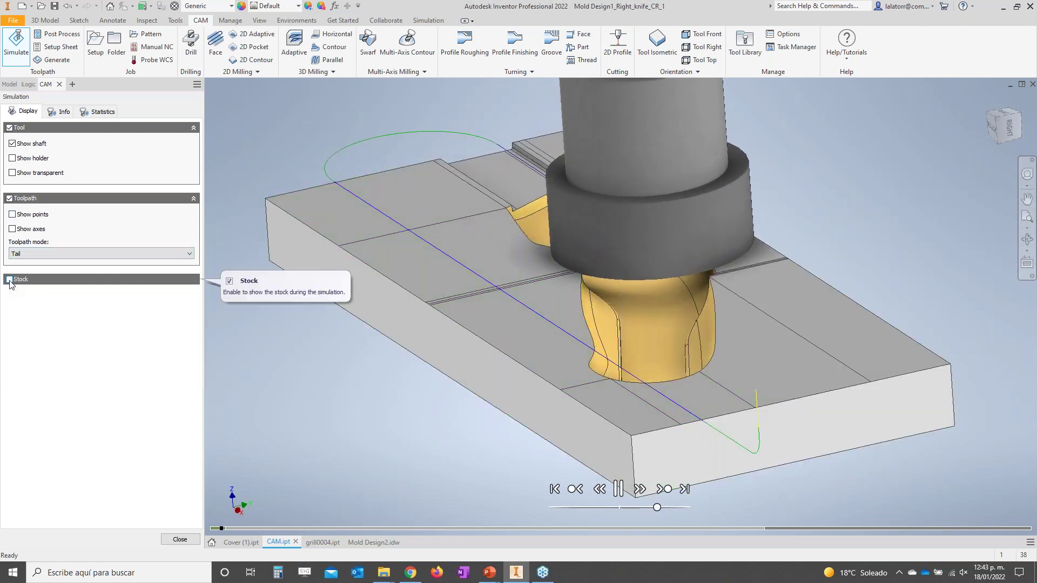
pyautogui.click(10, 280)
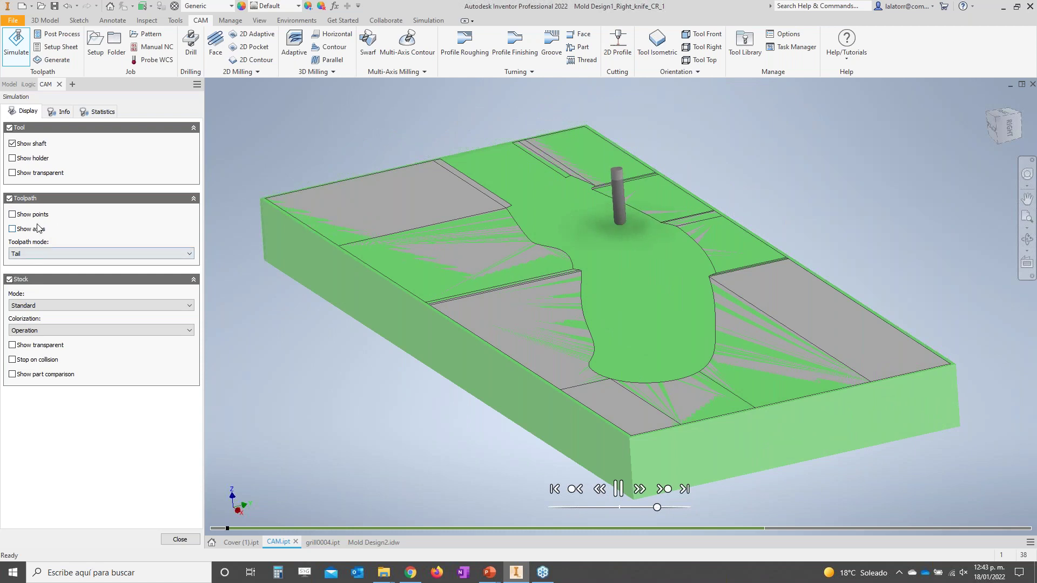
pyautogui.click(12, 158)
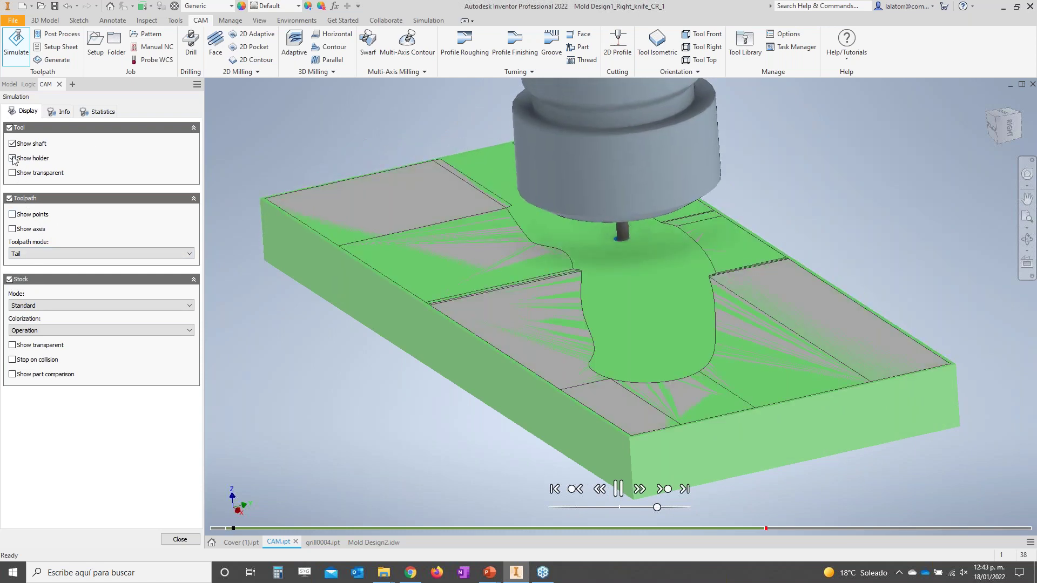
pyautogui.click(12, 158)
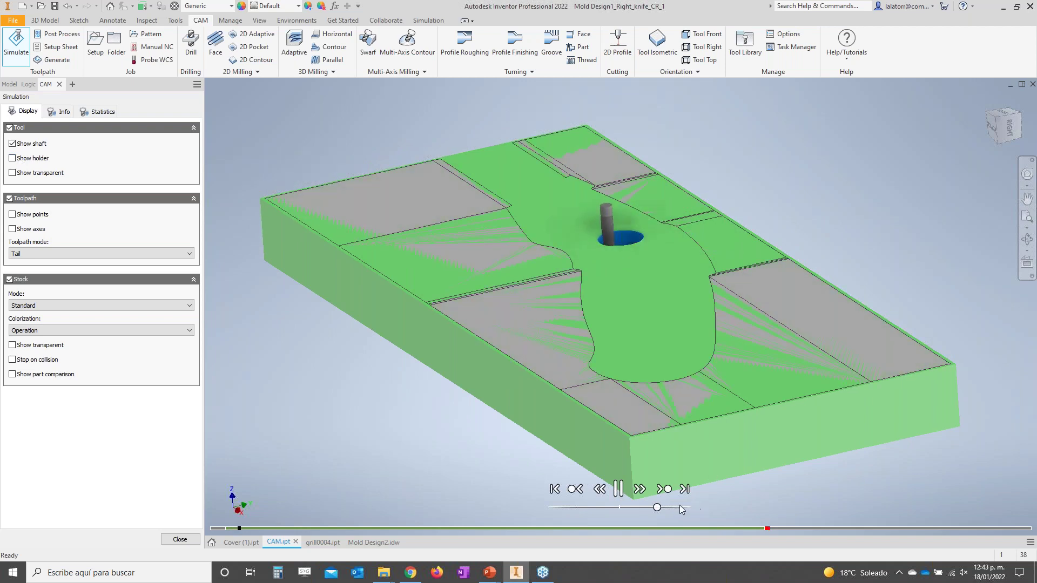
# Adjust the simulation playback speed and examine the adaptive roughing of the cavity up close.
pyautogui.moveTo(658, 508); pyautogui.dragTo(645, 508)
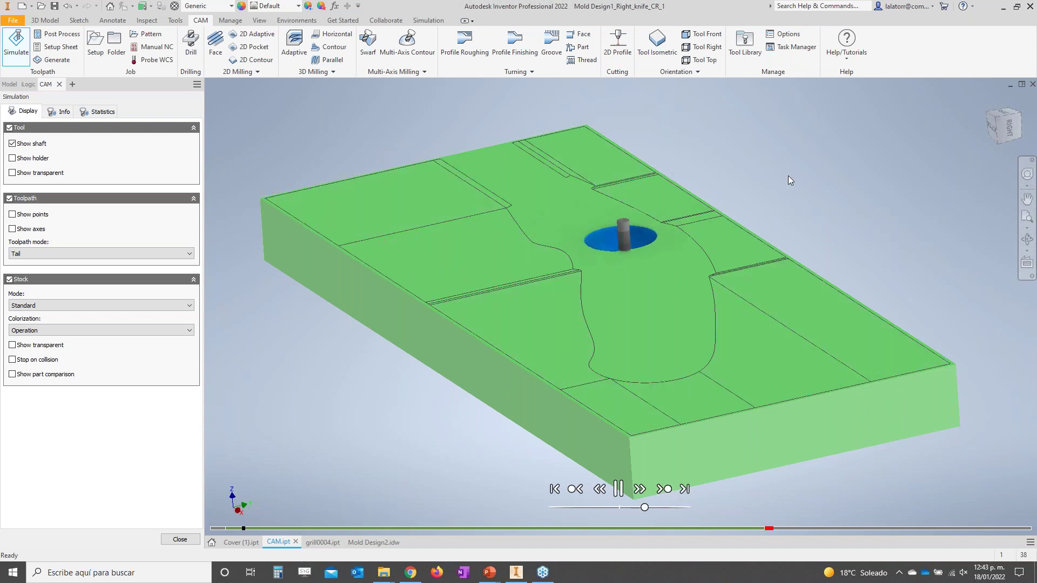
pyautogui.scroll(2, 790, 173)
pyautogui.scroll(2, 789, 172)
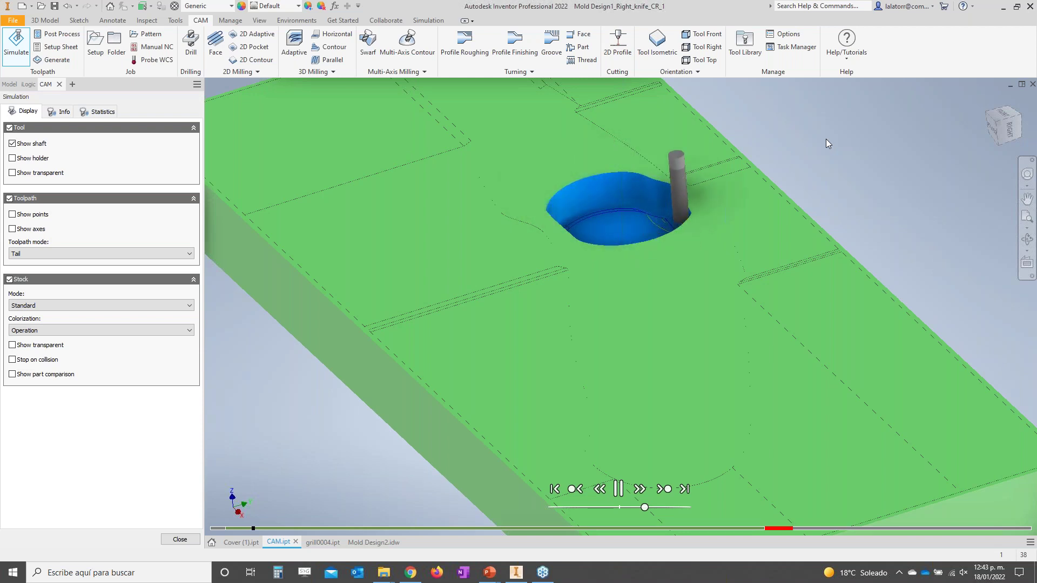
pyautogui.moveTo(645, 507); pyautogui.dragTo(656, 509)
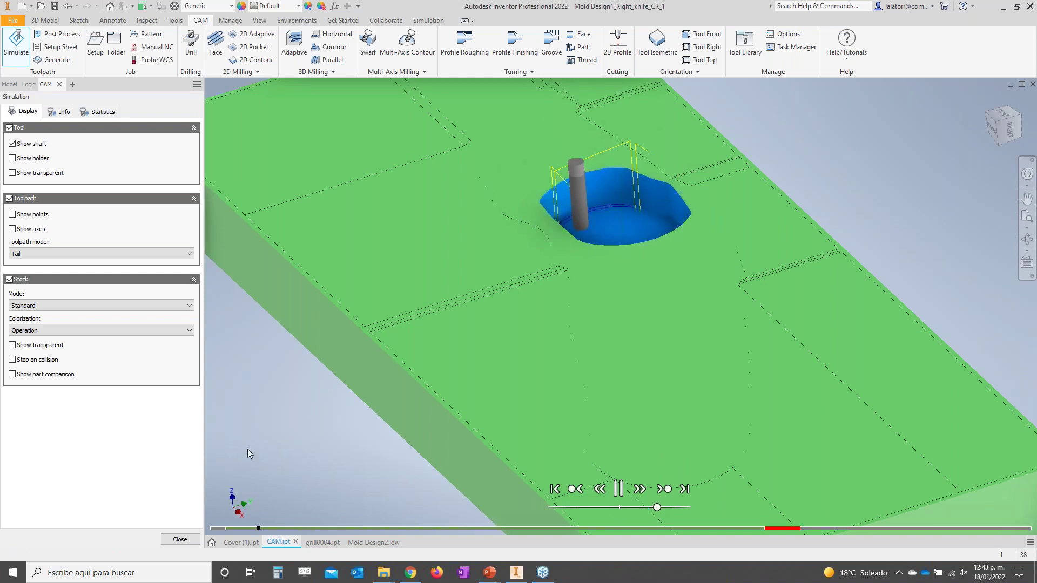
pyautogui.moveTo(657, 507); pyautogui.dragTo(652, 507)
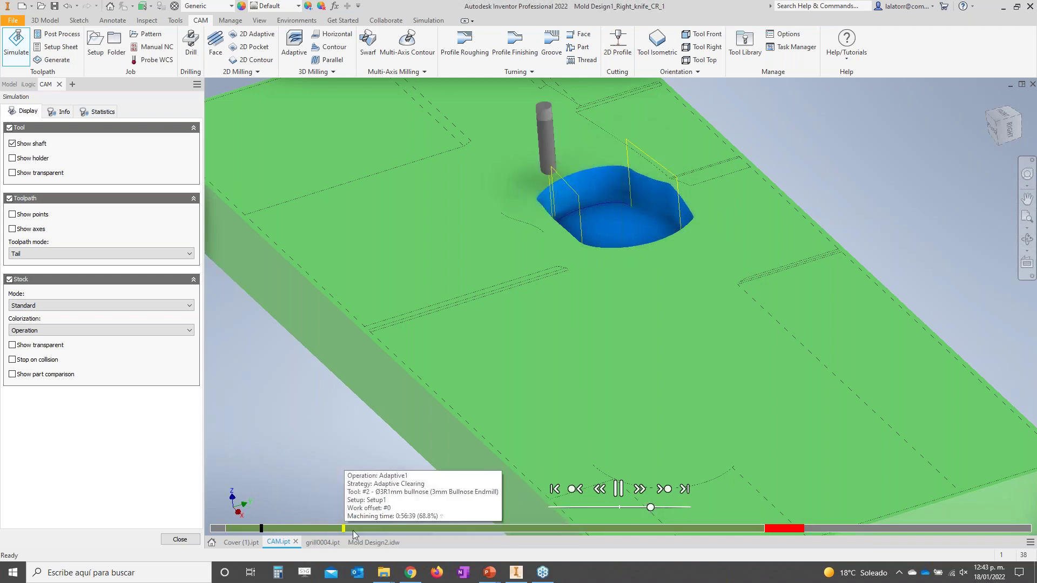
# Jump the simulation ahead to late Adaptive roughing and check the operations and collisions along the timeline.
pyautogui.click(669, 528)
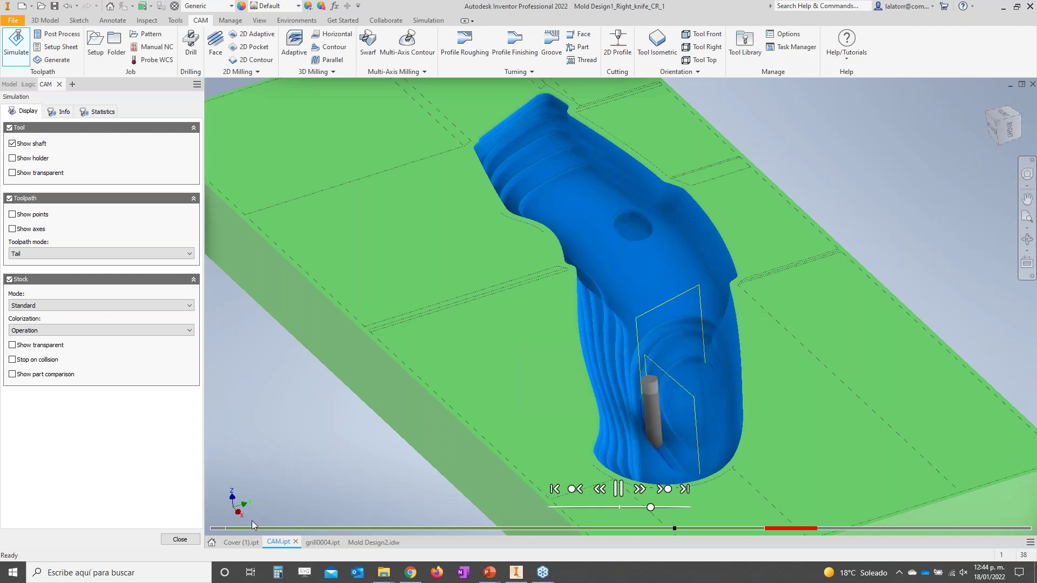
pyautogui.moveTo(219, 532)
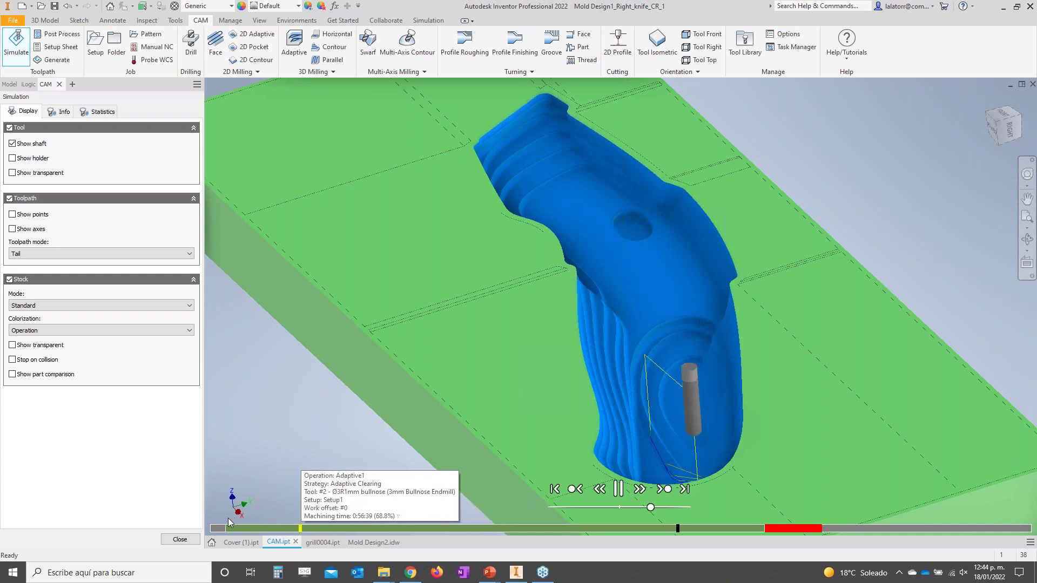
pyautogui.click(217, 531)
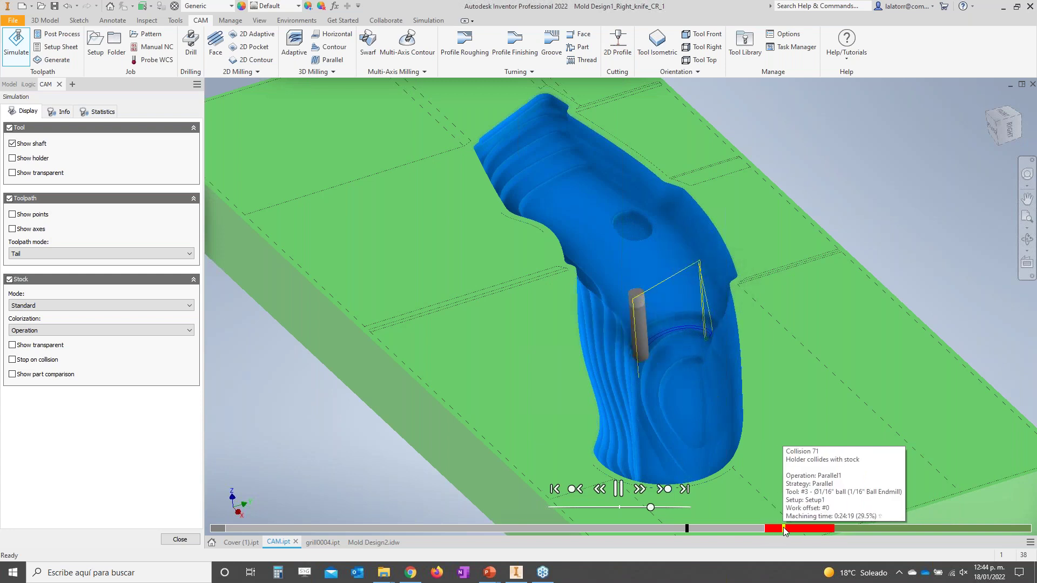
pyautogui.click(753, 528)
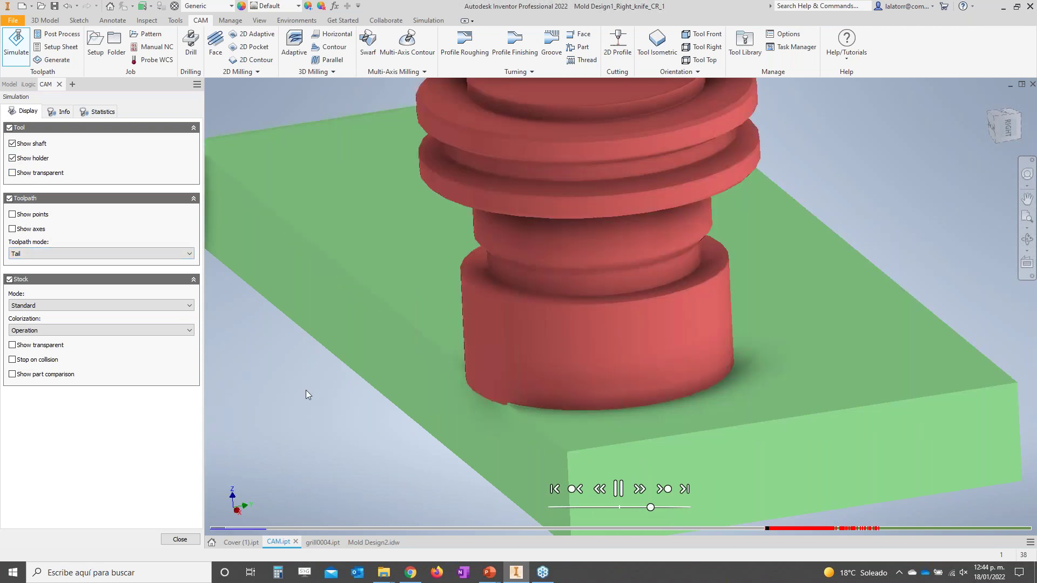
# Hide the tool holder and examine the Parallel finishing cut inside the roughed cavity from the opposite side.
pyautogui.scroll(5, 306, 389)
pyautogui.keyDown('shift'); pyautogui.moveTo(306, 390); pyautogui.dragTo(303, 390, button='middle'); pyautogui.keyUp('shift')
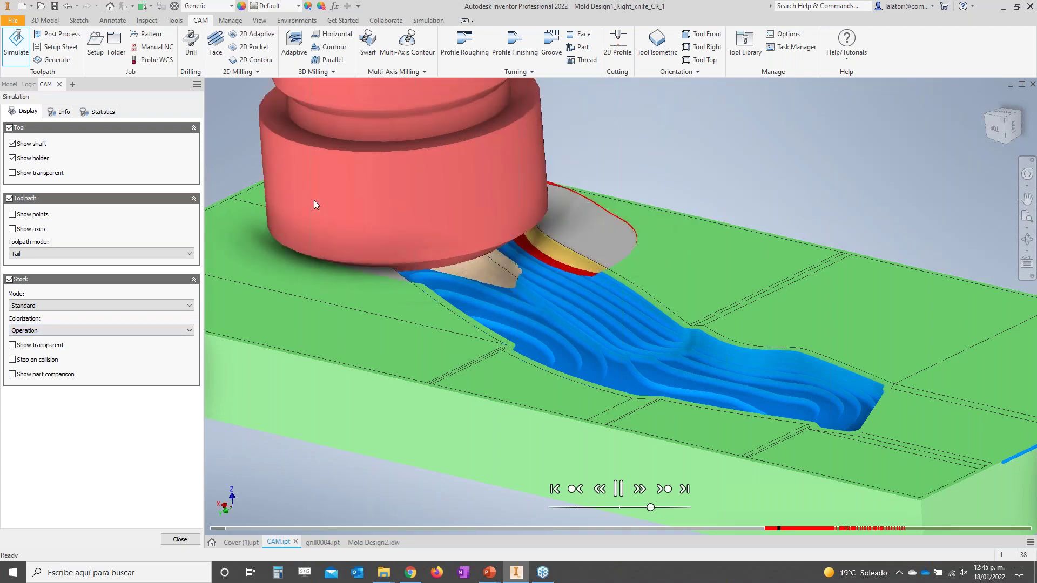
pyautogui.click(12, 158)
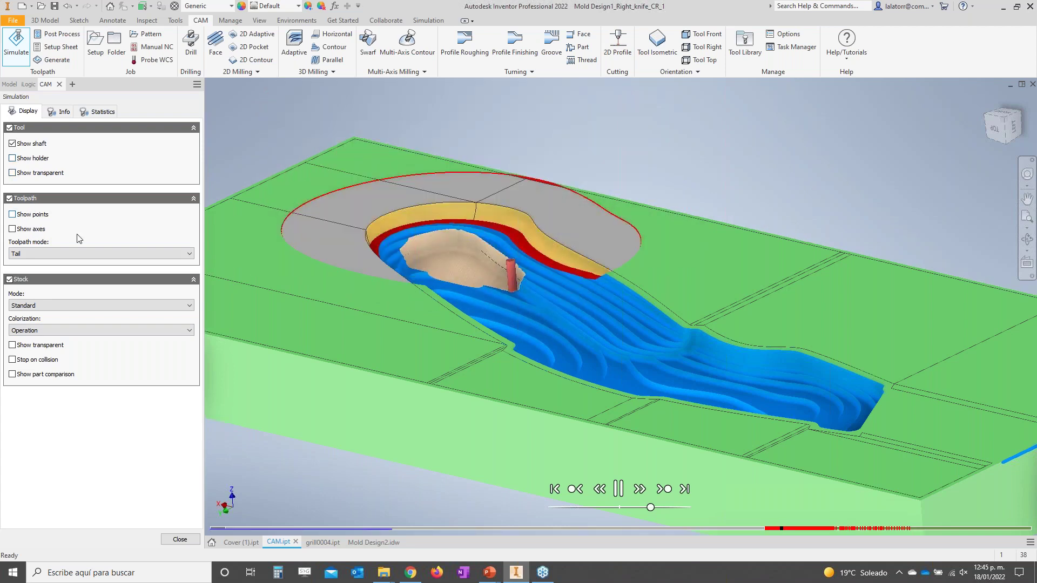
pyautogui.scroll(3, 496, 315)
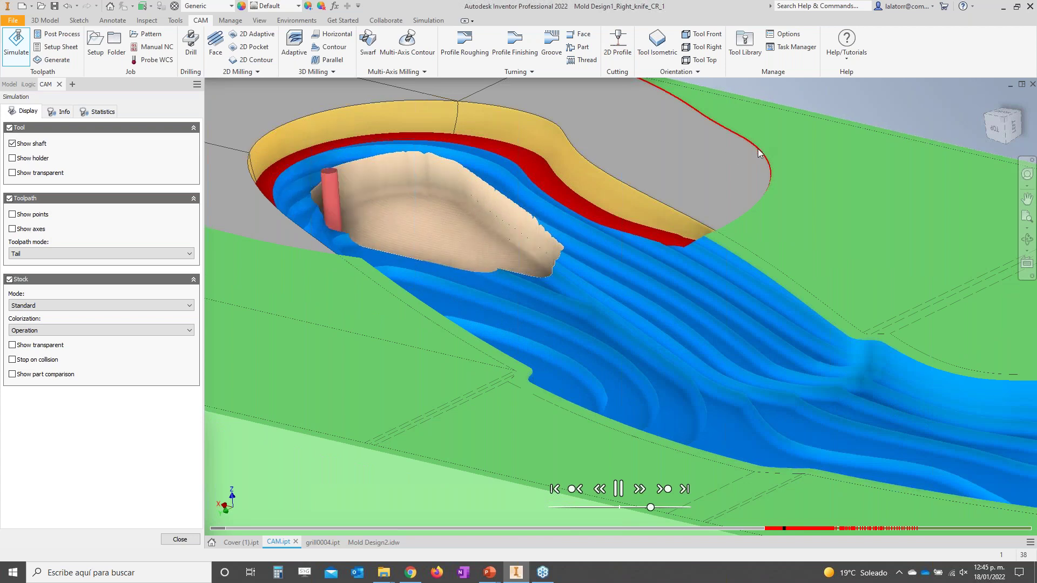
pyautogui.scroll(3, 599, 236)
pyautogui.scroll(-4, 601, 237)
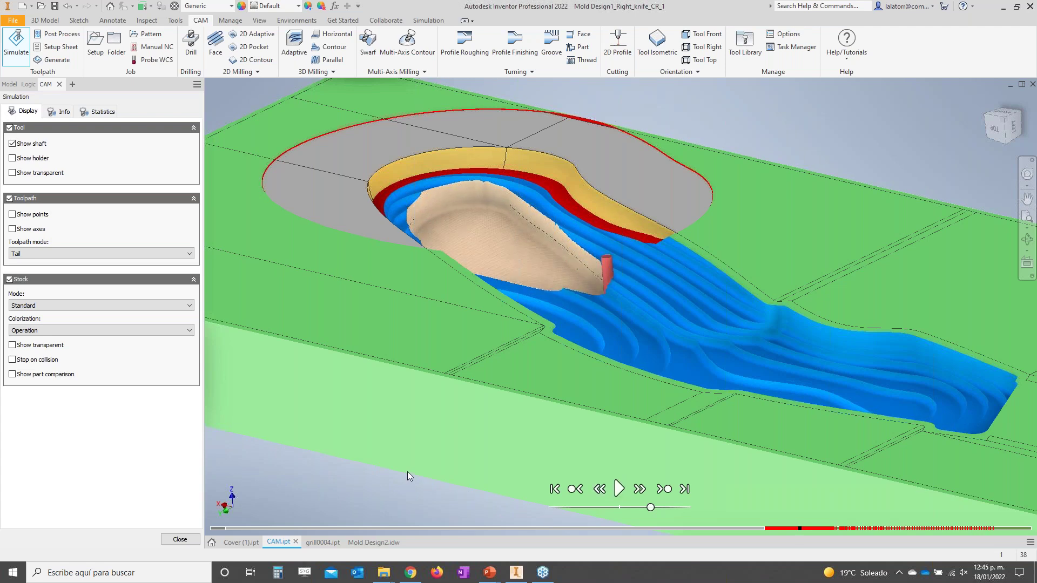
# Take a final look at the Parallel finishing cut in the cavity and end the toolpath simulation.
pyautogui.scroll(3, 407, 471)
pyautogui.scroll(-3, 384, 465)
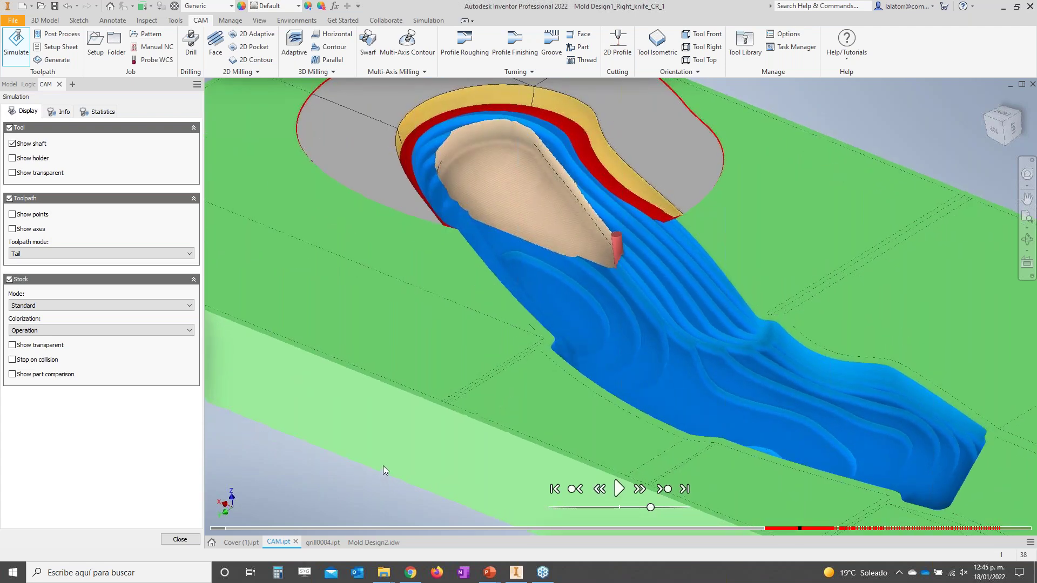
pyautogui.click(181, 539)
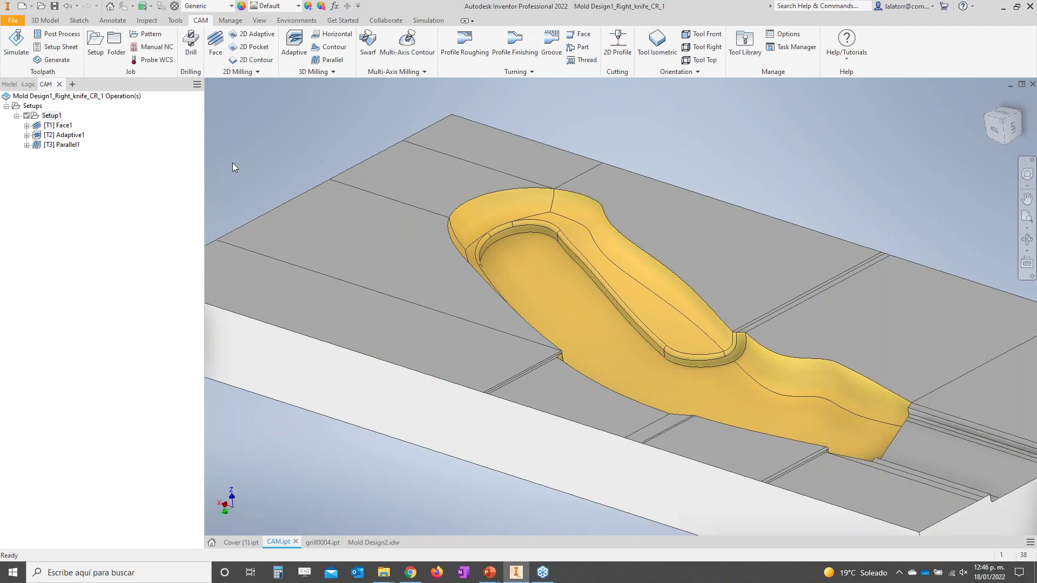
# Start post processing Setup1 and browse the available post configurations, keeping HAAS - A-axis (pre-NGC).
pyautogui.click(58, 34)
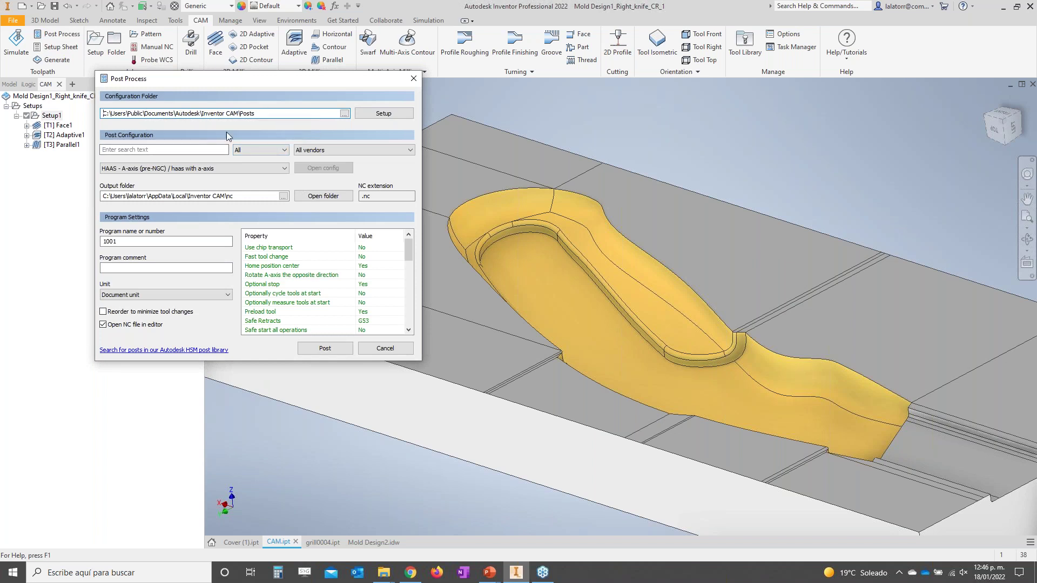
pyautogui.click(286, 169)
pyautogui.moveTo(364, 292); pyautogui.dragTo(364, 313)
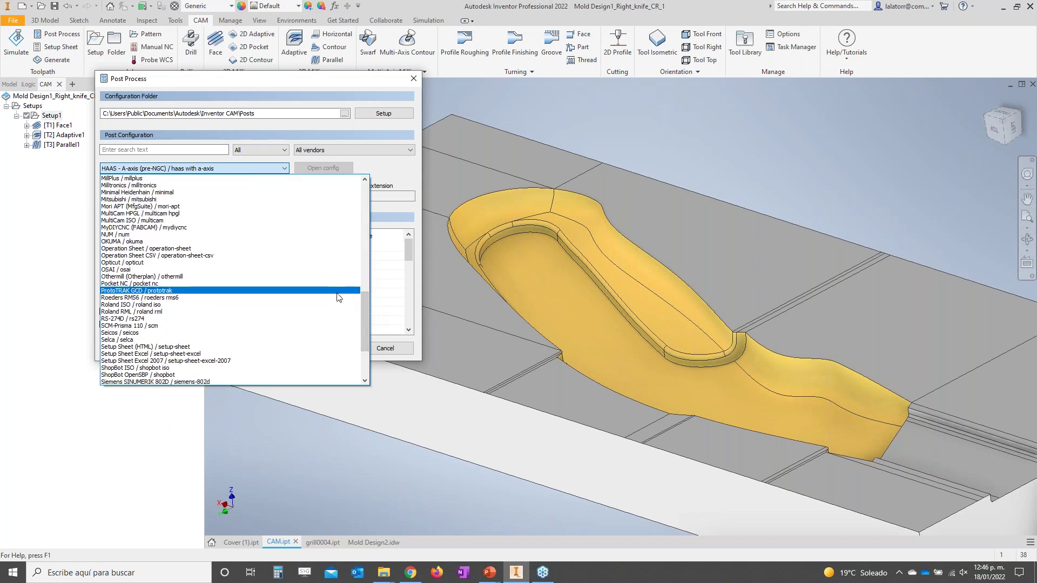
pyautogui.moveTo(366, 306); pyautogui.dragTo(374, 156)
pyautogui.click(374, 164)
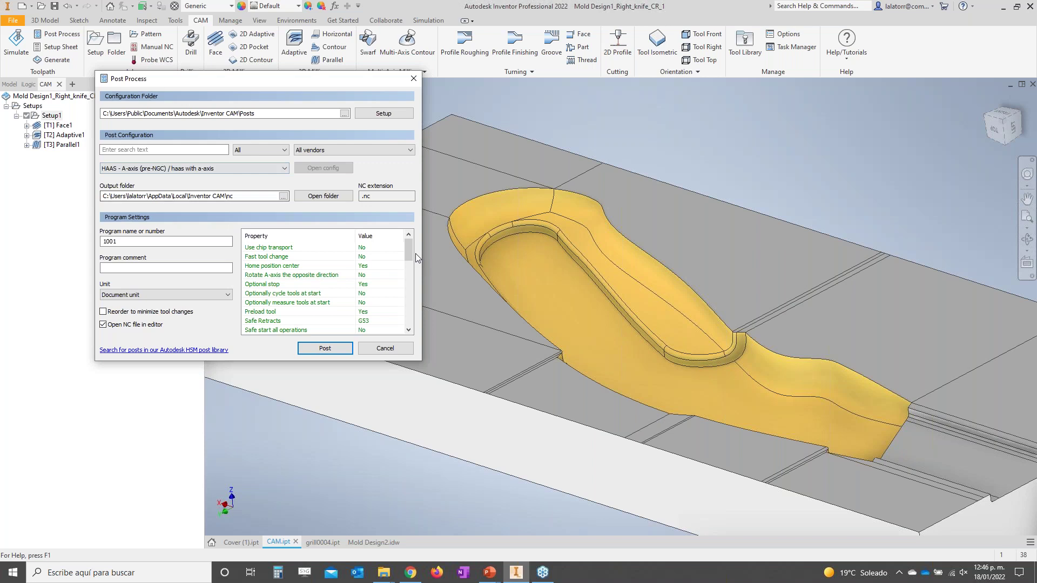
# Review the HAAS post's program properties, from the home position and retract options to the tapping and radius arc settings.
pyautogui.scroll(-1, 391, 276)
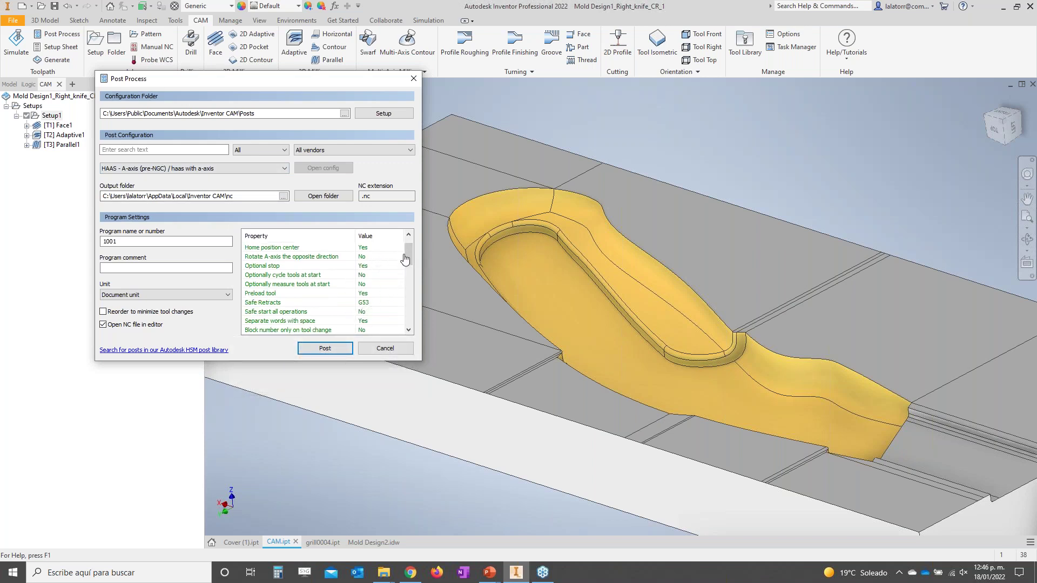
pyautogui.scroll(-1, 281, 292)
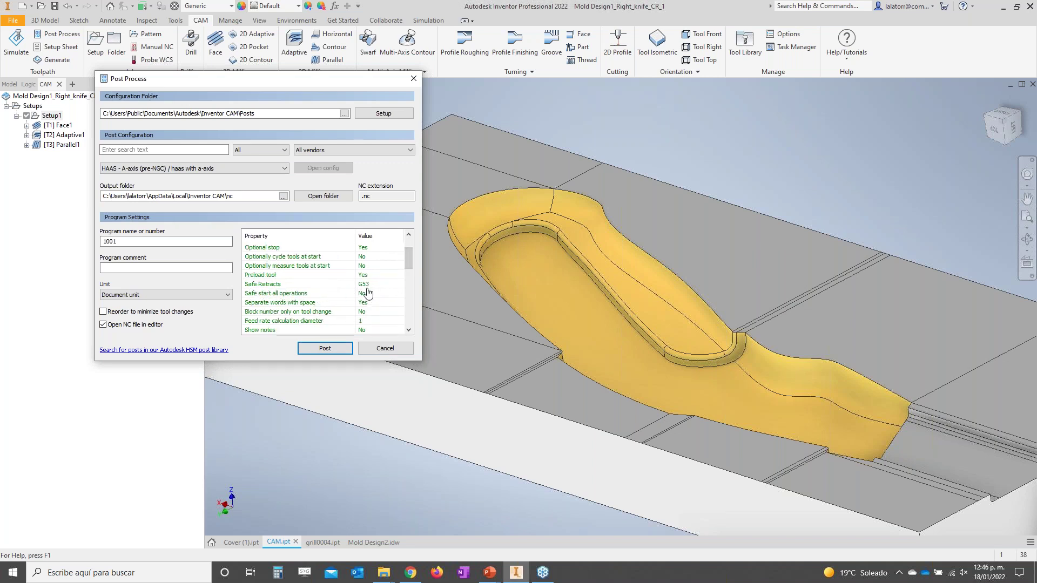
pyautogui.scroll(-1, 408, 259)
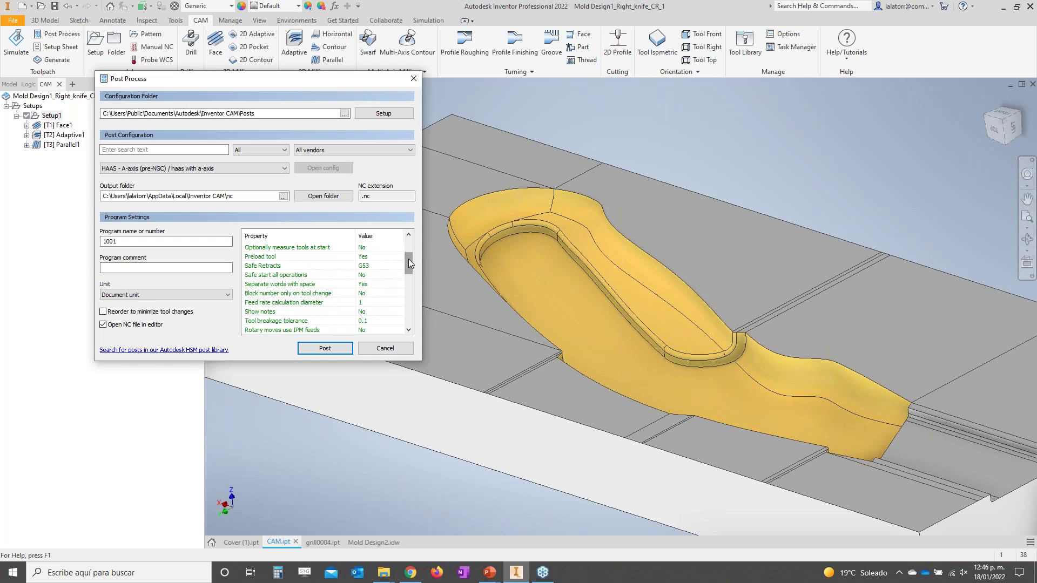
pyautogui.scroll(-1, 410, 264)
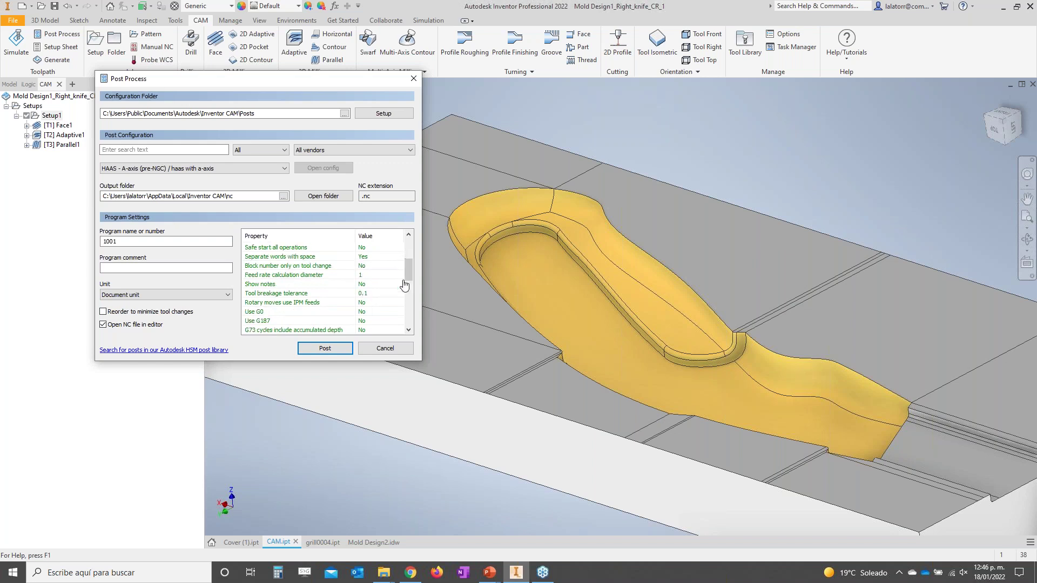
pyautogui.moveTo(409, 270); pyautogui.dragTo(408, 277)
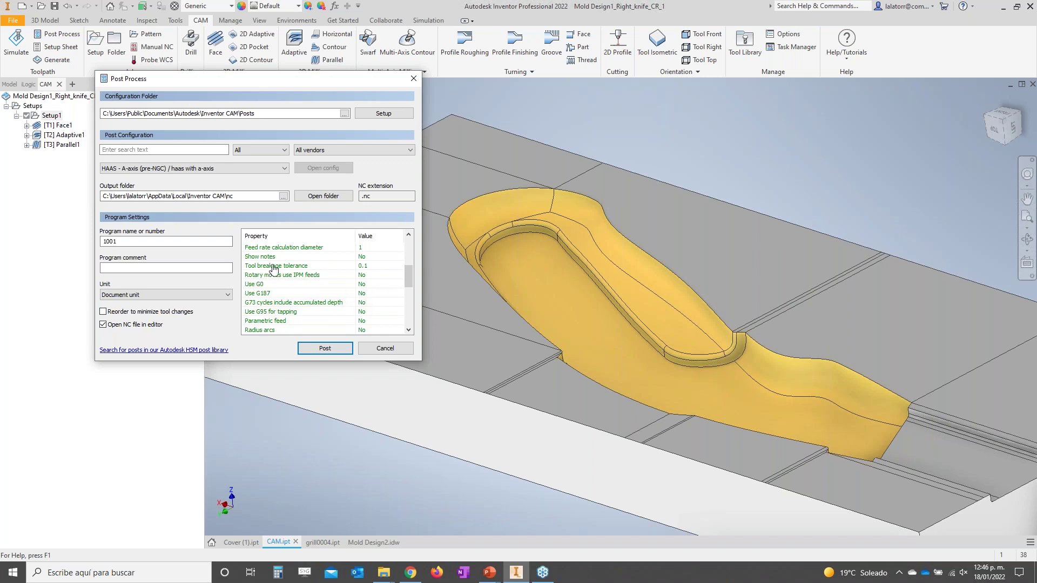
# Post the NC program and save it as 1001 in the Descargas folder.
pyautogui.click(319, 348)
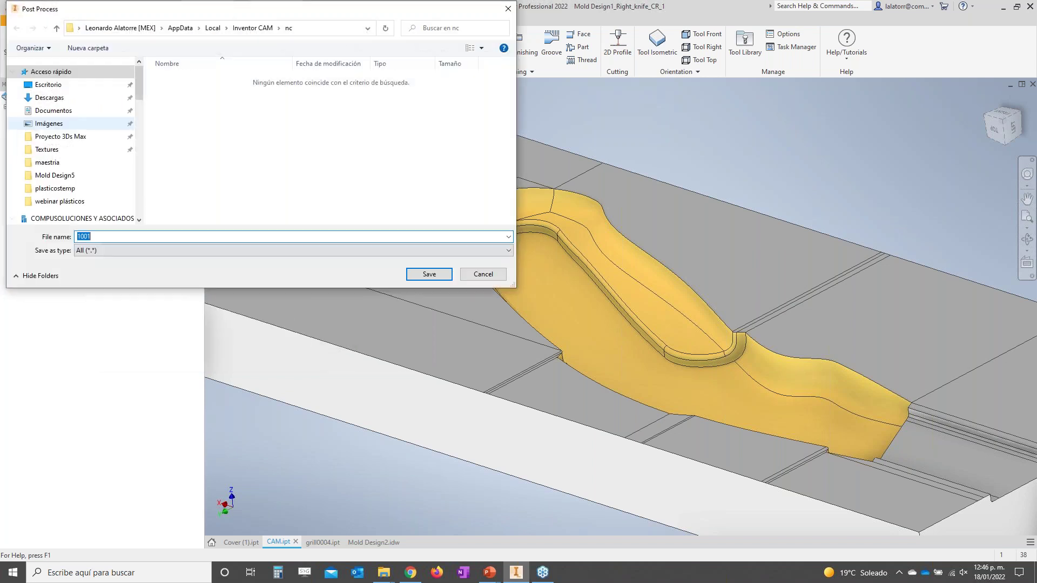
pyautogui.click(52, 100)
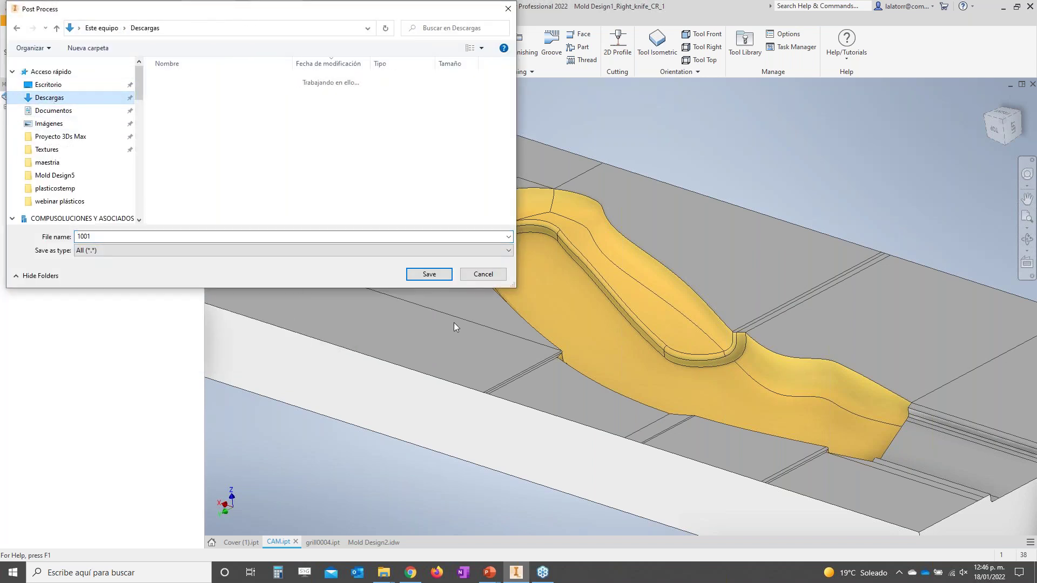
pyautogui.click(429, 274)
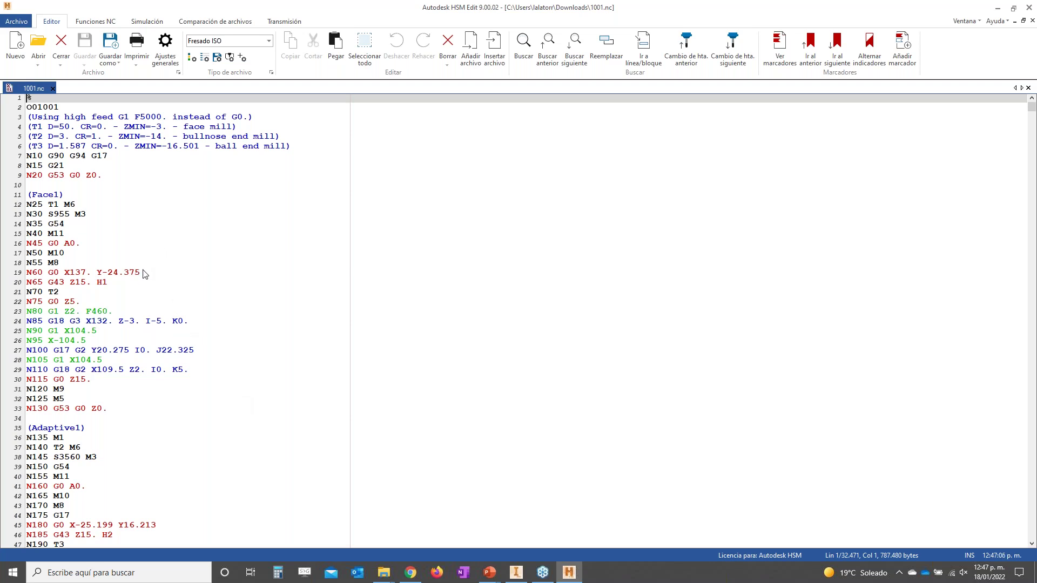
# Examine the 1001.nc code in HSM Edit, going through the successive tool changes up to the Parallel1 toolpath.
pyautogui.scroll(-12, 145, 274)
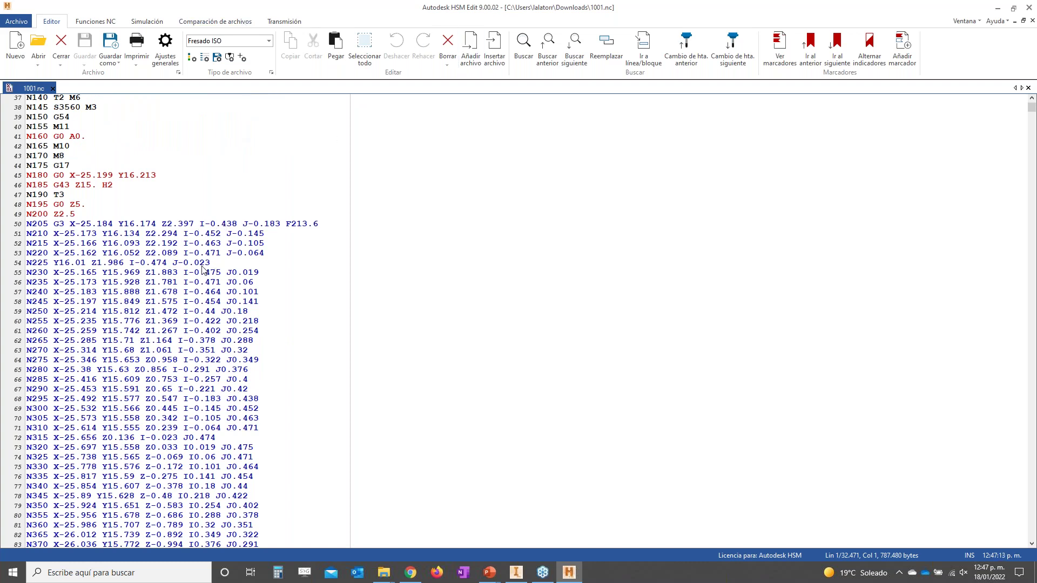
pyautogui.click(184, 177)
pyautogui.click(733, 47)
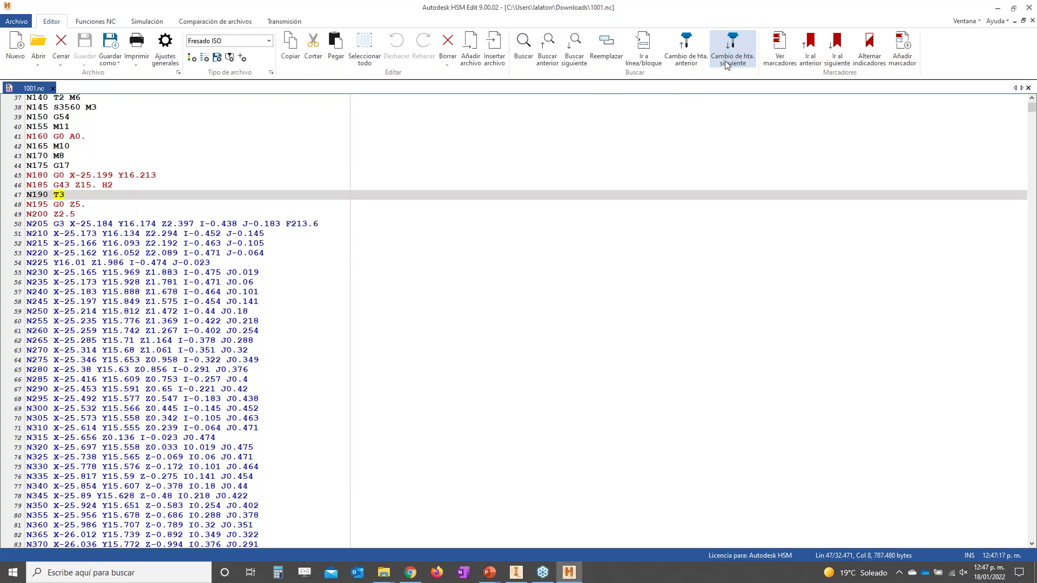
pyautogui.click(730, 50)
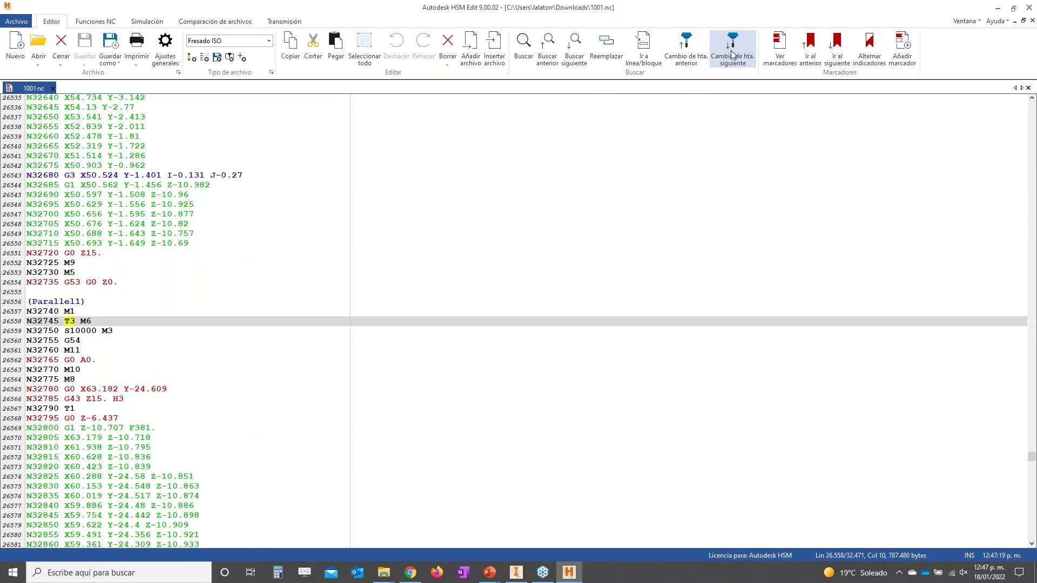
pyautogui.click(730, 50)
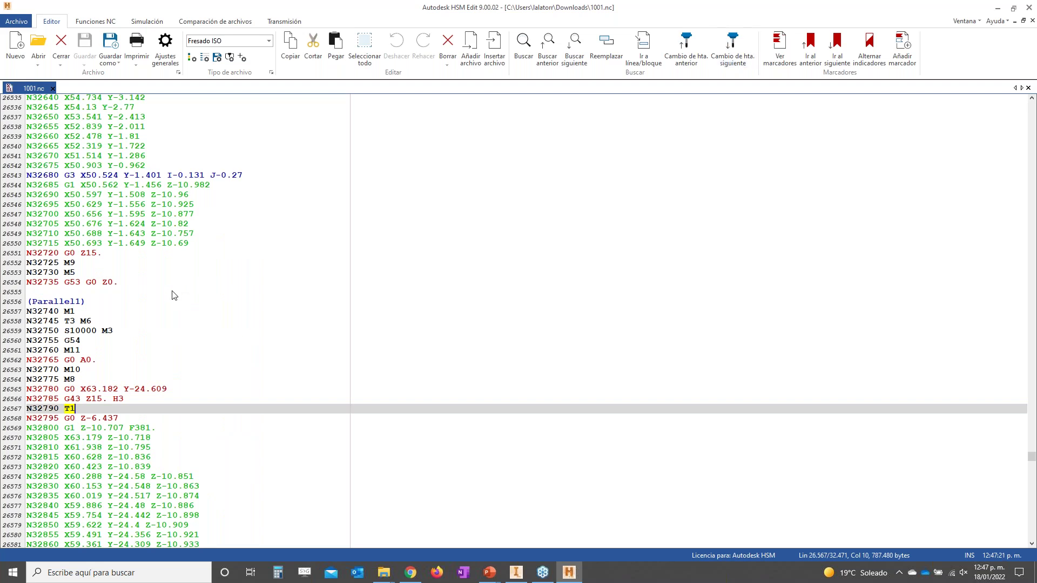
pyautogui.scroll(-15, 162, 300)
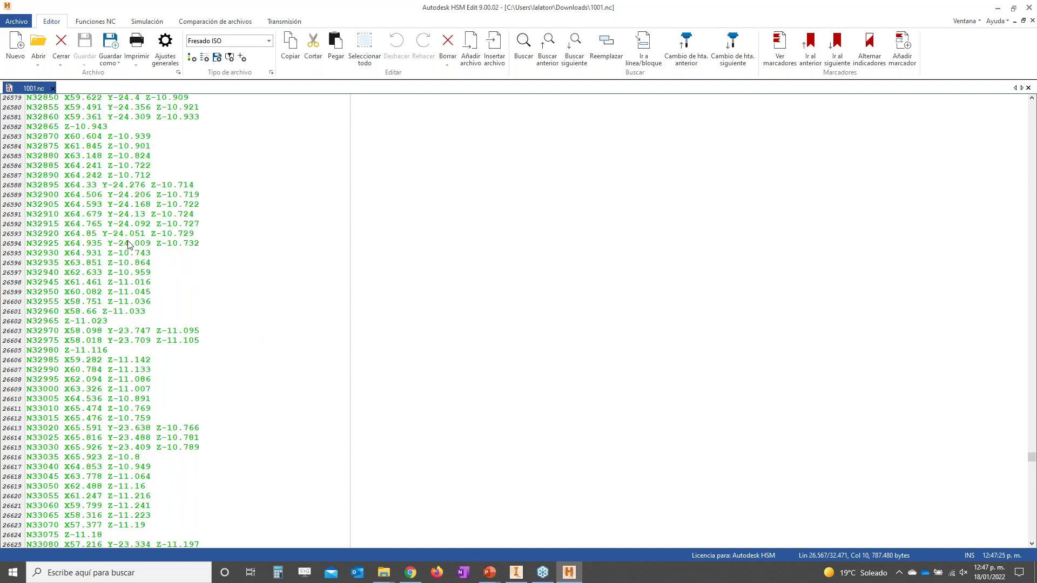
pyautogui.scroll(7, 156, 272)
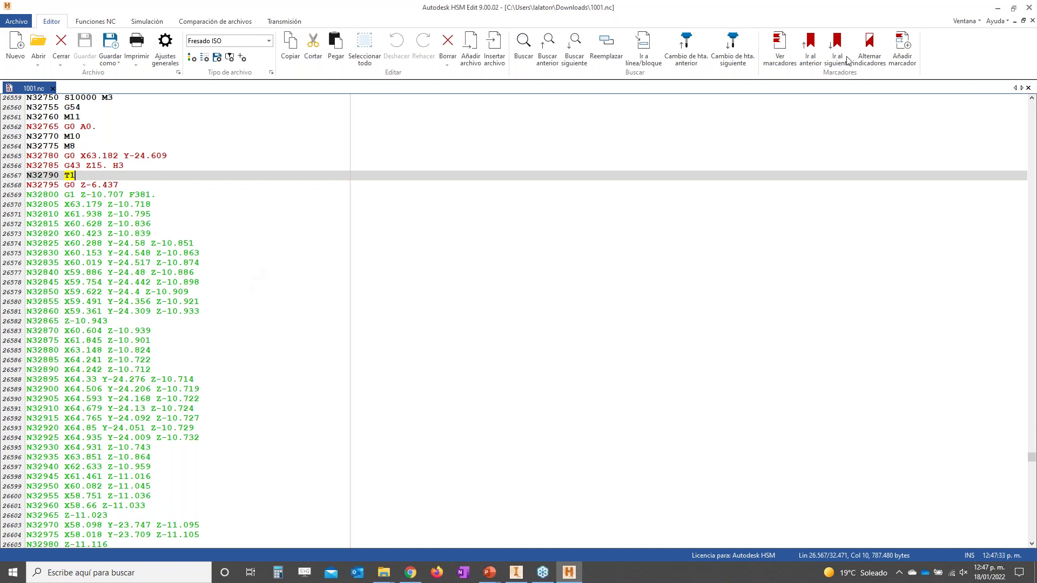
# Switch back to Inventor and look over the available 3D, 2D and multi-axis milling operations.
pyautogui.click(516, 572)
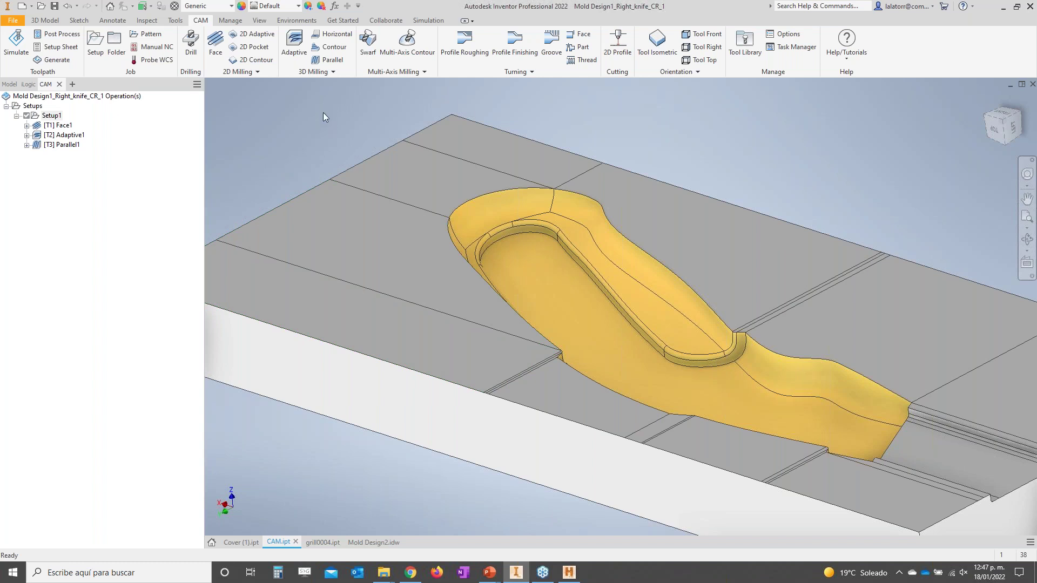
pyautogui.click(330, 71)
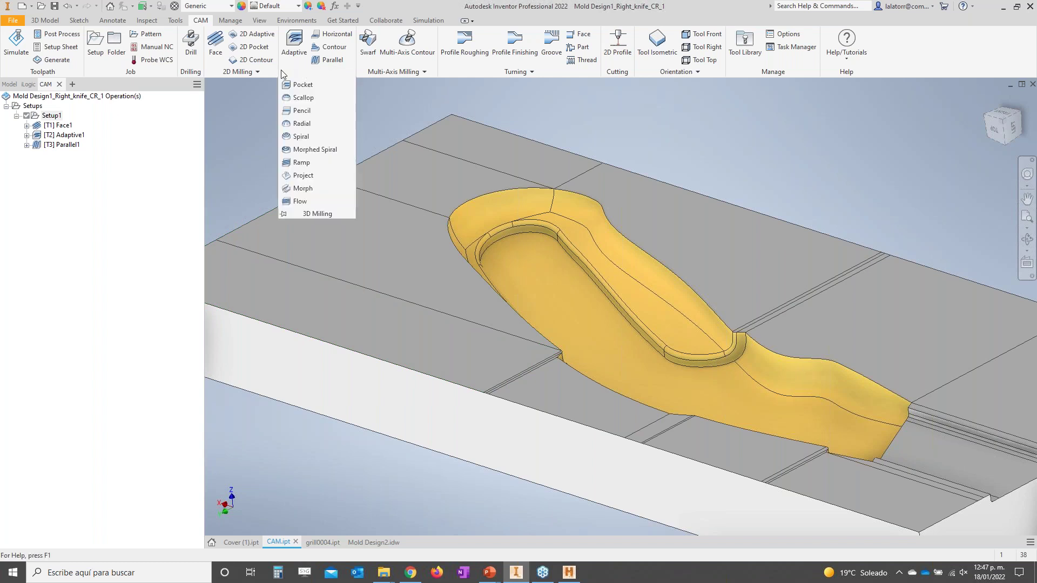
pyautogui.click(252, 70)
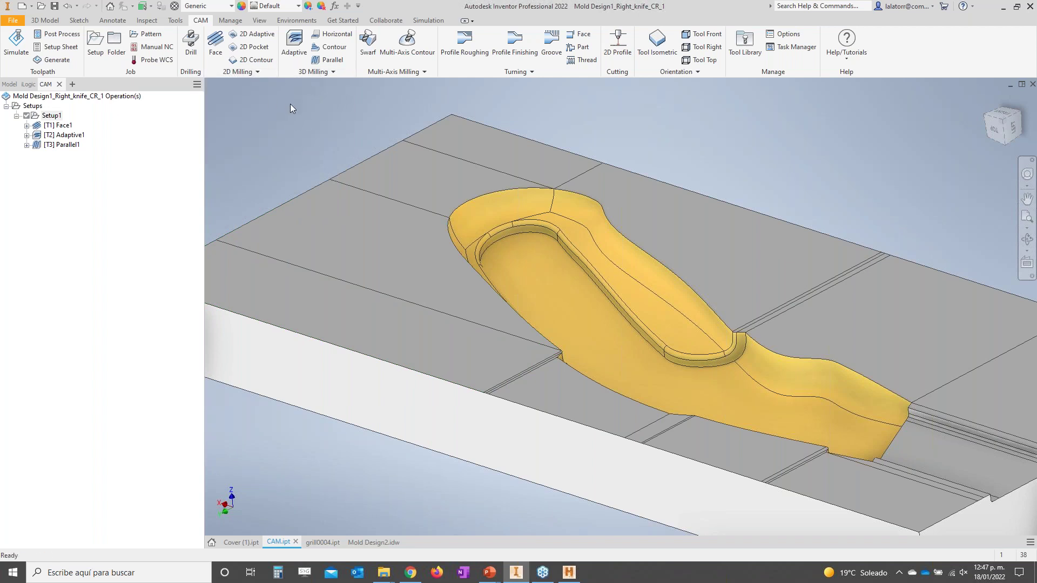
pyautogui.click(421, 71)
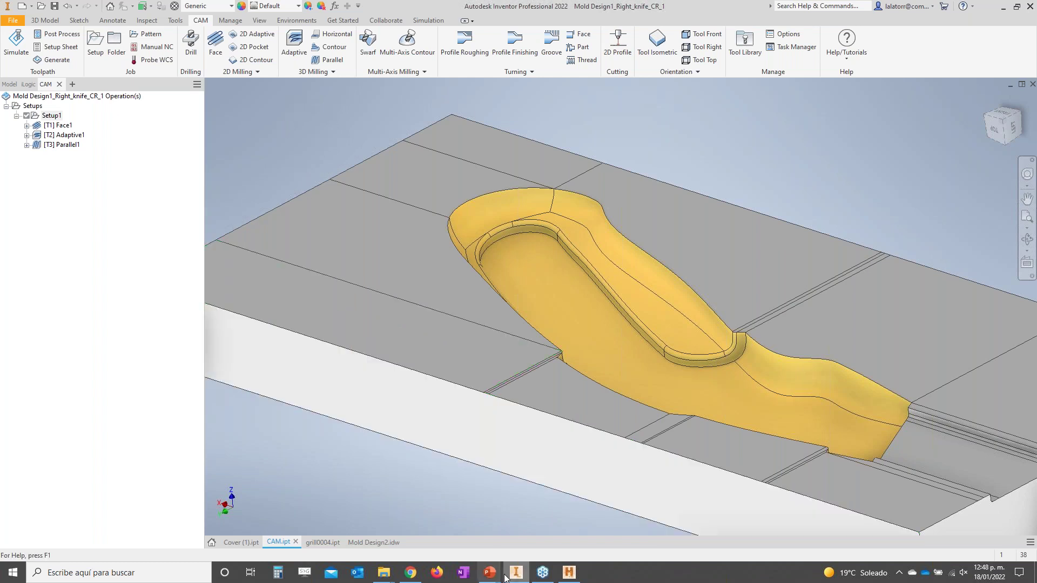
# Switch to the PowerPoint slide show and advance past Instalar Inventor CAM to the Simulación slide.
pyautogui.moveTo(497, 577)
pyautogui.click(545, 532)
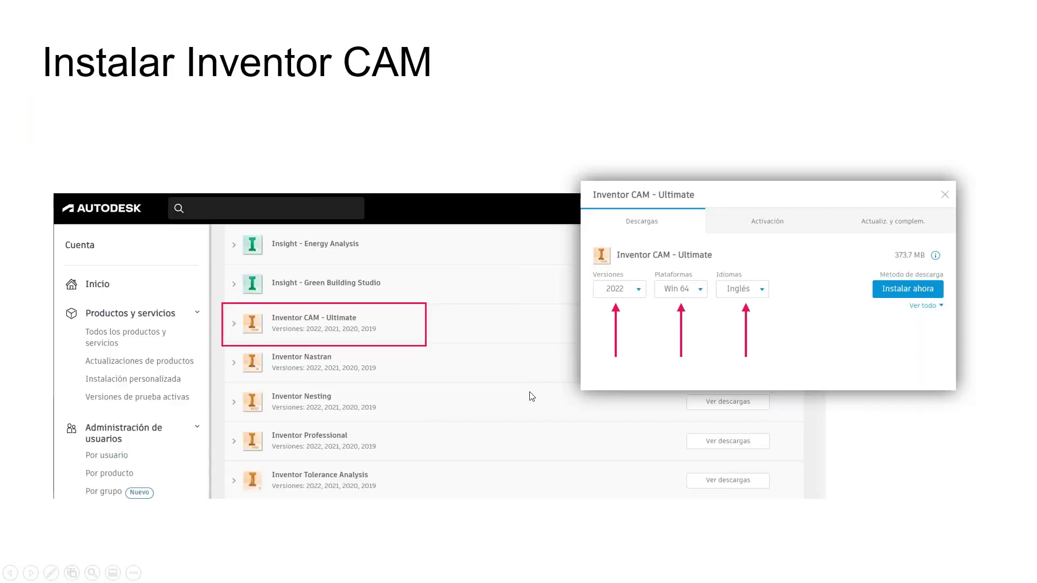
pyautogui.click(523, 415)
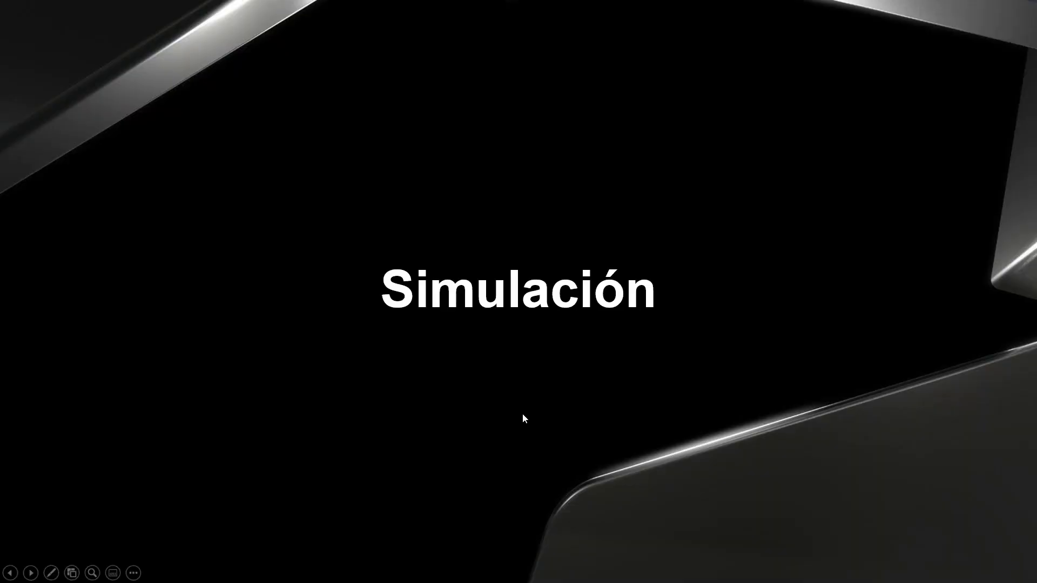